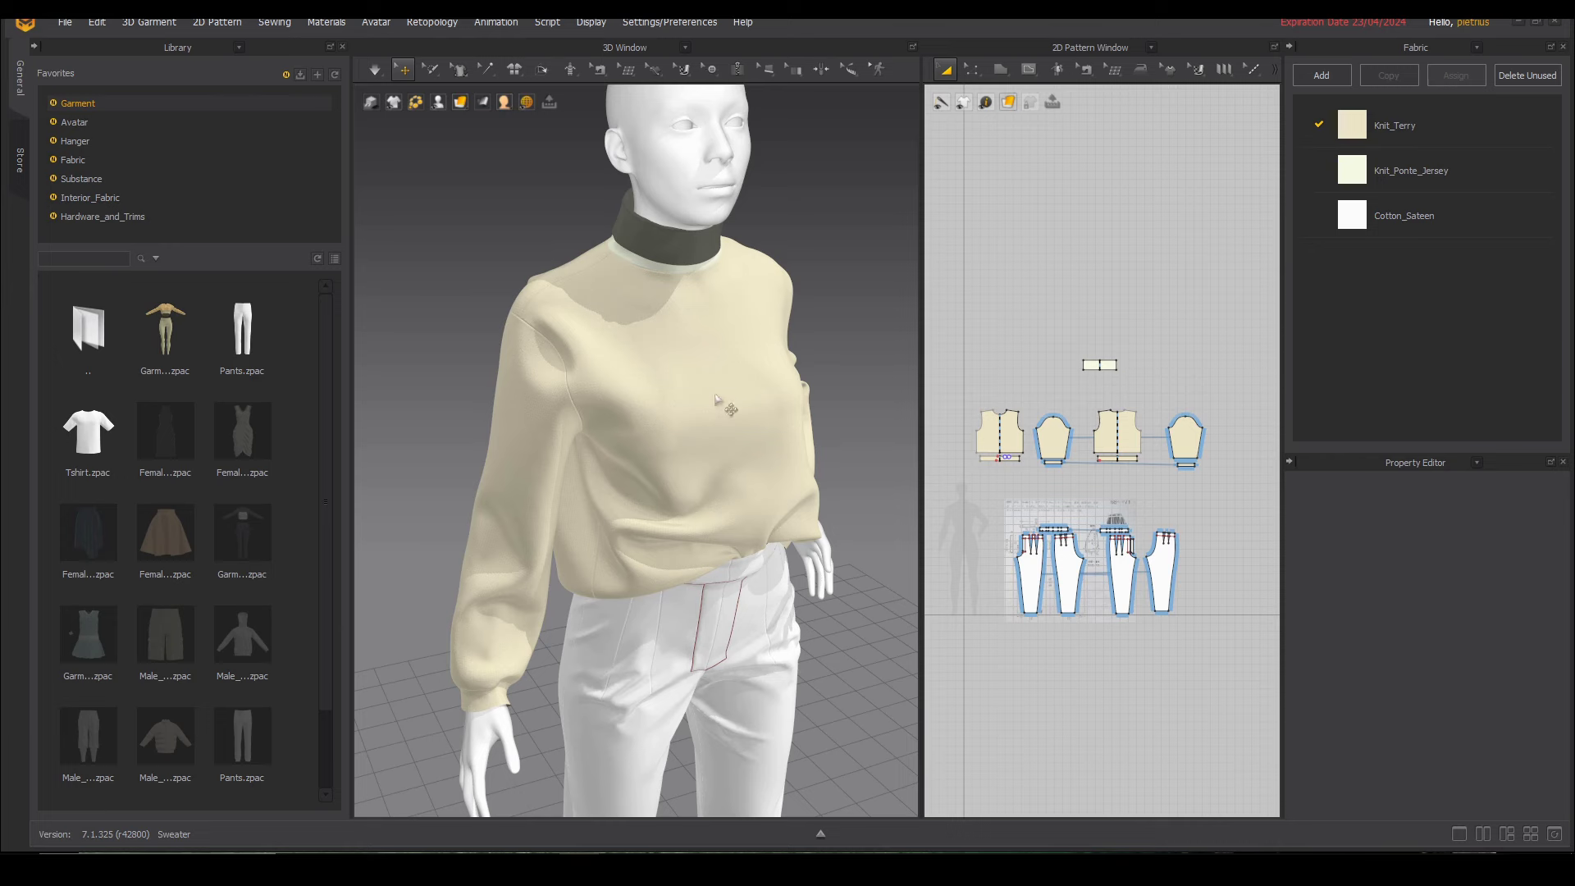
Select all the sweater's pattern pieces in the 2D pattern view, including the collar, sleeves and cuffs, leaving out the trousers
{"action": "left_click", "coordinate": [715, 400]}
{"action": "left_click", "coordinate": [942, 329]}
{"action": "left_click_drag", "start_coordinate": [1249, 490], "coordinate": [1251, 492]}
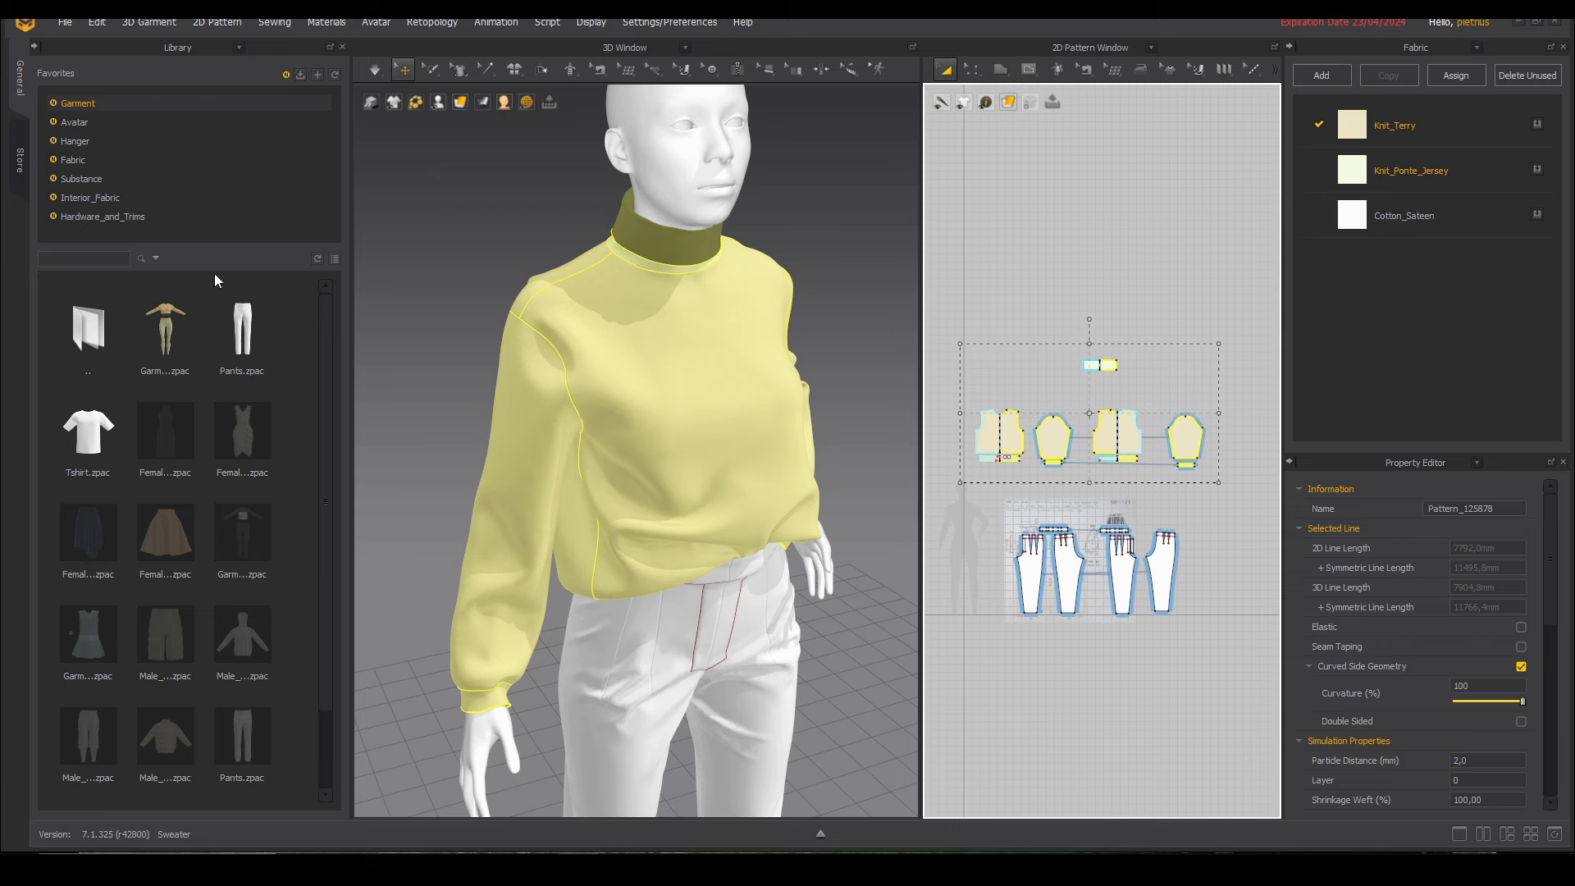
Start an OBJ export of the selected patterns, saved as sweater in the indepth folder on the desktop
{"action": "left_click", "coordinate": [65, 22]}
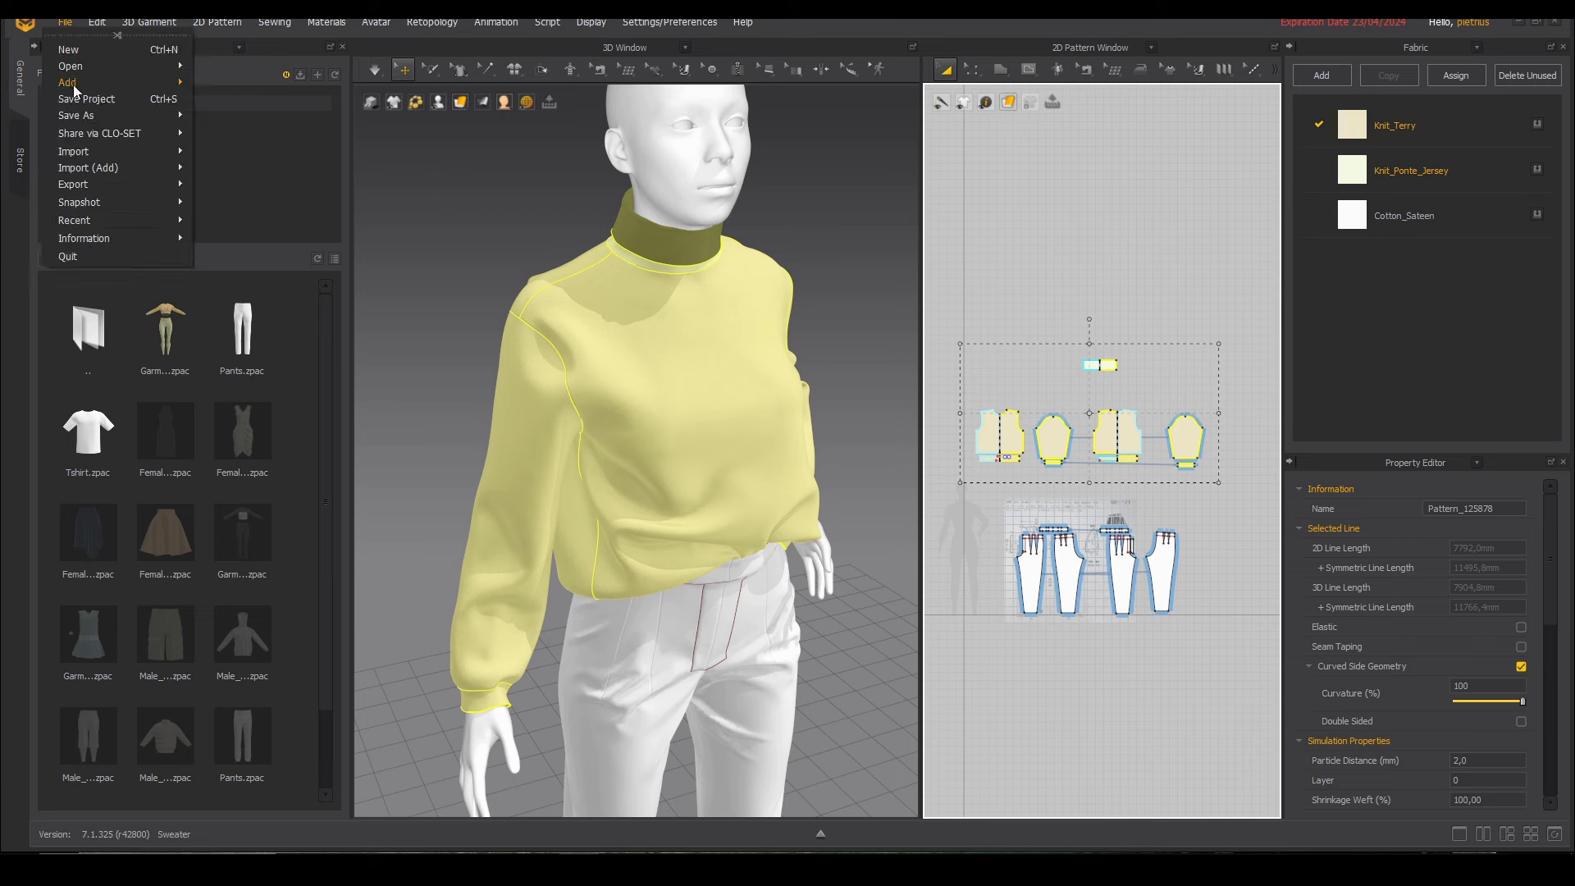
{"action": "mouse_move", "coordinate": [119, 189]}
{"action": "left_click", "coordinate": [244, 215]}
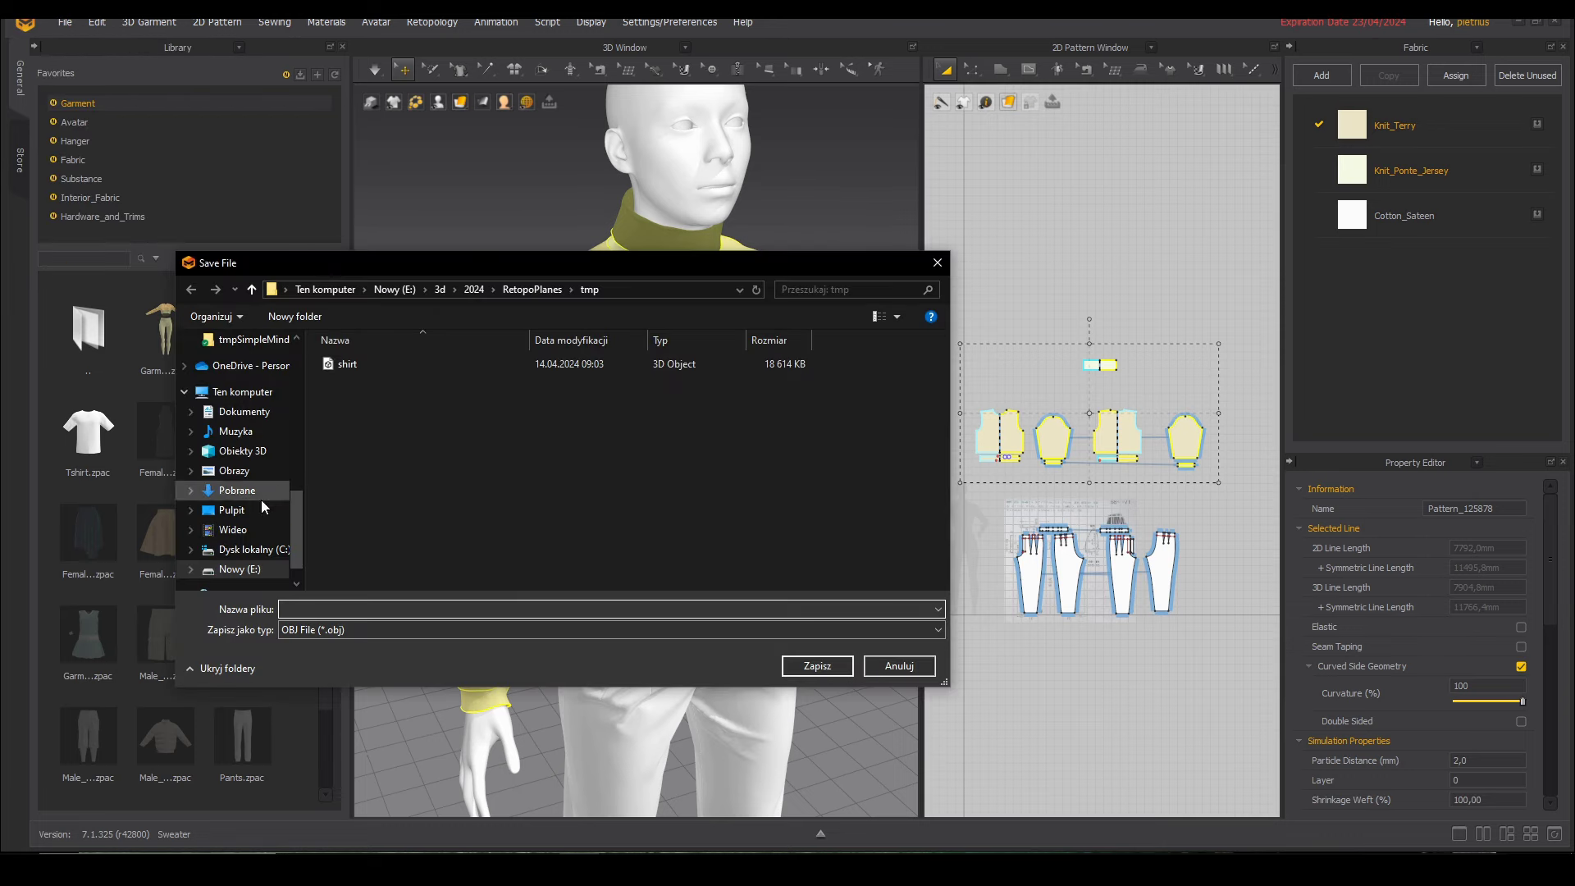
{"action": "left_click", "coordinate": [232, 510]}
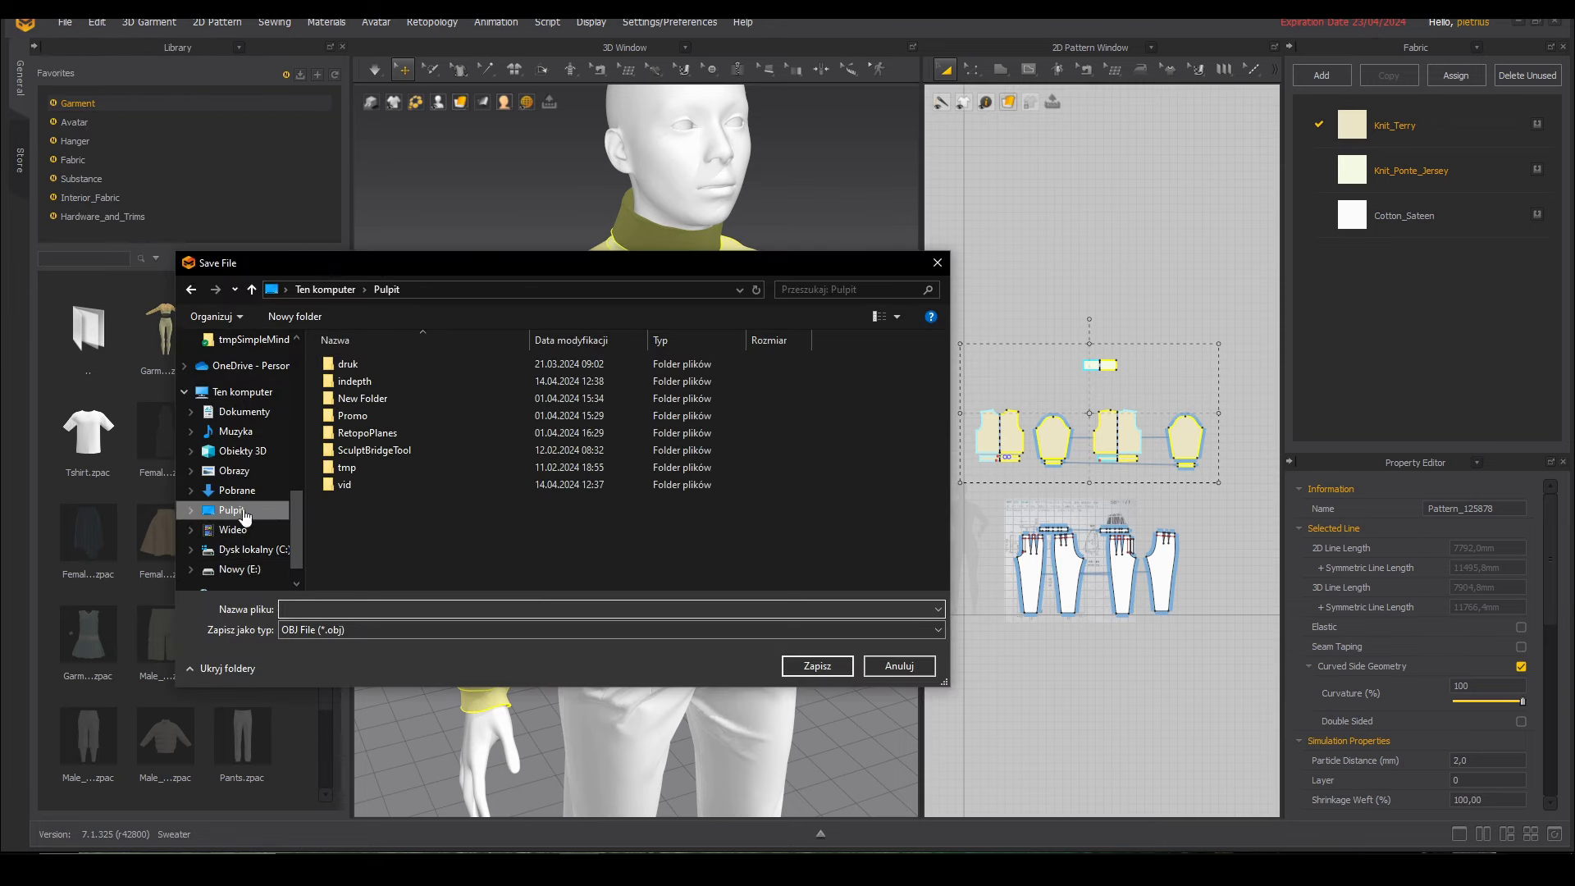
{"action": "double_click", "coordinate": [349, 381]}
{"action": "left_click", "coordinate": [358, 608]}
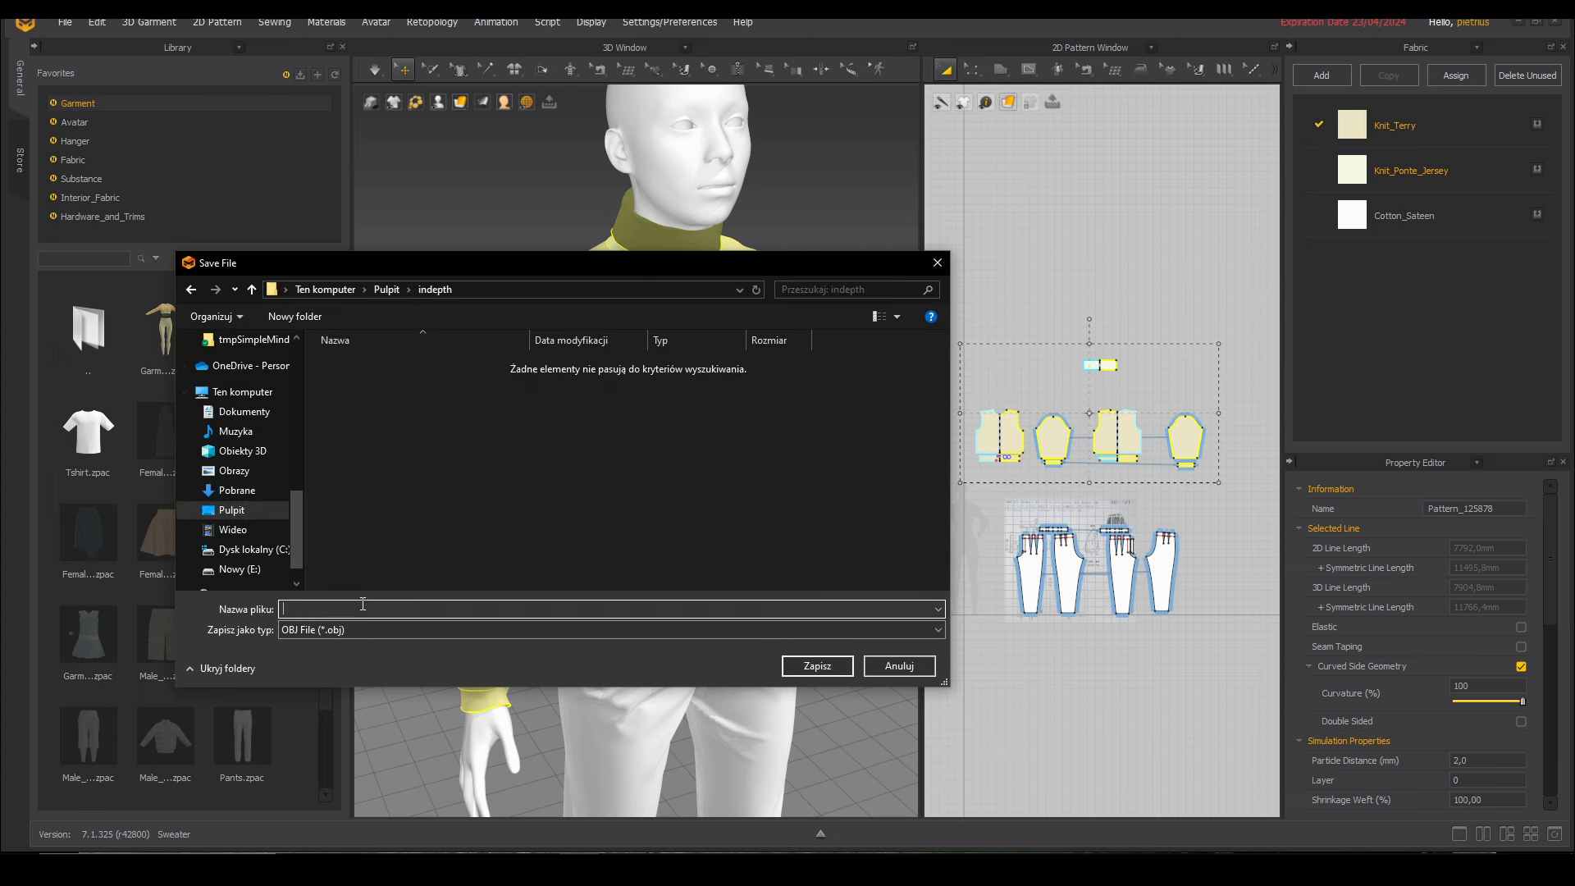
{"action": "type", "text": "sweater"}
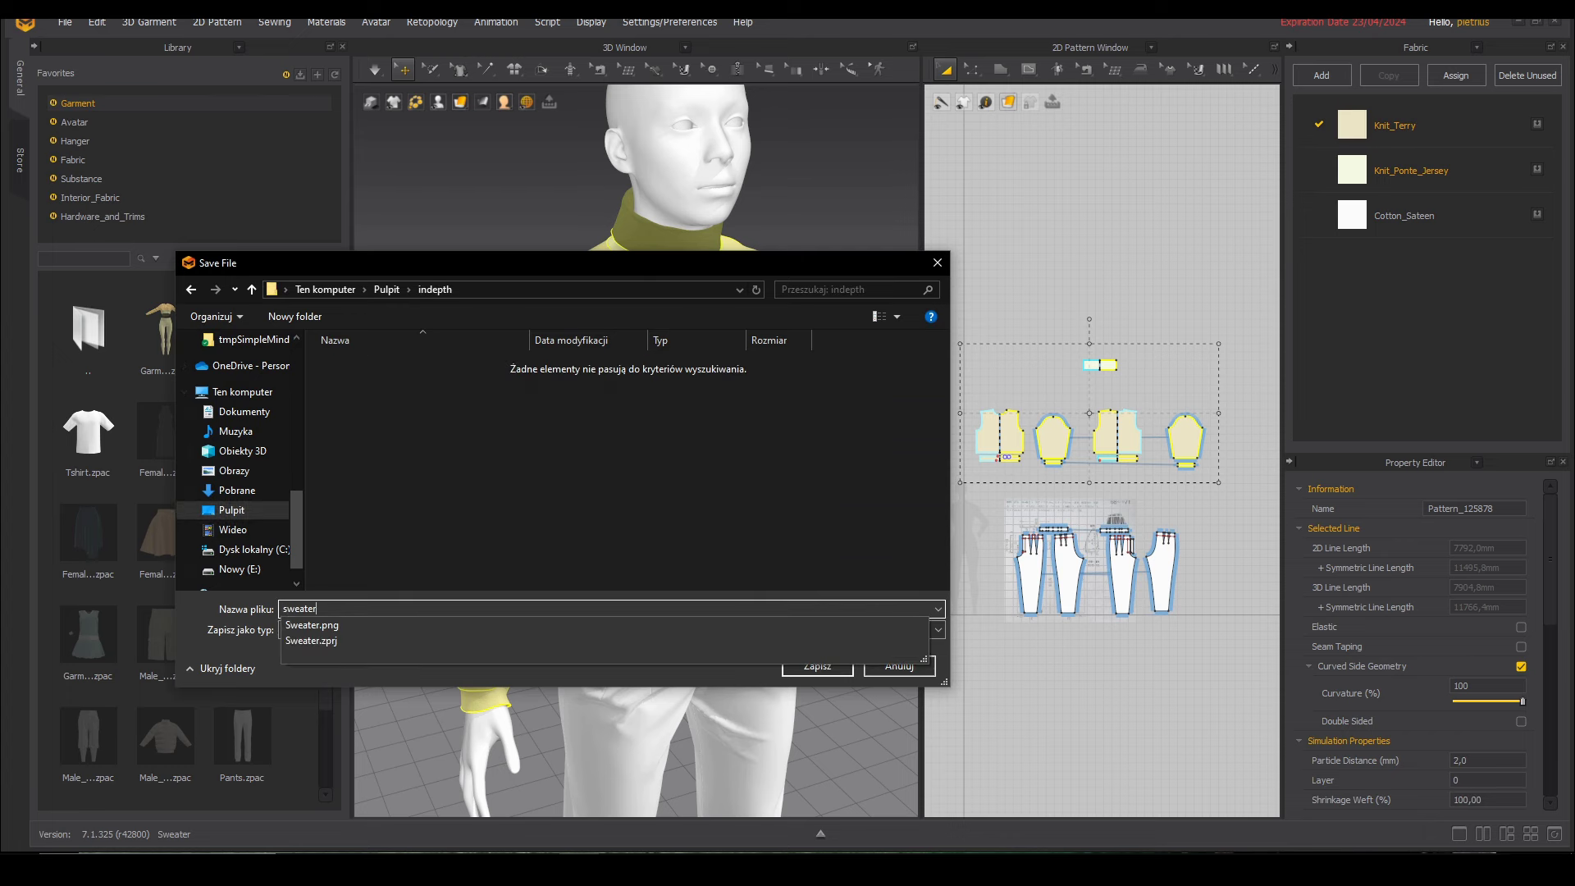
{"action": "key", "text": "Return"}
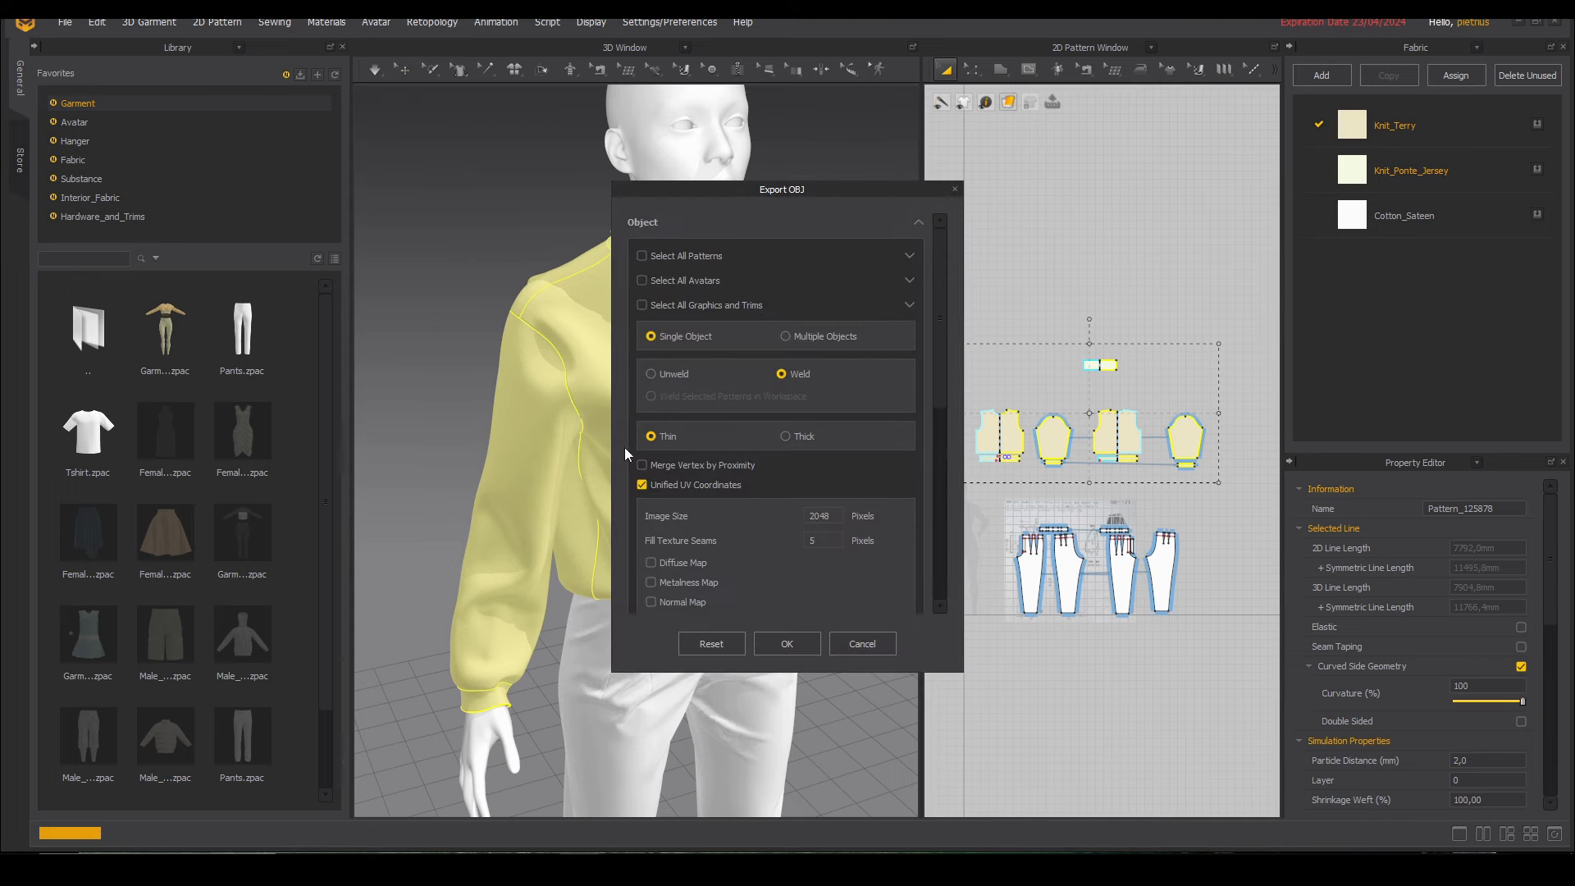
Reduce the scale percentage in the OBJ export options and run the export
{"action": "scroll", "coordinate": [818, 470], "scroll_direction": "down", "scroll_amount": 2}
{"action": "scroll", "coordinate": [818, 472], "scroll_direction": "down", "scroll_amount": 2}
{"action": "left_click_drag", "start_coordinate": [827, 463], "coordinate": [806, 464]}
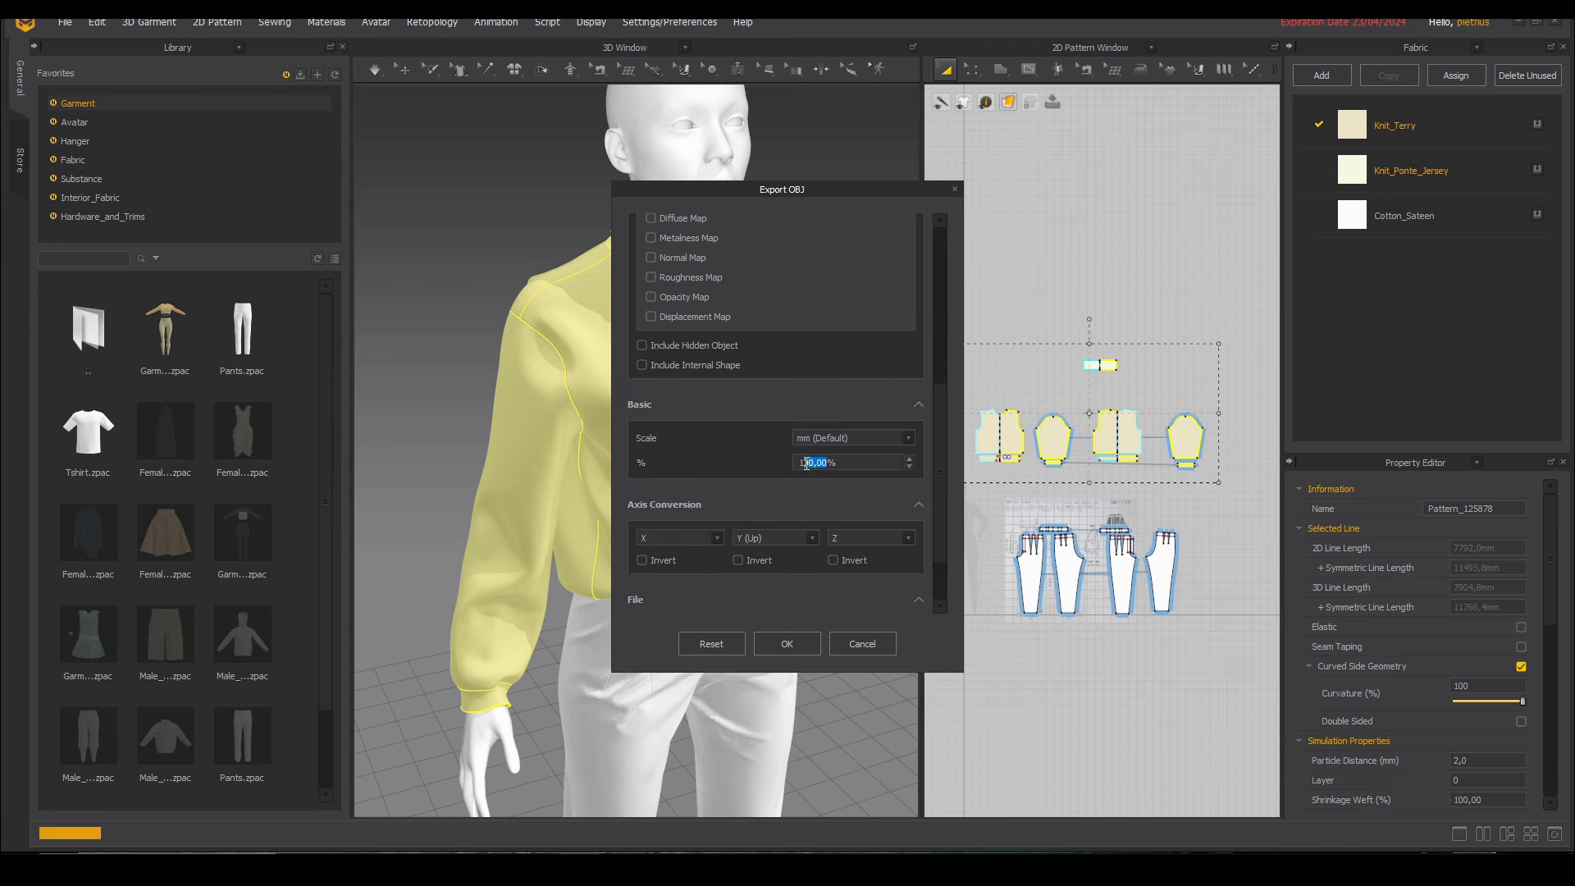
{"action": "left_click", "coordinate": [805, 464]}
{"action": "key", "text": "BackSpace"}
{"action": "type", "text": "1"}
{"action": "left_click", "coordinate": [768, 644]}
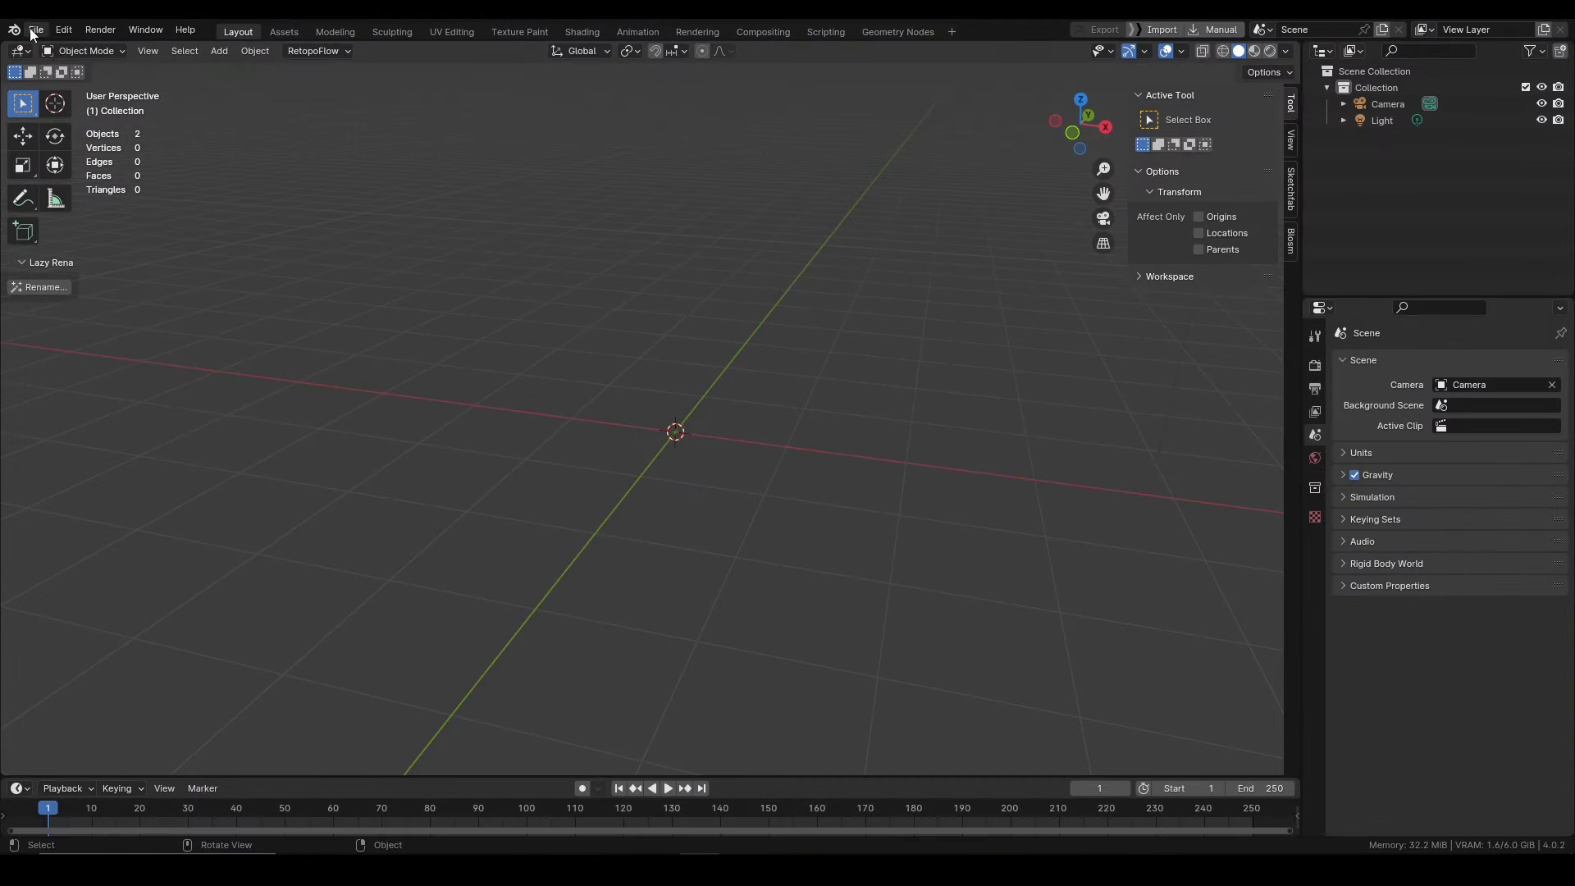
Switch to Blender and import sweater.obj from the desktop's indepth folder as a Wavefront OBJ
{"action": "left_click", "coordinate": [34, 30]}
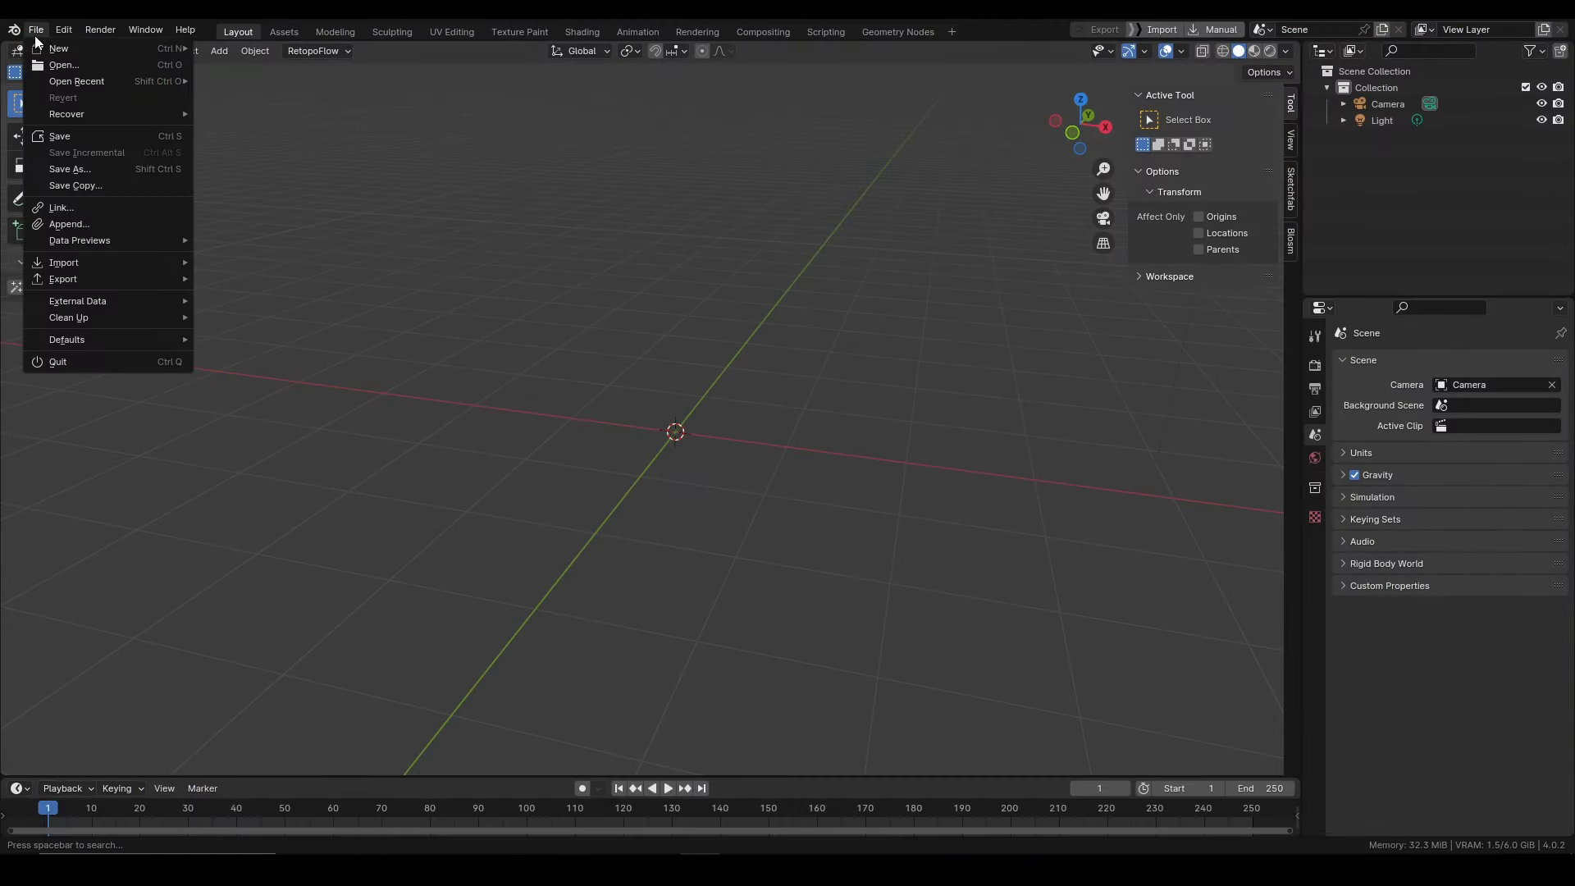
{"action": "mouse_move", "coordinate": [130, 262]}
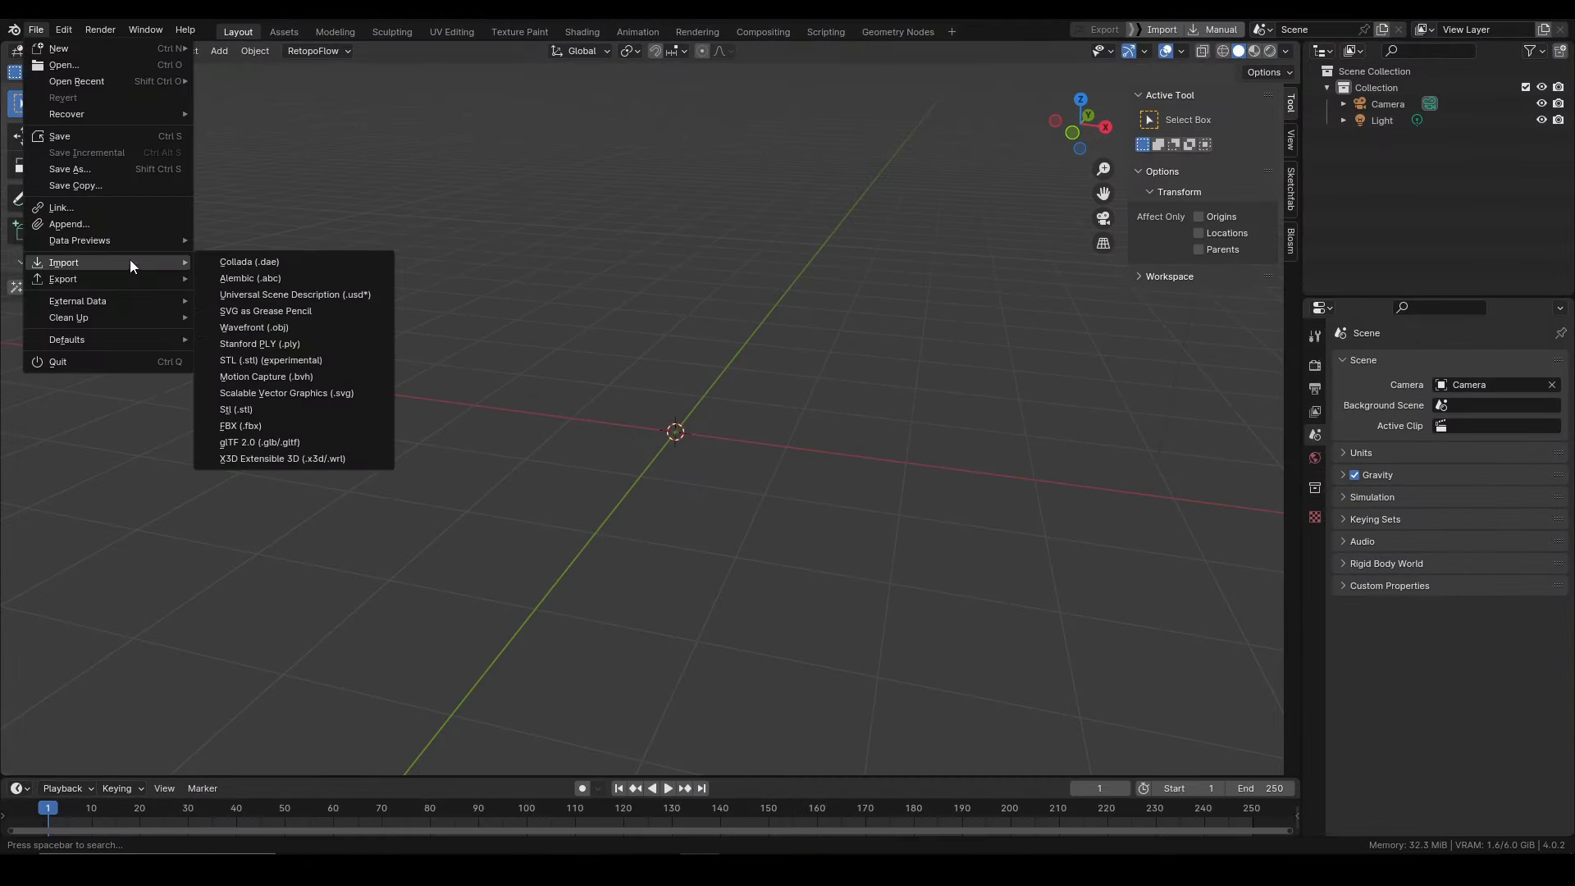
{"action": "left_click", "coordinate": [259, 332]}
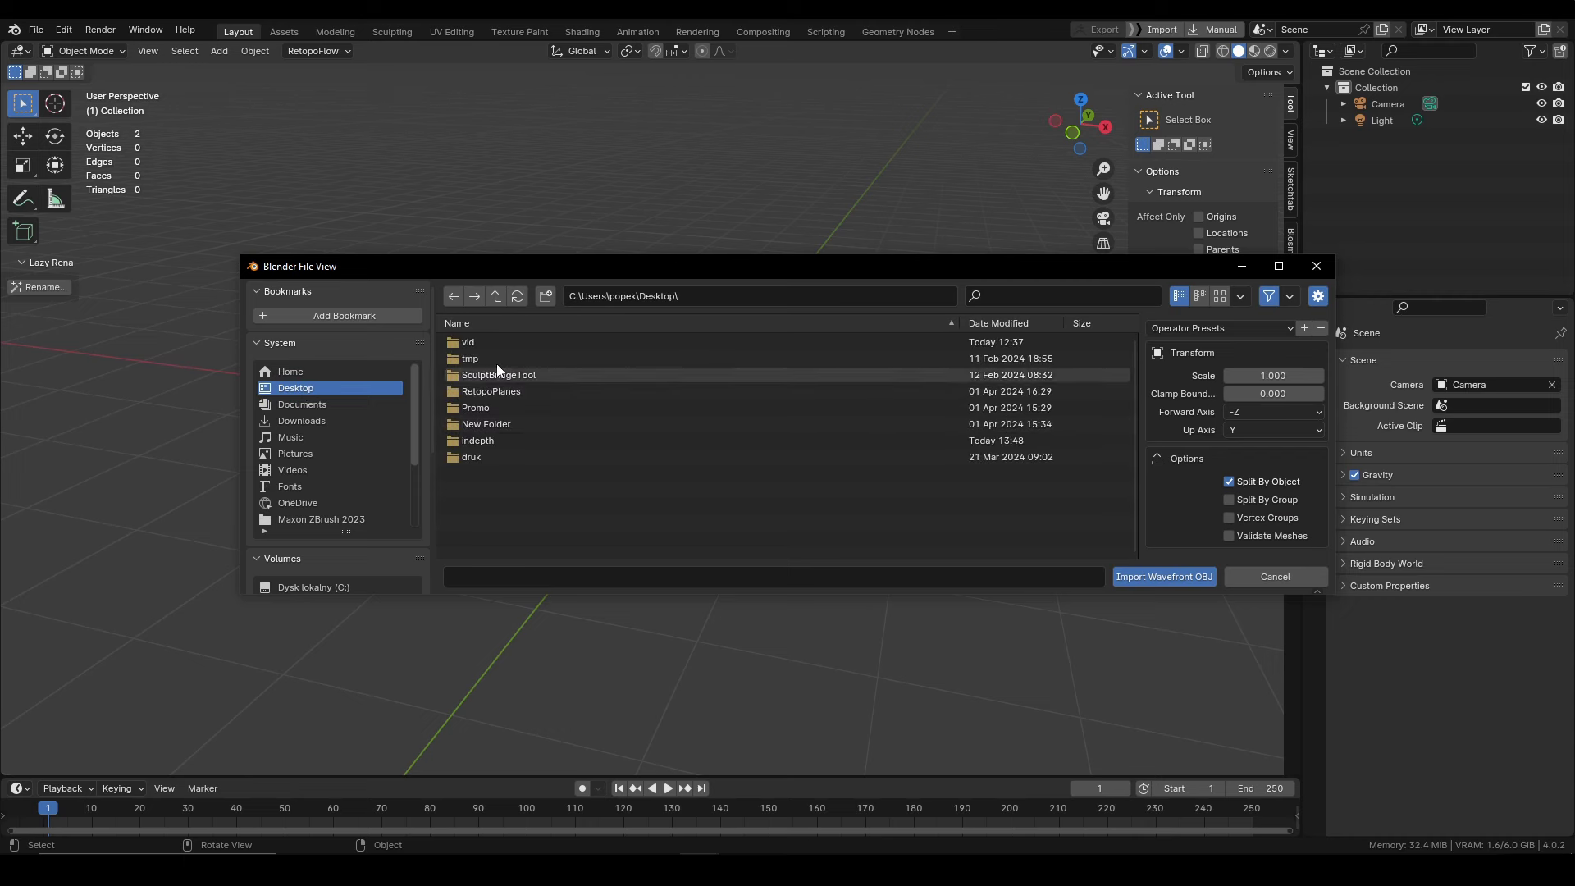
{"action": "double_click", "coordinate": [481, 441]}
{"action": "left_click", "coordinate": [491, 343]}
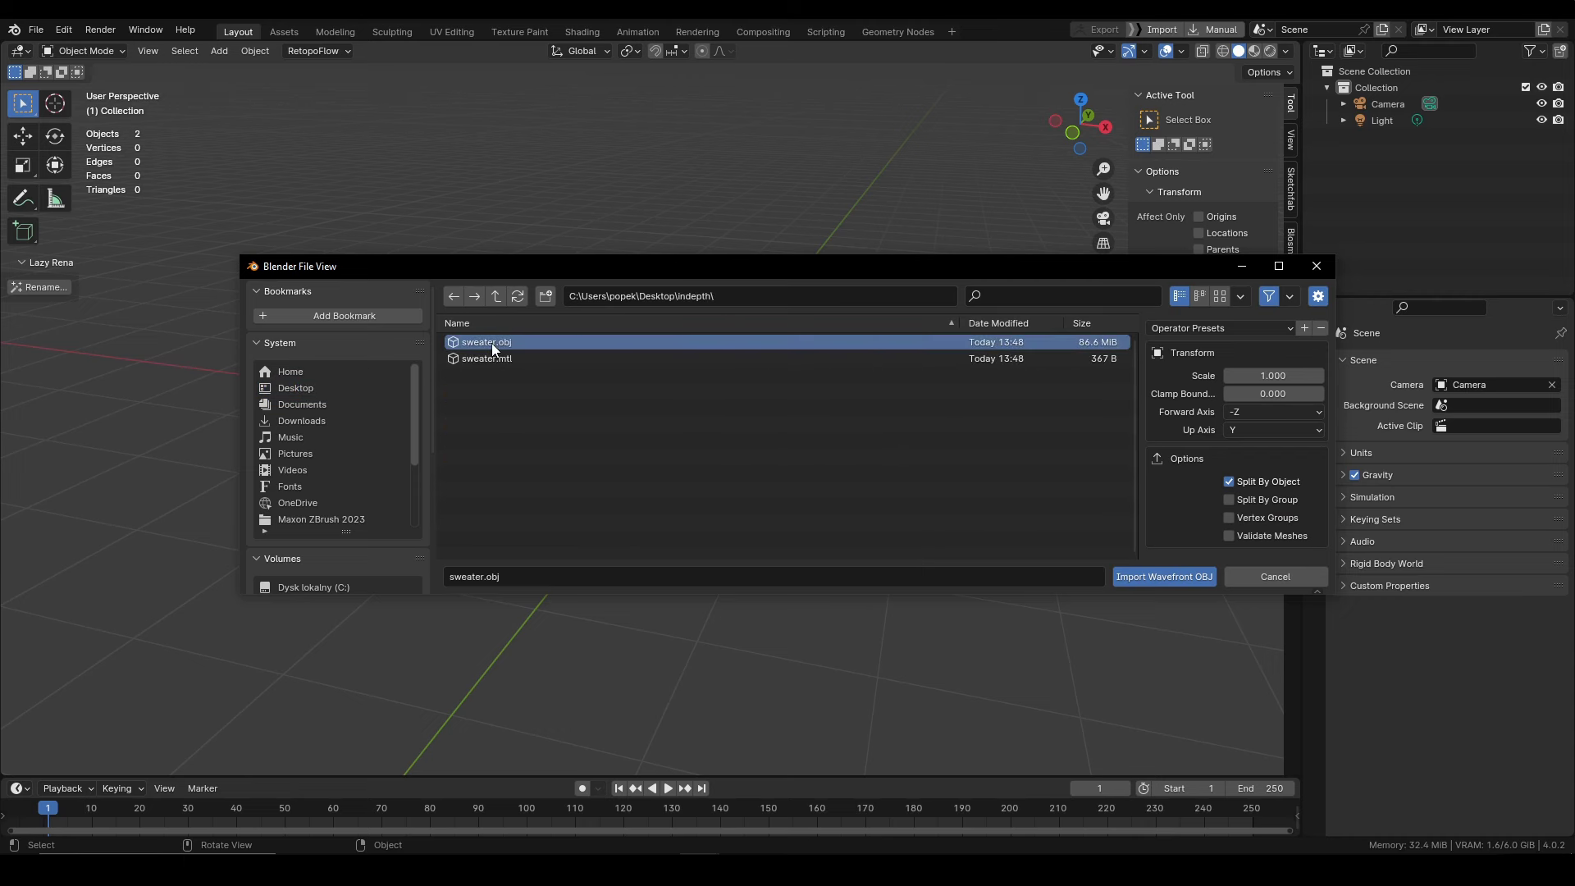
{"action": "left_click", "coordinate": [1162, 578]}
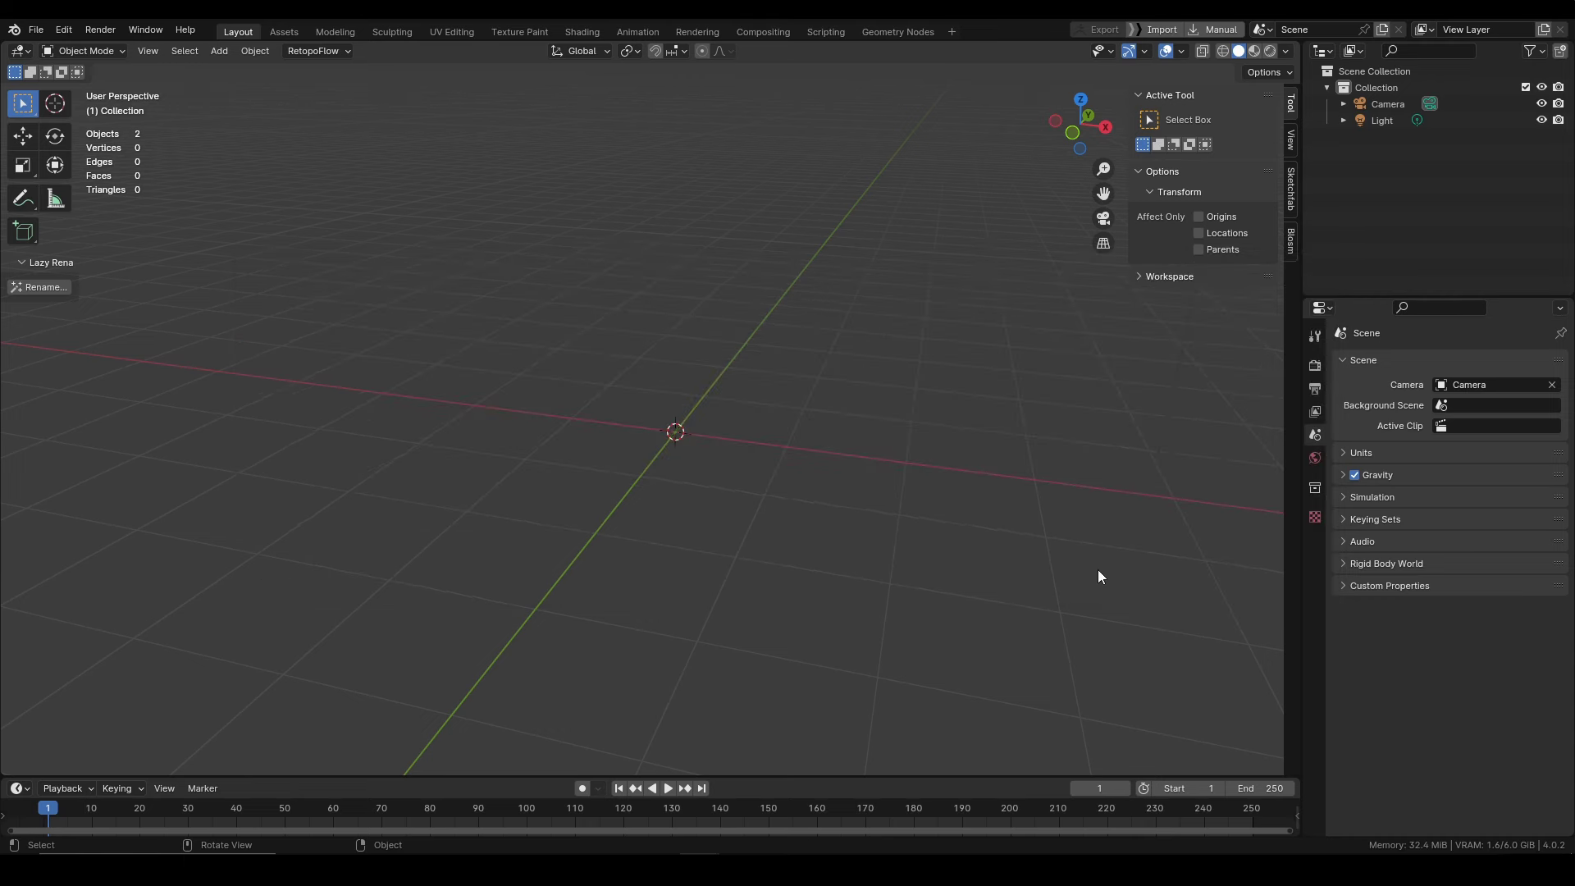
In the Assets workspace, set the viewport to solid shading and add the 3DtoPatterns asset to the sweater
{"action": "left_click", "coordinate": [285, 32]}
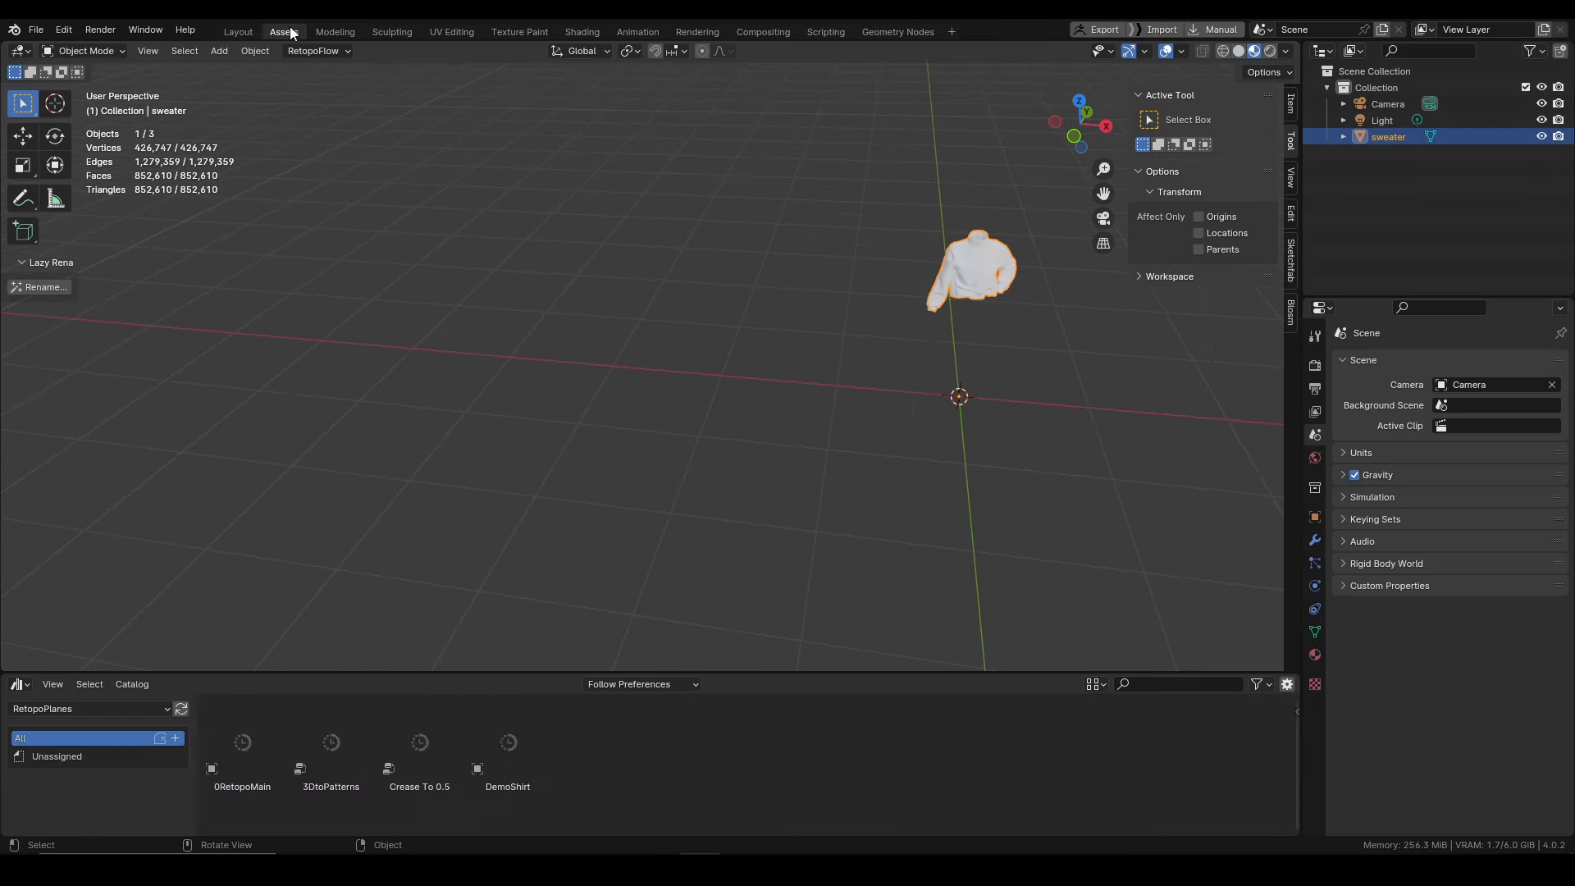
{"action": "middle_click_drag", "start_coordinate": [1012, 377], "coordinate": [691, 396], "text": "shift"}
{"action": "scroll", "coordinate": [691, 395], "scroll_direction": "up", "scroll_amount": 5}
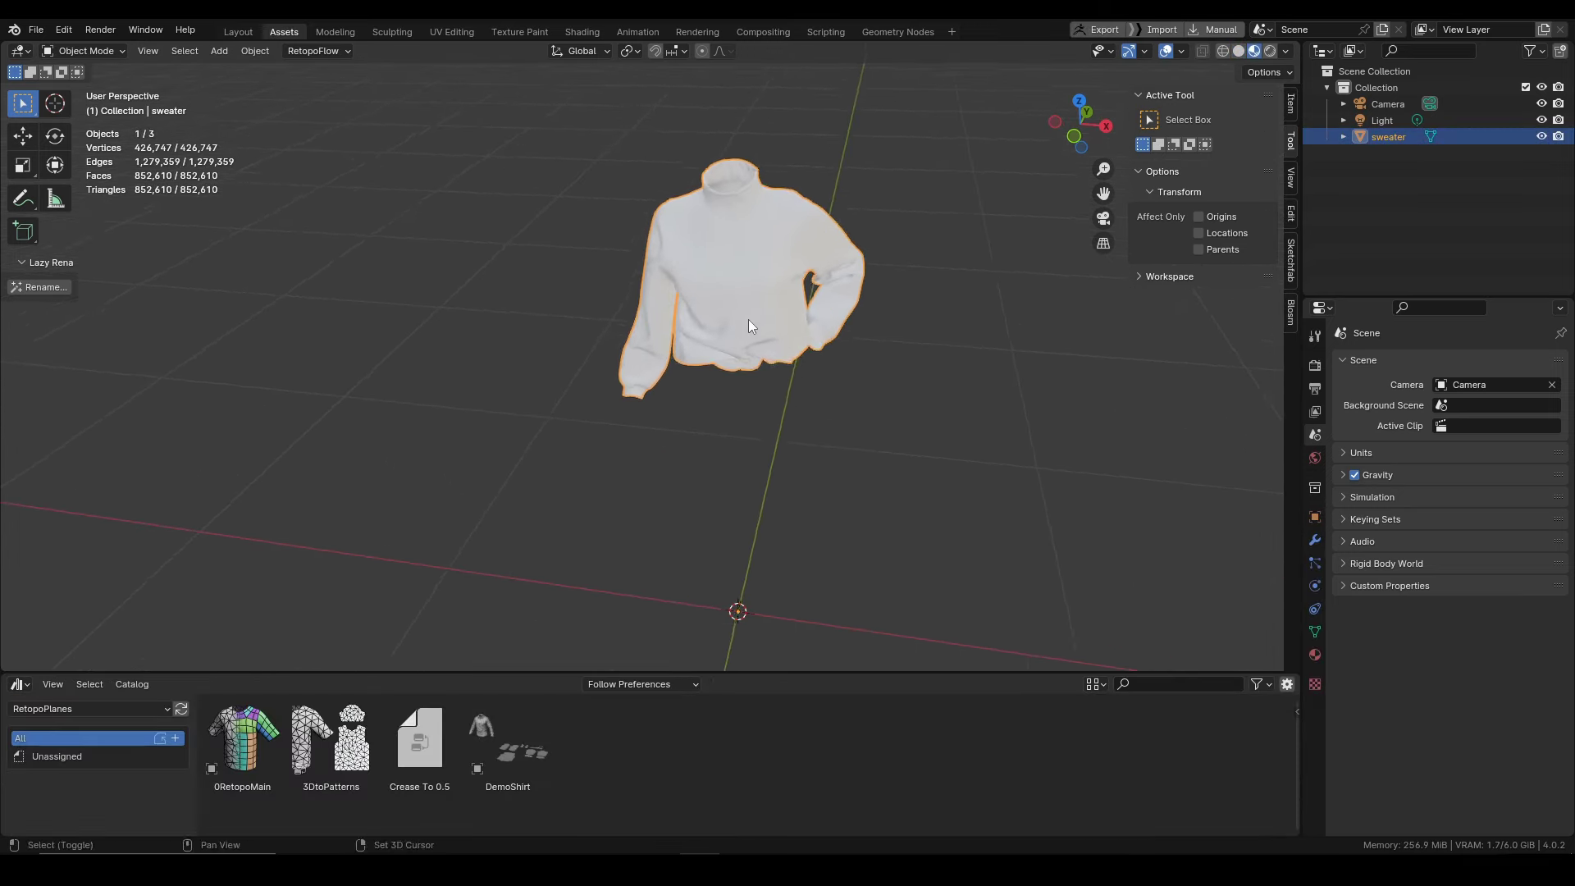
{"action": "key", "text": "z"}
{"action": "left_click", "coordinate": [820, 391]}
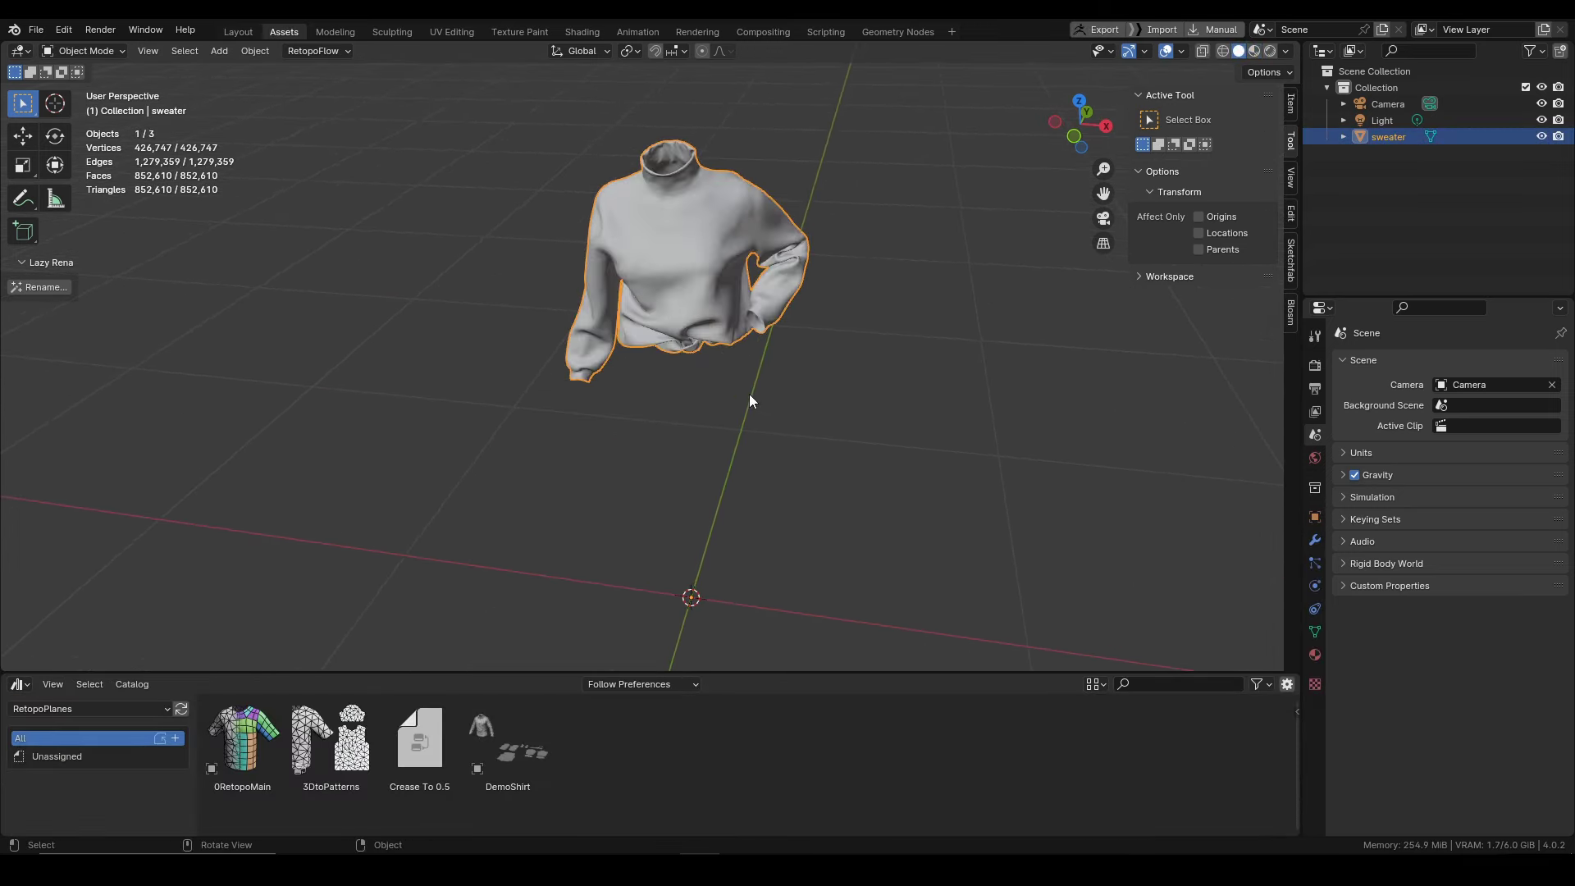
{"action": "mouse_move", "coordinate": [345, 735]}
{"action": "left_mouse_down"}
{"action": "mouse_move", "coordinate": [455, 599]}
{"action": "mouse_move", "coordinate": [661, 263]}
{"action": "left_mouse_up"}
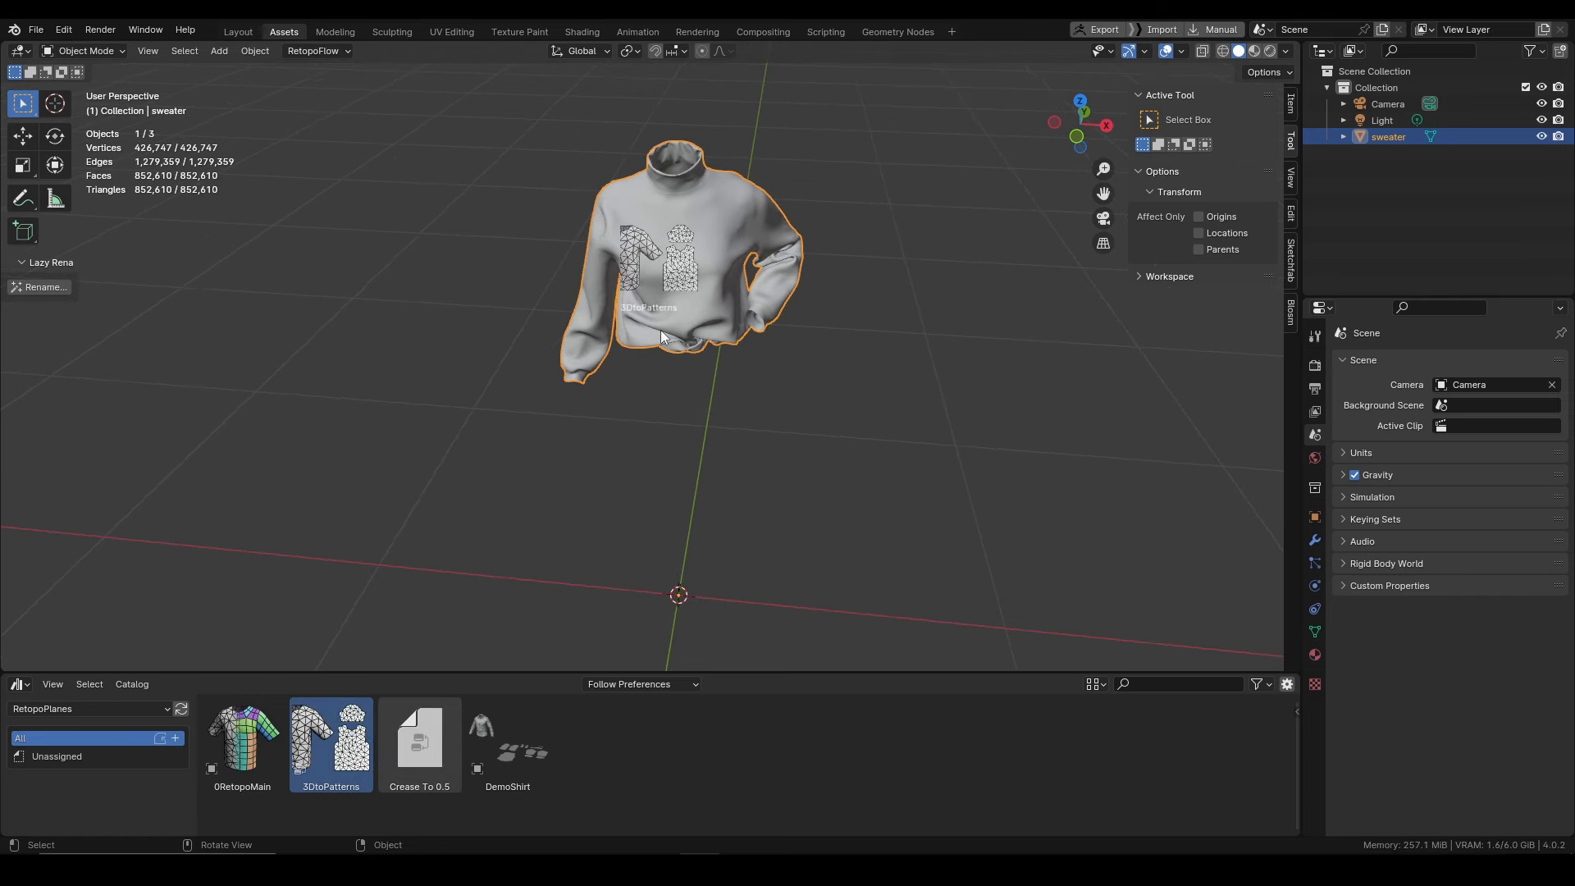
{"action": "middle_click_drag", "start_coordinate": [811, 341], "coordinate": [581, 343], "text": "shift"}
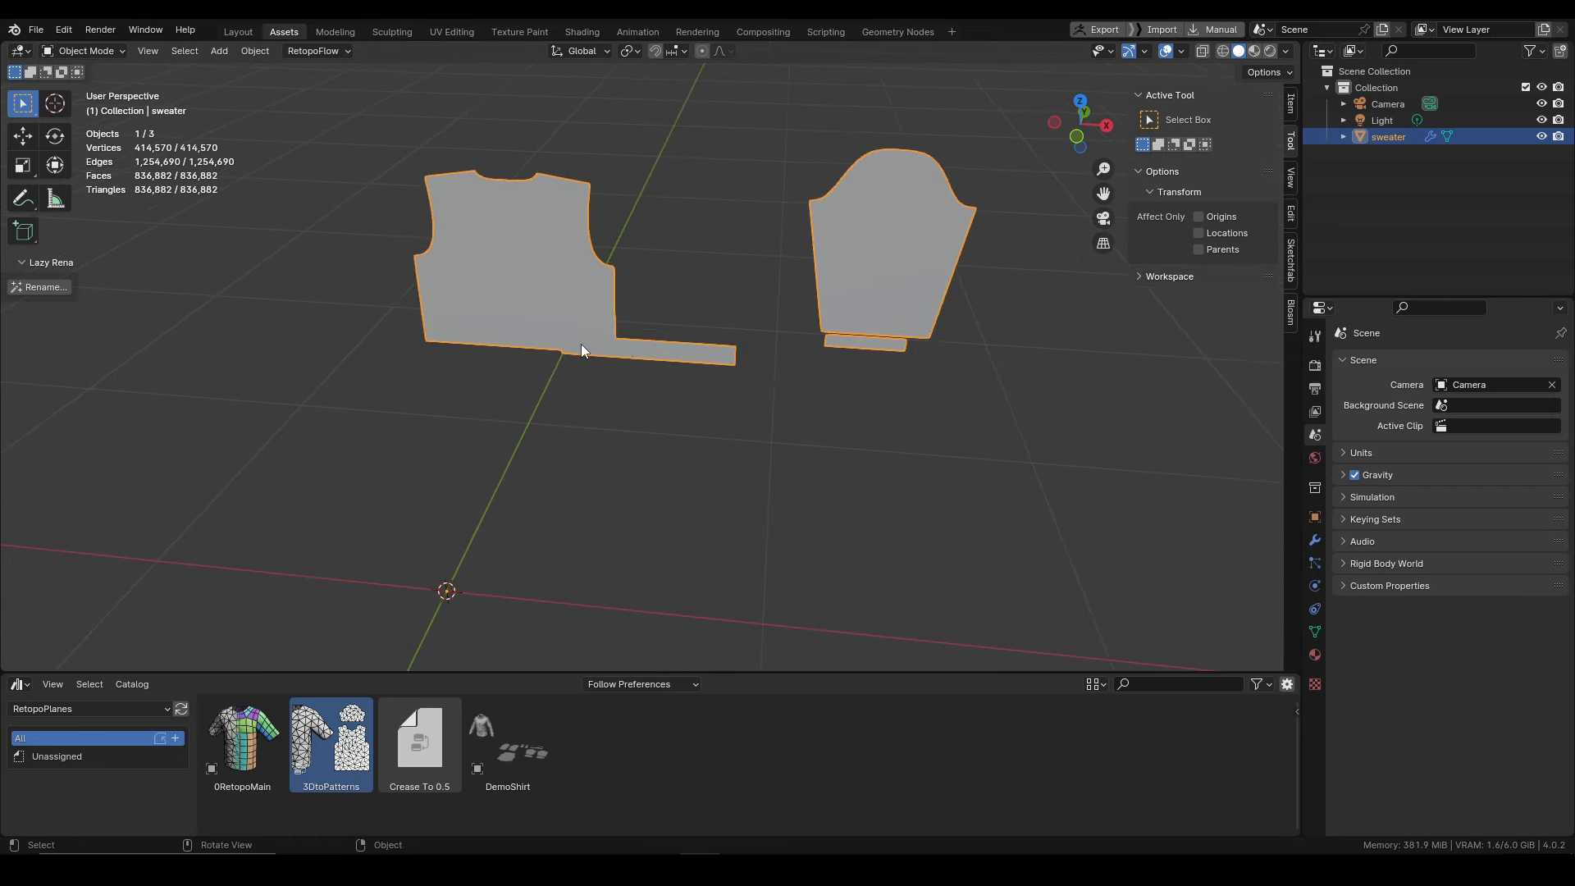
Apply the sweater object's rotation and turn off the 3DtoPatterns modifier's viewport display
{"action": "left_click", "coordinate": [1292, 107]}
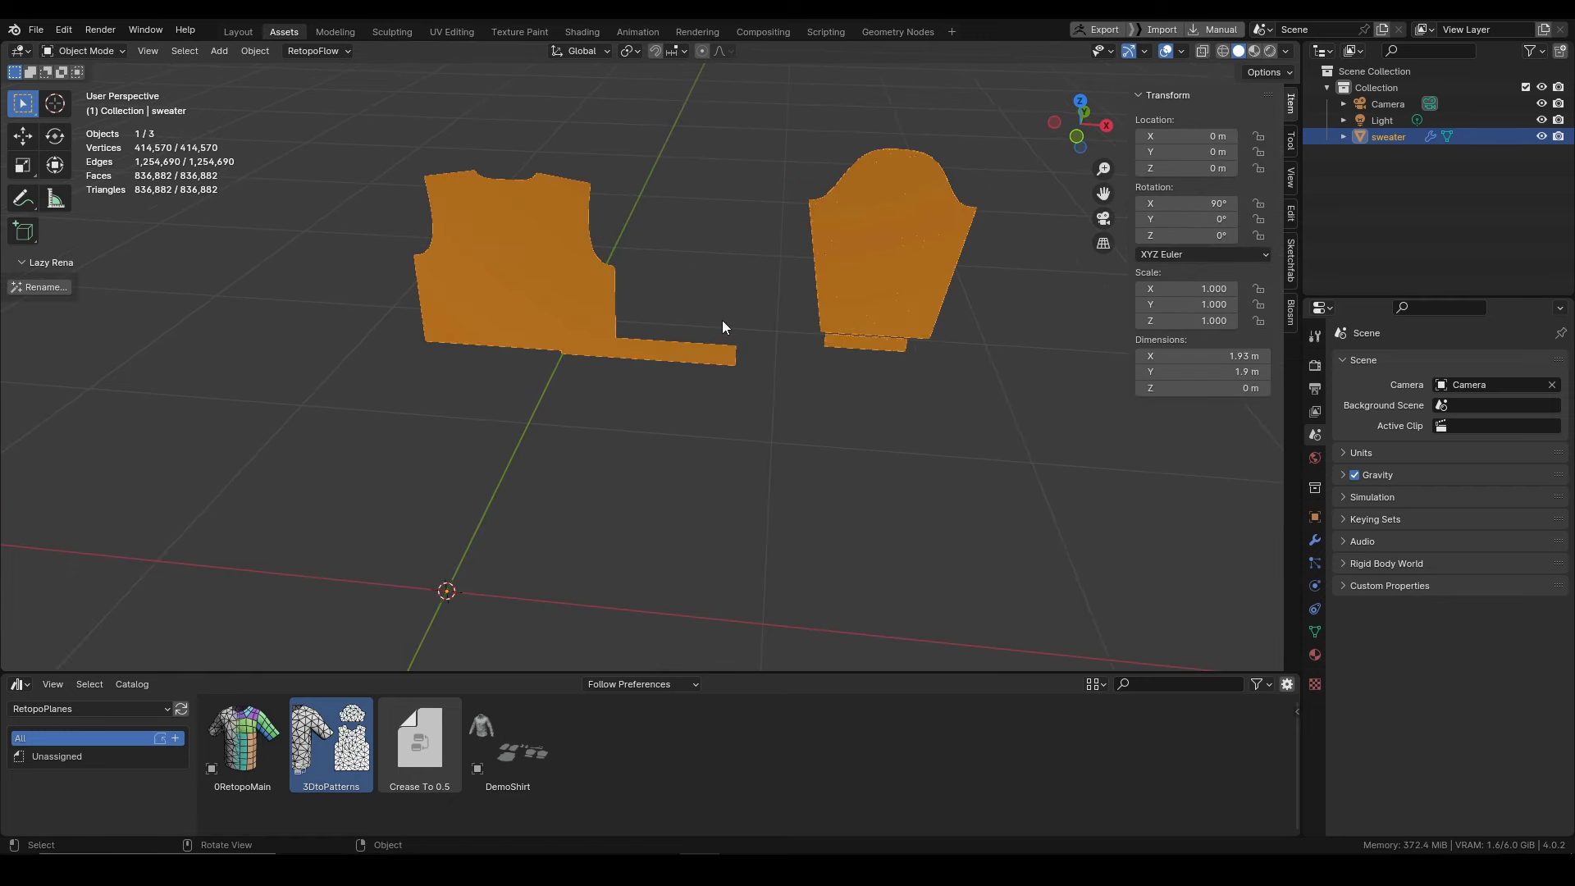
{"action": "key", "text": "ctrl+a"}
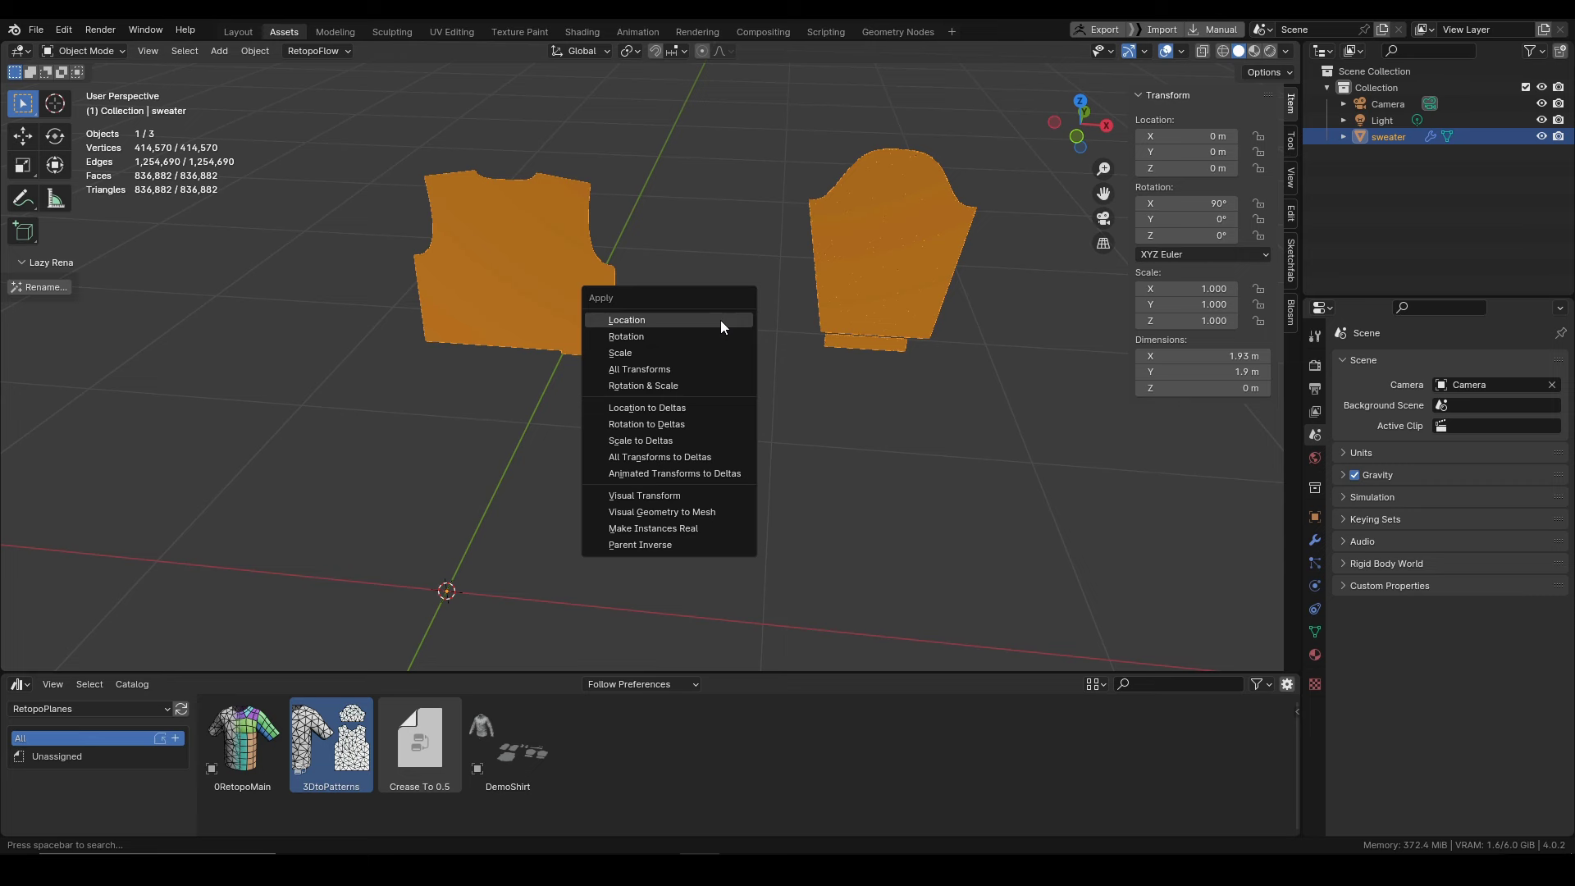
{"action": "left_click", "coordinate": [663, 352]}
{"action": "middle_click_drag", "start_coordinate": [758, 386], "coordinate": [697, 416]}
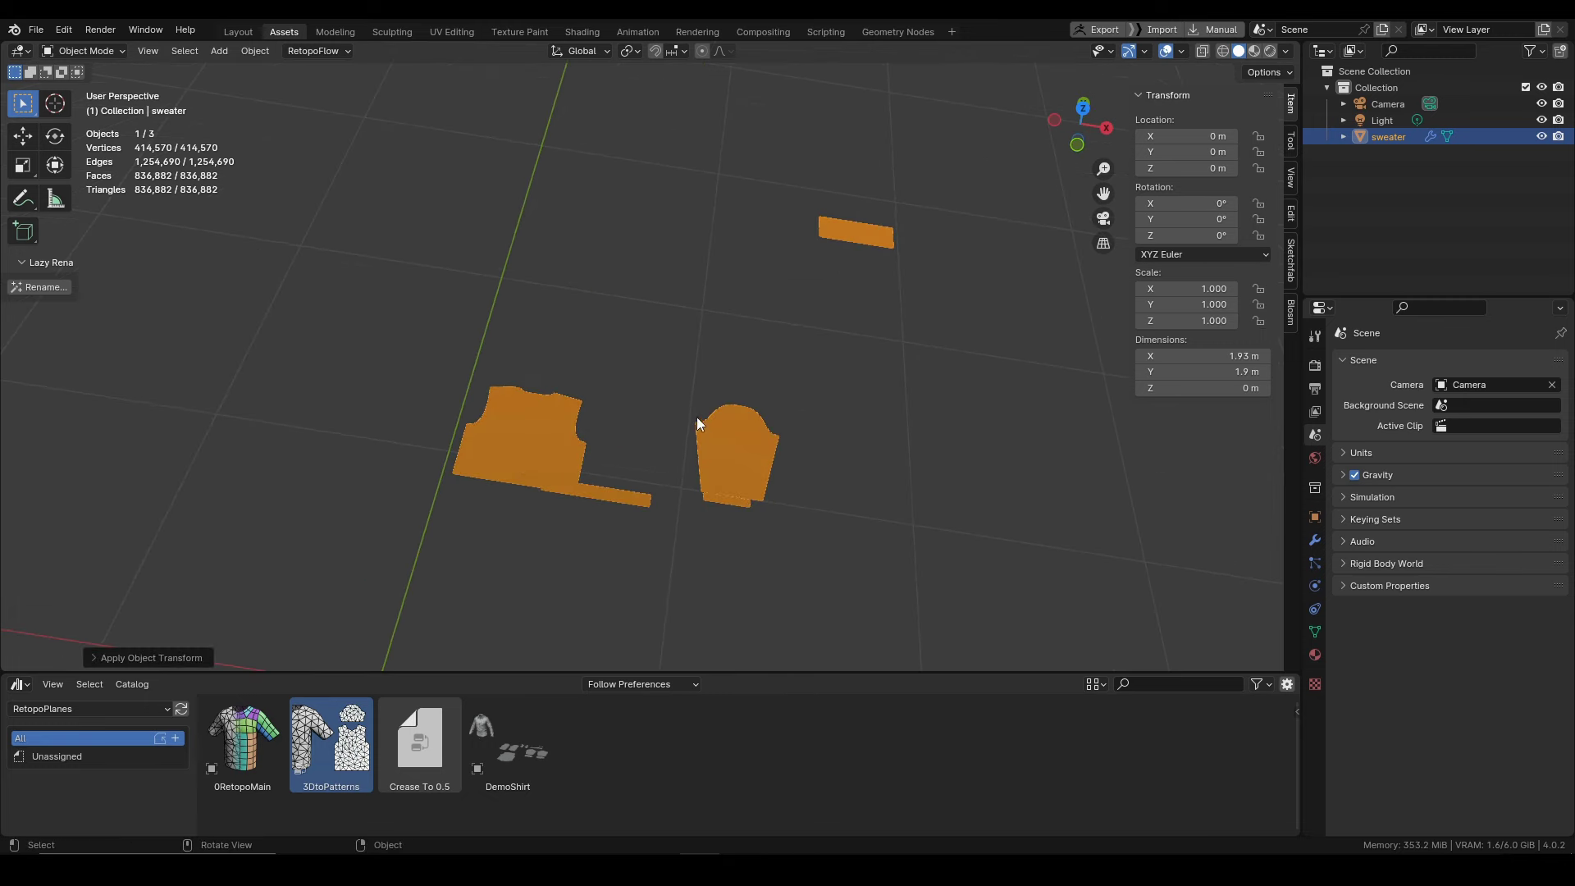
{"action": "left_click", "coordinate": [1316, 540]}
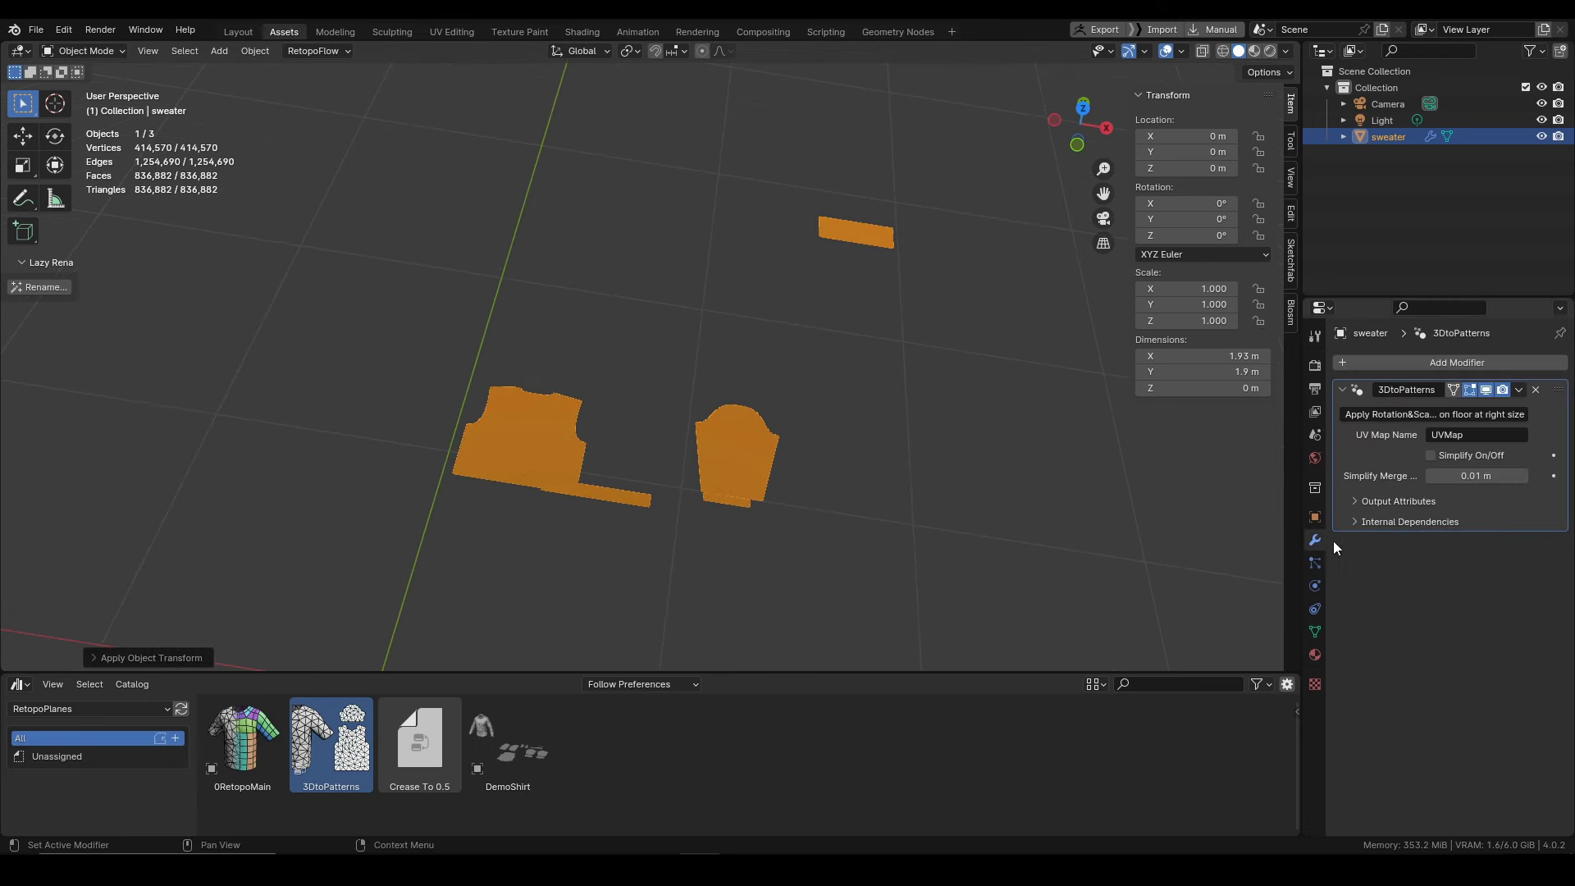
{"action": "left_click", "coordinate": [1487, 390]}
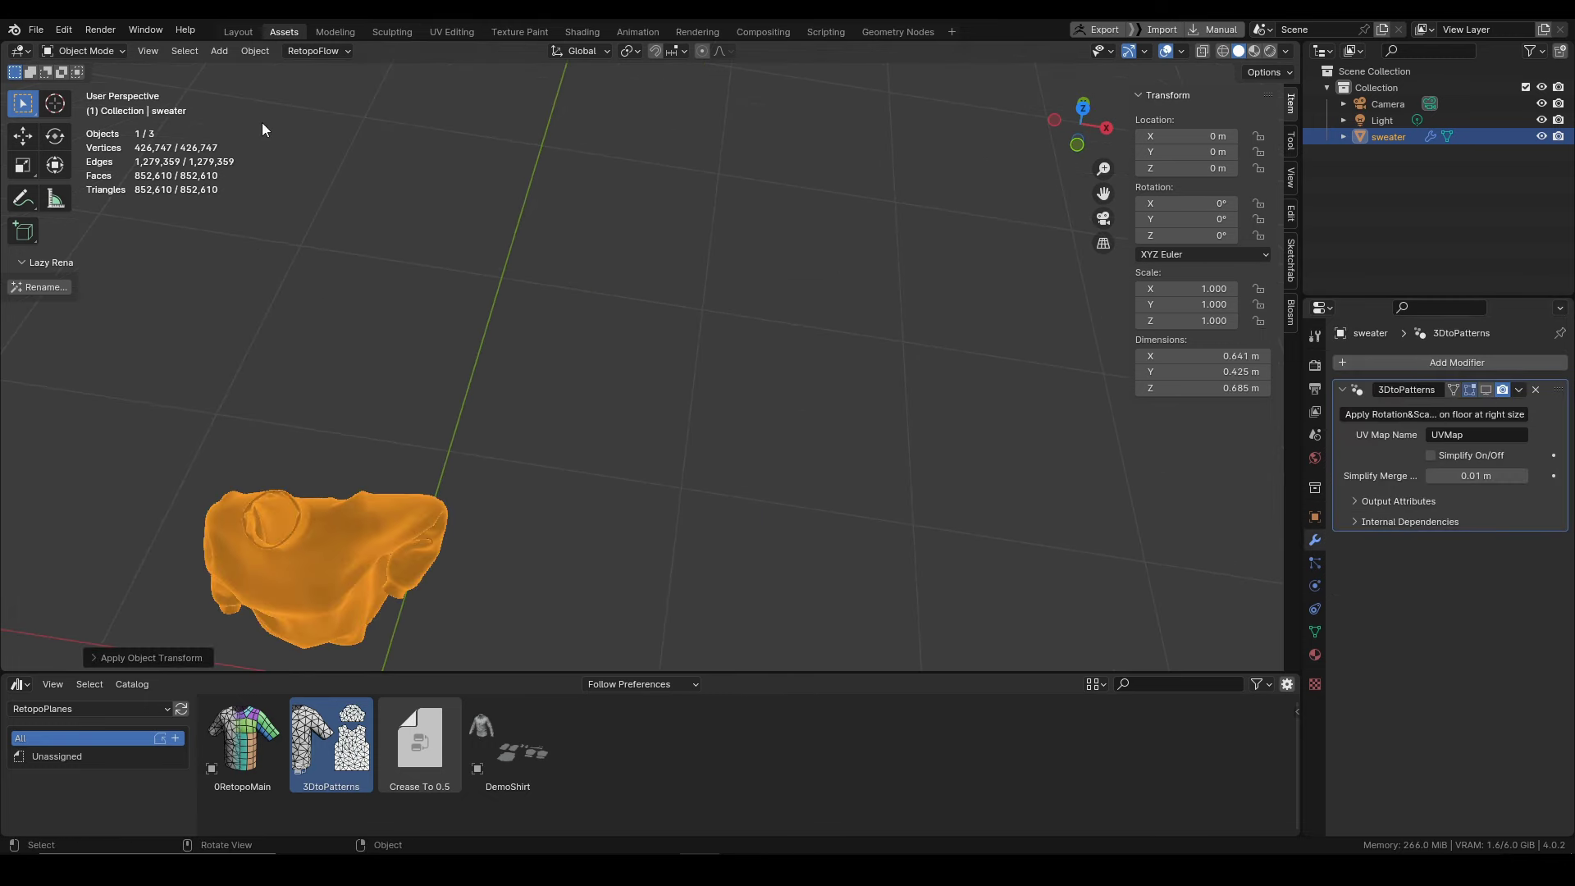
Open the UV Editing workspace, frame the sweater in Object Mode and return it to Edit Mode with the whole mesh selected
{"action": "left_click", "coordinate": [452, 33]}
{"action": "middle_click_drag", "start_coordinate": [887, 408], "coordinate": [1239, 399]}
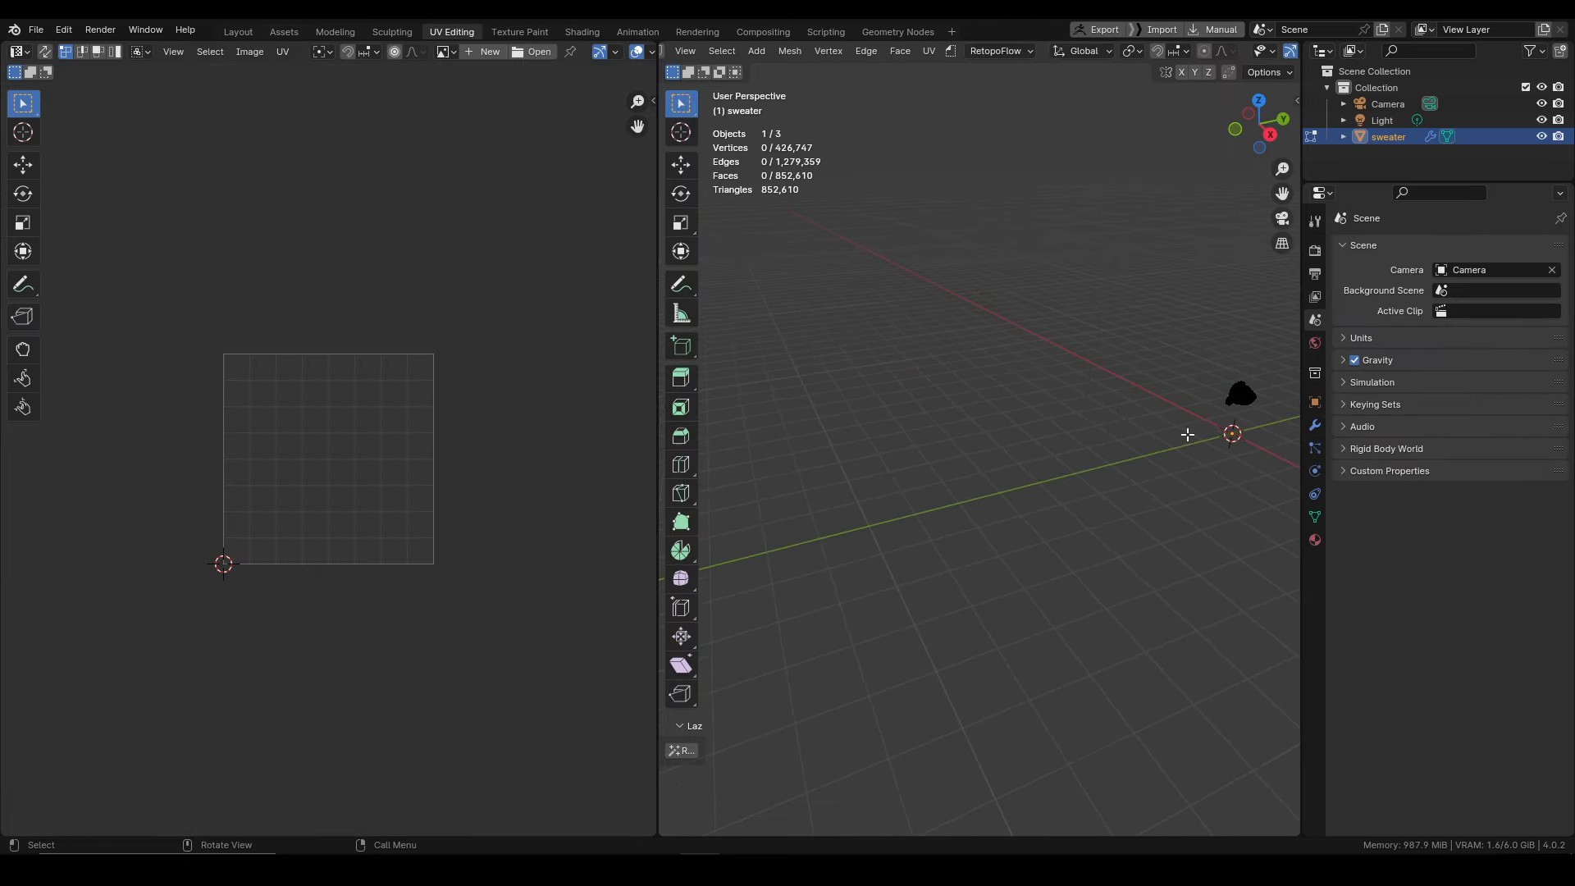
{"action": "key", "text": "ctrl+Tab"}
{"action": "left_click", "coordinate": [1116, 398]}
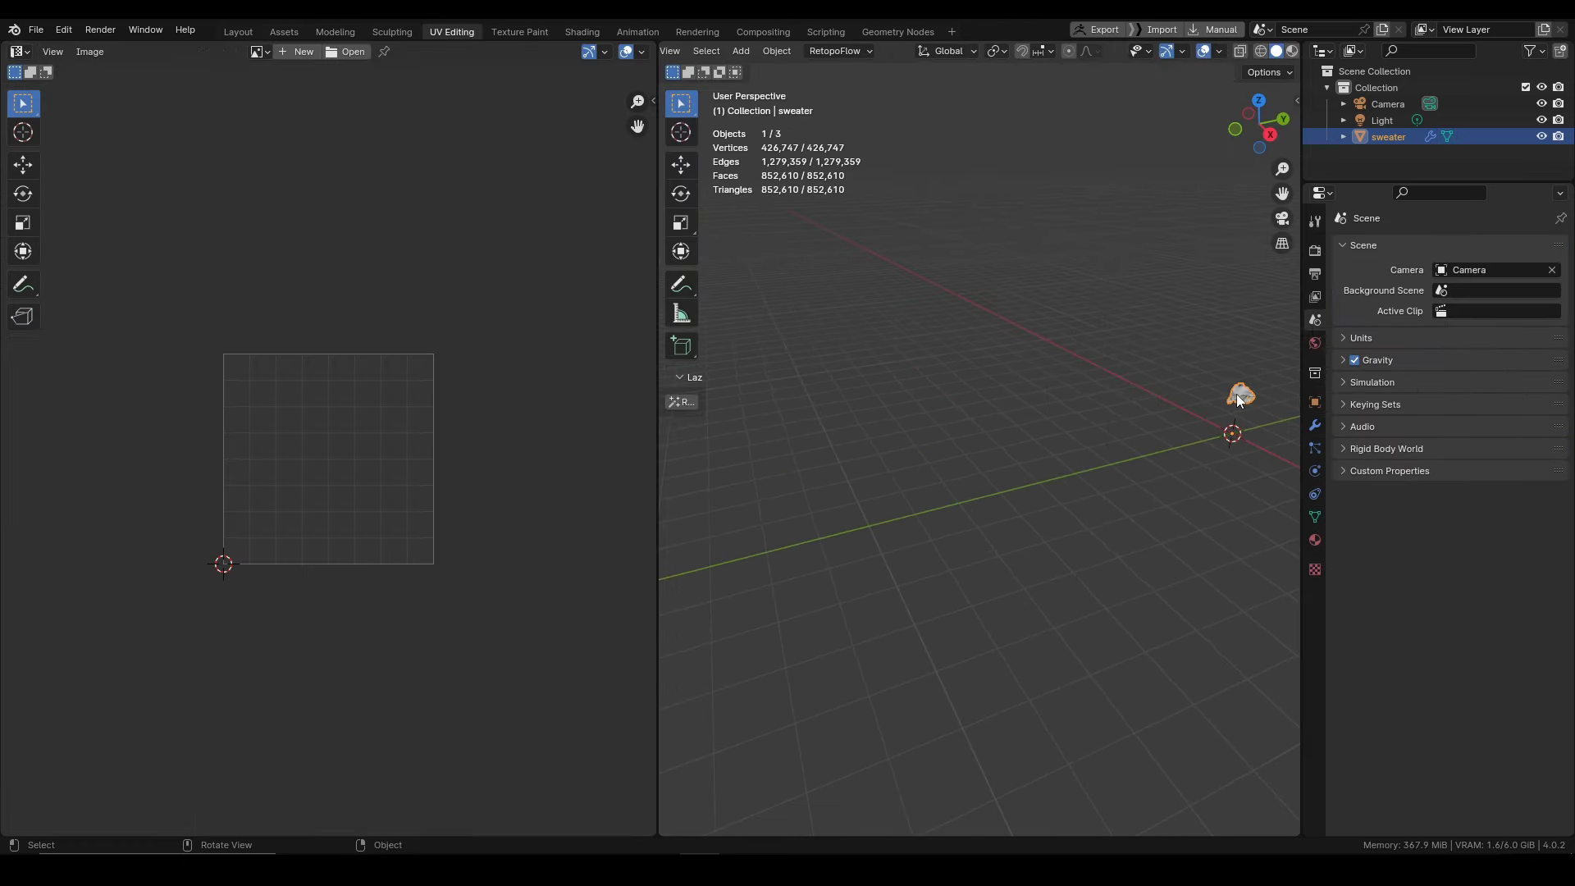
{"action": "key", "text": "KP_Decimal"}
{"action": "middle_click_drag", "start_coordinate": [1231, 408], "coordinate": [1067, 425]}
{"action": "key", "text": "ctrl+Tab"}
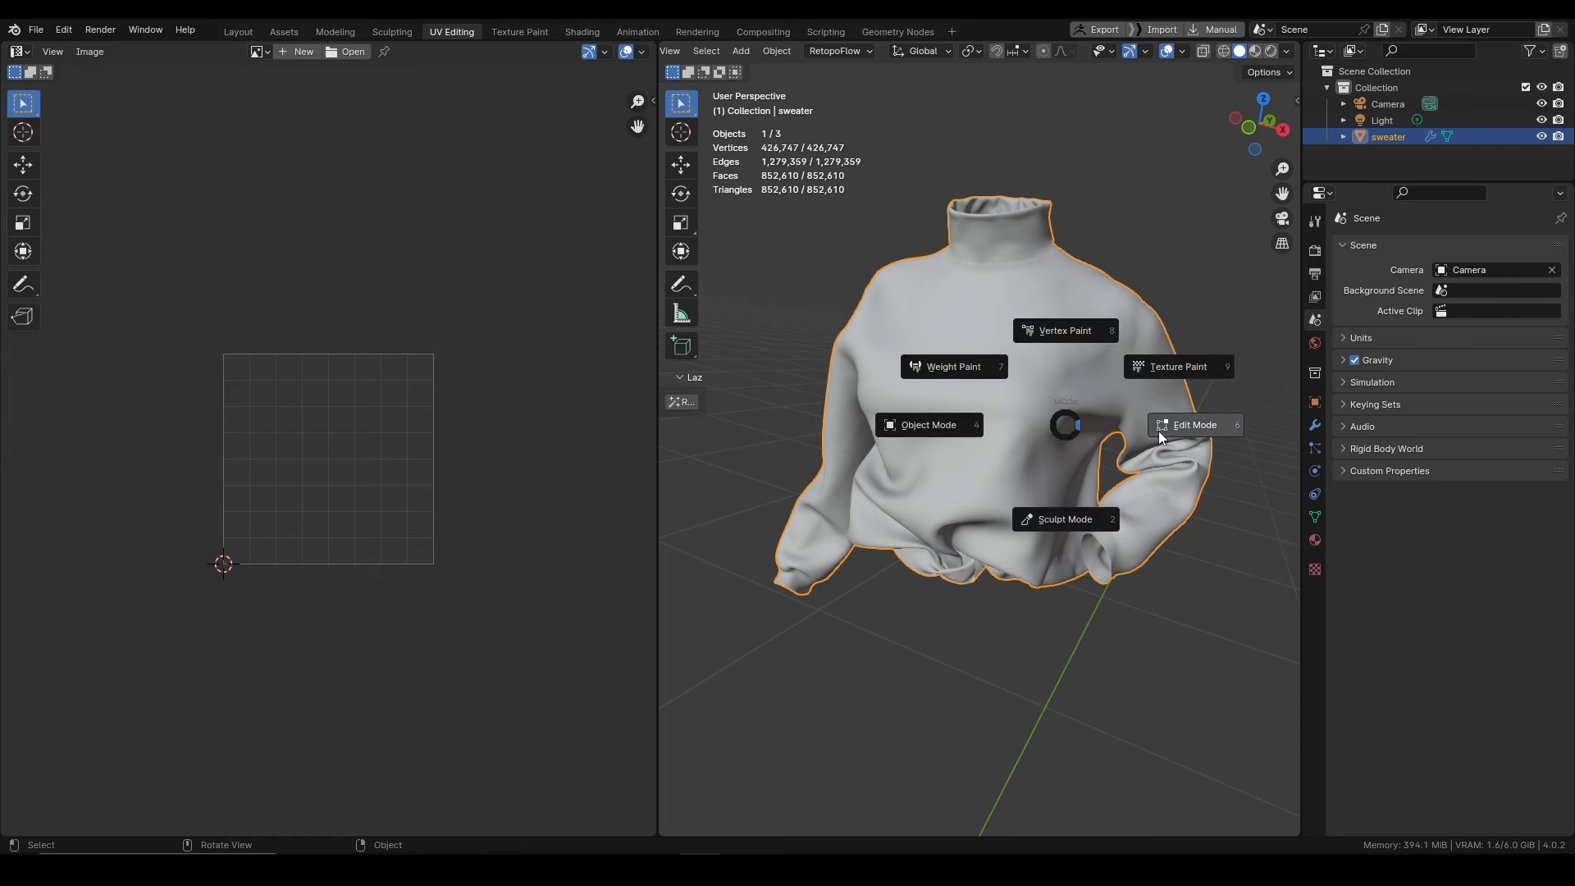
{"action": "left_click", "coordinate": [1161, 427]}
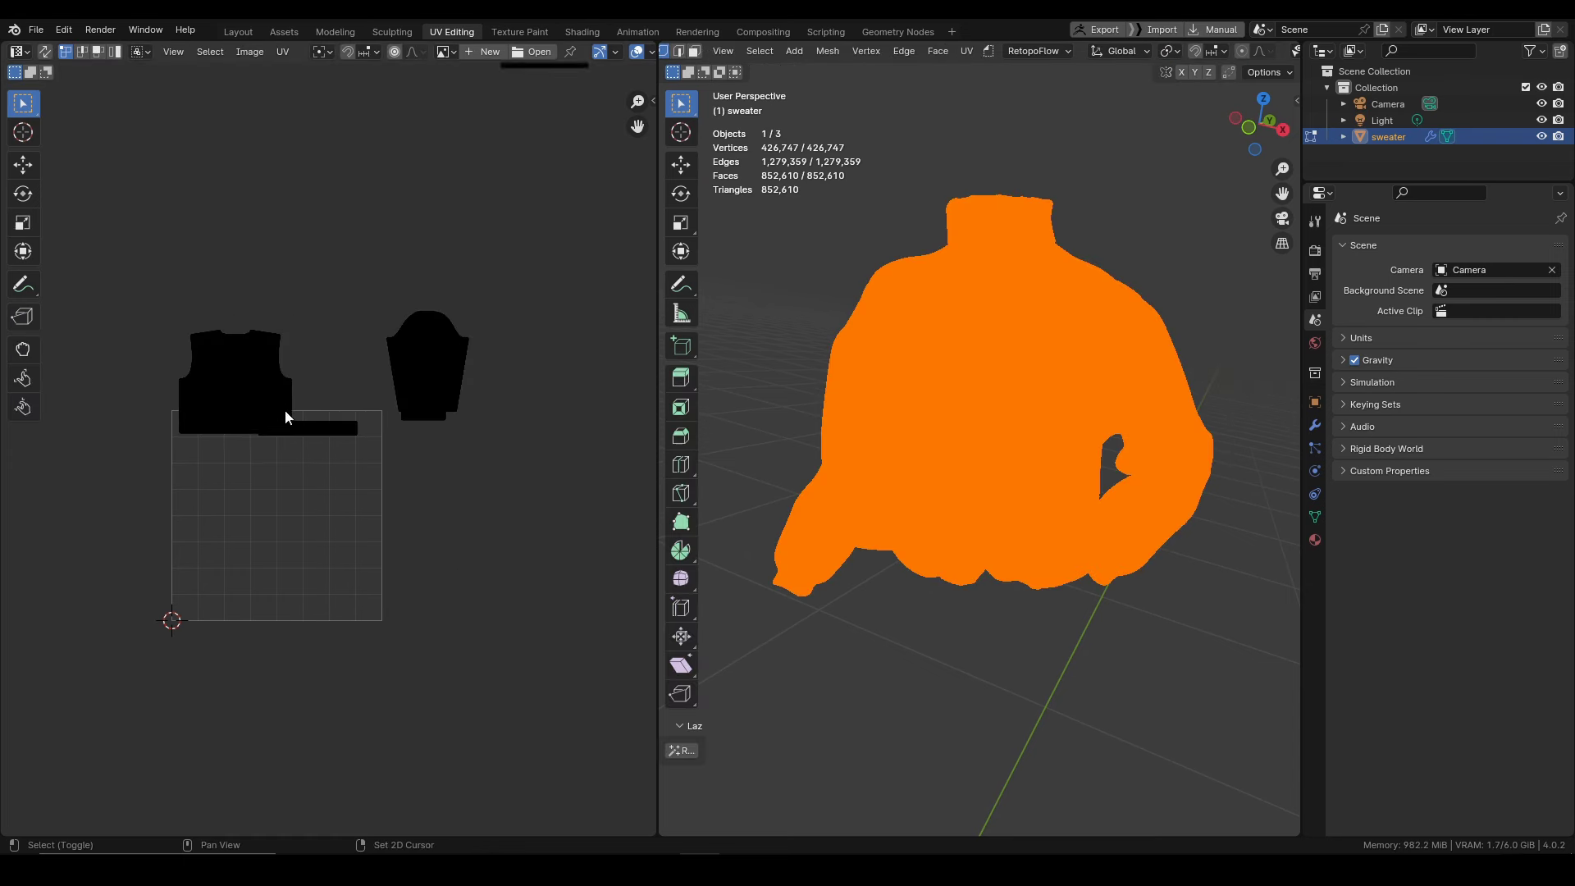
Widen the UV editor and select all of the sweater's faces in face selection mode
{"action": "scroll", "coordinate": [284, 410], "scroll_direction": "up", "scroll_amount": 5}
{"action": "scroll", "coordinate": [243, 412], "scroll_direction": "down", "scroll_amount": 1}
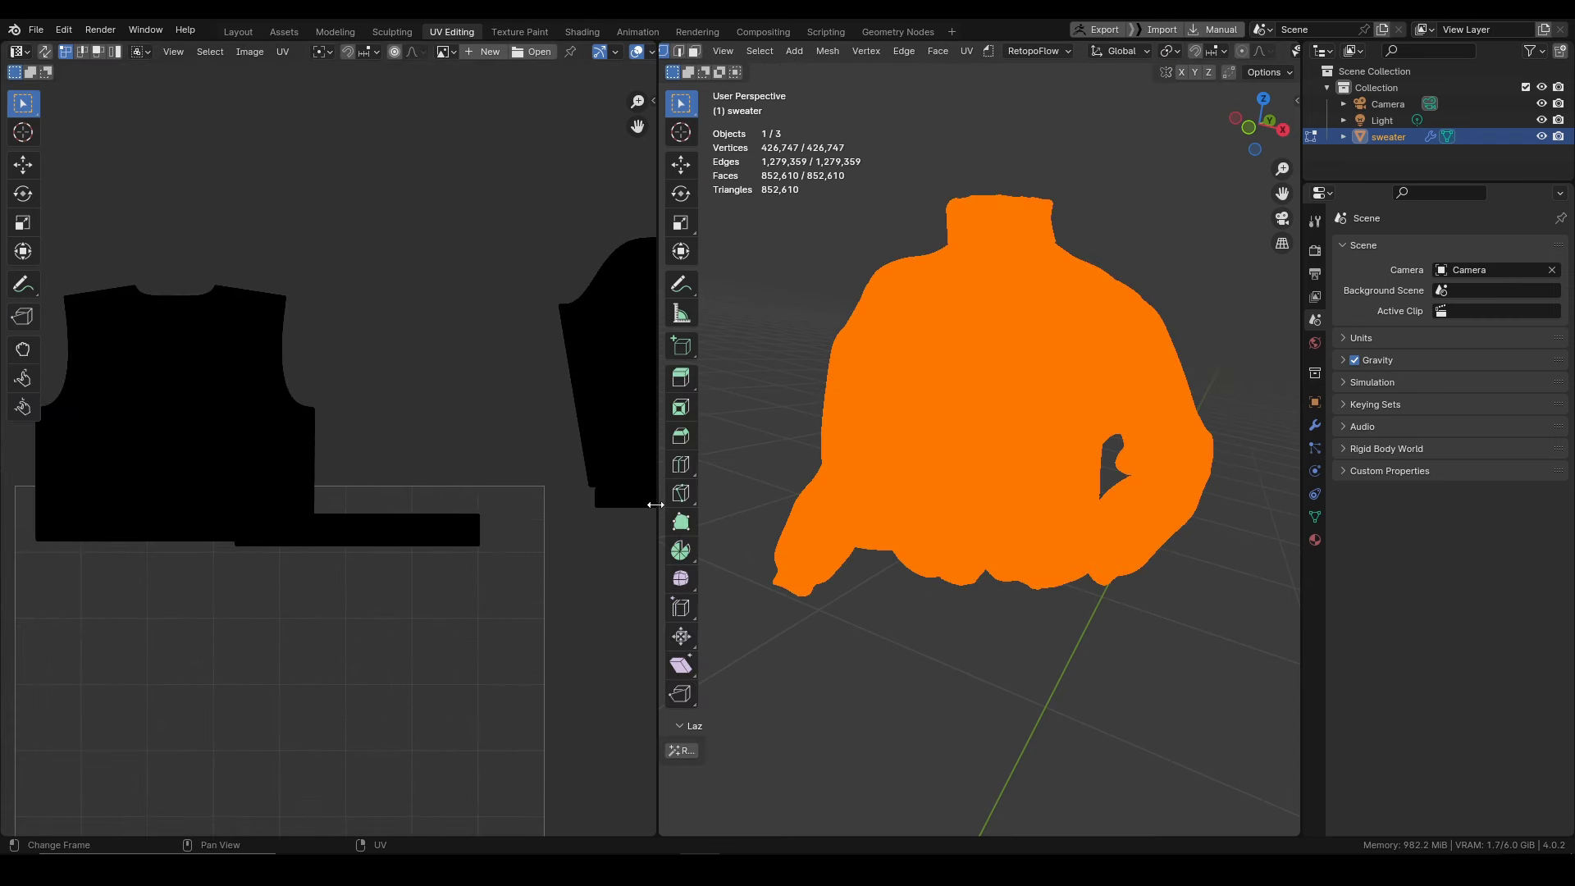
{"action": "left_click_drag", "start_coordinate": [655, 505], "coordinate": [762, 505]}
{"action": "key", "text": "alt+a"}
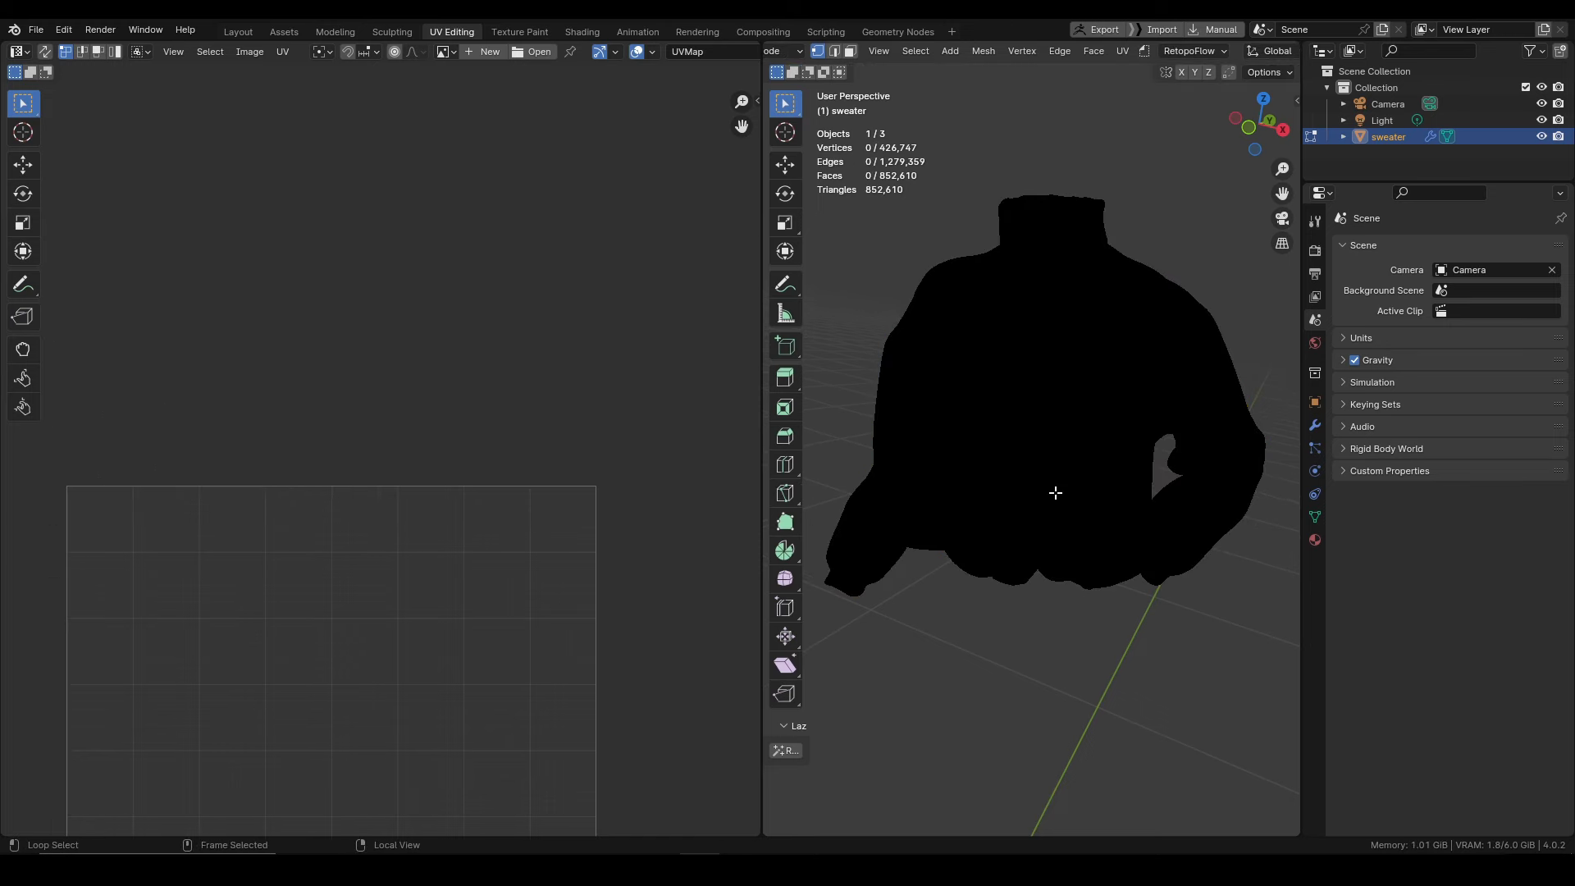
{"action": "key", "text": "a"}
{"action": "key", "text": "3"}
{"action": "scroll", "coordinate": [1049, 476], "scroll_direction": "up", "scroll_amount": 3}
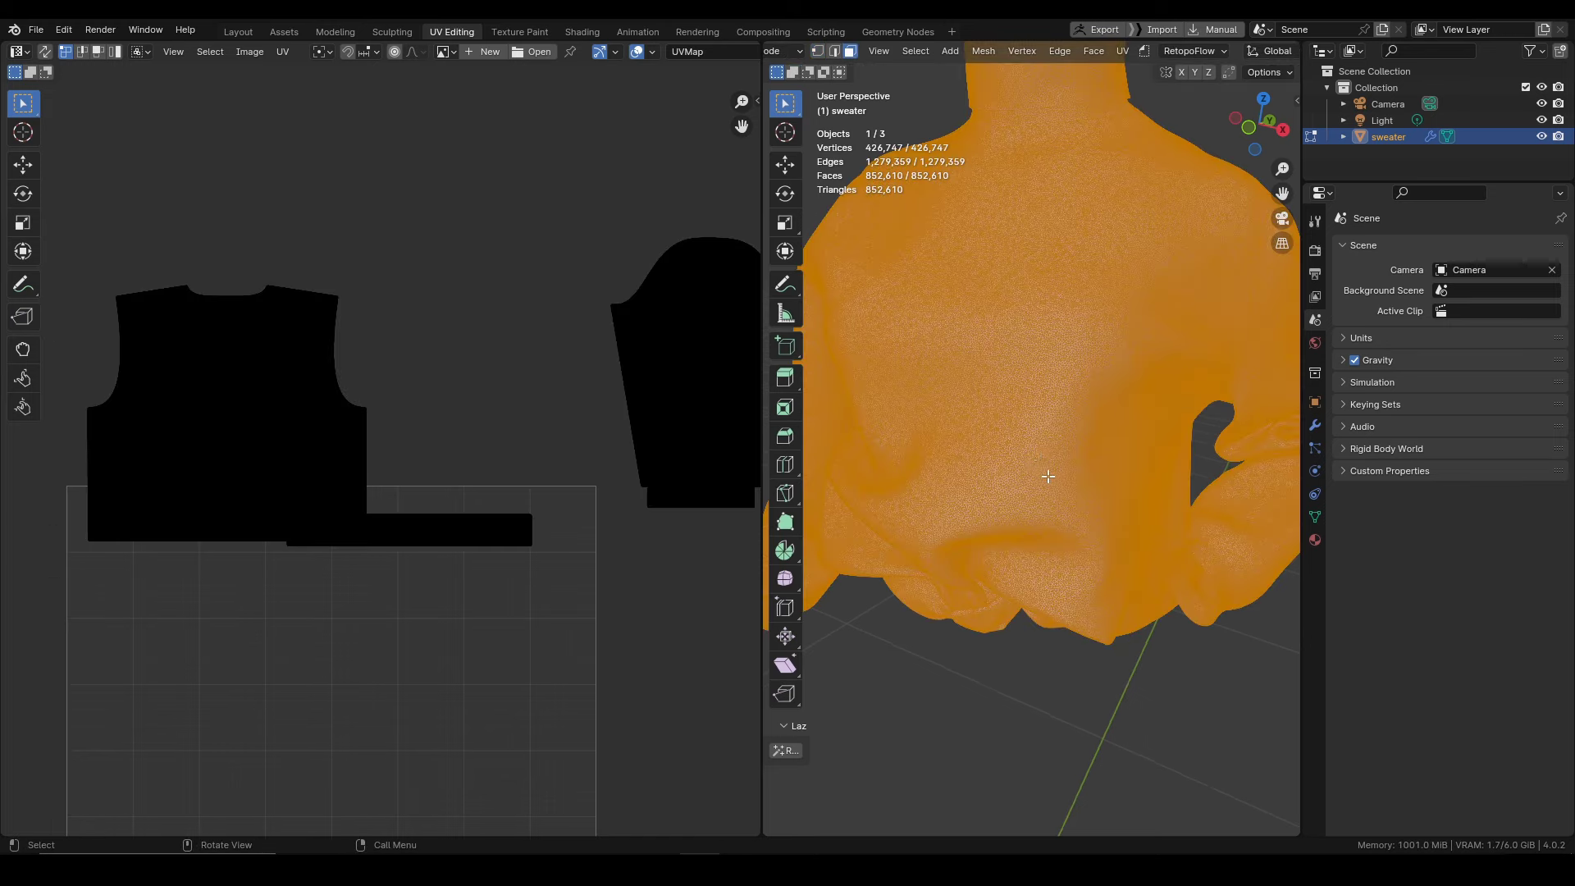
{"action": "scroll", "coordinate": [1048, 476], "scroll_direction": "up", "scroll_amount": 2}
{"action": "scroll", "coordinate": [257, 451], "scroll_direction": "up", "scroll_amount": 2}
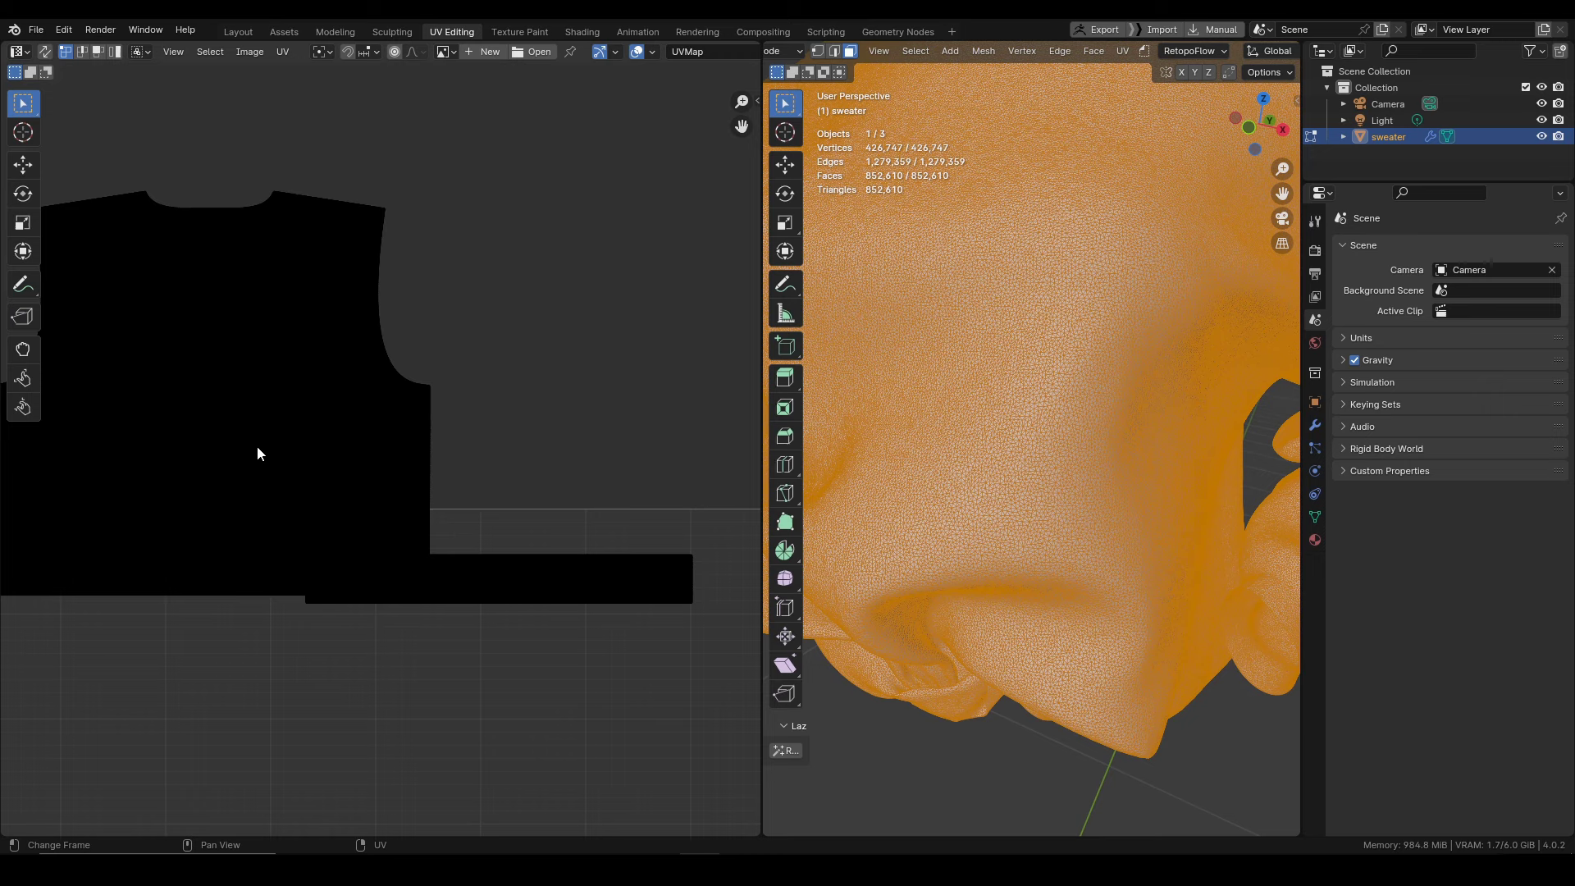
Select all the UV islands and generate the sweater's seams from them
{"action": "key", "text": "a"}
{"action": "left_click", "coordinate": [282, 51]}
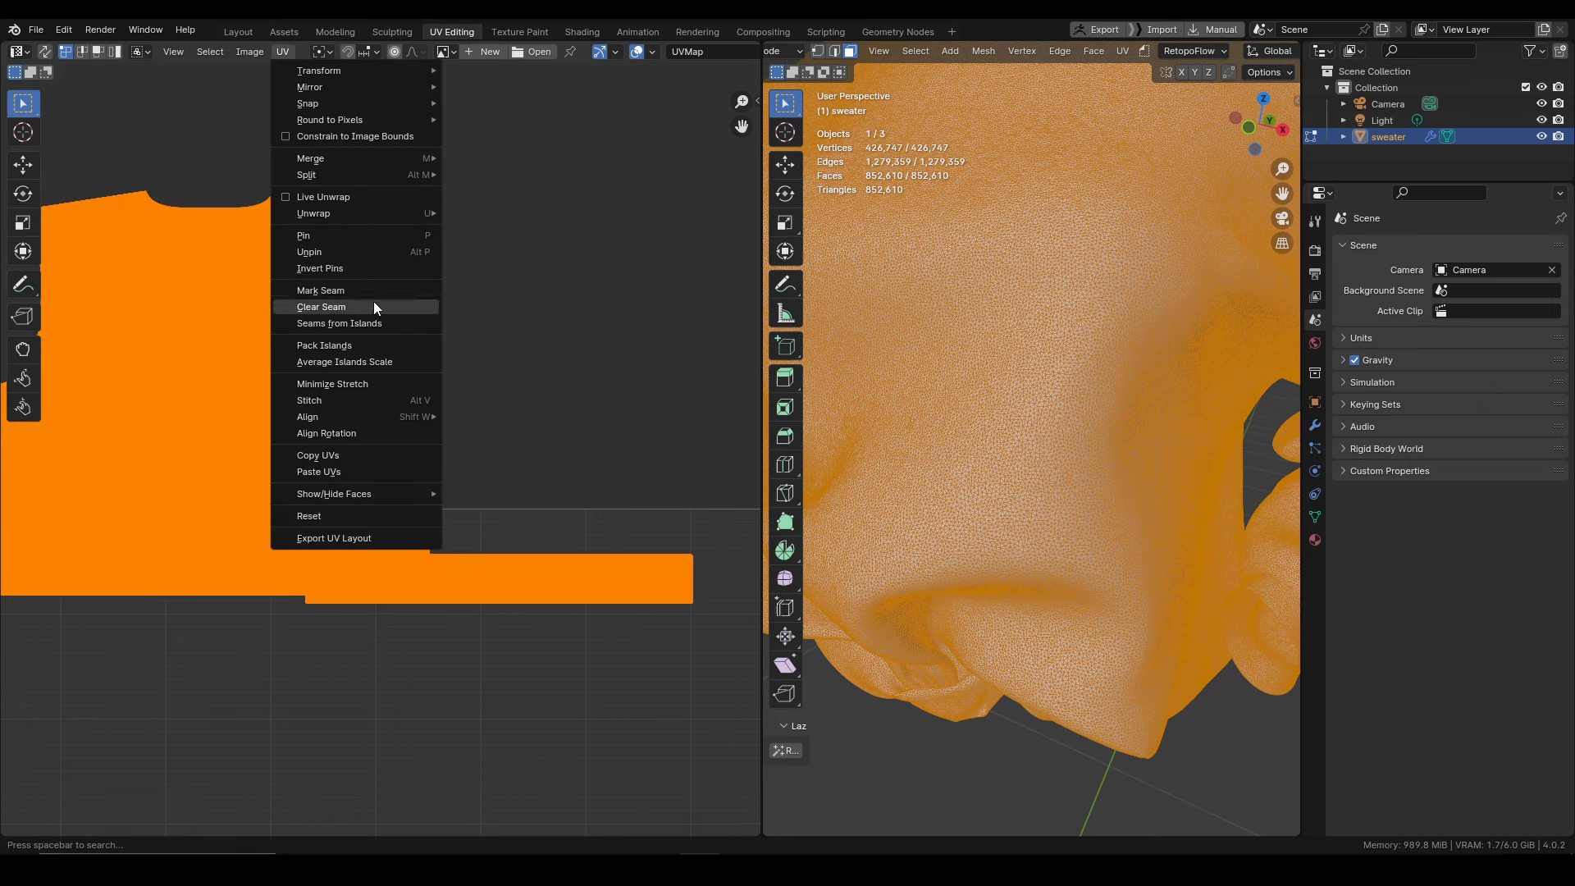
{"action": "left_click", "coordinate": [374, 323]}
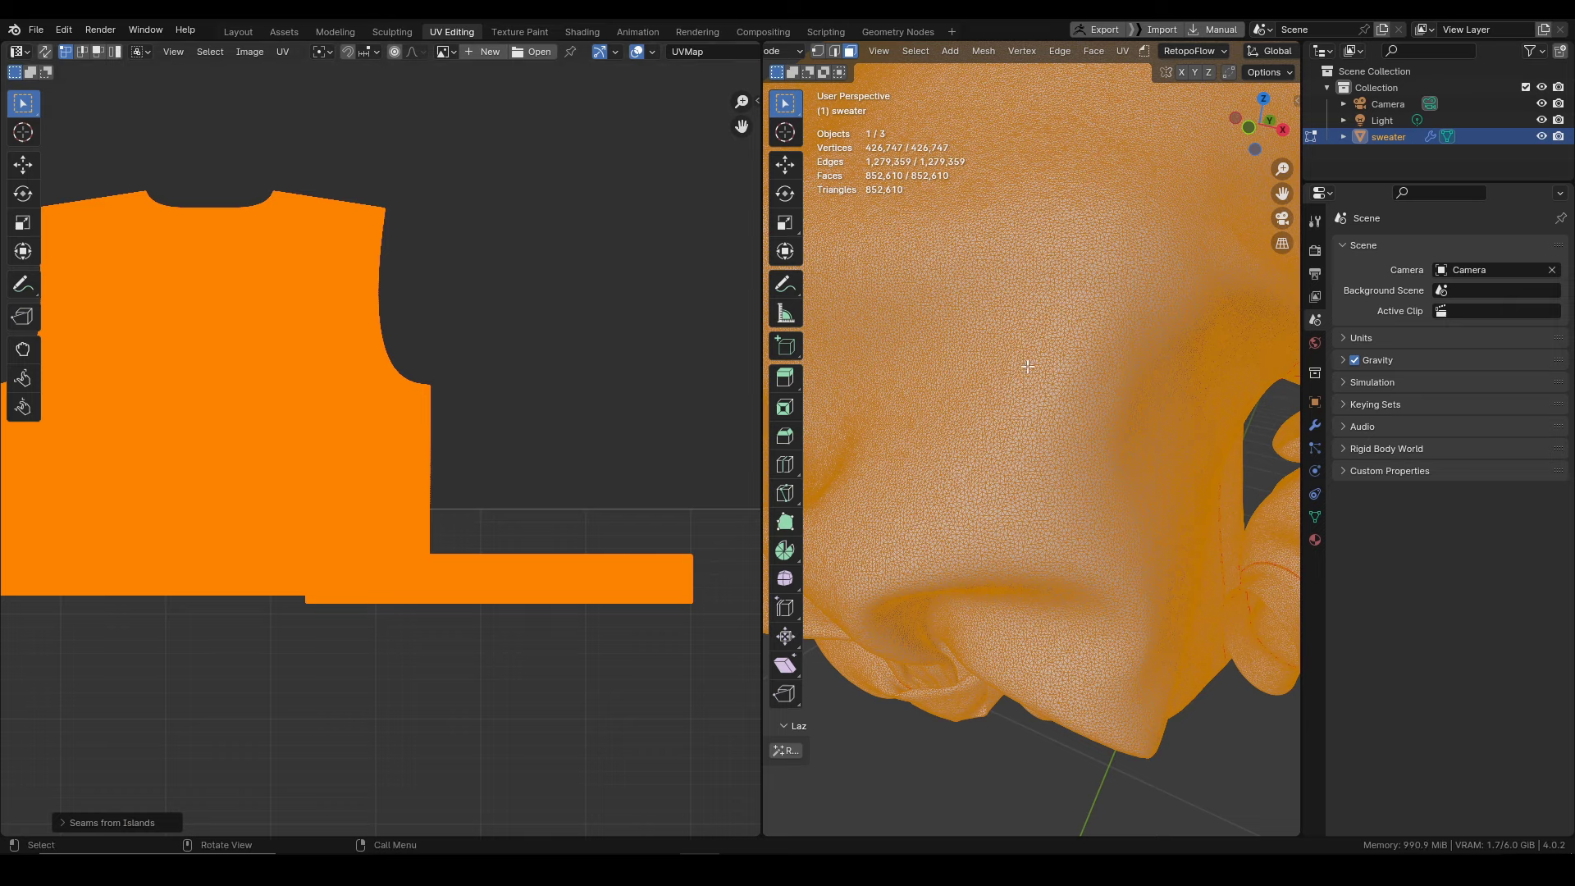
{"action": "scroll", "coordinate": [1090, 425], "scroll_direction": "down", "scroll_amount": 6}
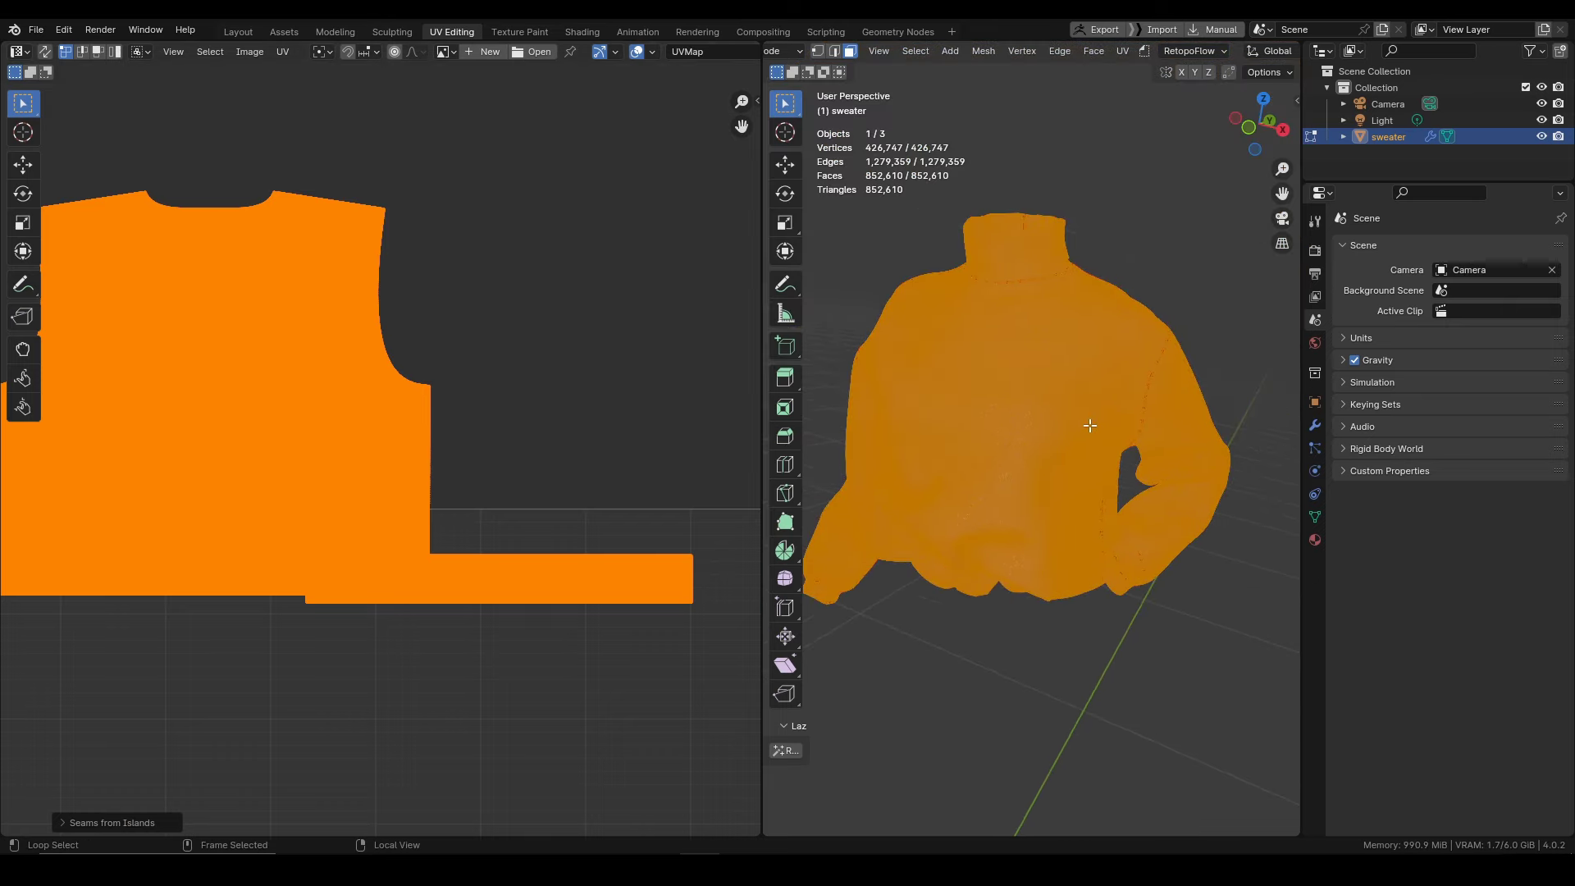
Clear the selection and turn on sync selection in the UV editor
{"action": "key", "text": "alt+a"}
{"action": "mouse_move", "coordinate": [1090, 425]}
{"action": "middle_mouse_down"}
{"action": "mouse_move", "coordinate": [949, 422]}
{"action": "mouse_move", "coordinate": [1198, 394]}
{"action": "mouse_move", "coordinate": [1089, 453]}
{"action": "middle_mouse_up"}
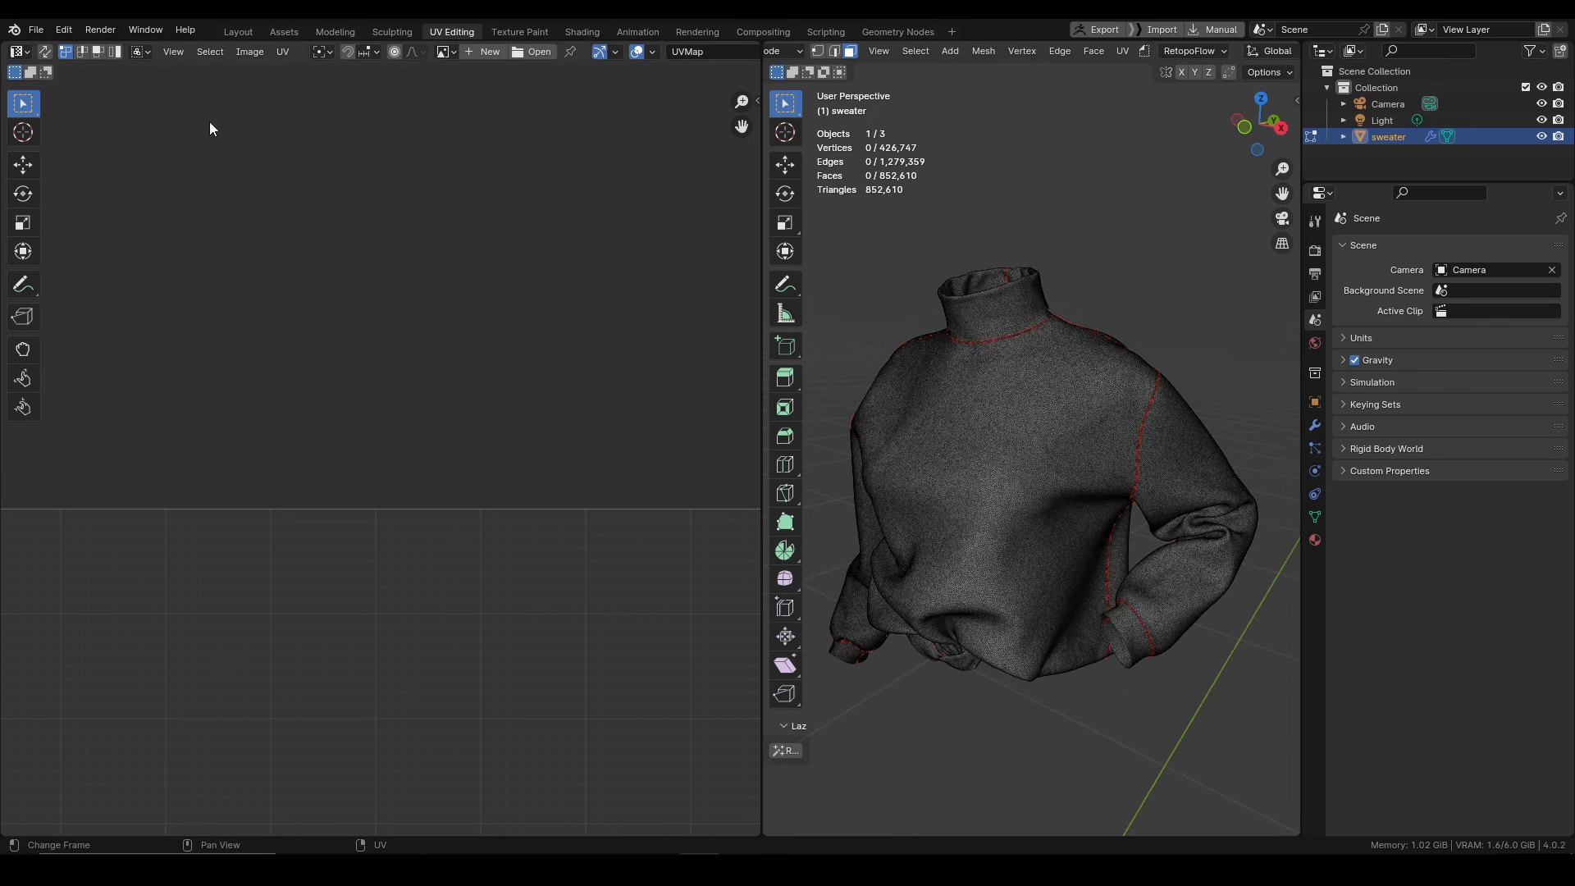
{"action": "left_click", "coordinate": [99, 51]}
{"action": "left_click", "coordinate": [46, 52]}
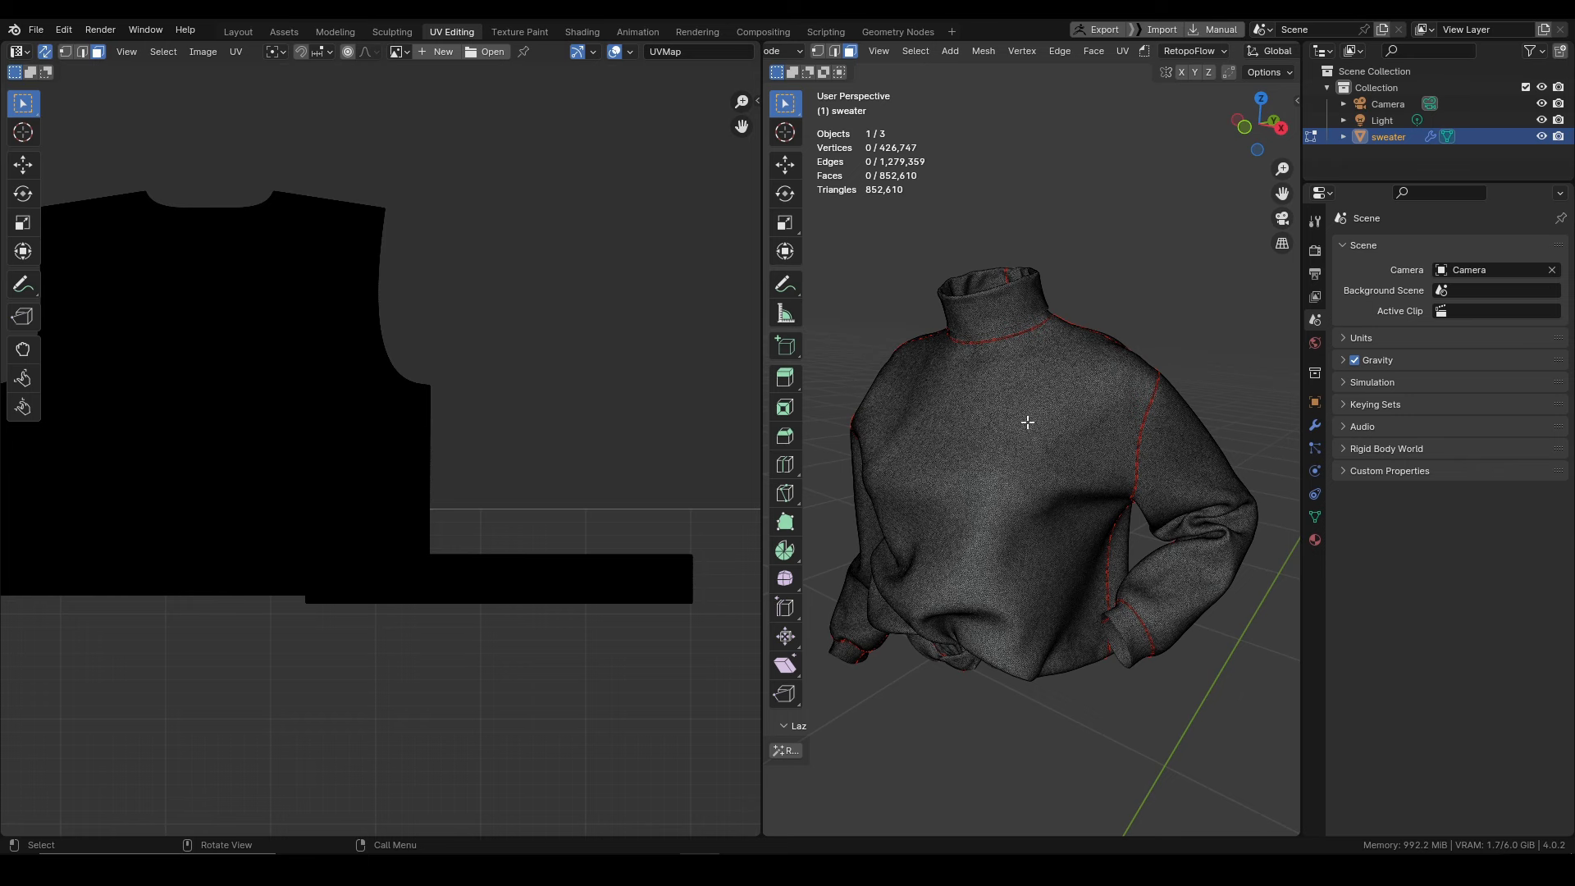
Select the seam-delimited front body panel, move its UV island along negative X until it clears the back panel, and deselect it
{"action": "key", "text": "l"}
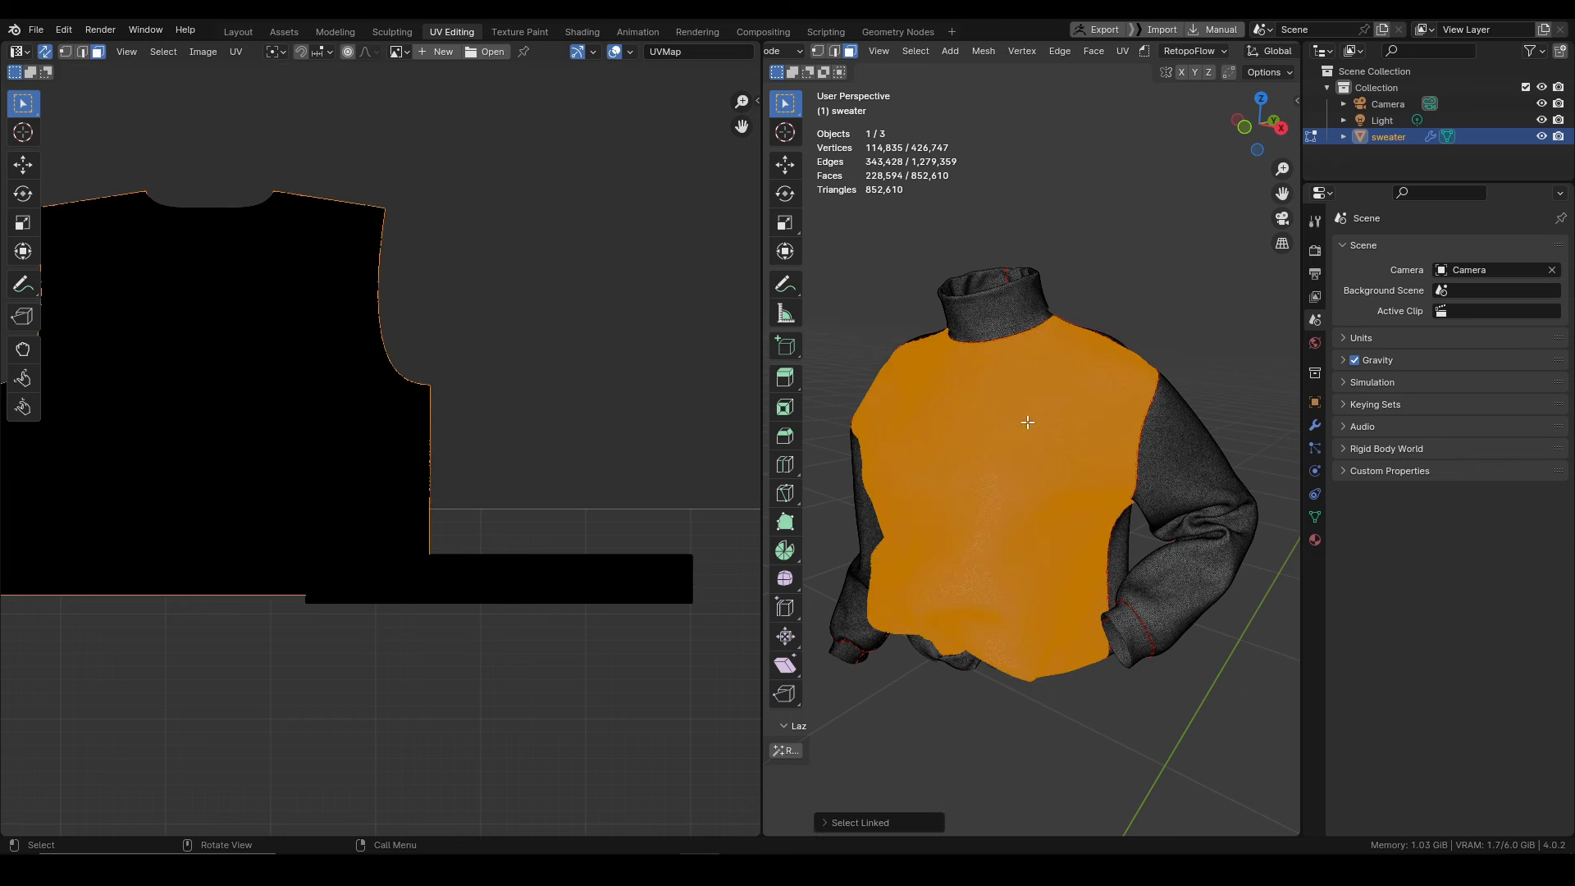
{"action": "left_click", "coordinate": [840, 823]}
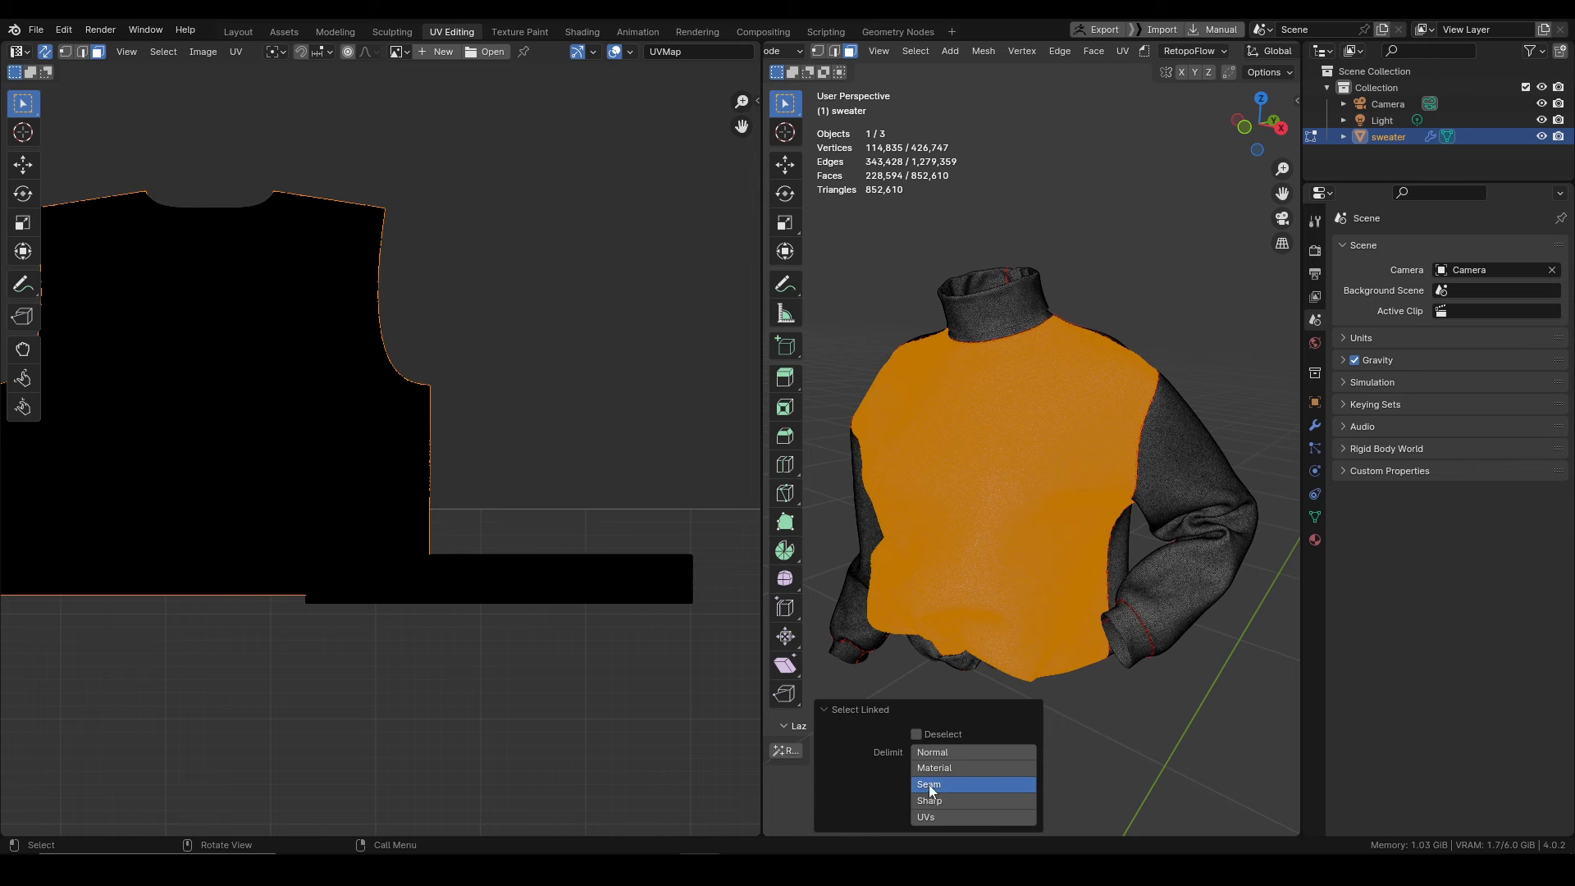
{"action": "scroll", "coordinate": [263, 365], "scroll_direction": "down", "scroll_amount": 4}
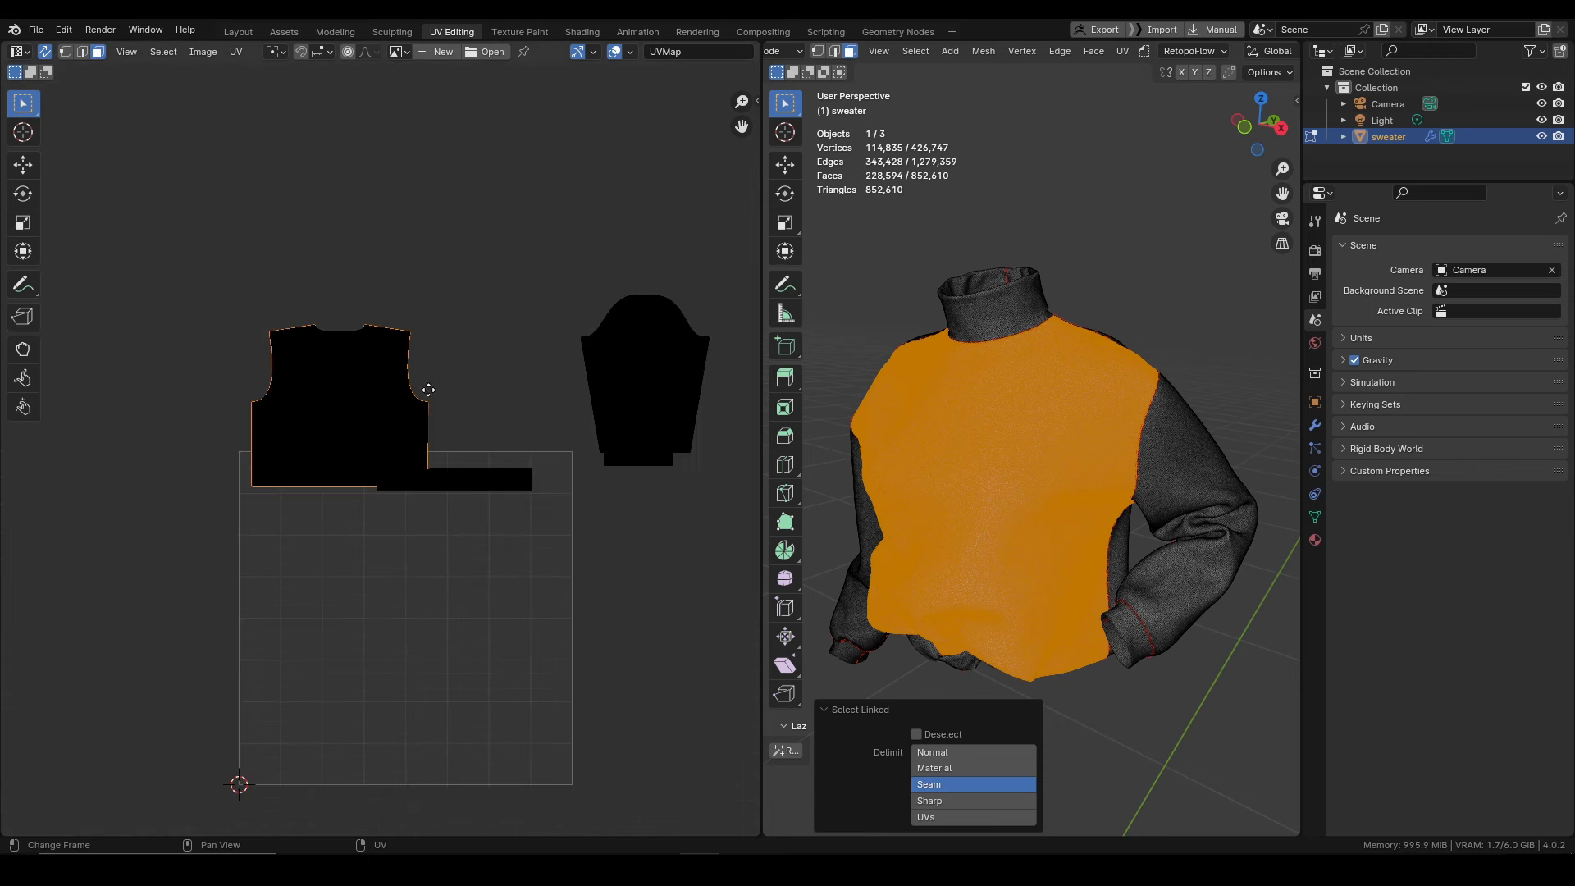
{"action": "key", "text": "g"}
{"action": "key", "text": "x"}
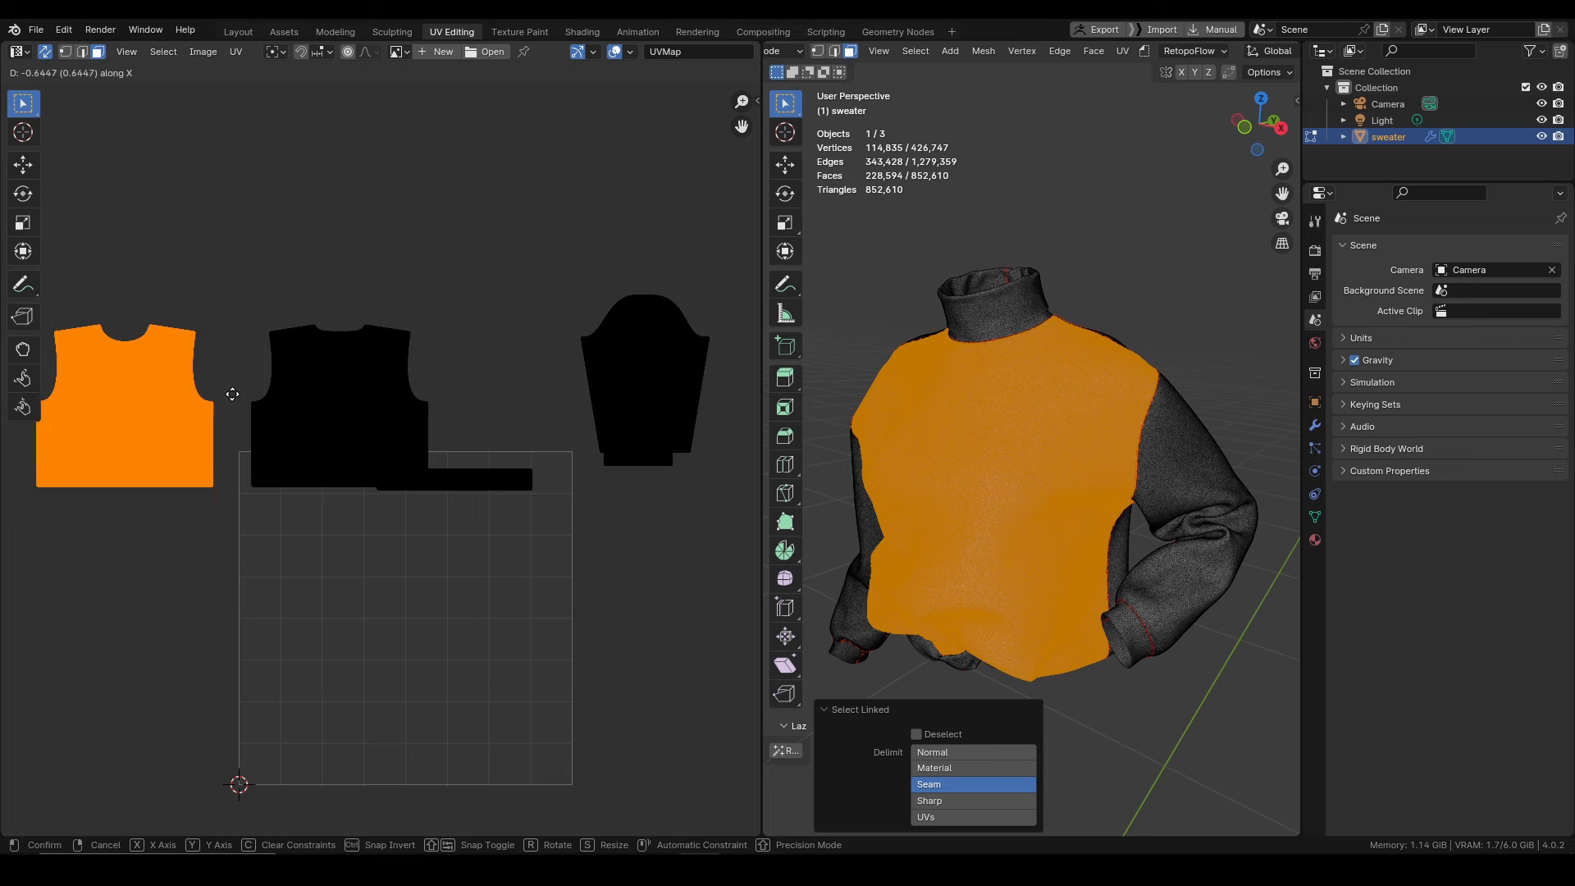
{"action": "left_click", "coordinate": [237, 395]}
{"action": "key", "text": "alt+a"}
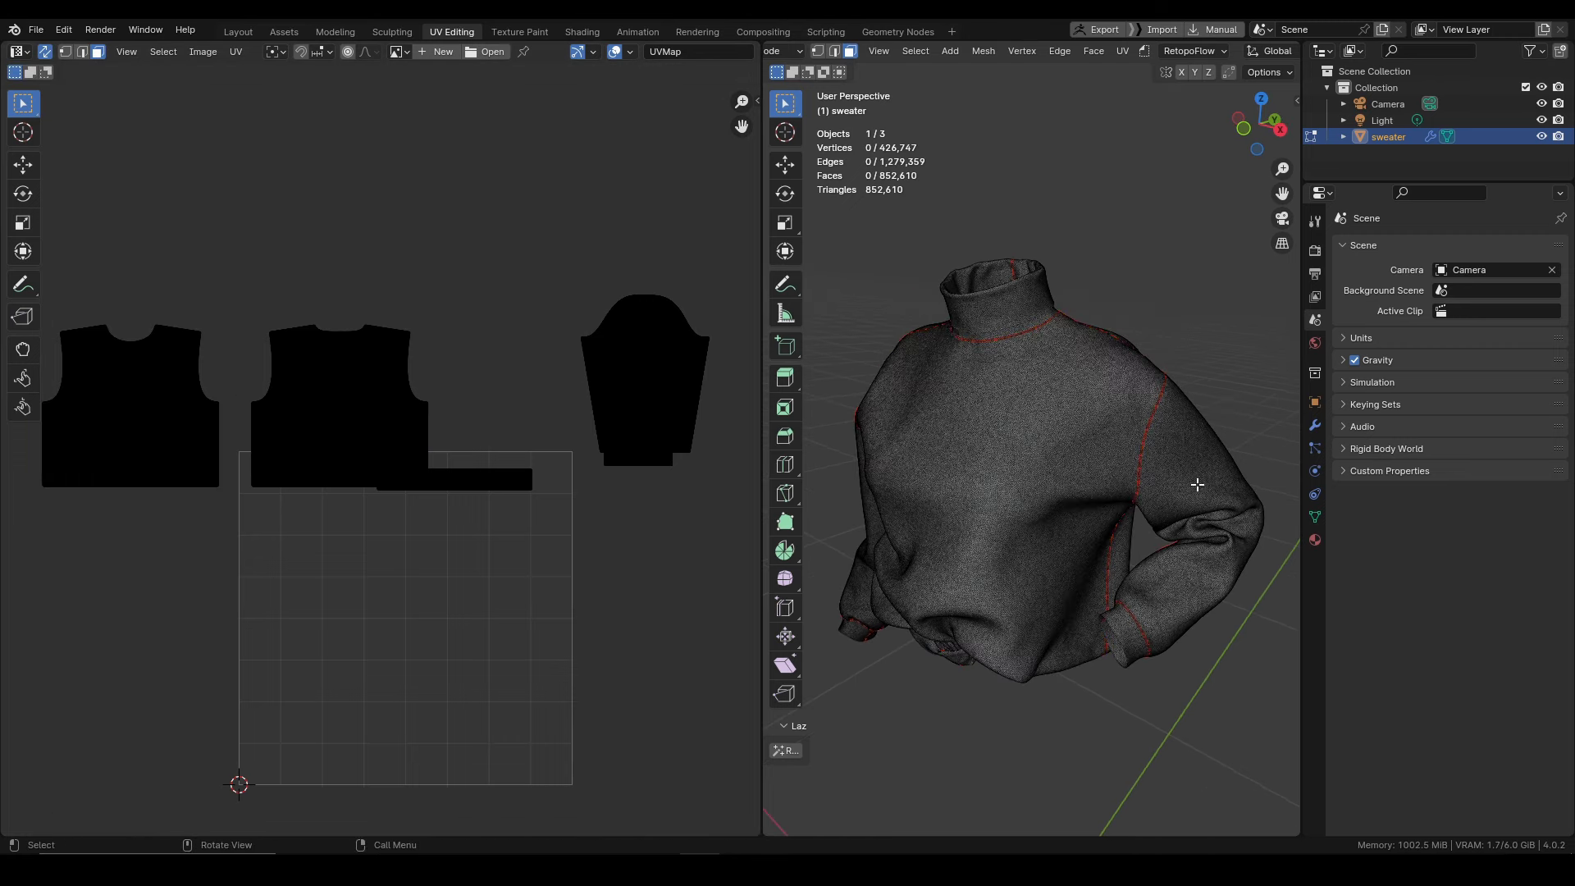
Select one seam-delimited sleeve, move its UV island along positive X until it clears the other sleeve, and deselect it
{"action": "key", "text": "l"}
{"action": "middle_click_drag", "start_coordinate": [702, 460], "coordinate": [538, 460]}
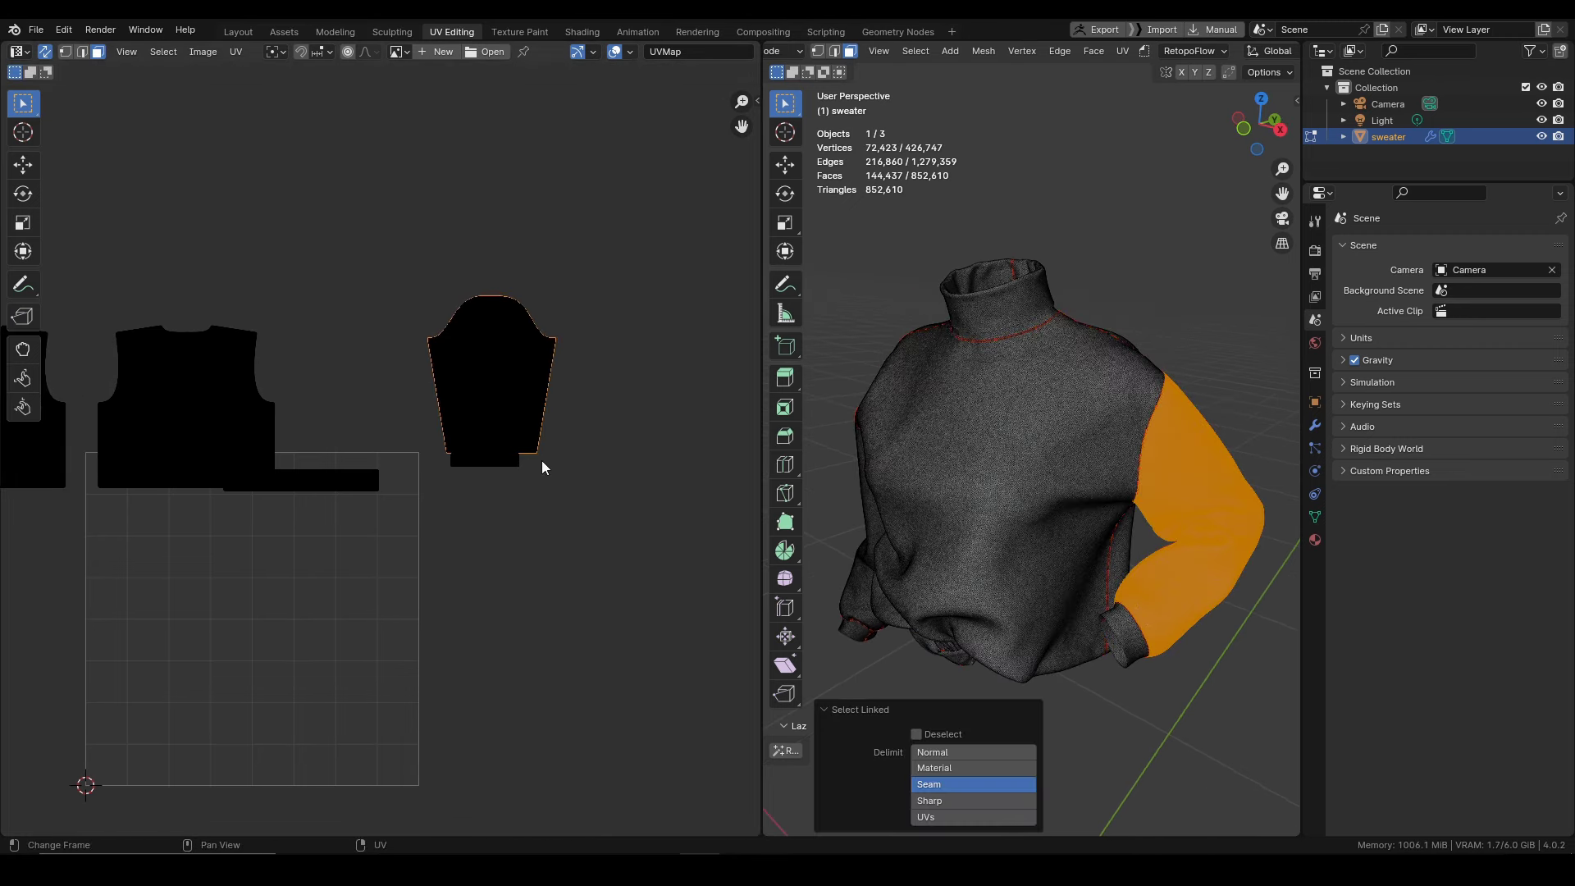
{"action": "key", "text": "g"}
{"action": "key", "text": "x"}
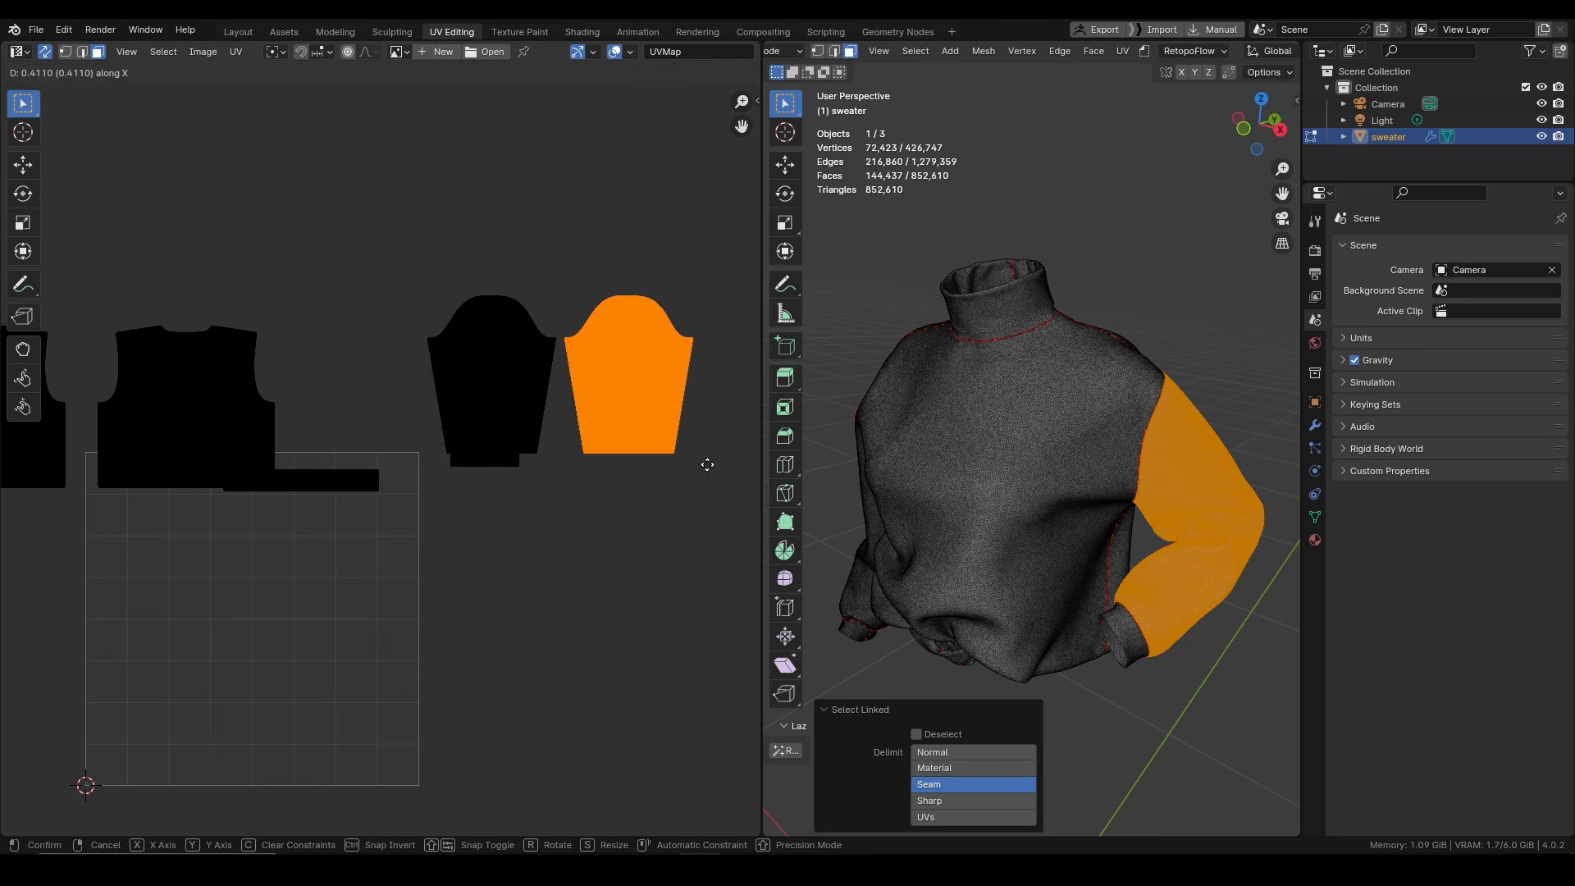
{"action": "left_click", "coordinate": [737, 468]}
{"action": "key", "text": "alt+a"}
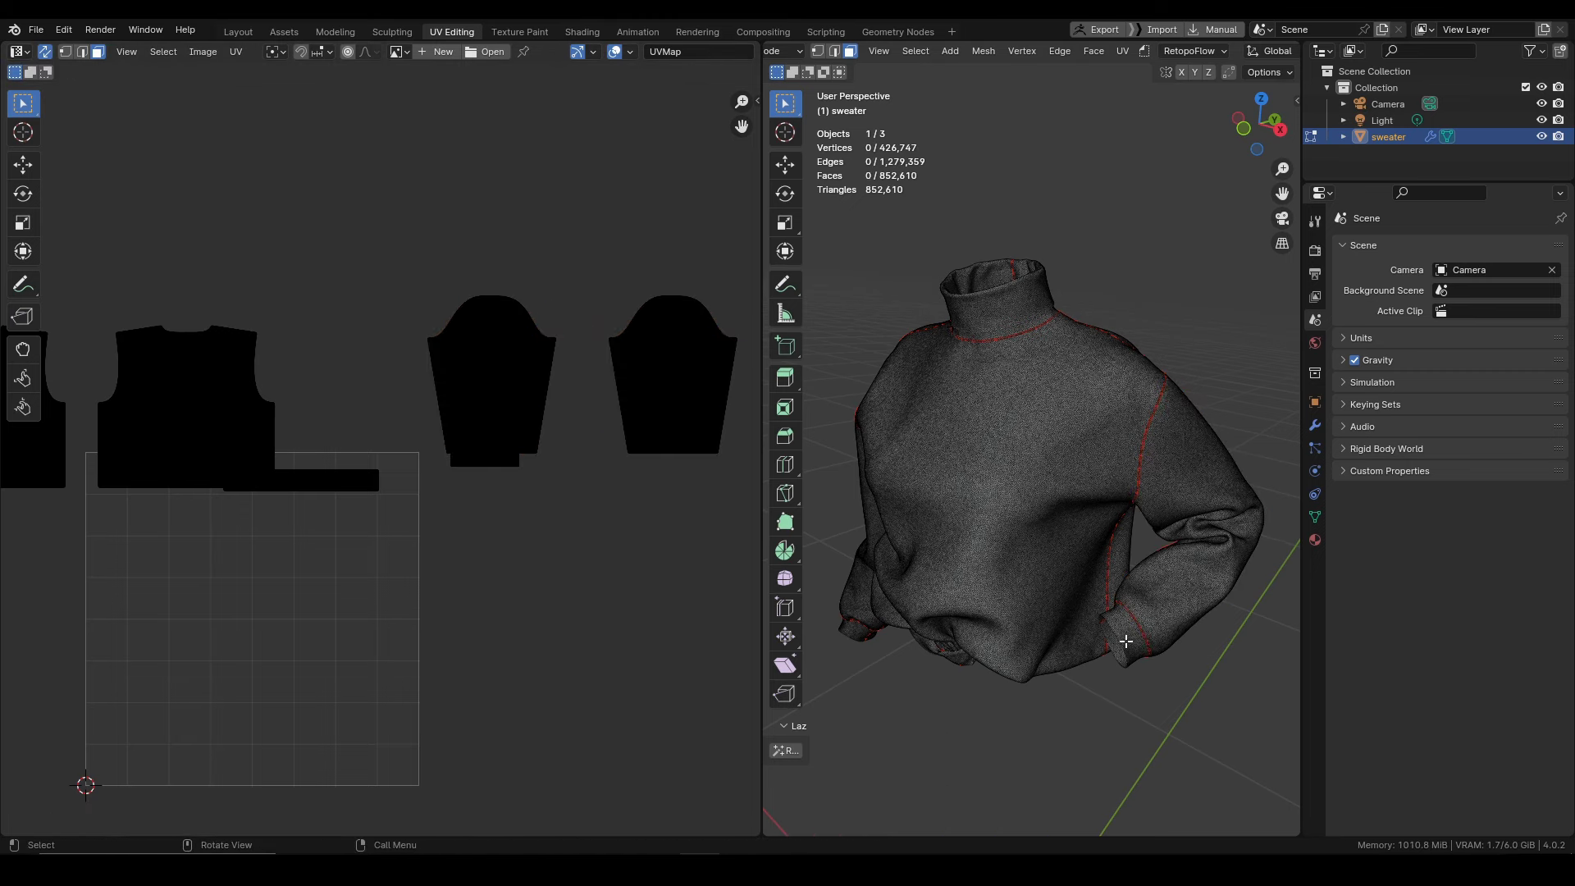
Pick the seam-delimited sleeve cuff and check the separated UV islands by selecting and deselecting the whole mesh
{"action": "key", "text": "l"}
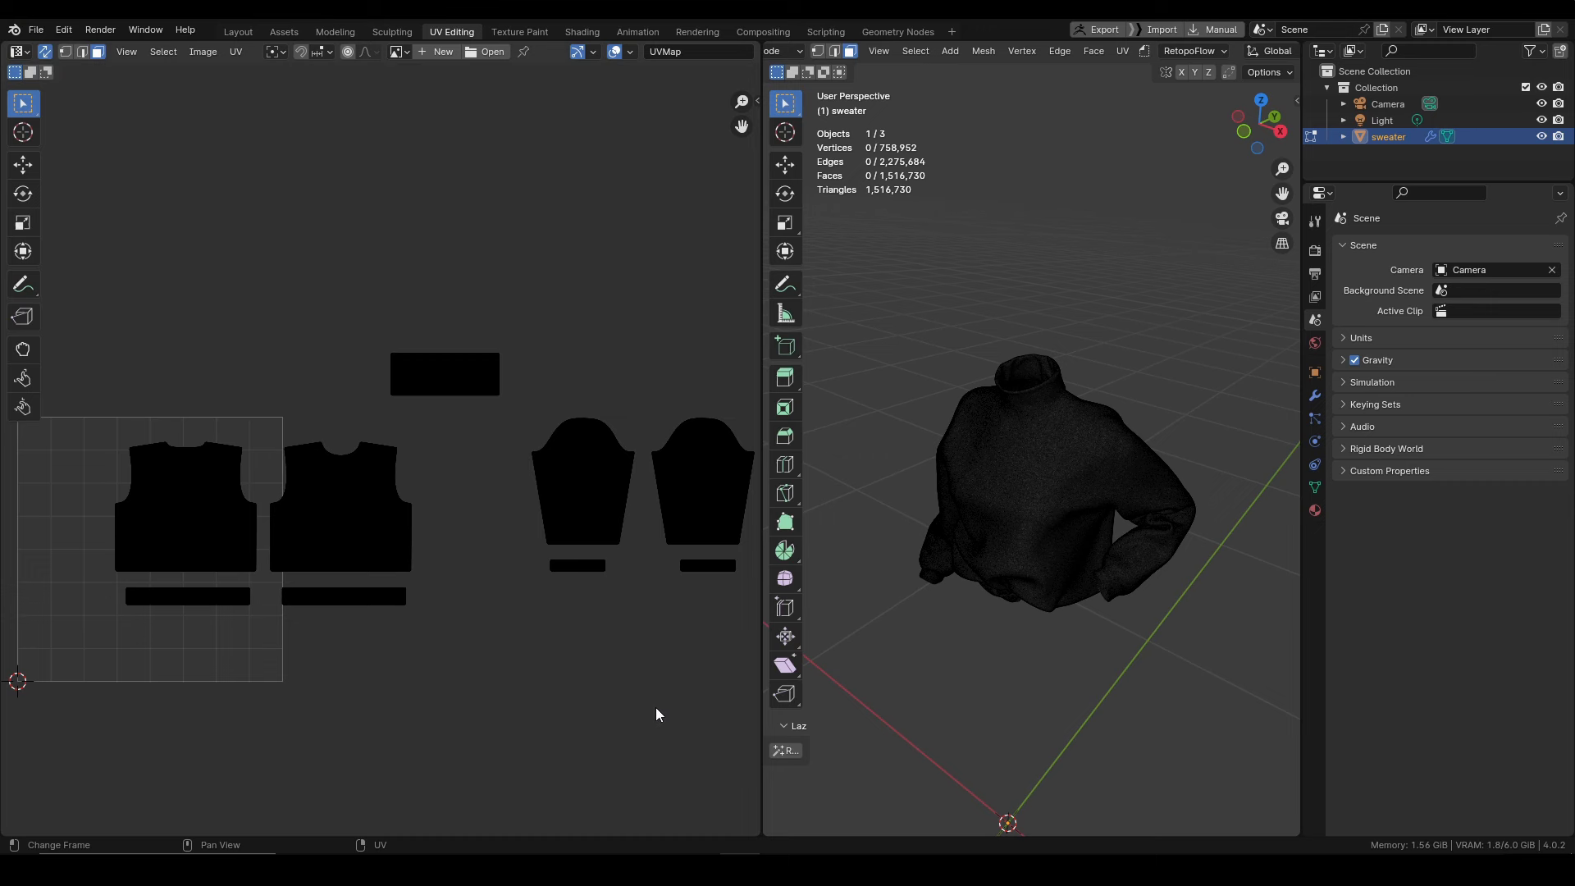
{"action": "key", "text": "a"}
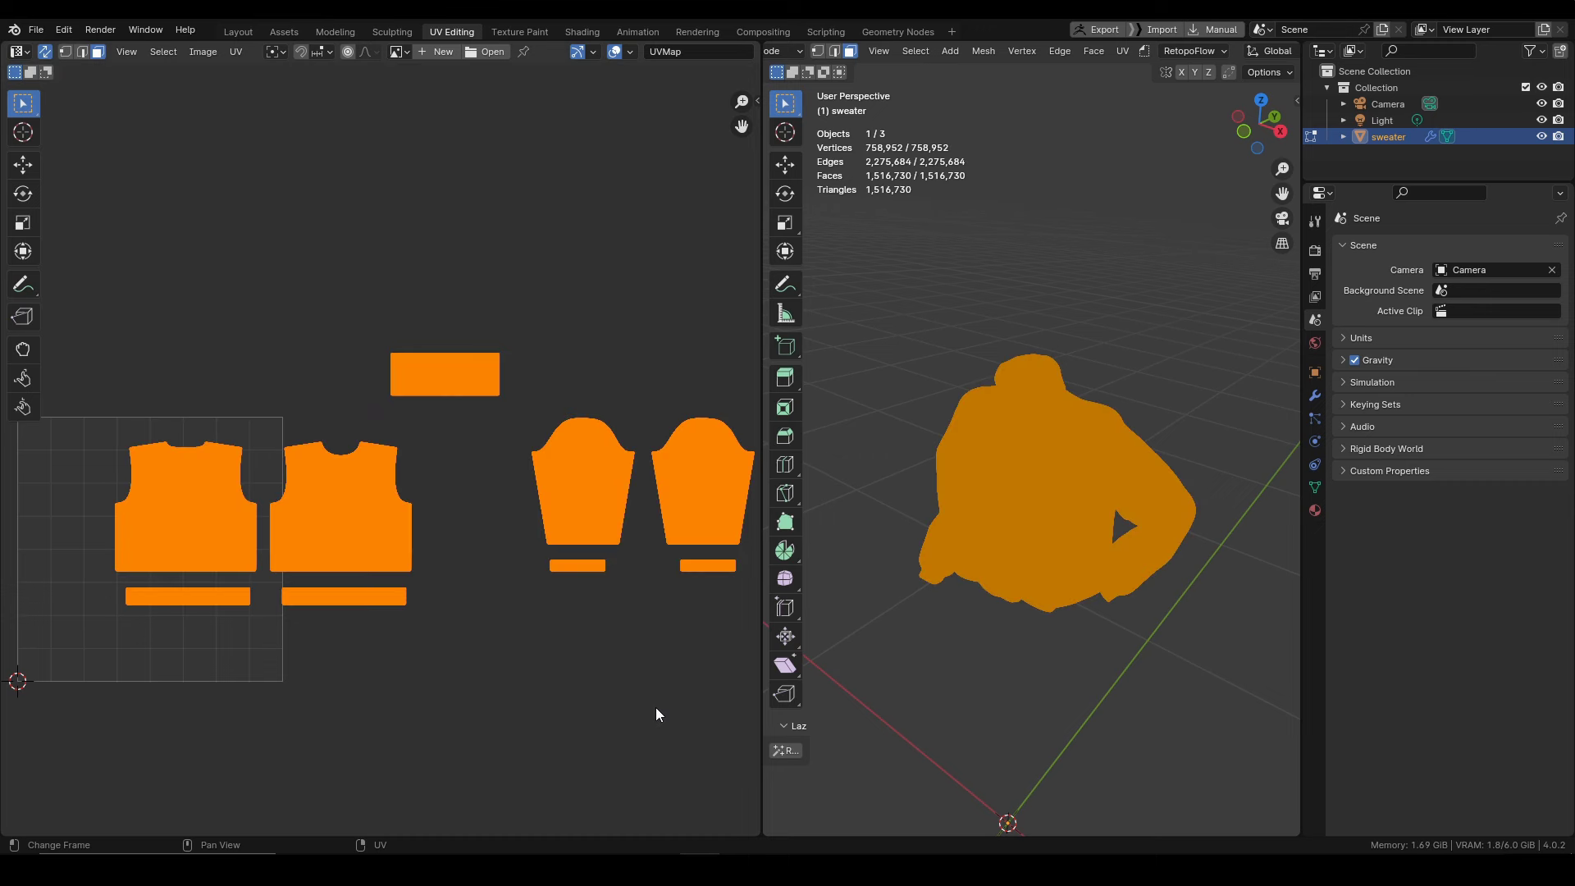
{"action": "key", "text": "alt+a"}
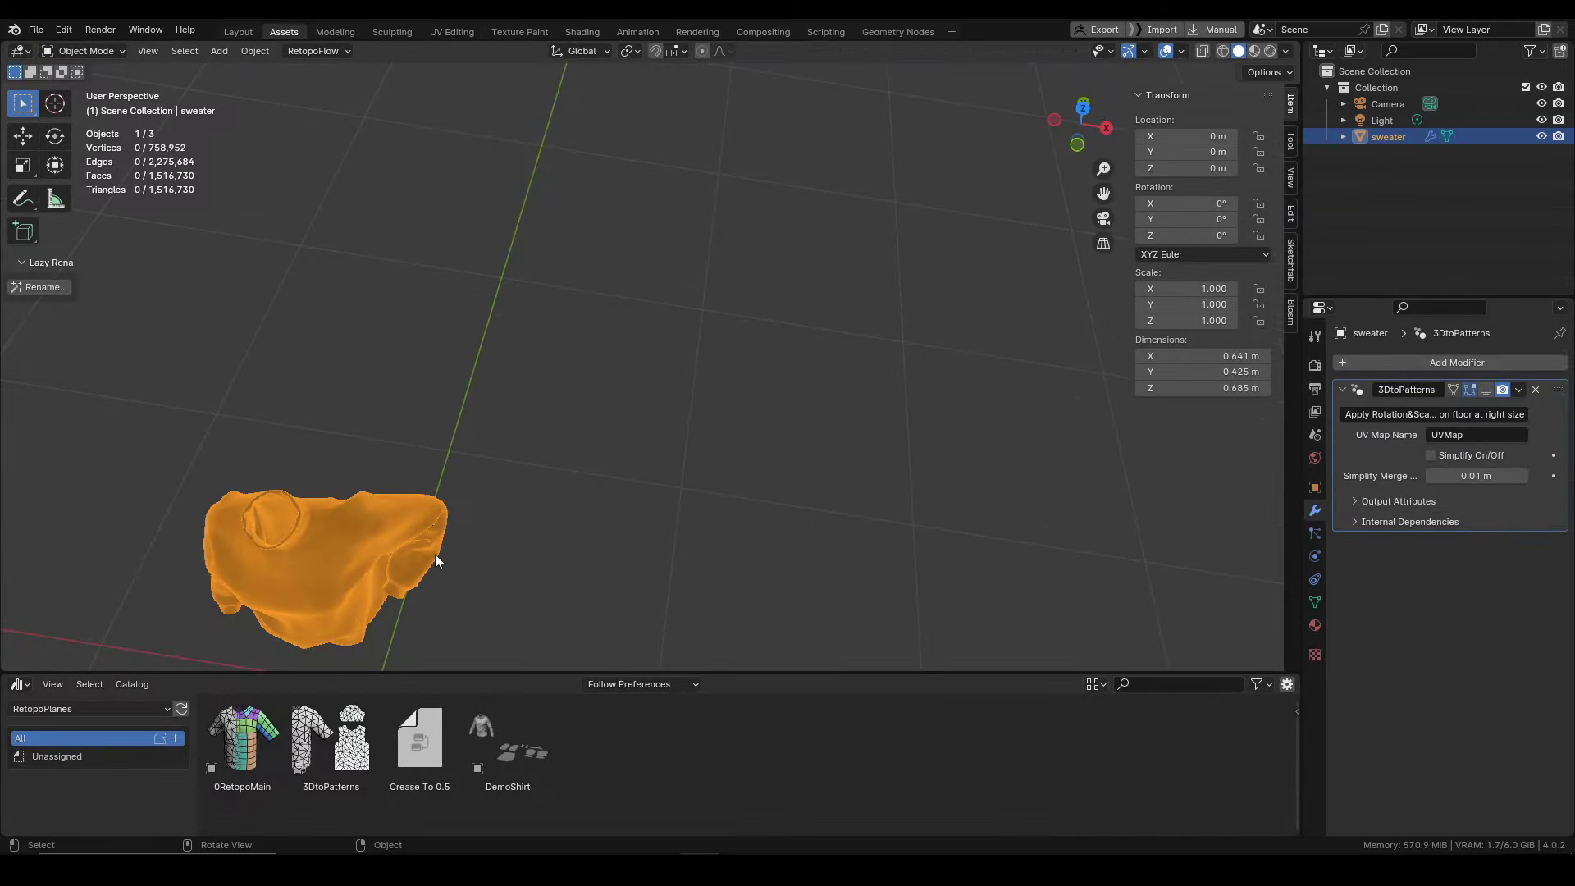
Turn on the 3DtoPatterns modifier's viewport display for the sweater in the Assets workspace
{"action": "middle_click_drag", "start_coordinate": [435, 556], "coordinate": [566, 363], "text": "shift"}
{"action": "middle_click_drag", "start_coordinate": [598, 202], "coordinate": [707, 307]}
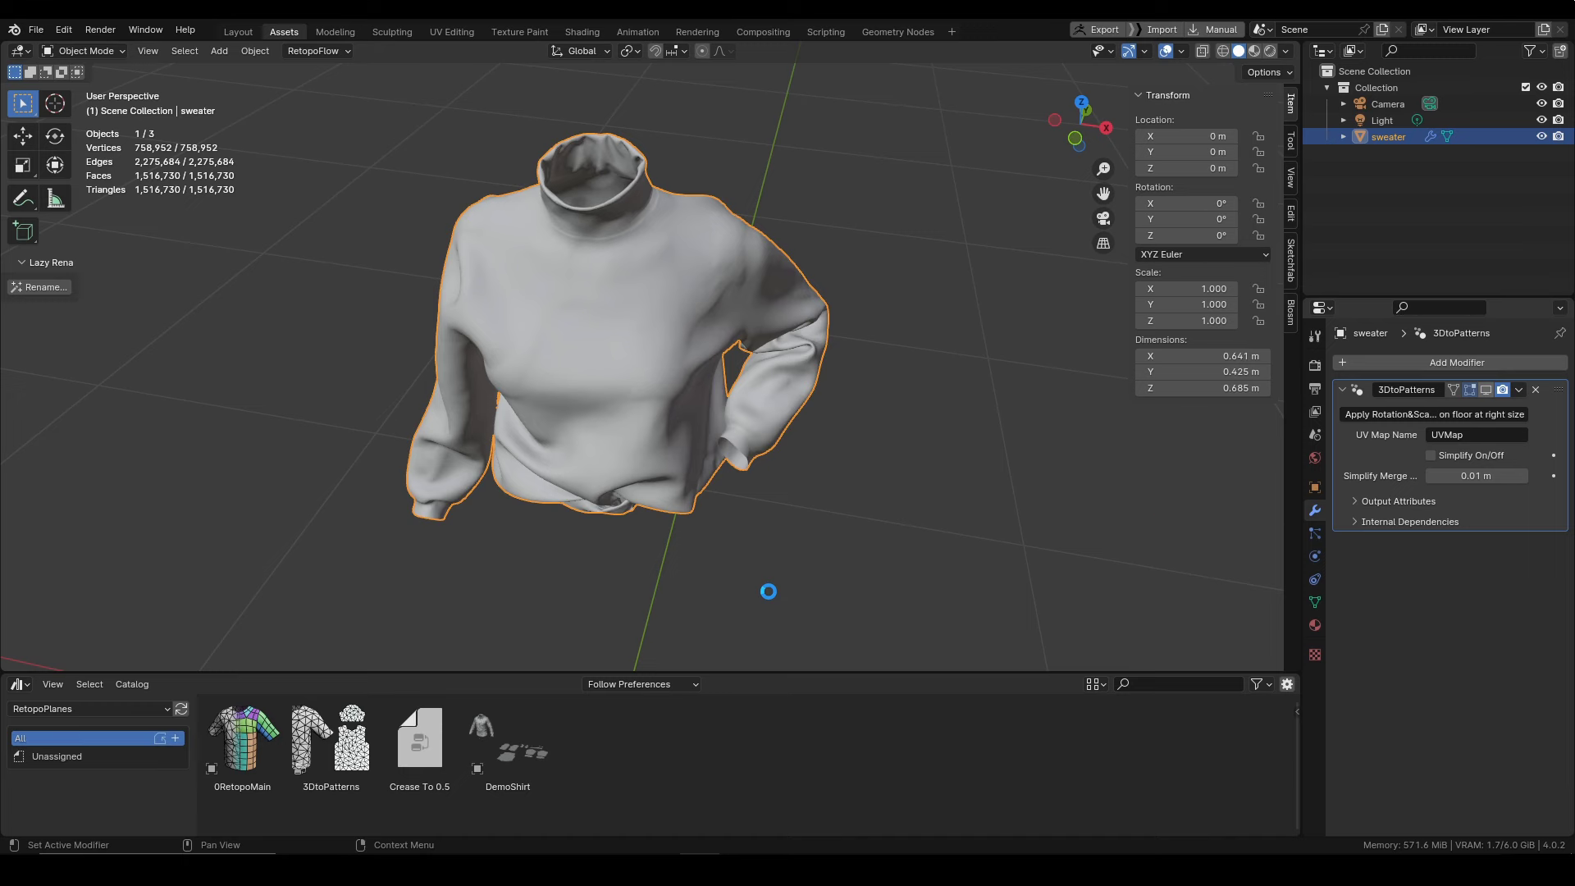
{"action": "middle_click_drag", "start_coordinate": [956, 607], "coordinate": [547, 437], "text": "shift"}
Compare the 3DtoPatterns modifier's UV Map Name with the sweater mesh's UV map list
{"action": "left_click", "coordinate": [1502, 436]}
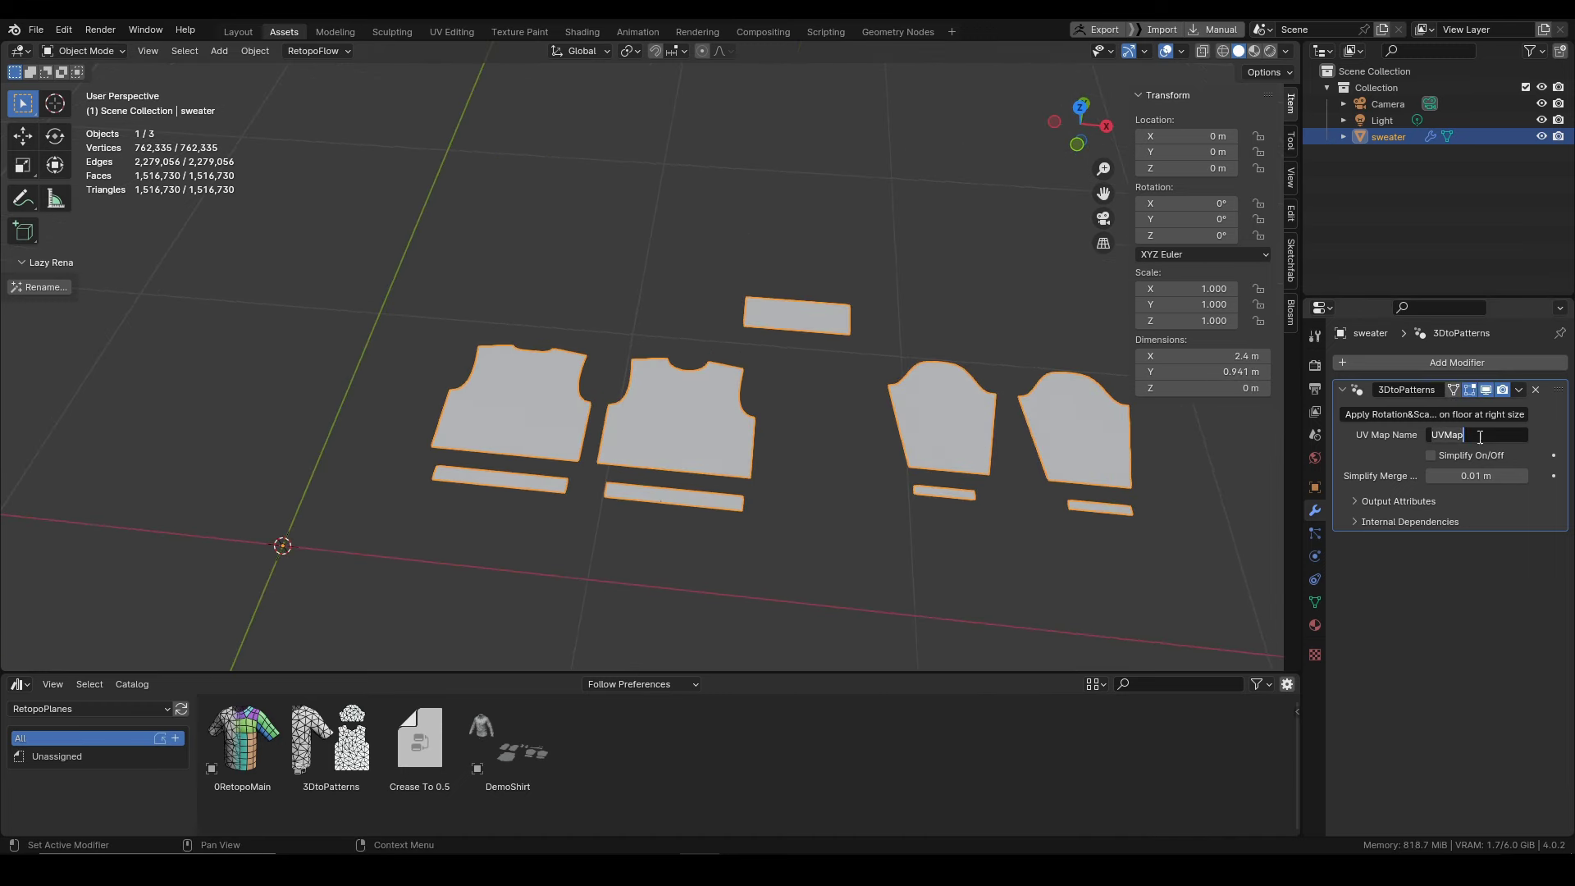
{"action": "left_click", "coordinate": [1503, 438]}
{"action": "left_click", "coordinate": [1316, 602]}
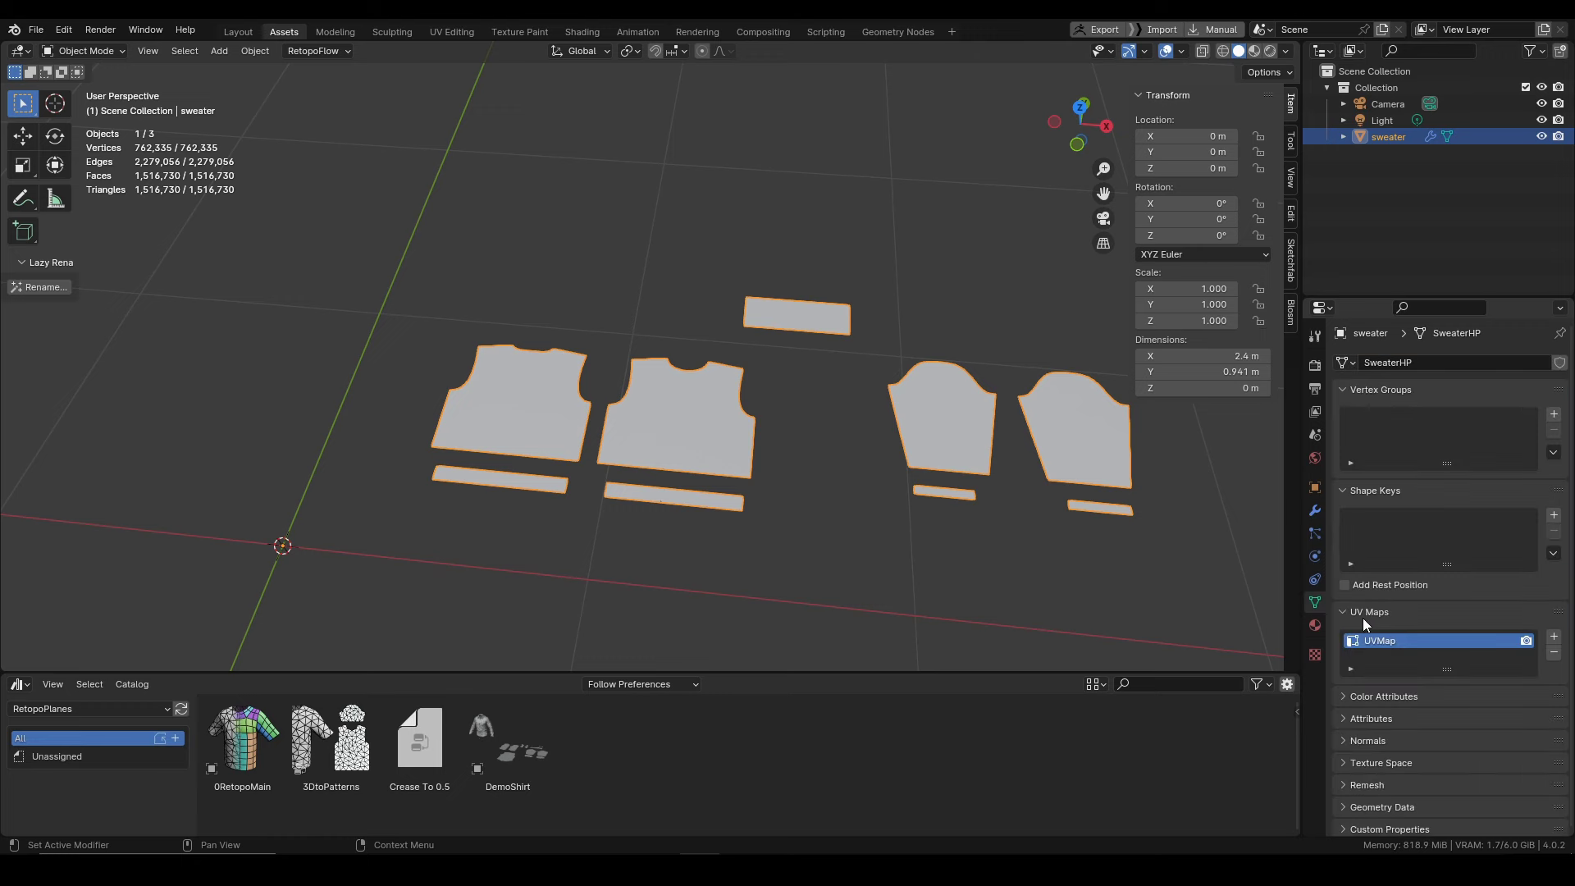
{"action": "left_click", "coordinate": [1315, 511]}
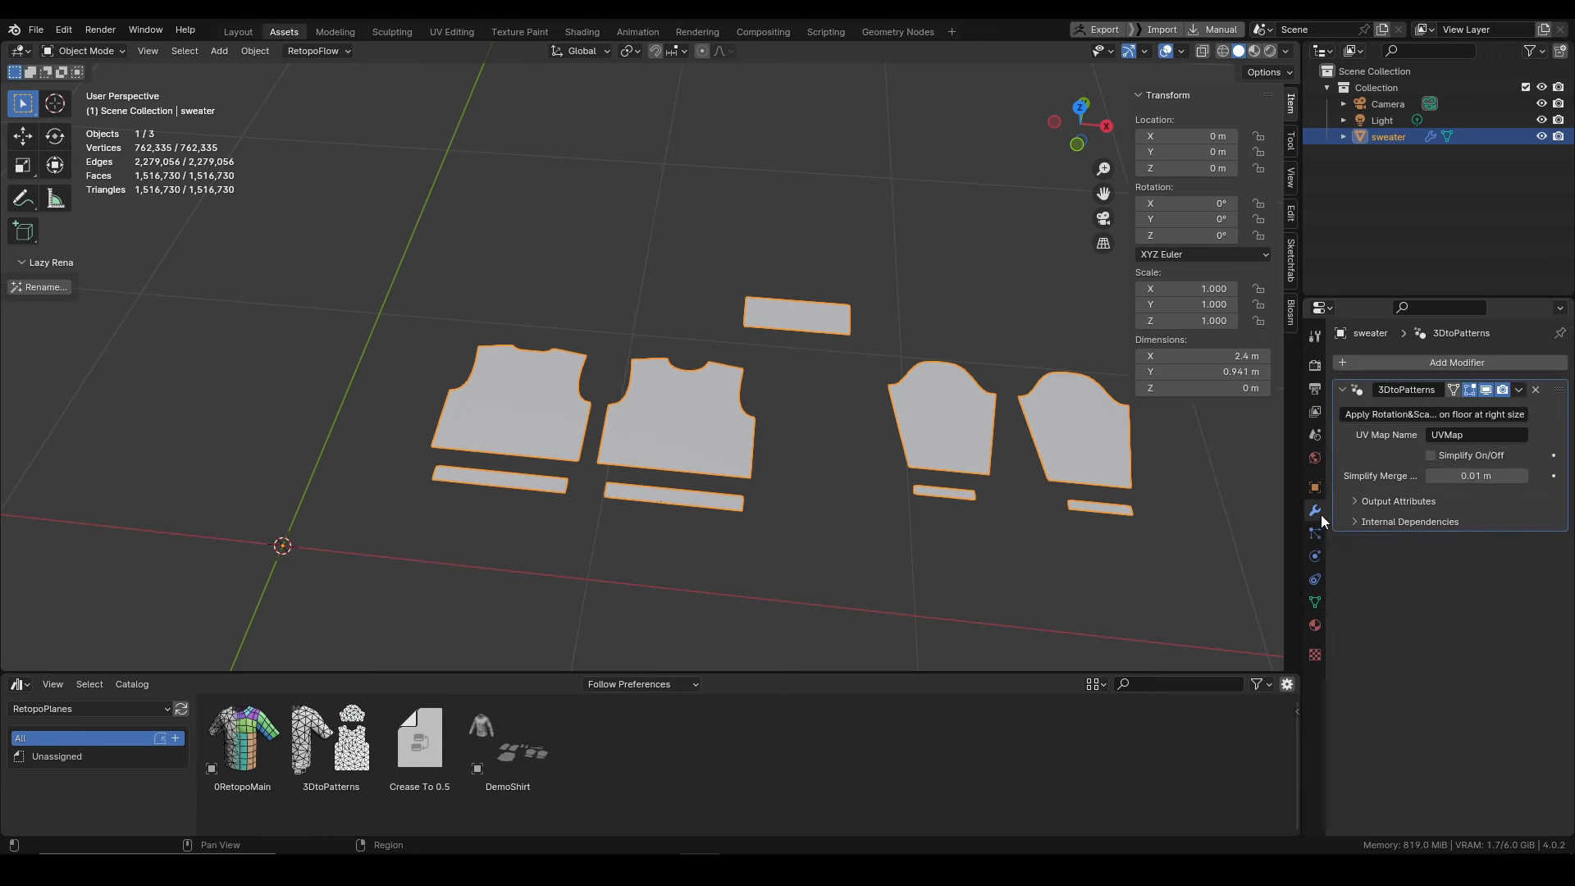
Try the non-matching name UVMap2 as the 3DtoPatterns modifier's UV Map Name
{"action": "middle_click_drag", "start_coordinate": [567, 459], "coordinate": [563, 494]}
{"action": "left_click", "coordinate": [1483, 436]}
{"action": "left_click", "coordinate": [1483, 437]}
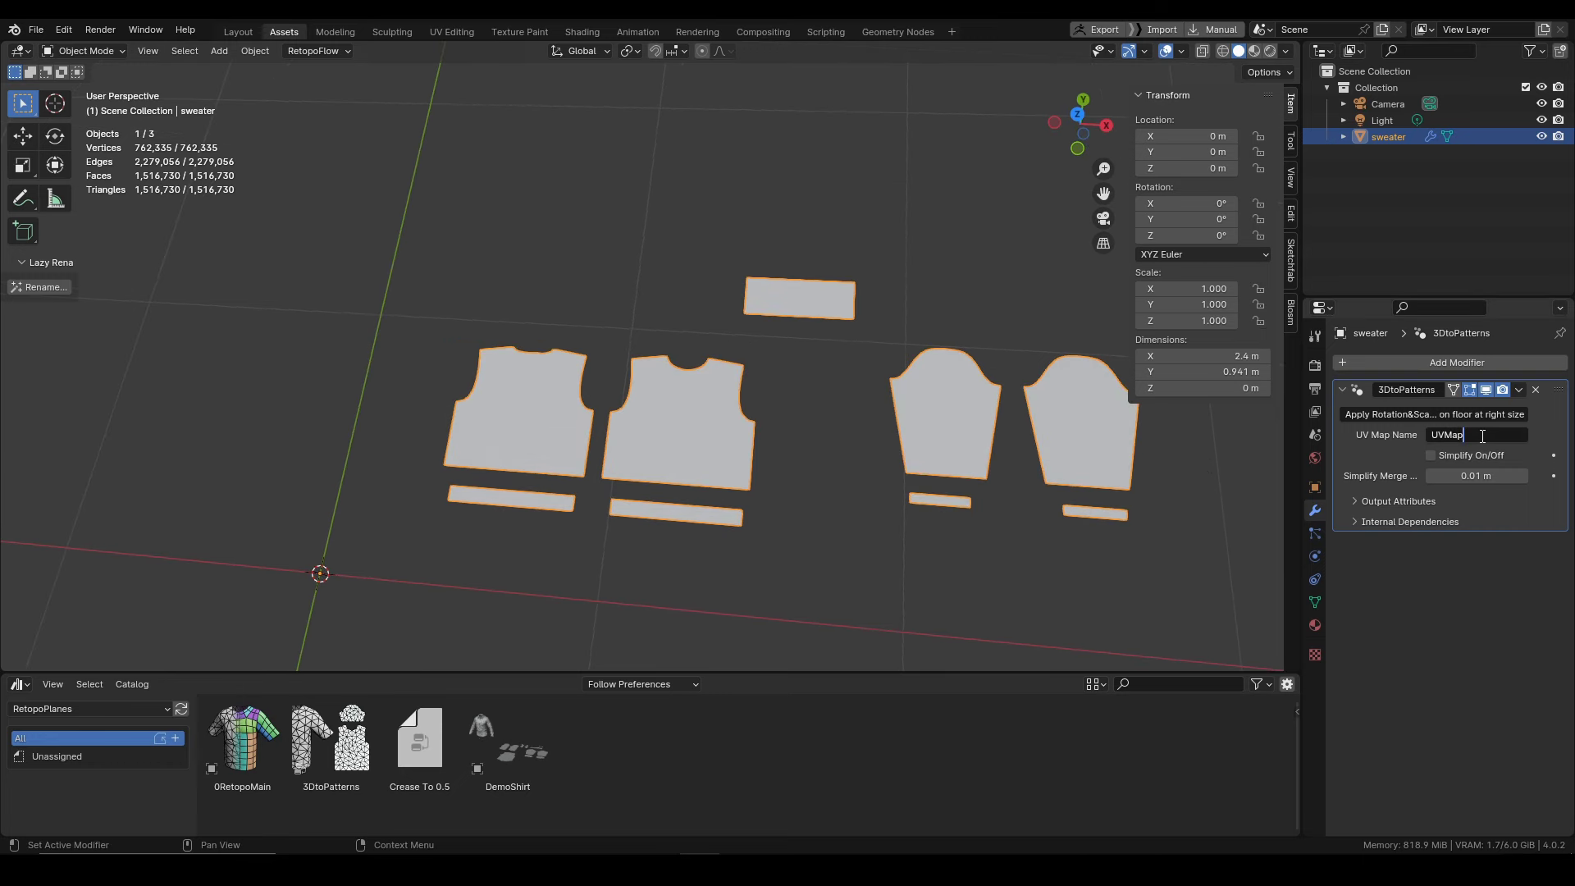
{"action": "type", "text": "2"}
{"action": "key", "text": "Return"}
{"action": "middle_click_drag", "start_coordinate": [287, 449], "coordinate": [414, 405], "text": "shift"}
{"action": "middle_click_drag", "start_coordinate": [499, 576], "coordinate": [501, 554], "text": "ctrl"}
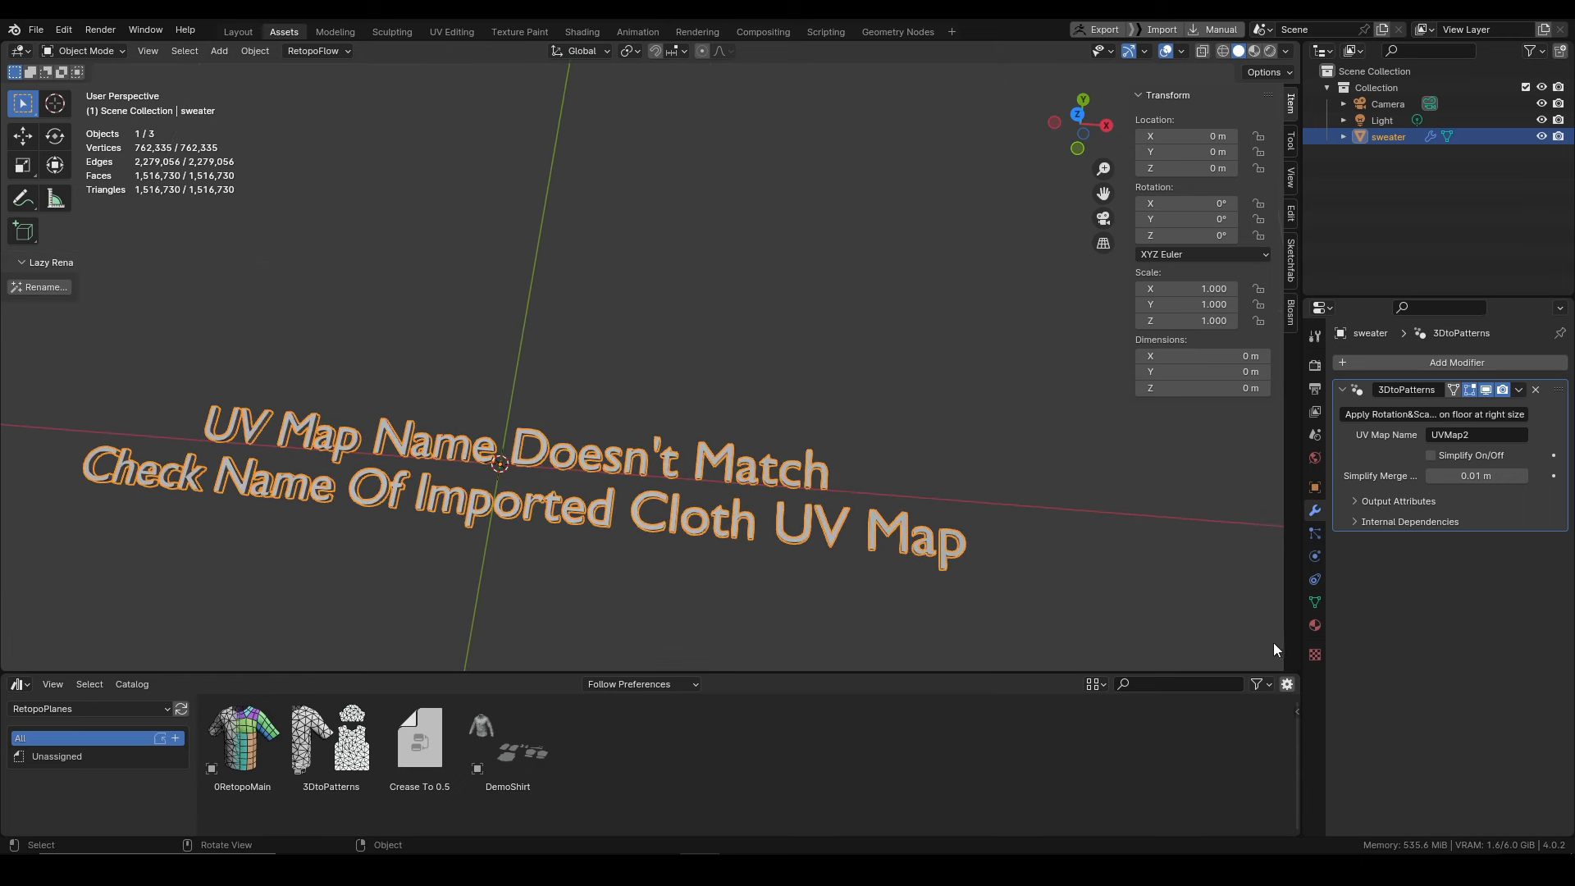
Check the mesh's UV map list and set the 3DtoPatterns modifier's UV Map Name back to UVMap
{"action": "left_click", "coordinate": [1316, 602]}
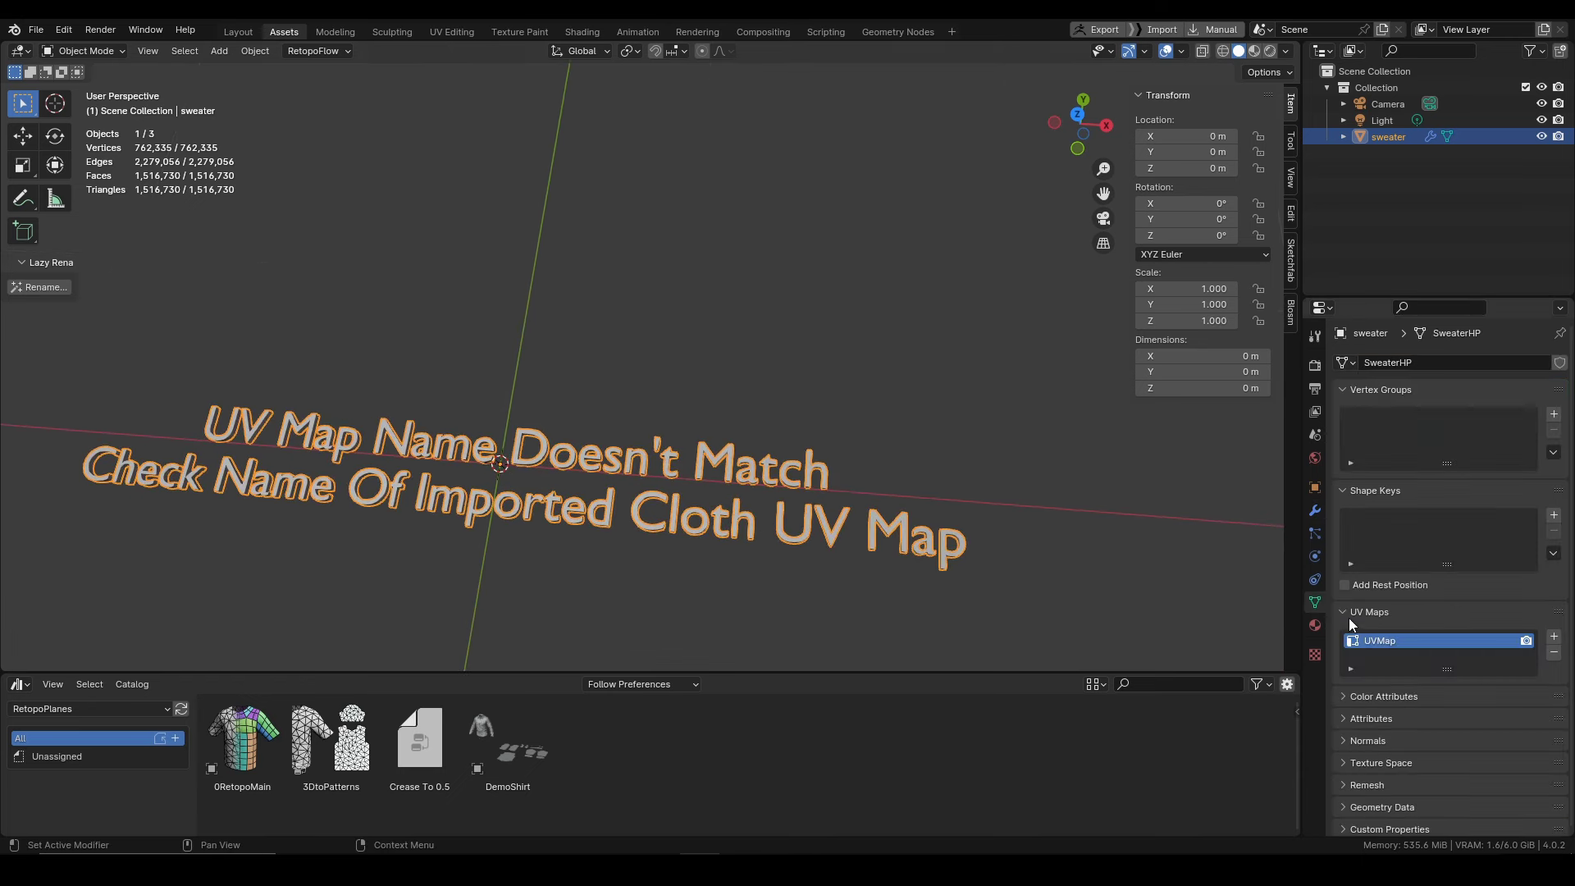
{"action": "left_click", "coordinate": [1315, 512]}
{"action": "left_click", "coordinate": [1480, 435]}
{"action": "left_click", "coordinate": [1479, 433]}
{"action": "key", "text": "BackSpace"}
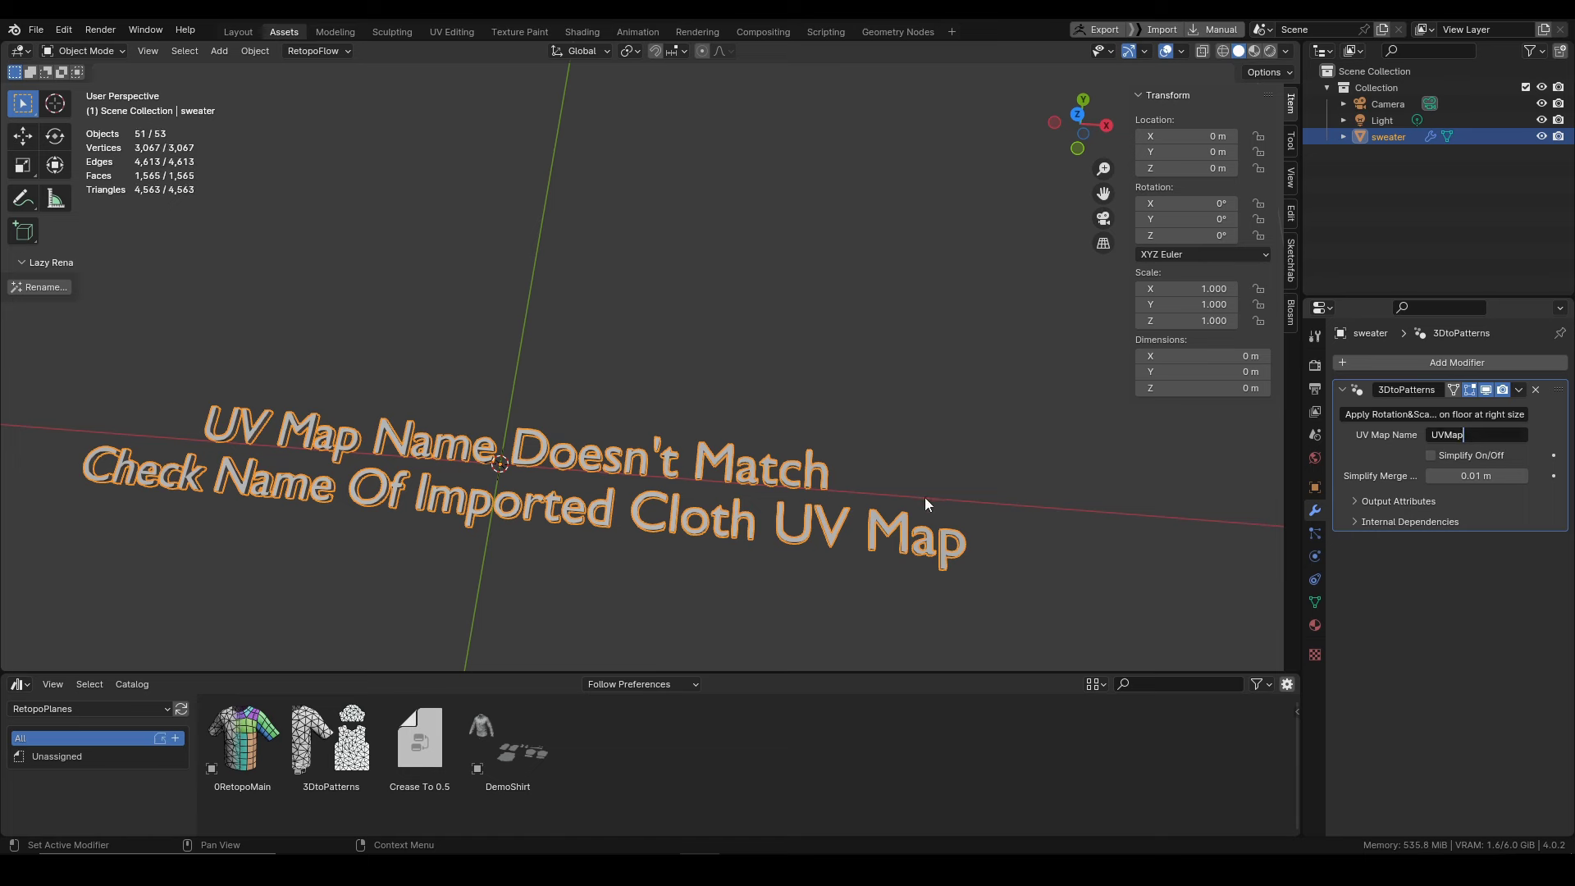
{"action": "left_click", "coordinate": [824, 465]}
Examine the wireframe density of the flattened body pattern pieces up close
{"action": "scroll", "coordinate": [824, 465], "scroll_direction": "up", "scroll_amount": 1}
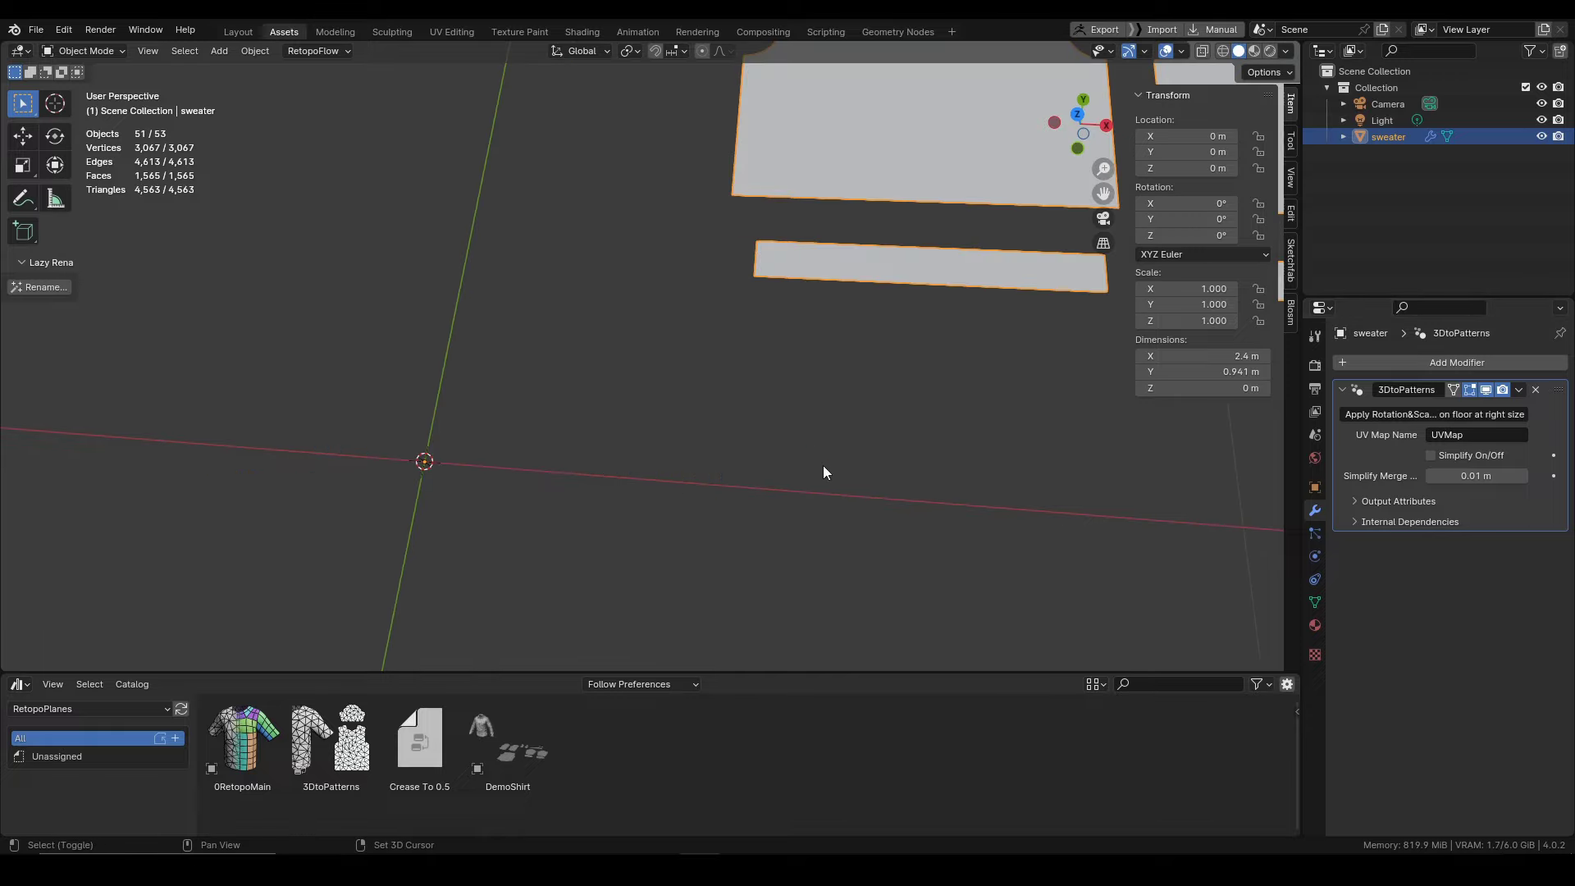
{"action": "middle_click_drag", "start_coordinate": [845, 435], "coordinate": [611, 497], "text": "shift"}
{"action": "scroll", "coordinate": [610, 497], "scroll_direction": "down", "scroll_amount": 2}
{"action": "scroll", "coordinate": [611, 498], "scroll_direction": "down", "scroll_amount": 1}
{"action": "middle_click_drag", "start_coordinate": [750, 392], "coordinate": [639, 538], "text": "shift"}
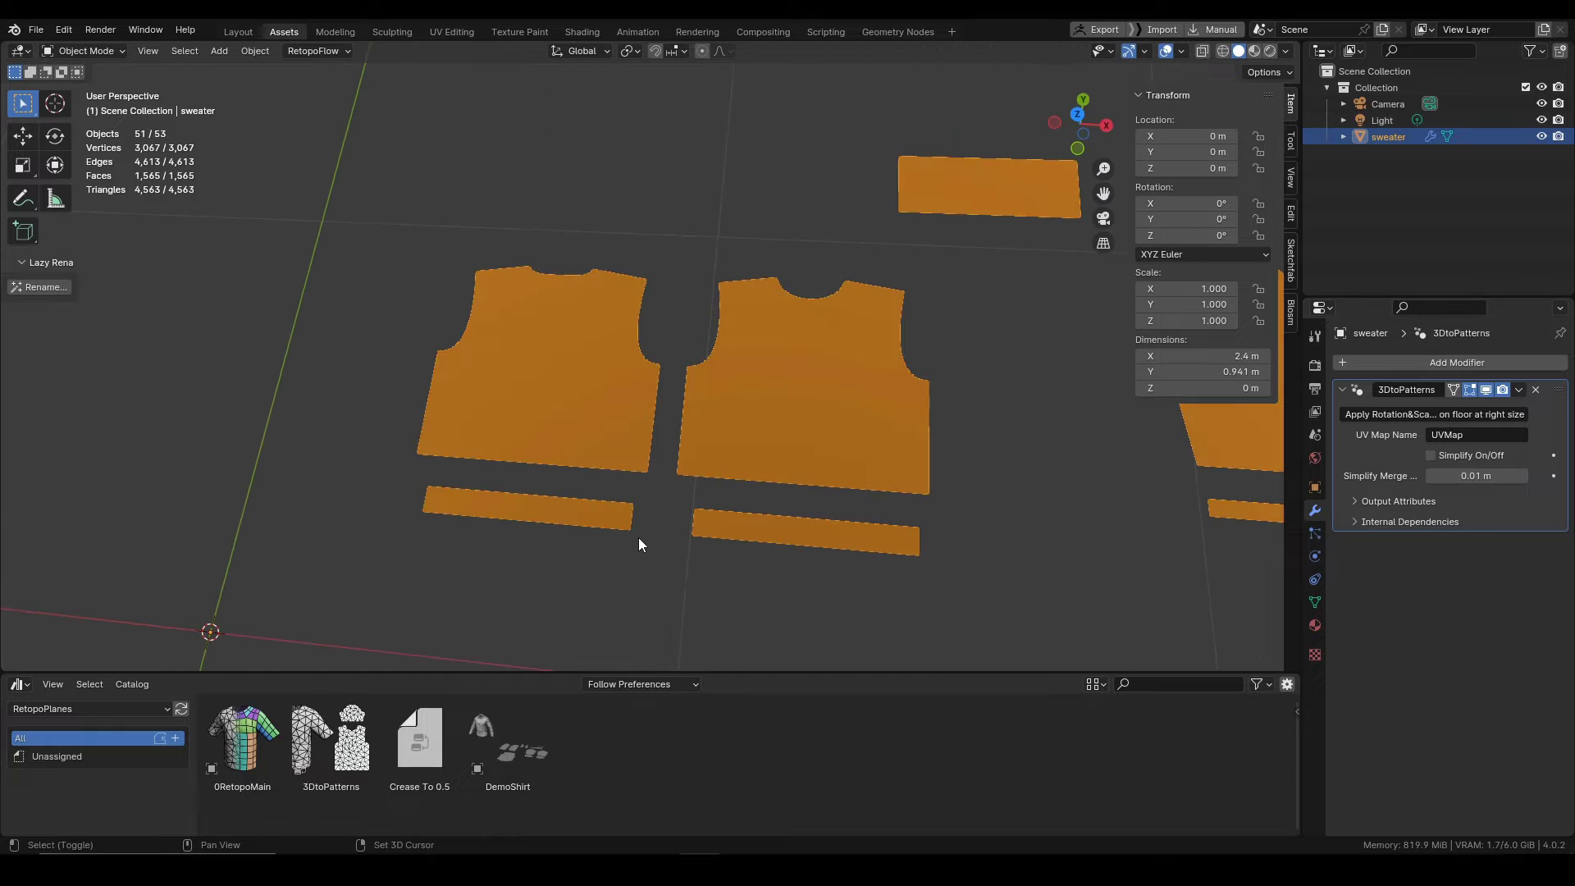
{"action": "scroll", "coordinate": [619, 503], "scroll_direction": "up", "scroll_amount": 4}
{"action": "middle_click_drag", "start_coordinate": [622, 429], "coordinate": [692, 295], "text": "shift"}
{"action": "scroll", "coordinate": [663, 276], "scroll_direction": "up", "scroll_amount": 6}
{"action": "scroll", "coordinate": [663, 276], "scroll_direction": "up", "scroll_amount": 2}
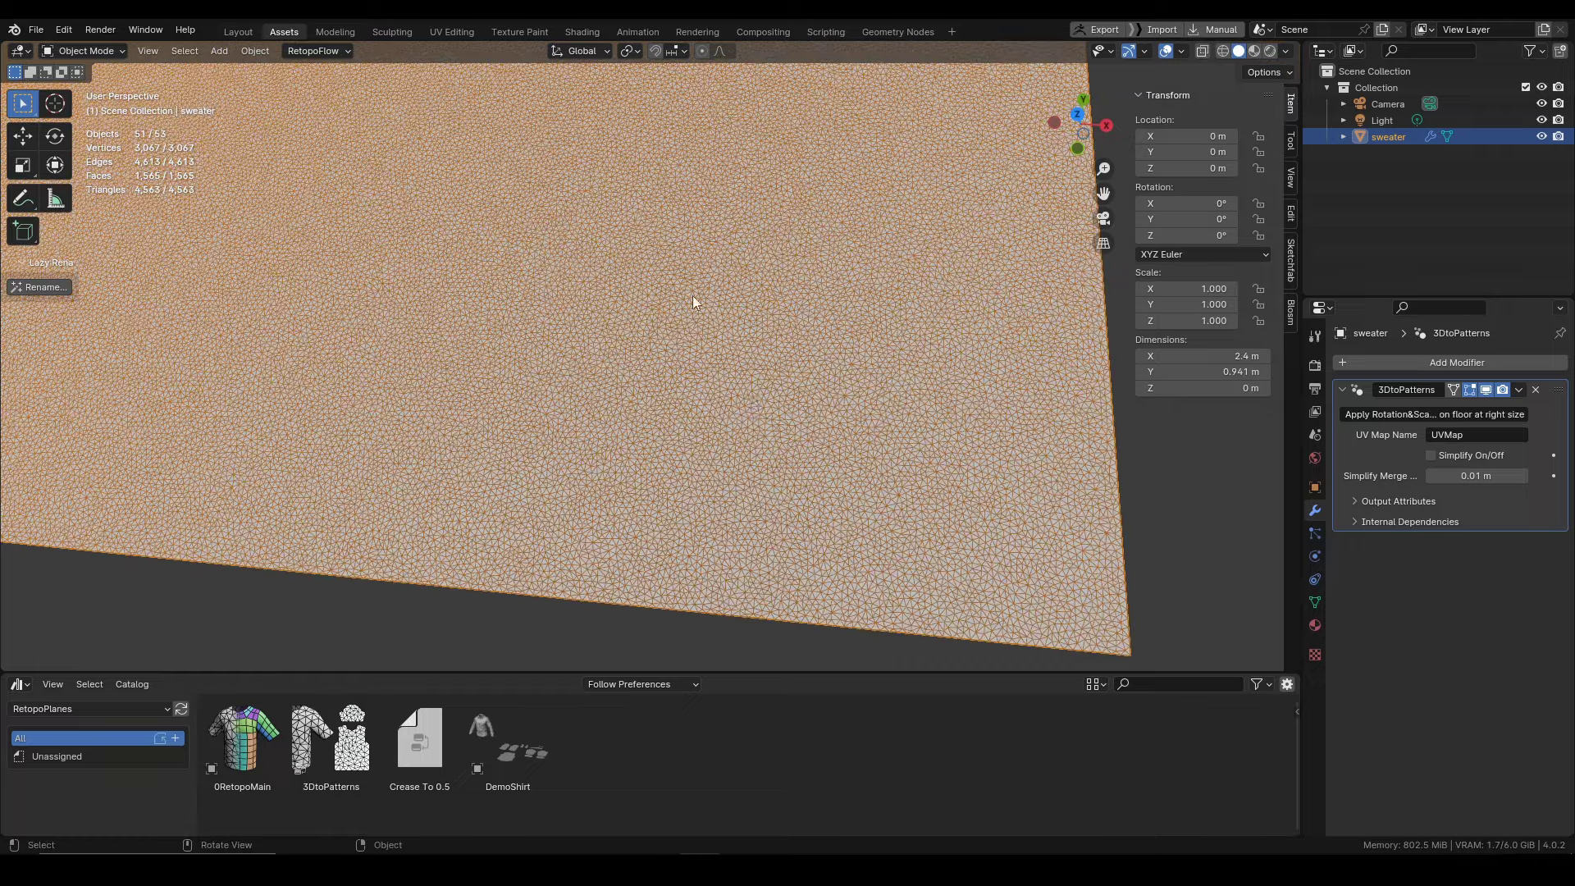
{"action": "middle_click_drag", "start_coordinate": [771, 411], "coordinate": [595, 397], "text": "shift"}
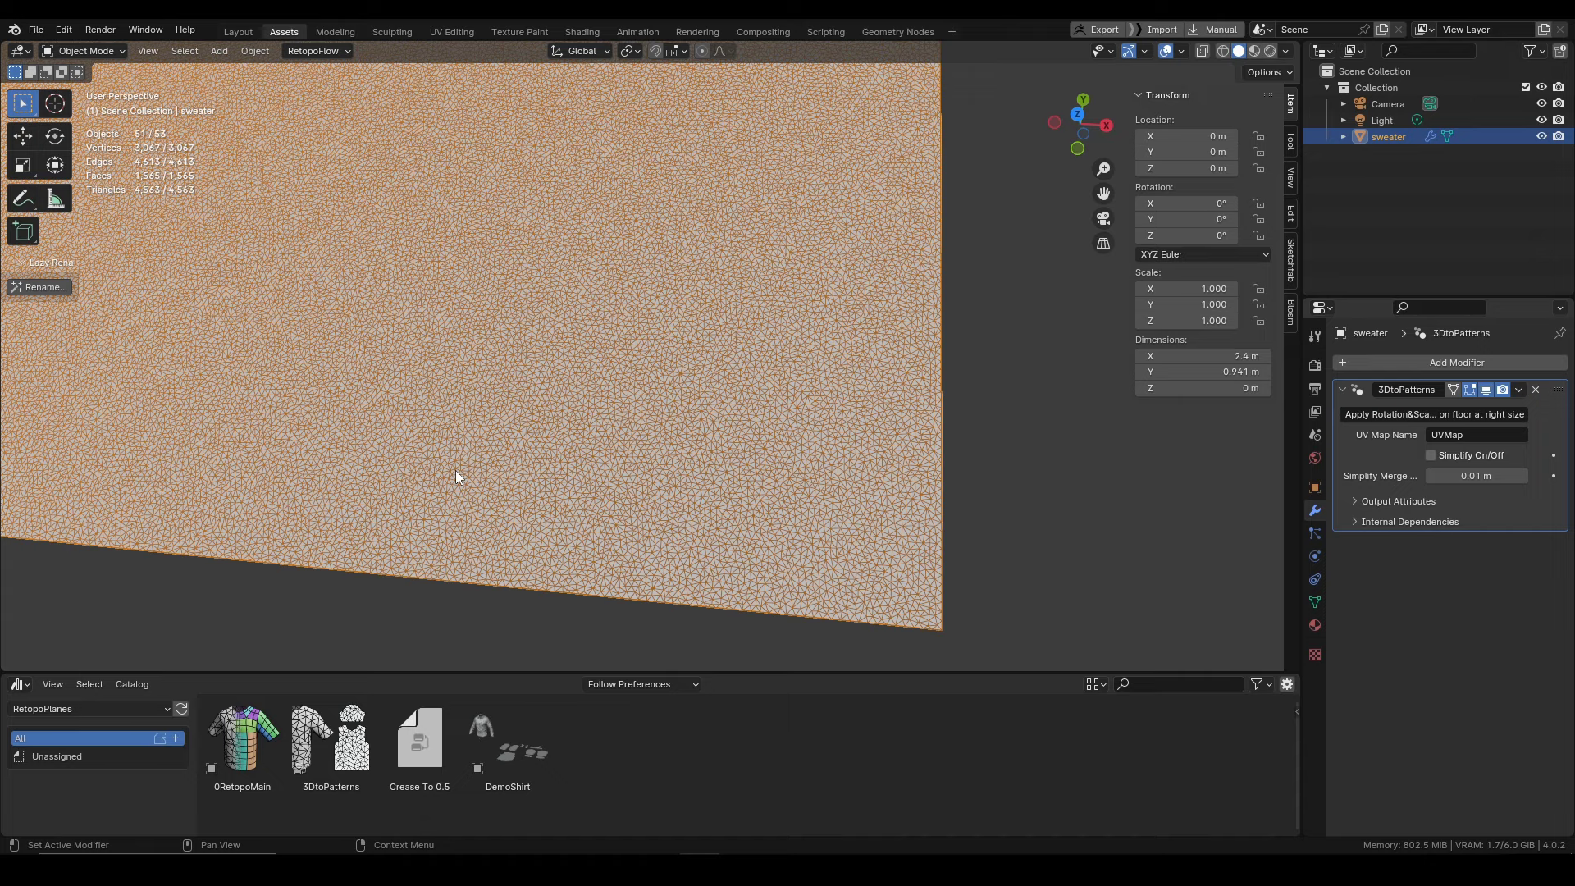
Enable Simplify in the 3DtoPatterns modifier to reduce the pattern pieces' mesh
{"action": "scroll", "coordinate": [952, 517], "scroll_direction": "down", "scroll_amount": 4}
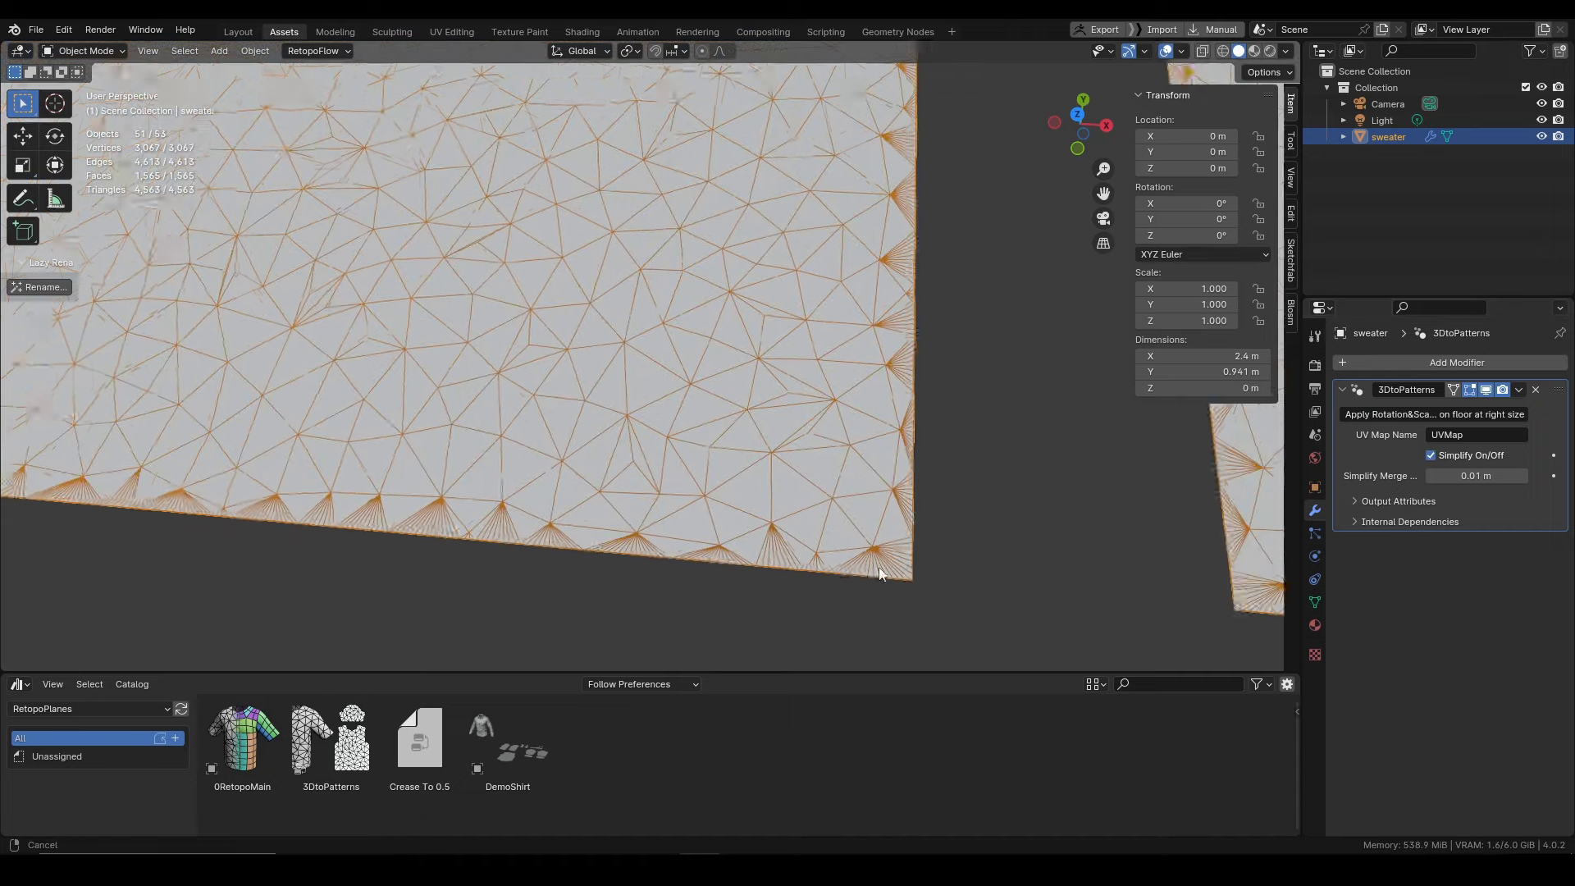
{"action": "scroll", "coordinate": [981, 446], "scroll_direction": "down", "scroll_amount": 8}
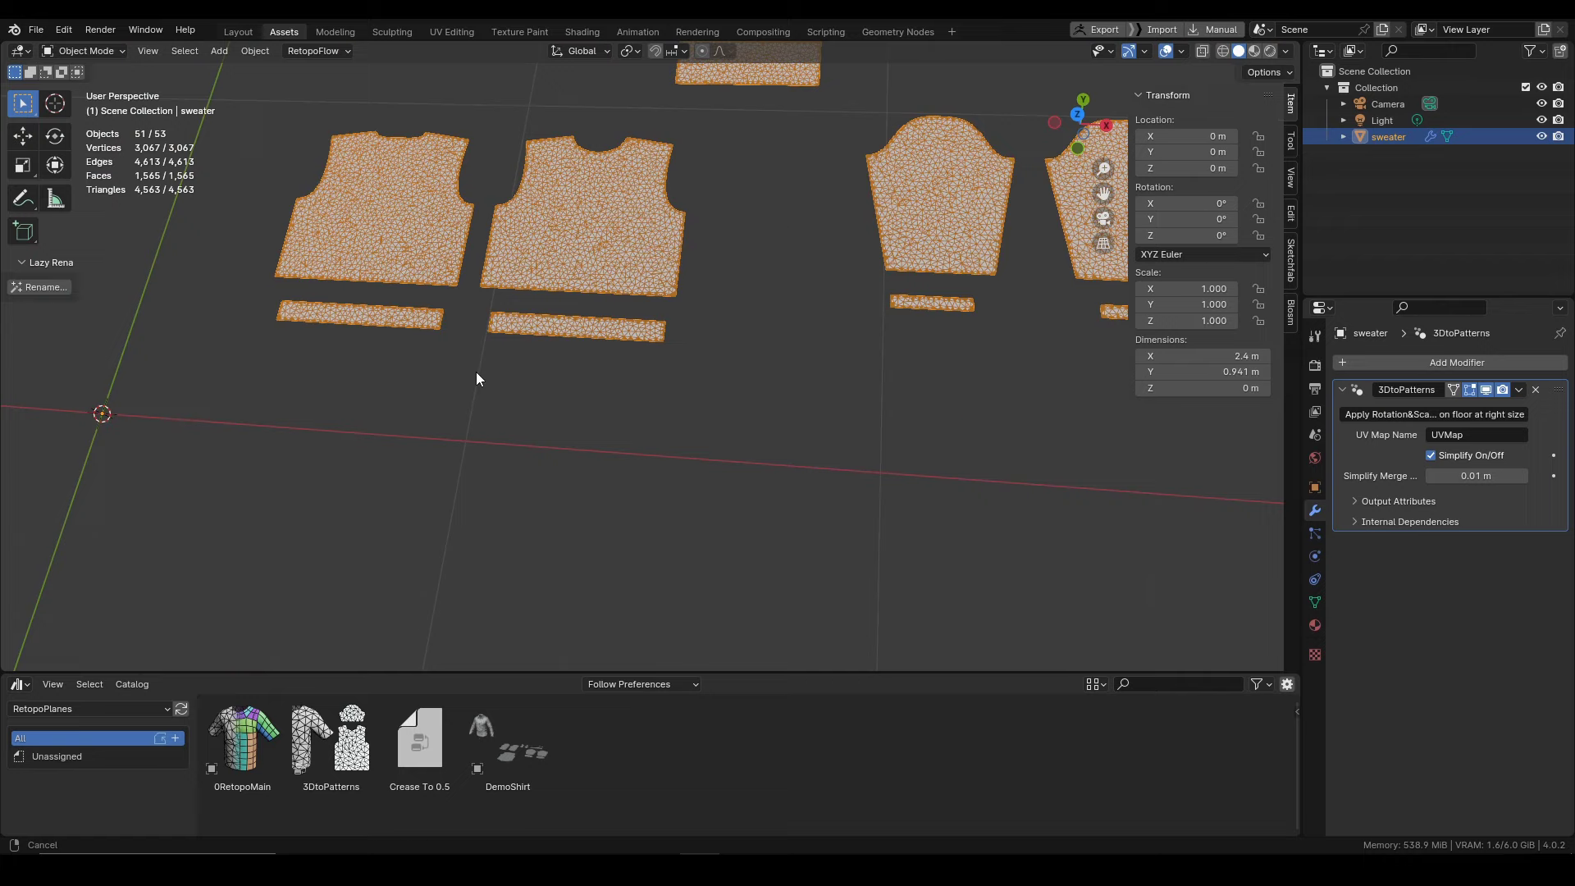
{"action": "scroll", "coordinate": [492, 361], "scroll_direction": "down", "scroll_amount": 3}
{"action": "middle_click_drag", "start_coordinate": [518, 347], "coordinate": [667, 447], "text": "shift"}
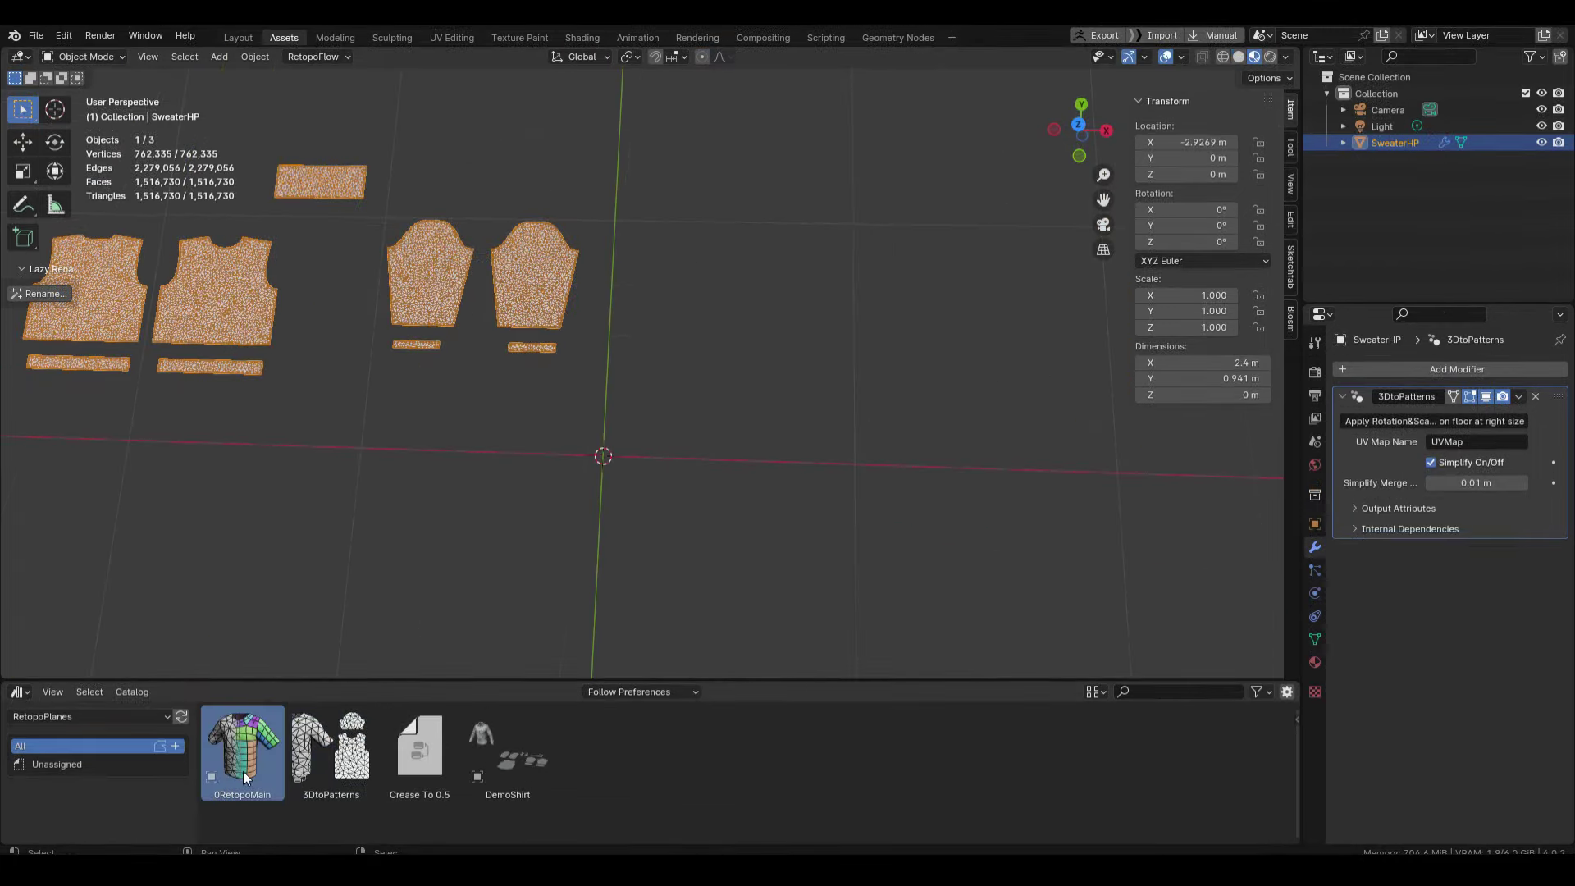
Place the 0RetopoMain asset beside the patterns with a Base Density of 5% and SweaterHP as its Cloth Pattern
{"action": "left_click_drag", "start_coordinate": [242, 751], "coordinate": [852, 418]}
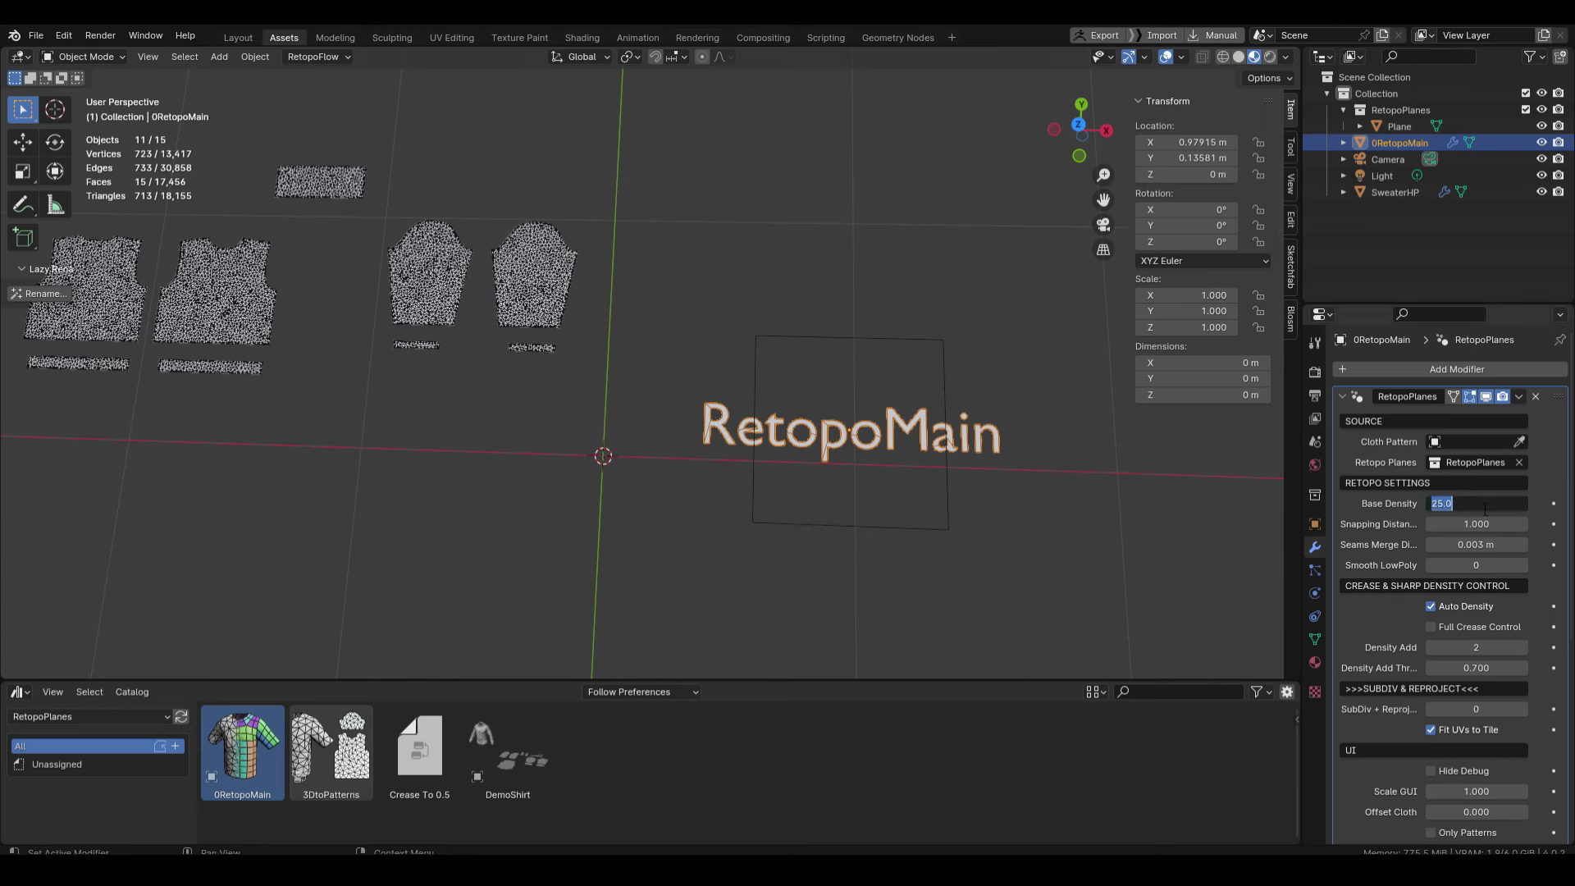
{"action": "key", "text": "e"}
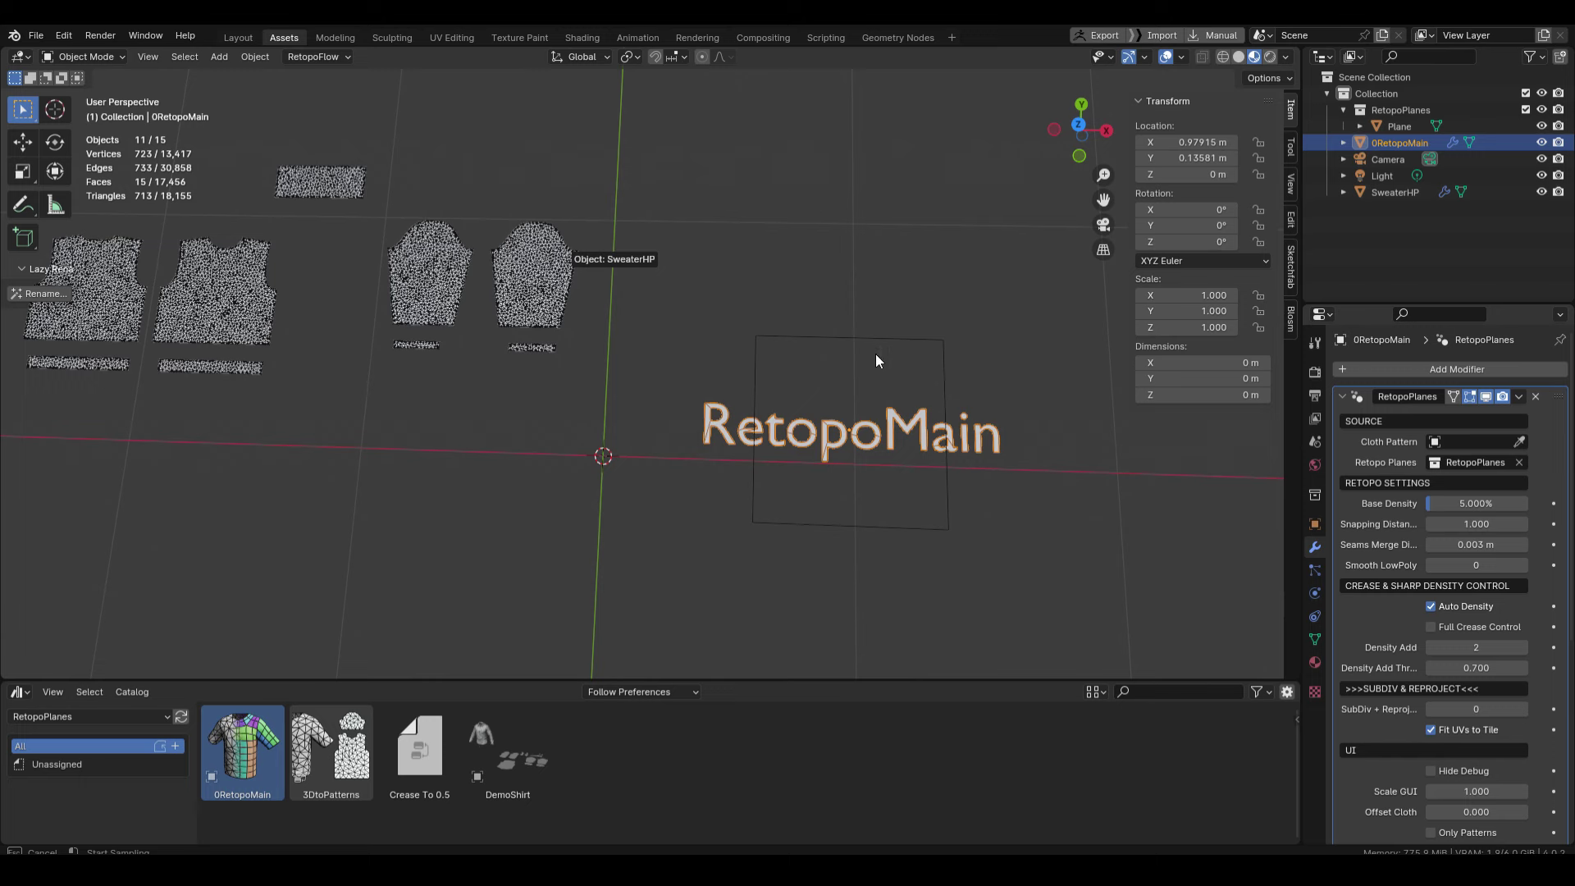
{"action": "middle_click_drag", "start_coordinate": [891, 343], "coordinate": [750, 397], "text": "shift"}
Select the RetopoPlanes plane and enter Edit Mode on it in top view
{"action": "left_click", "coordinate": [801, 381]}
{"action": "middle_click_drag", "start_coordinate": [624, 337], "coordinate": [416, 360], "text": "shift"}
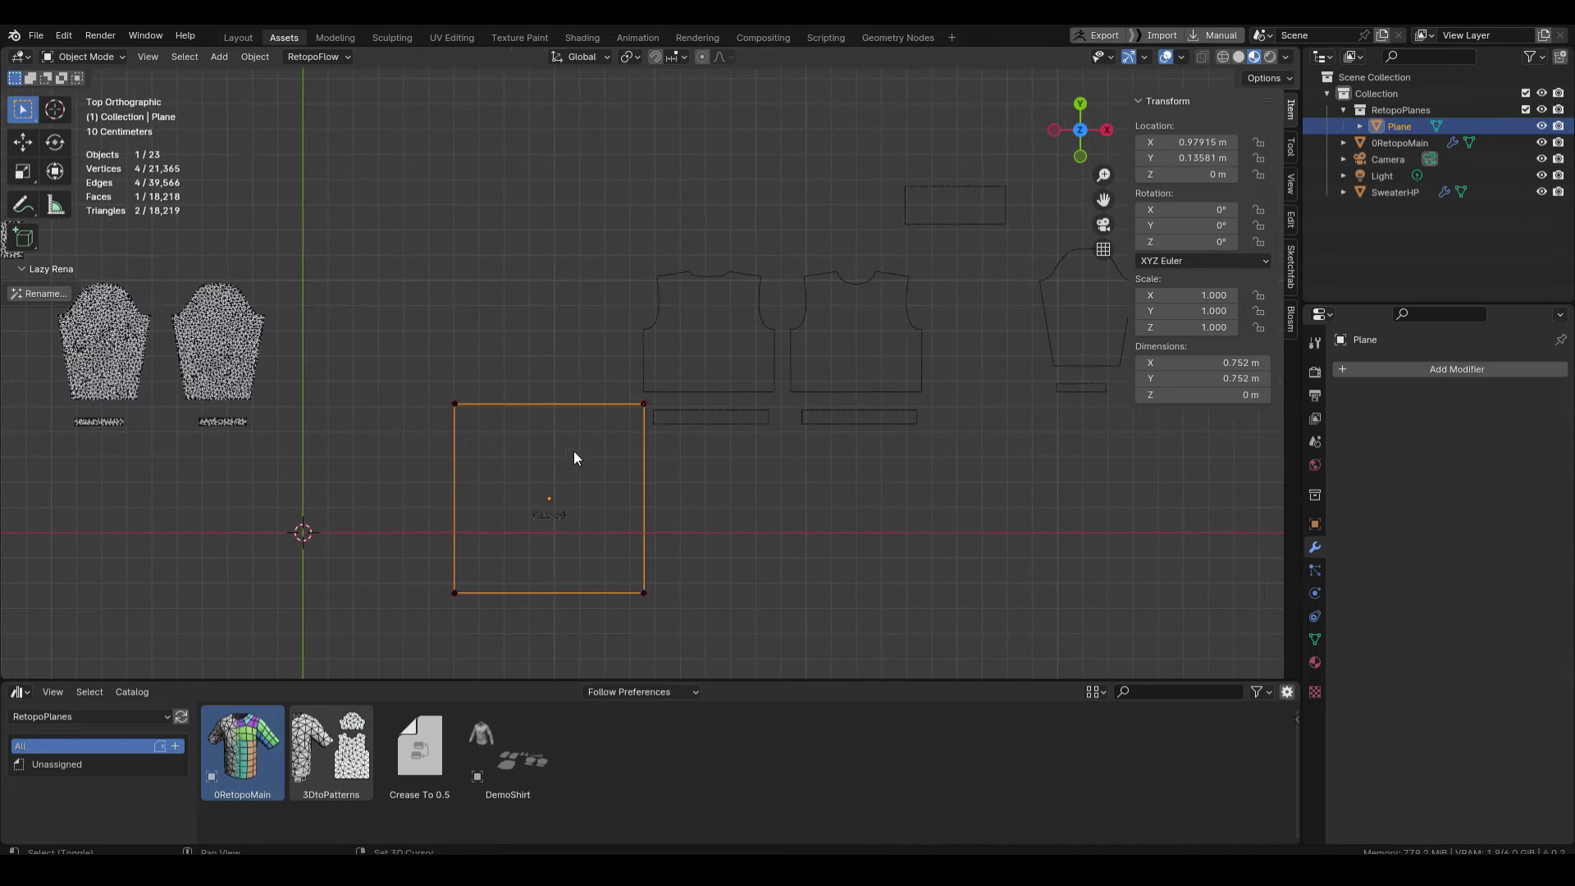
{"action": "key", "text": "ctrl+Tab"}
{"action": "left_click", "coordinate": [967, 531]}
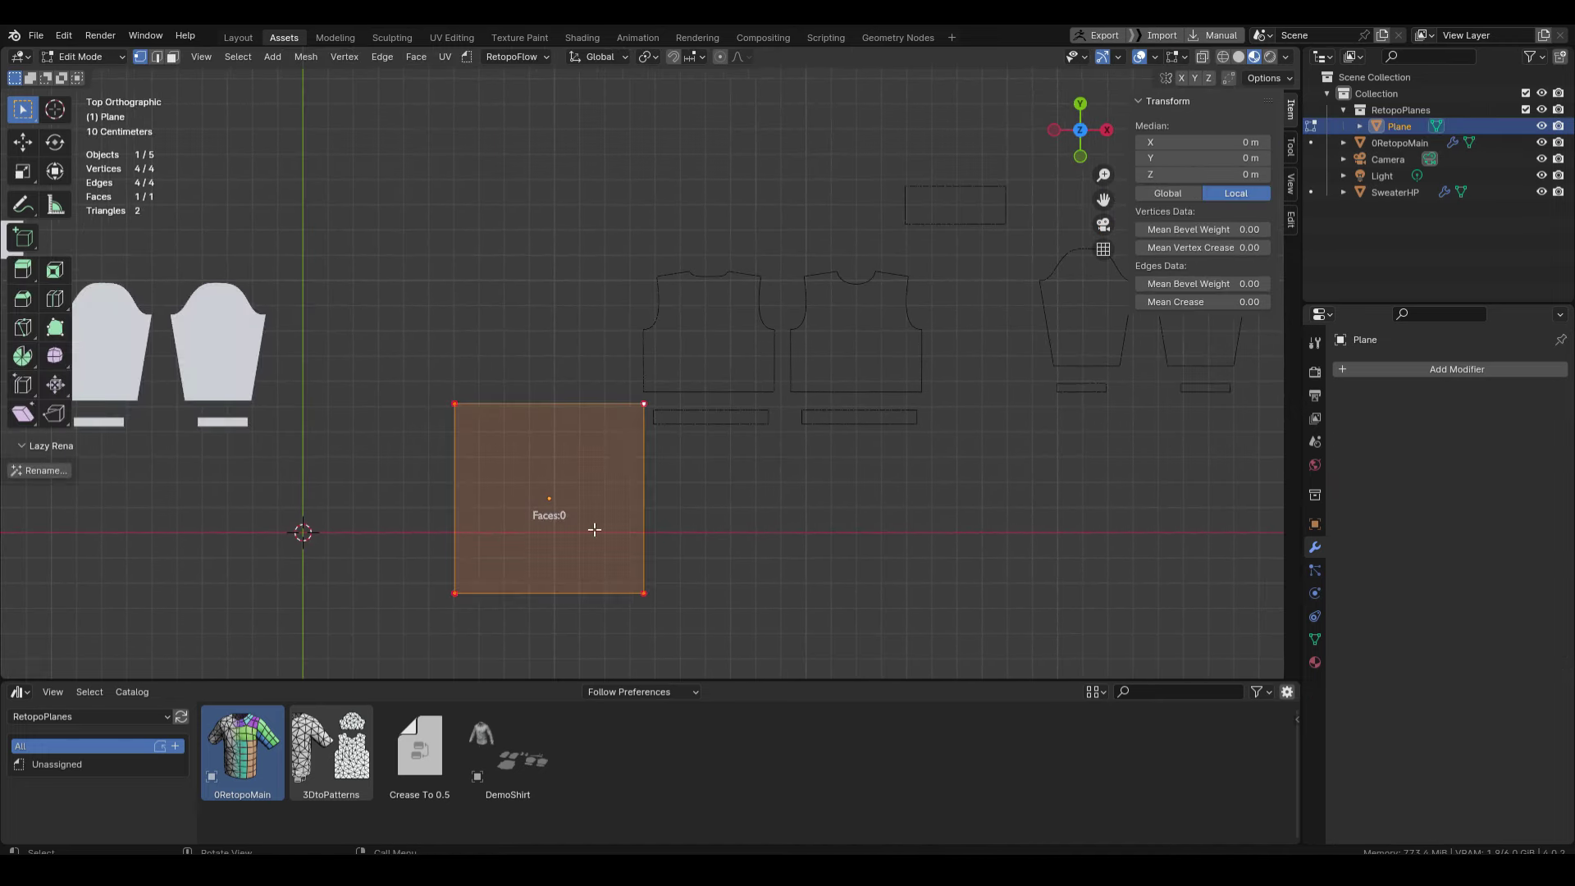
Move and scale the plane's face to fit inside the back body pattern outline, its lower corners near the hem
{"action": "key", "text": "g"}
{"action": "left_click", "coordinate": [756, 373]}
{"action": "scroll", "coordinate": [880, 361], "scroll_direction": "up", "scroll_amount": 5}
{"action": "key", "text": "s"}
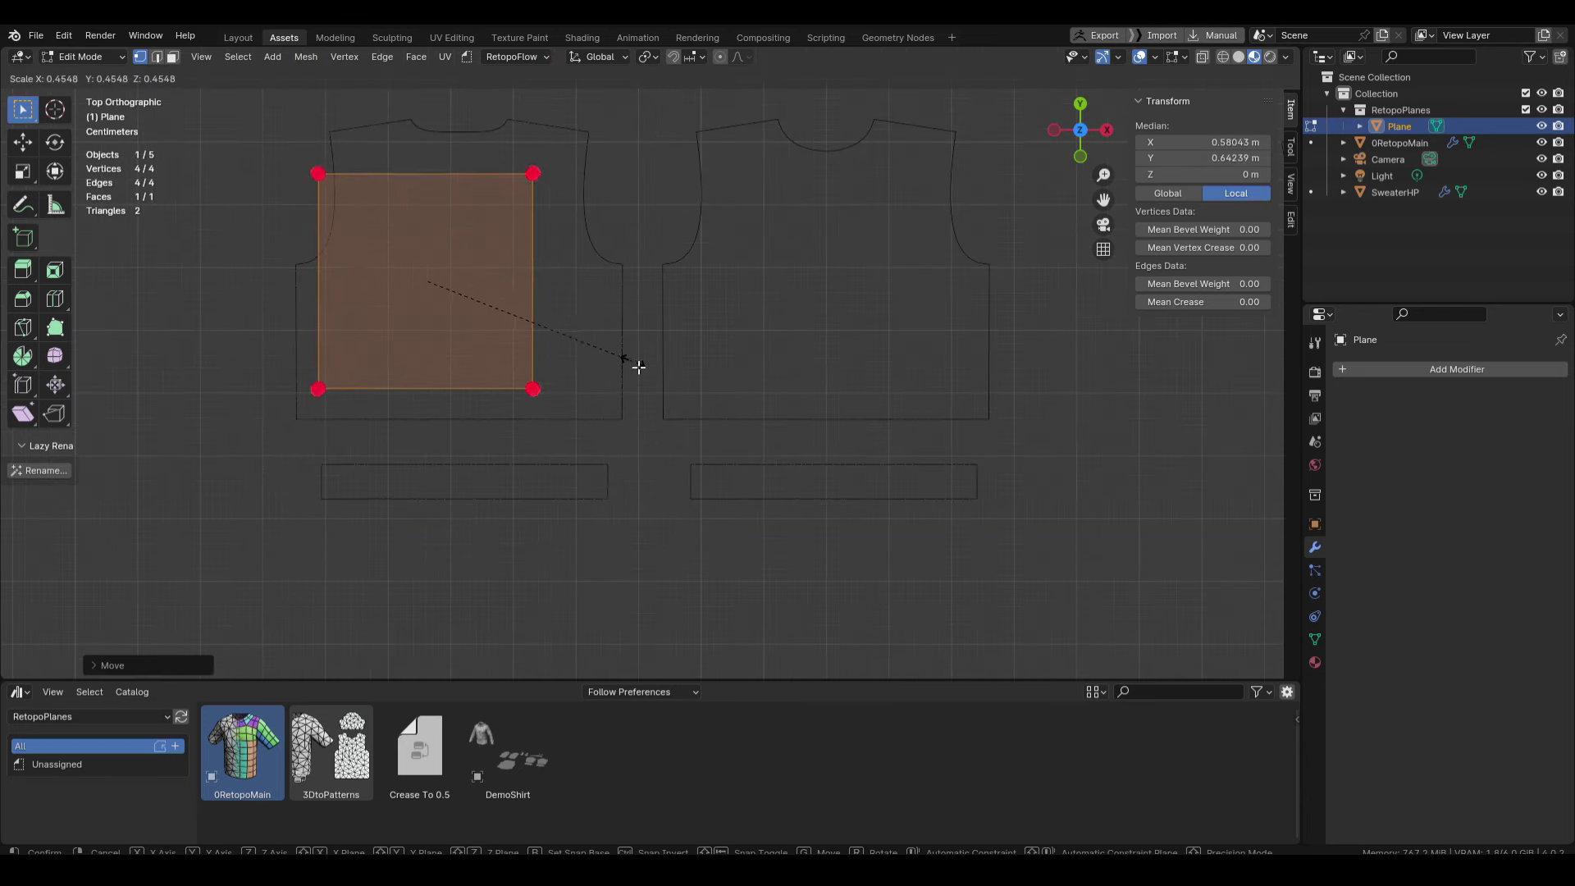
{"action": "left_click", "coordinate": [638, 367]}
{"action": "middle_click_drag", "start_coordinate": [597, 348], "coordinate": [862, 461], "text": "shift"}
{"action": "key", "text": "s"}
{"action": "left_click", "coordinate": [927, 480]}
{"action": "key", "text": "g"}
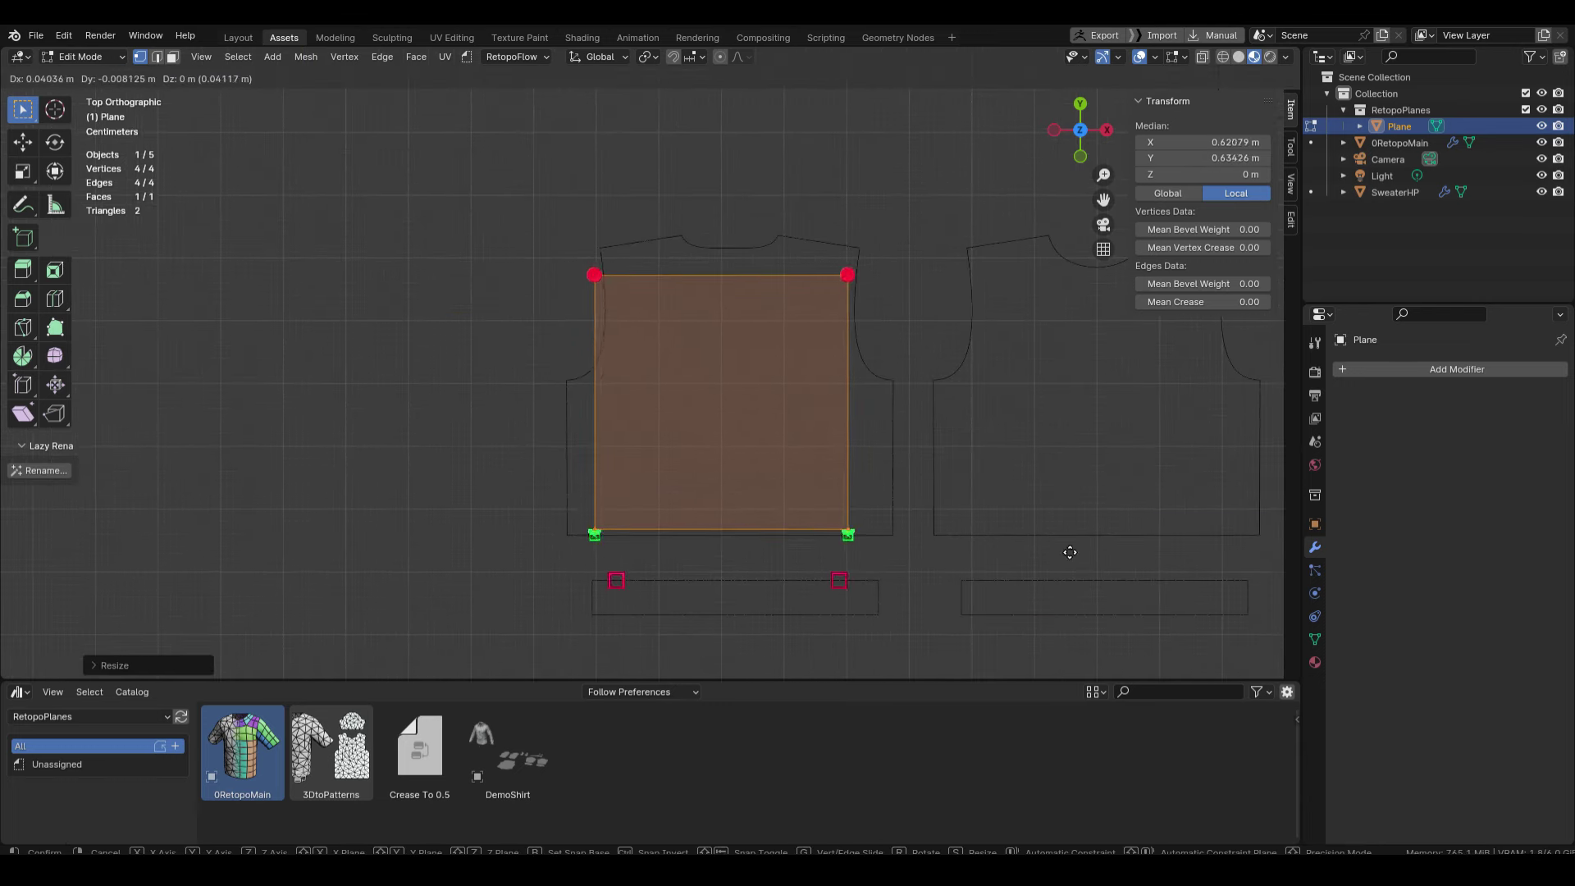
{"action": "left_click", "coordinate": [1073, 558]}
Move the plane's two upper corner vertices onto the outer shoulder points of the back body pattern outline
{"action": "left_click", "coordinate": [880, 297]}
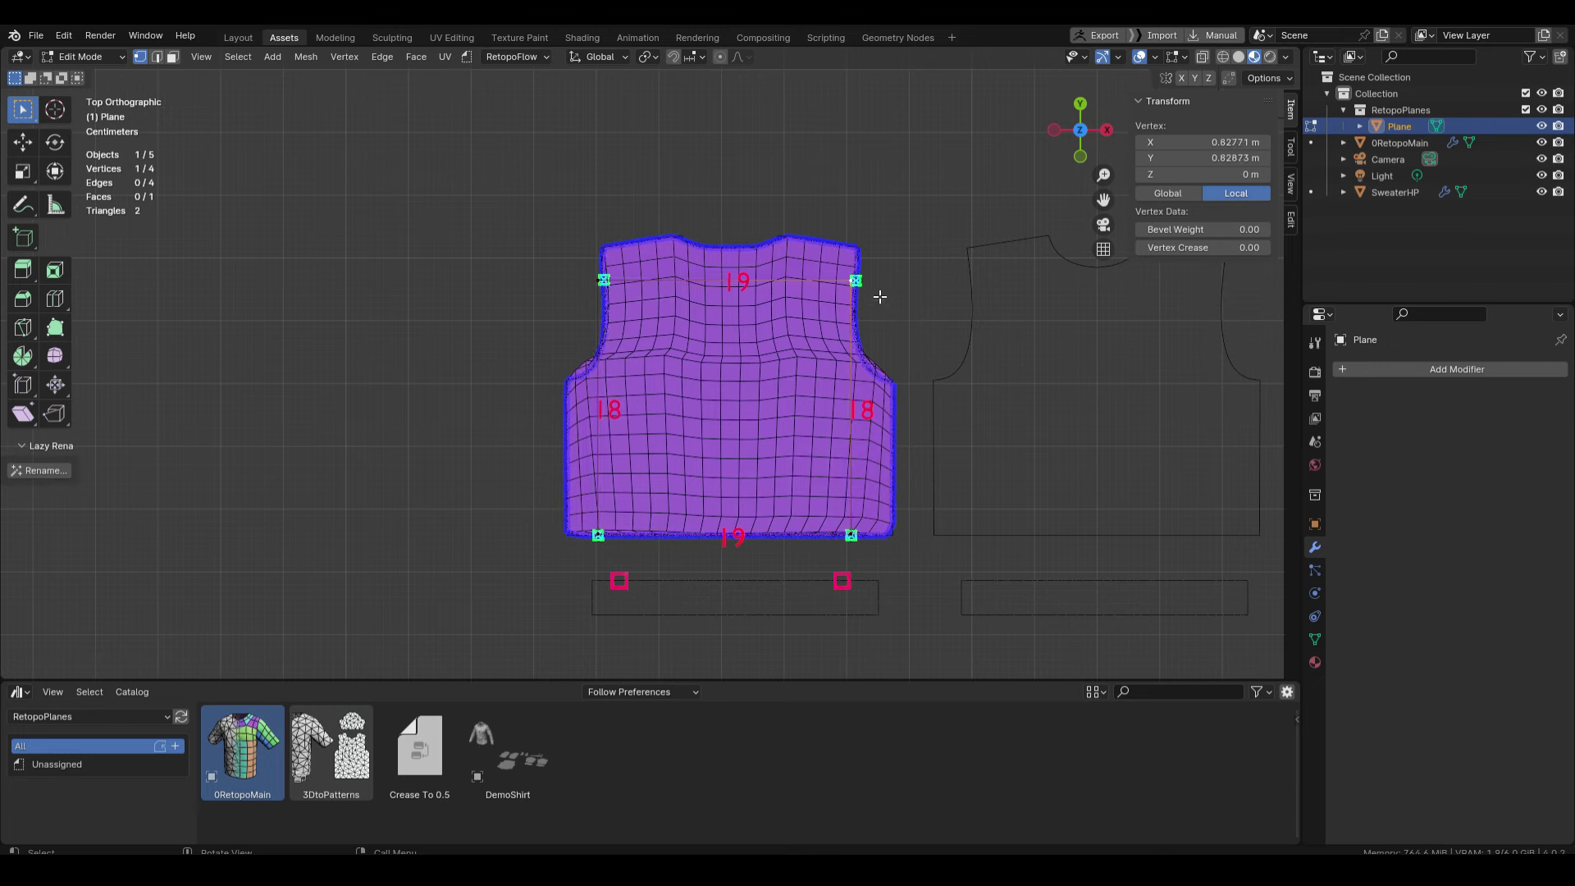
{"action": "key", "text": "g"}
{"action": "left_click", "coordinate": [897, 292]}
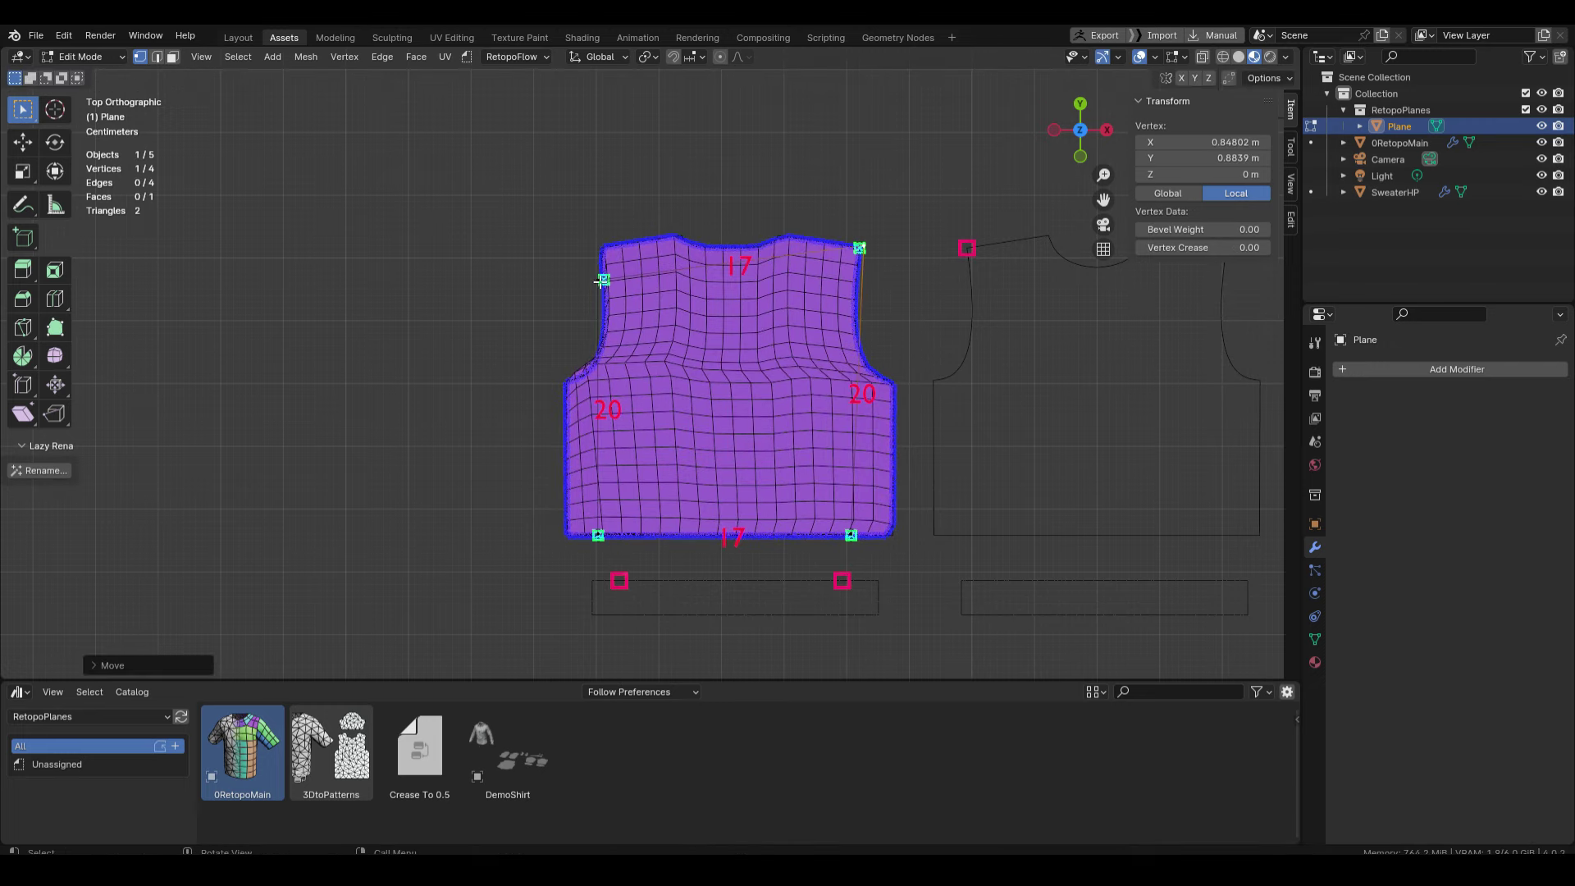
{"action": "left_click", "coordinate": [603, 281]}
{"action": "key", "text": "g"}
{"action": "left_click", "coordinate": [601, 250]}
Move the plane's two lower corner vertices onto the hem corners of the back body pattern
{"action": "left_click", "coordinate": [598, 535]}
{"action": "key", "text": "g"}
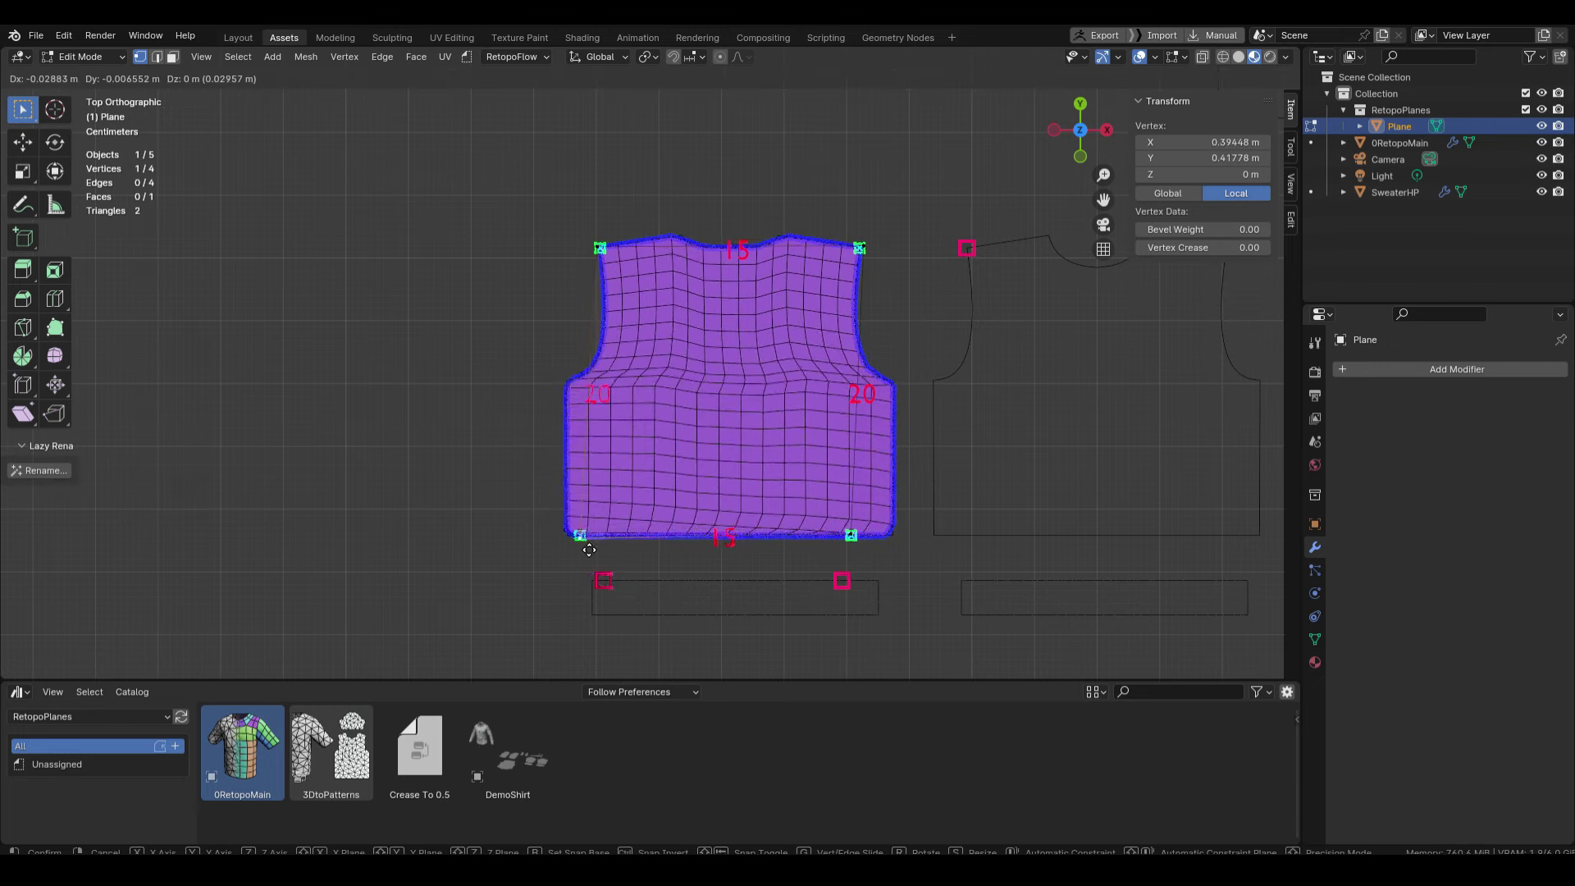
{"action": "left_click", "coordinate": [569, 538]}
{"action": "left_click", "coordinate": [851, 536]}
{"action": "key", "text": "g"}
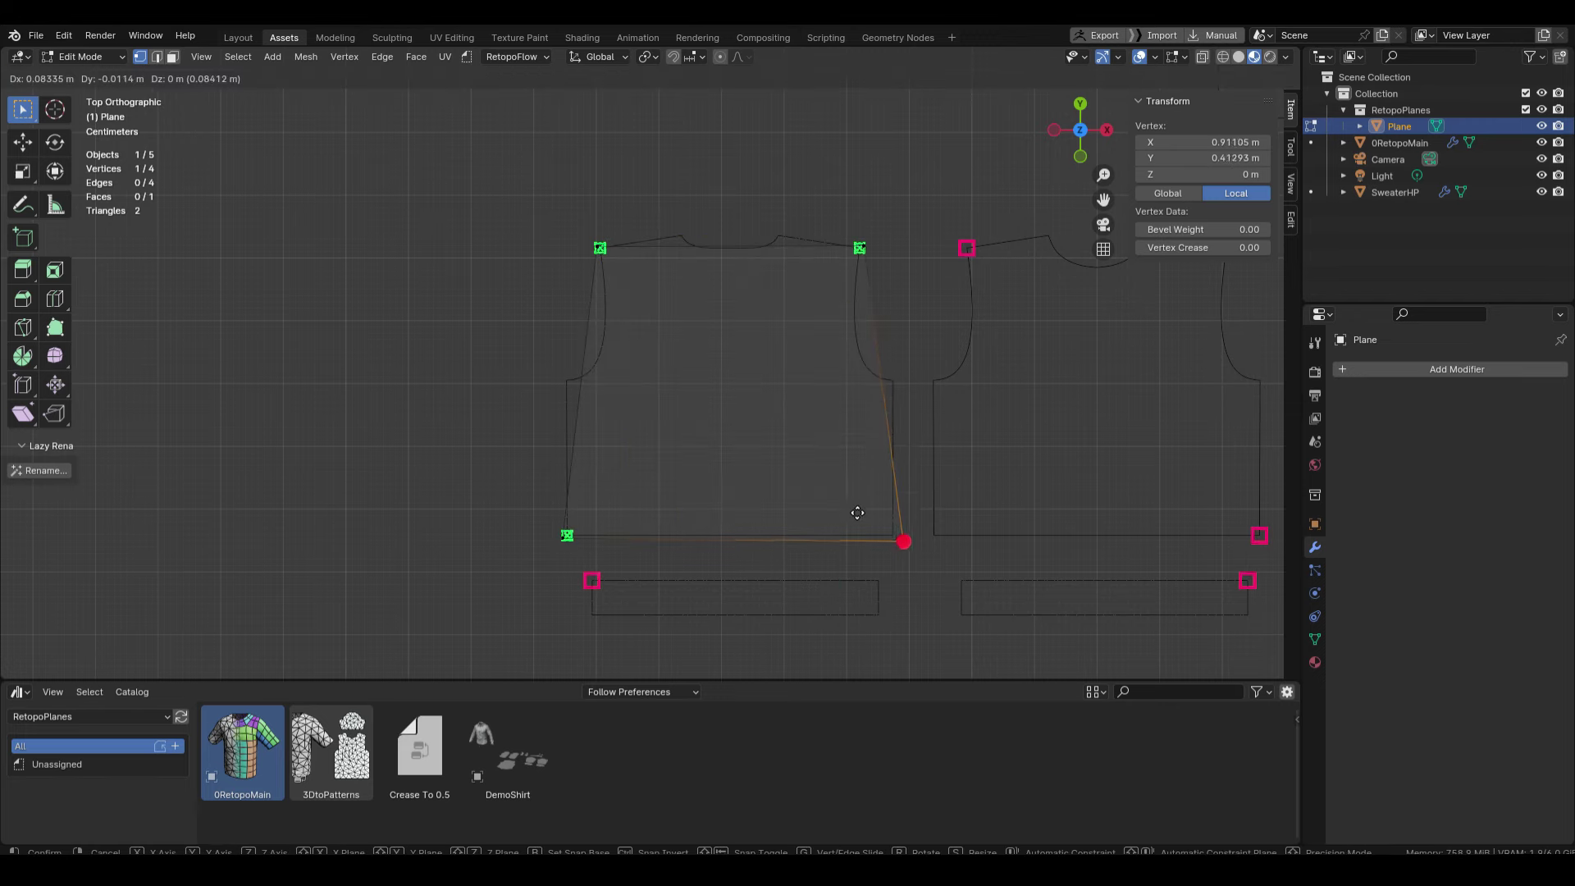
{"action": "left_click", "coordinate": [848, 506]}
Add a horizontal loop cut across the back body plane, slid to about the height of the armhole bases
{"action": "key", "text": "ctrl+r"}
{"action": "left_click", "coordinate": [887, 411]}
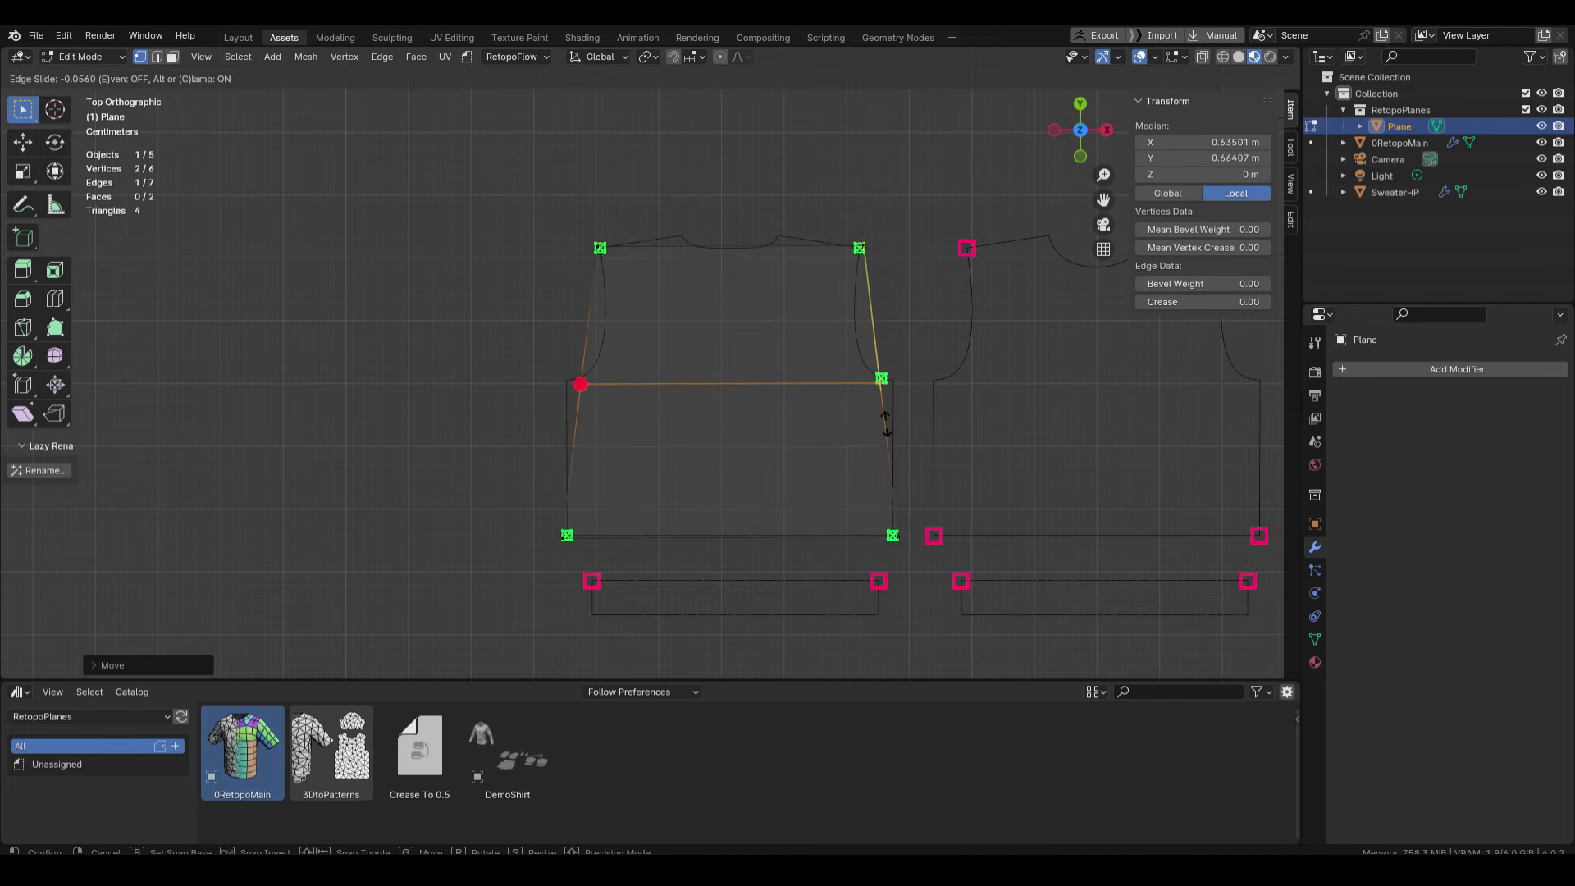
{"action": "left_click", "coordinate": [882, 395]}
Move both end vertices of the horizontal cut outward onto the underarm corners of the back body outline
{"action": "scroll", "coordinate": [856, 385], "scroll_direction": "up", "scroll_amount": 2}
{"action": "left_click", "coordinate": [892, 380]}
{"action": "key", "text": "g"}
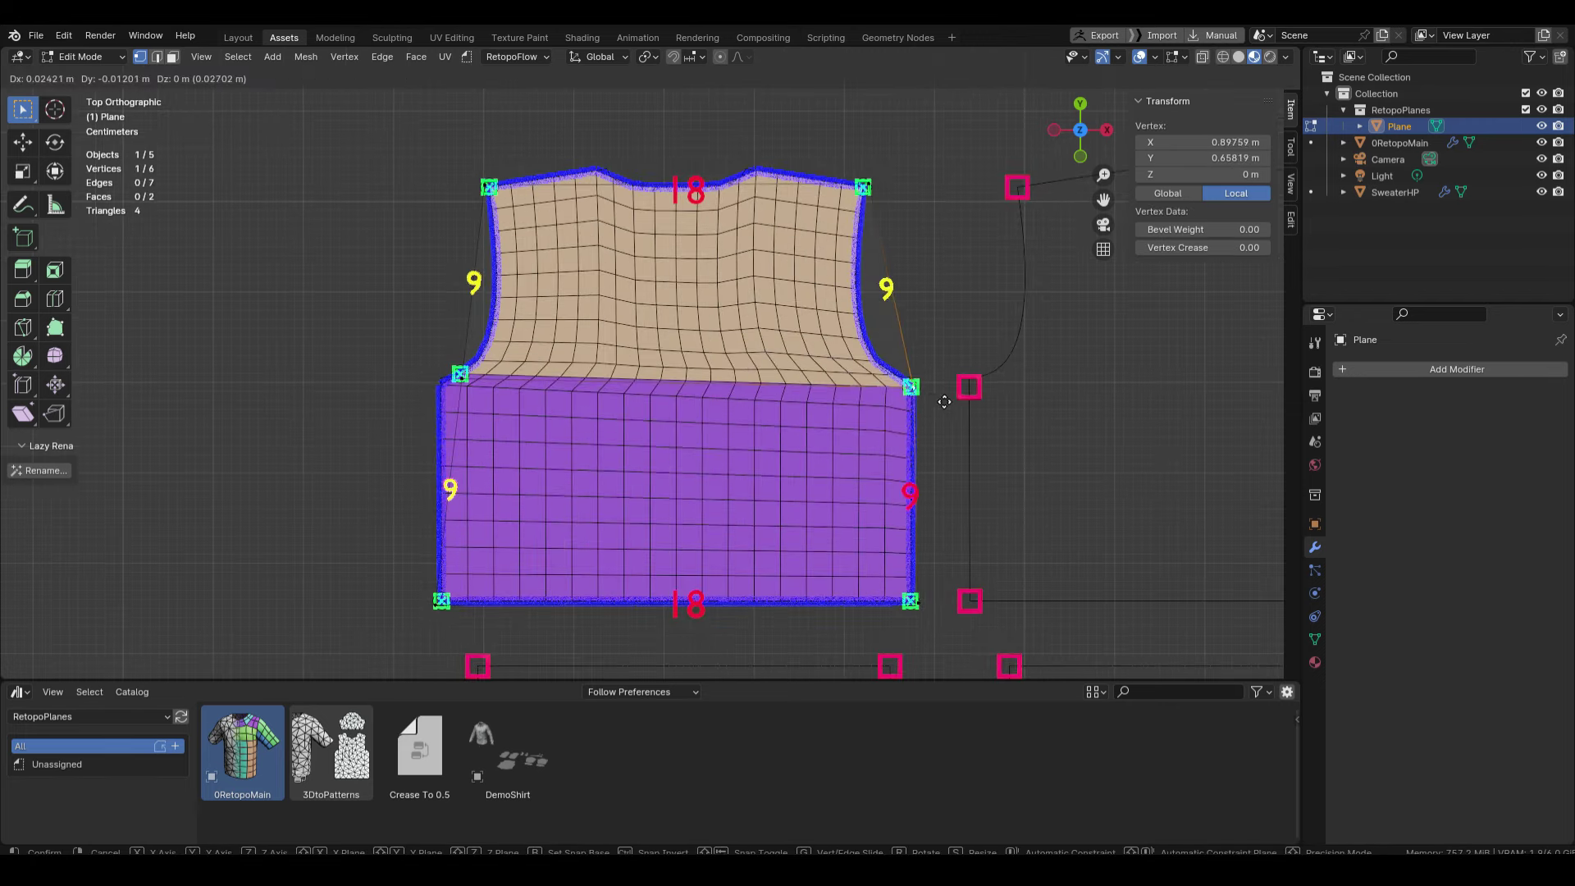
{"action": "left_click", "coordinate": [930, 374]}
{"action": "key", "text": "g"}
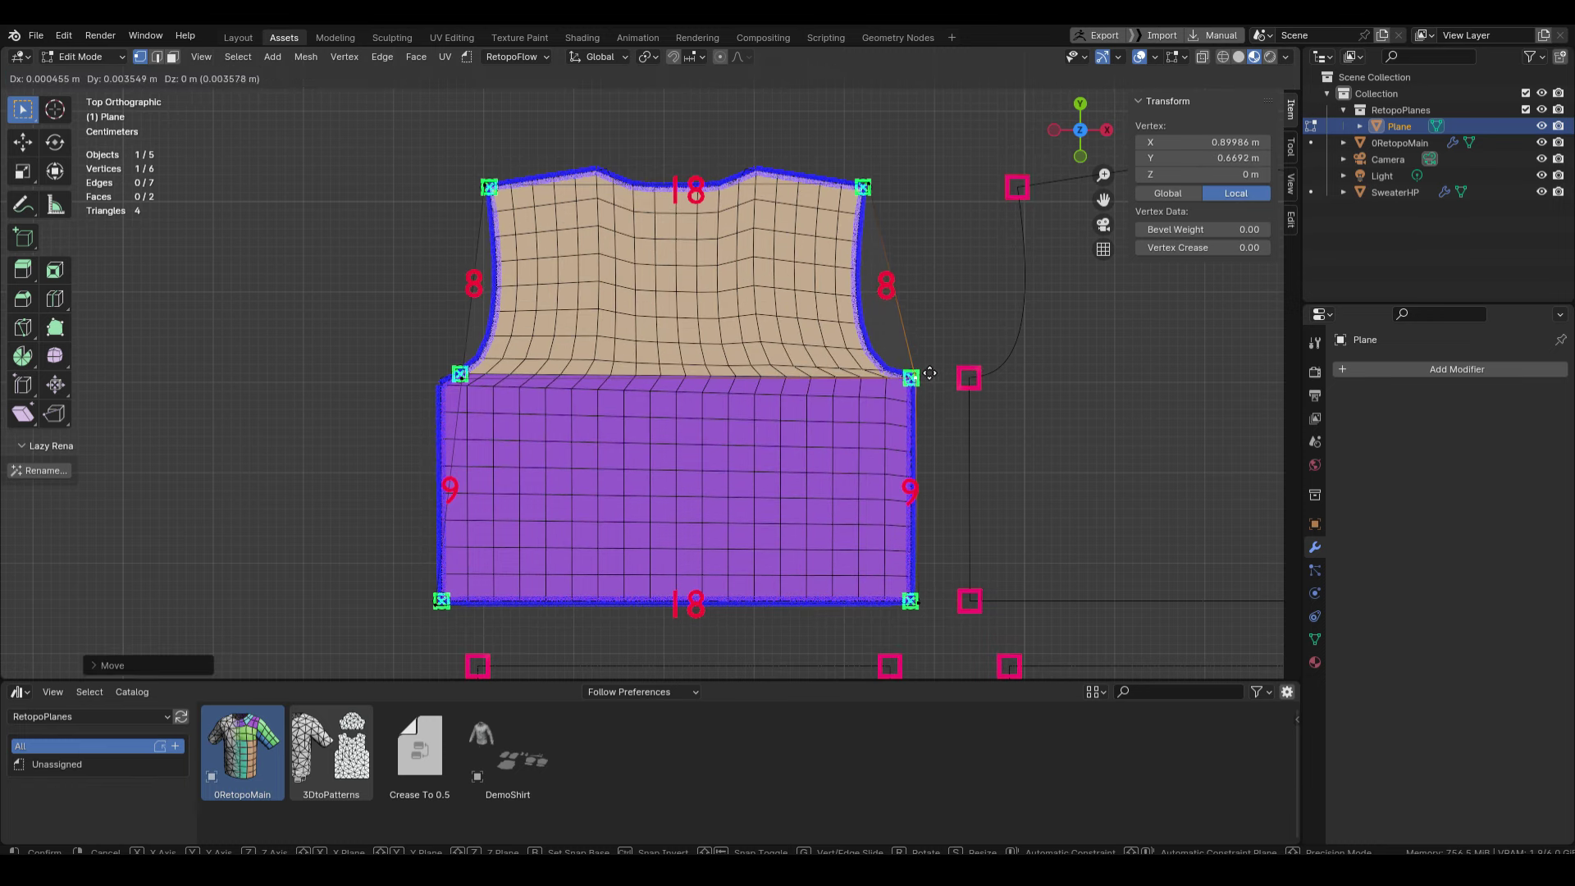
{"action": "left_click", "coordinate": [930, 374]}
{"action": "left_click", "coordinate": [460, 378]}
{"action": "key", "text": "g"}
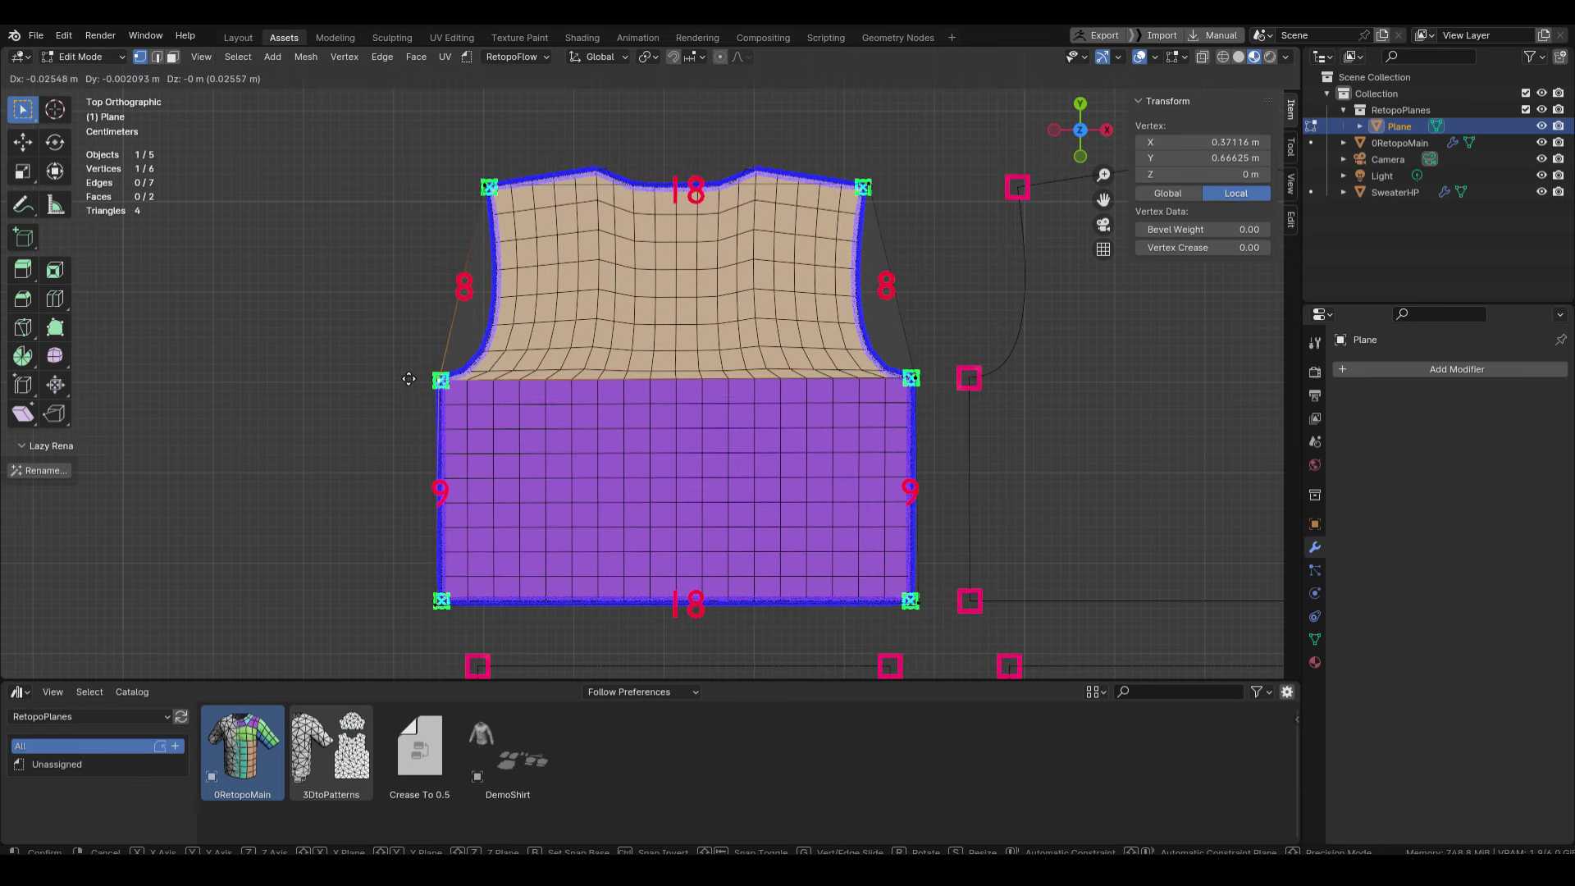
{"action": "left_click", "coordinate": [353, 320]}
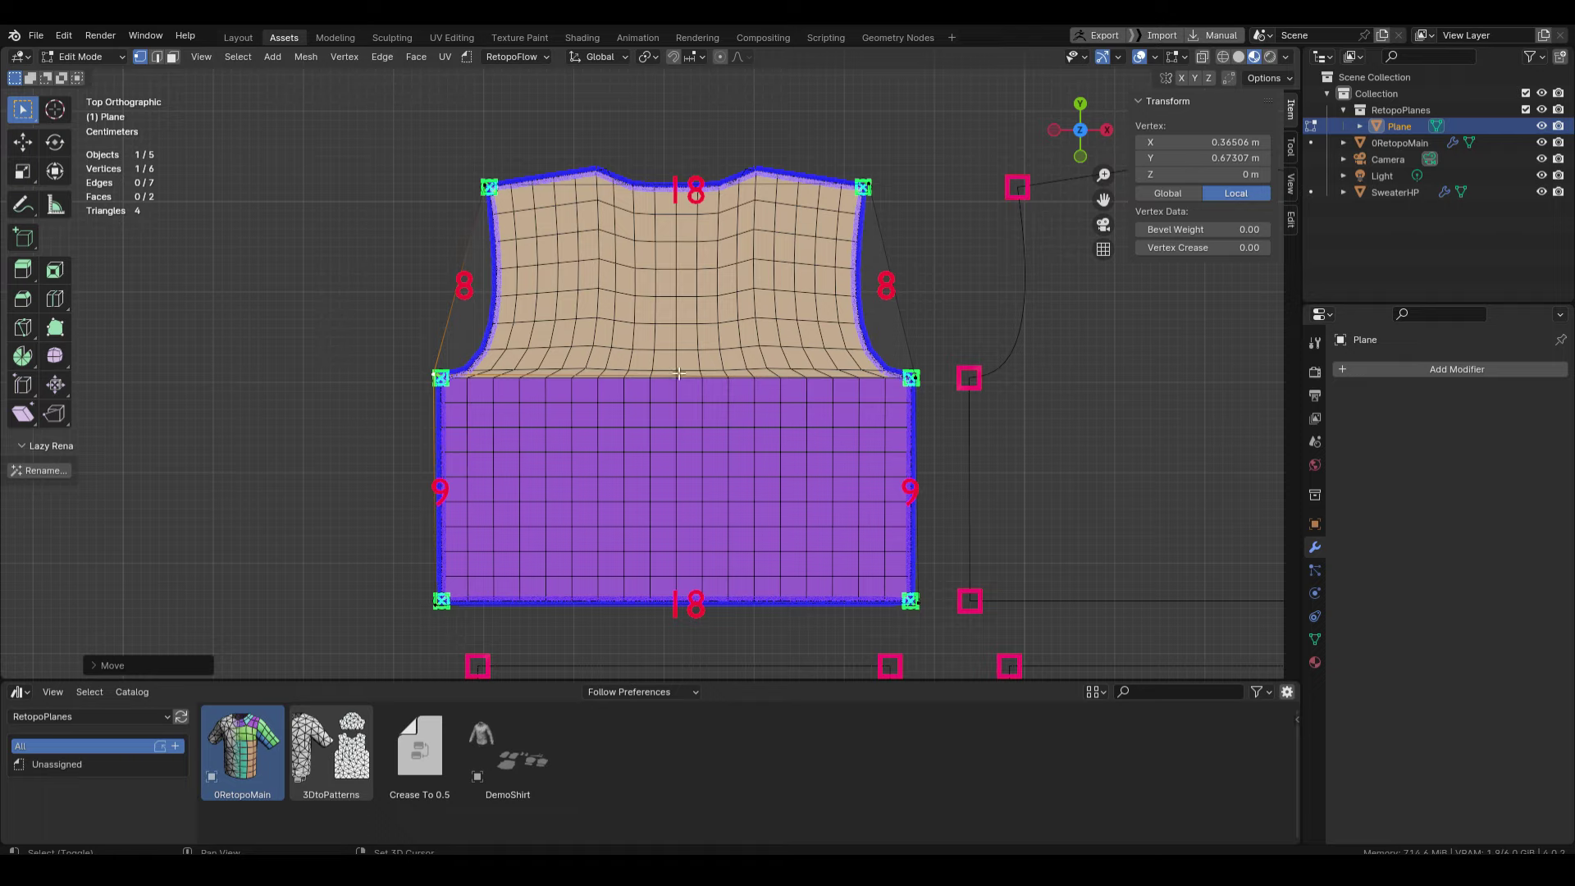
Add another loop cut through the middle of the back body plane, crossing the underarm cut
{"action": "scroll", "coordinate": [680, 374], "scroll_direction": "down", "scroll_amount": 3}
{"action": "key", "text": "ctrl+r"}
{"action": "left_click", "coordinate": [681, 379]}
{"action": "left_click", "coordinate": [704, 398]}
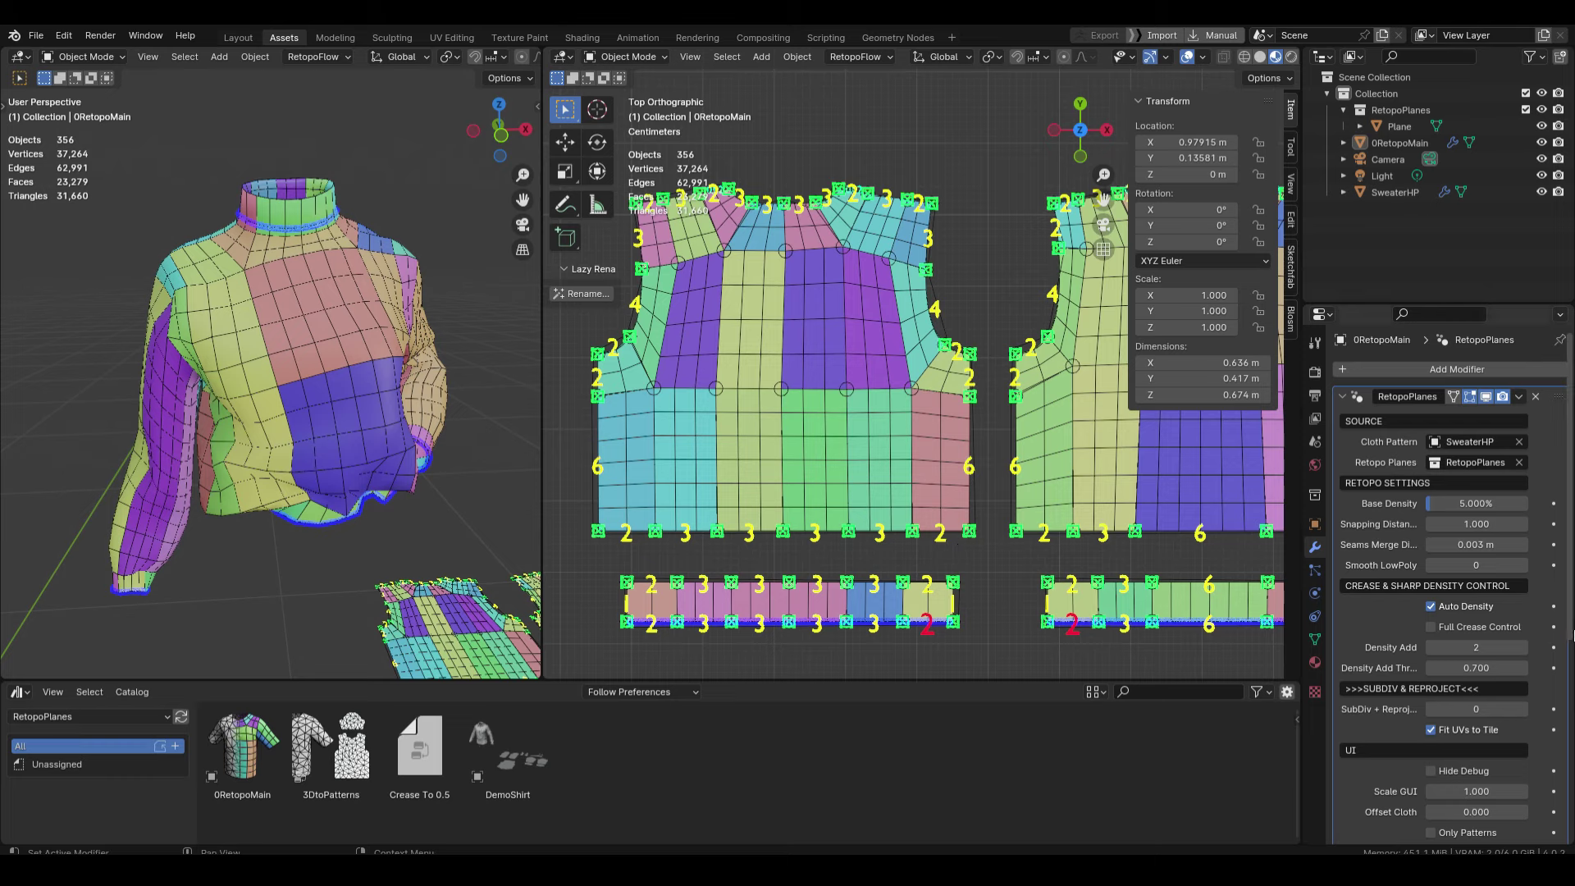
Set Smooth LowPoly to 2 in the RetopoPlanes modifier of 0RetopoMain
{"action": "left_click", "coordinate": [1523, 566]}
{"action": "left_click", "coordinate": [1523, 566]}
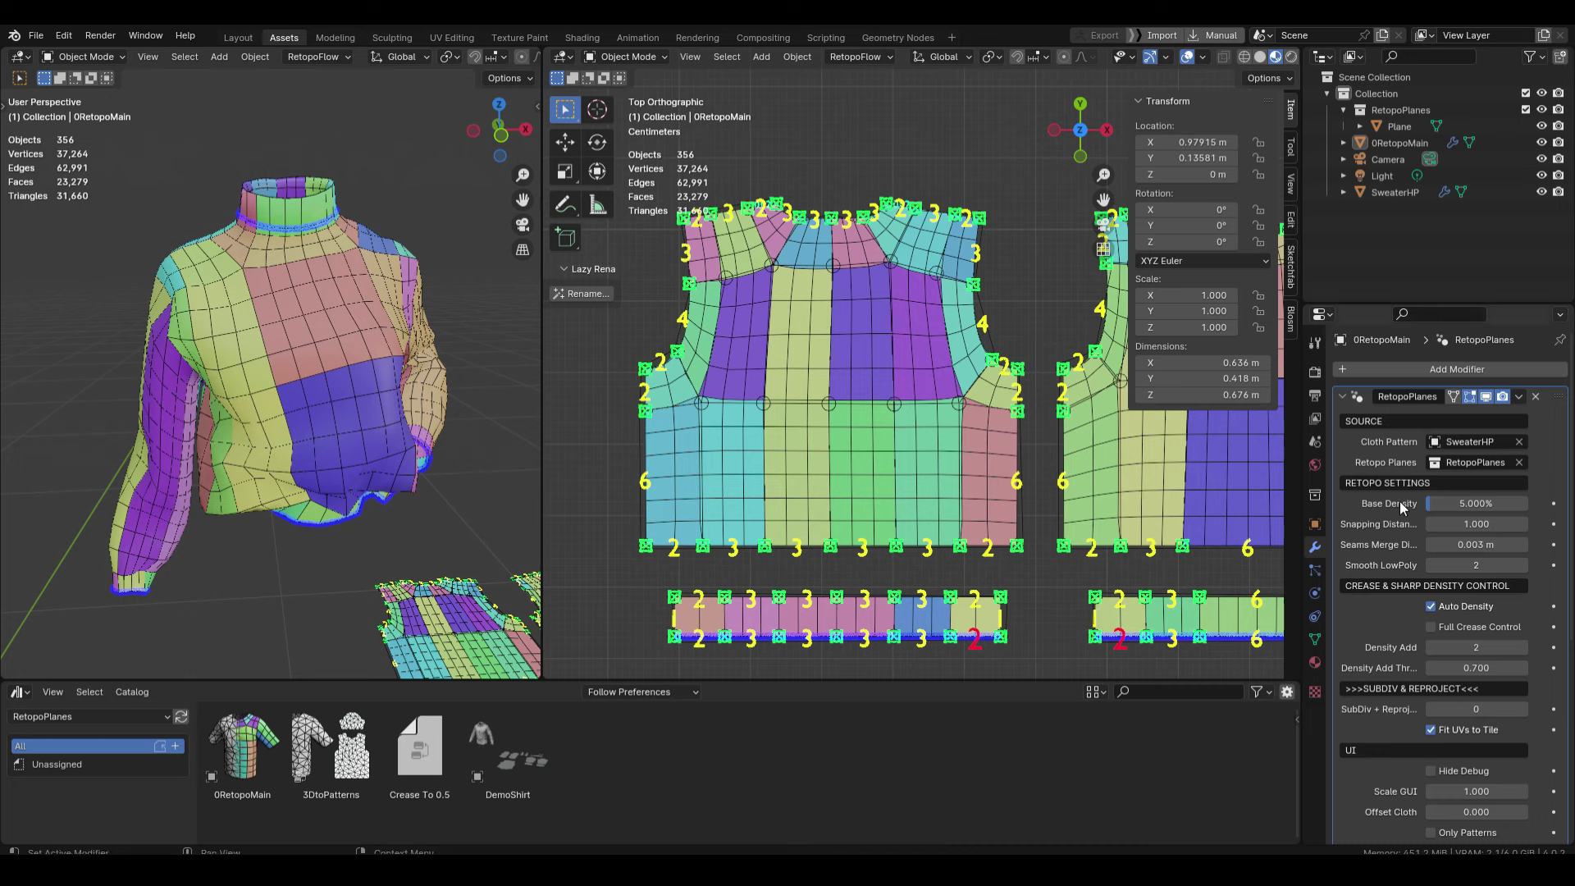
{"action": "scroll", "coordinate": [1400, 504], "scroll_direction": "down", "scroll_amount": 1}
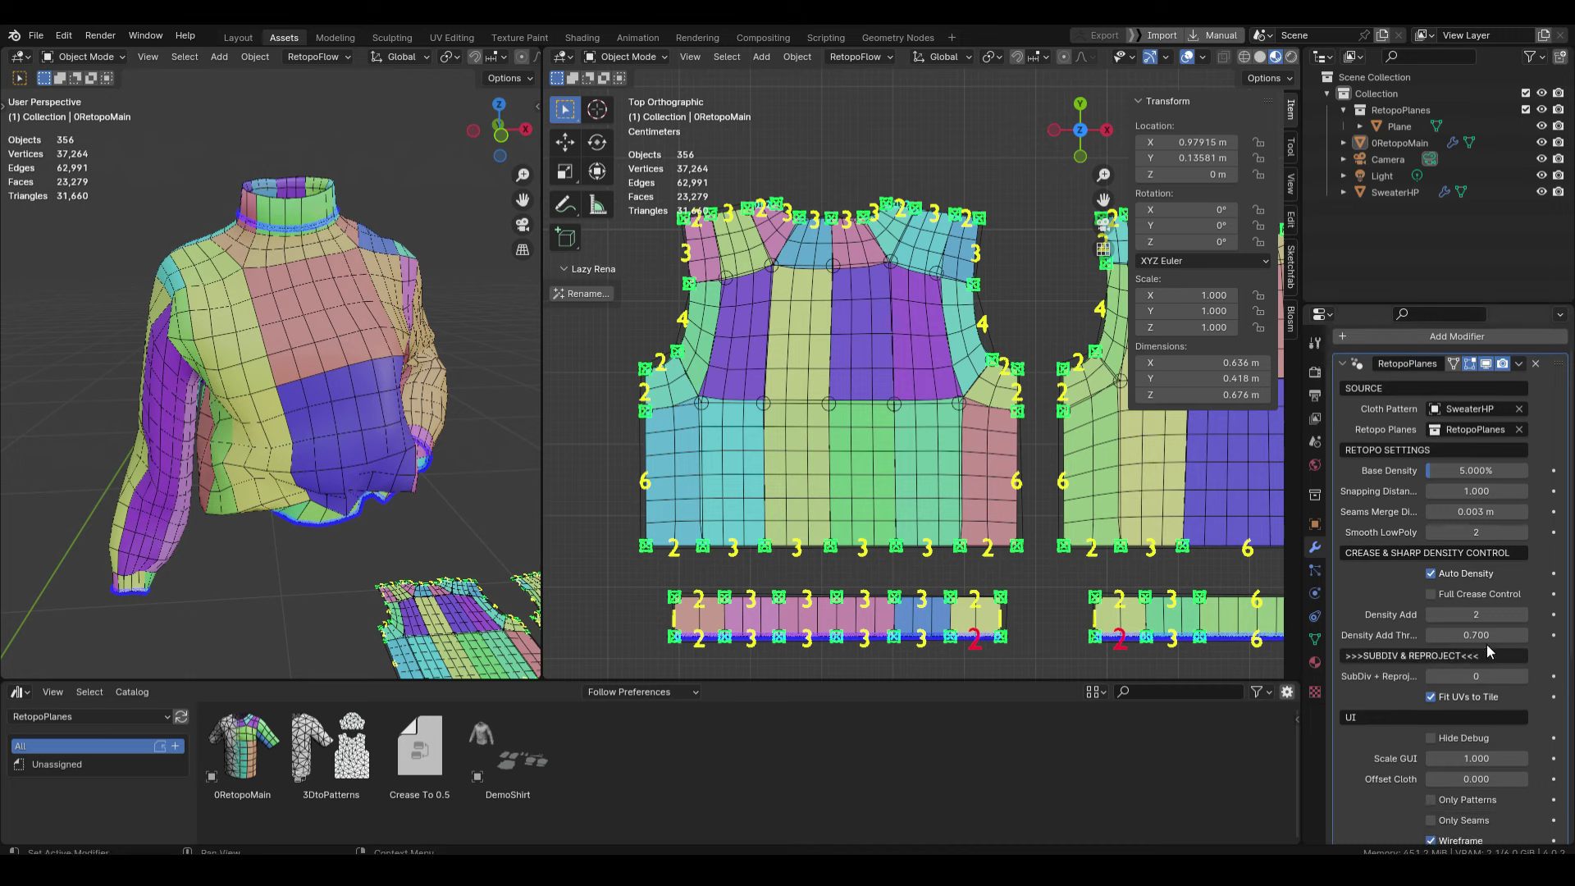
{"action": "scroll", "coordinate": [965, 476], "scroll_direction": "down", "scroll_amount": 3}
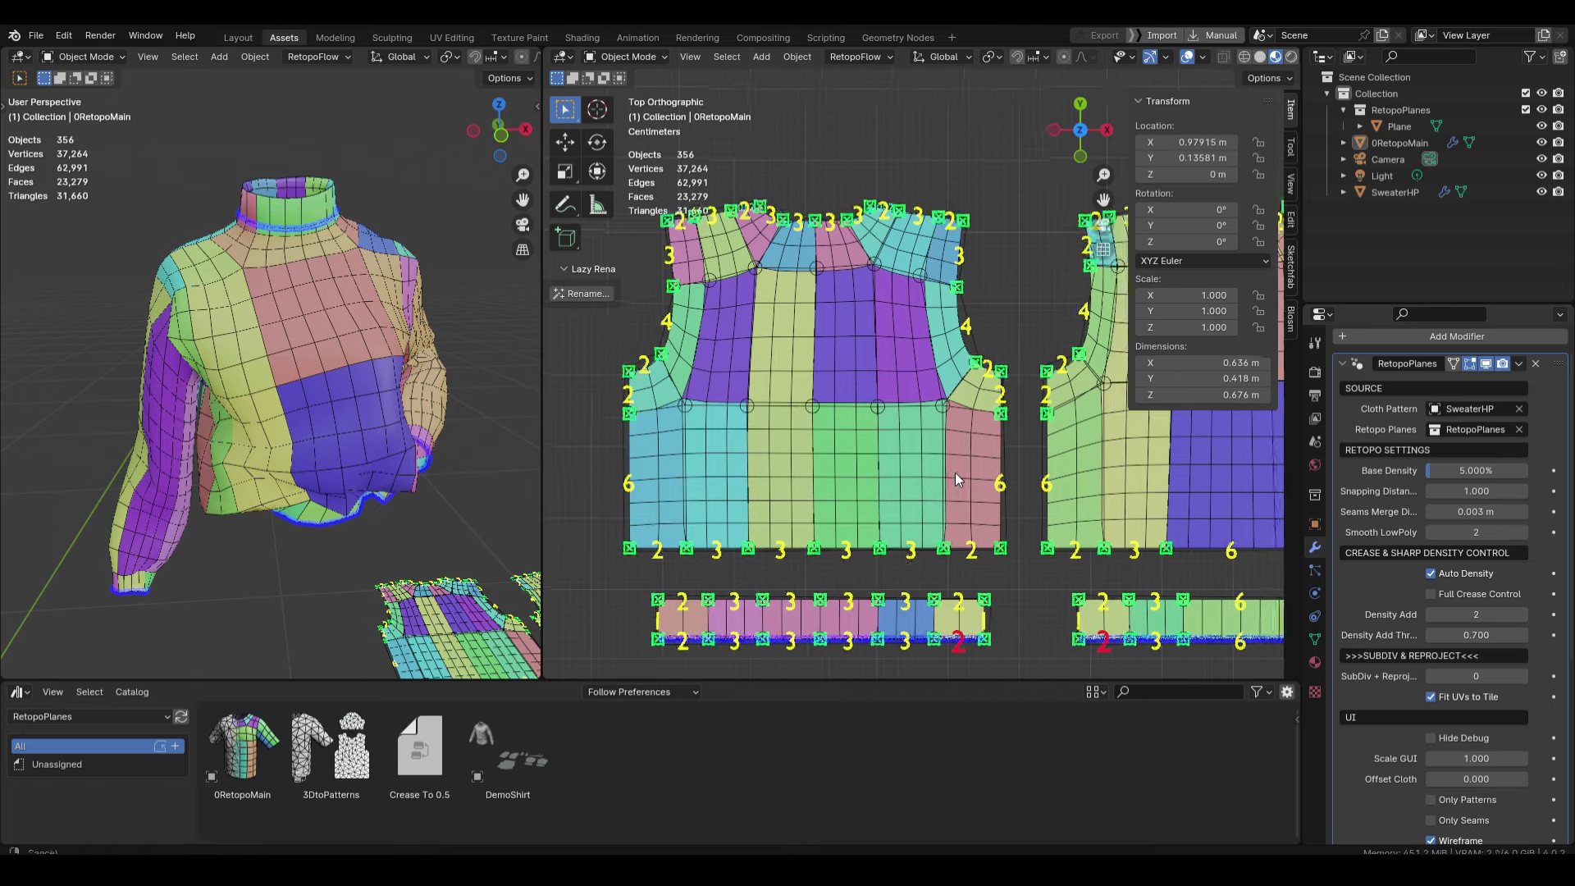
Disable Auto Density, examine the seam edge counts on the body and sleeve pieces, and enable it again
{"action": "middle_click_drag", "start_coordinate": [869, 576], "coordinate": [871, 600], "text": "ctrl"}
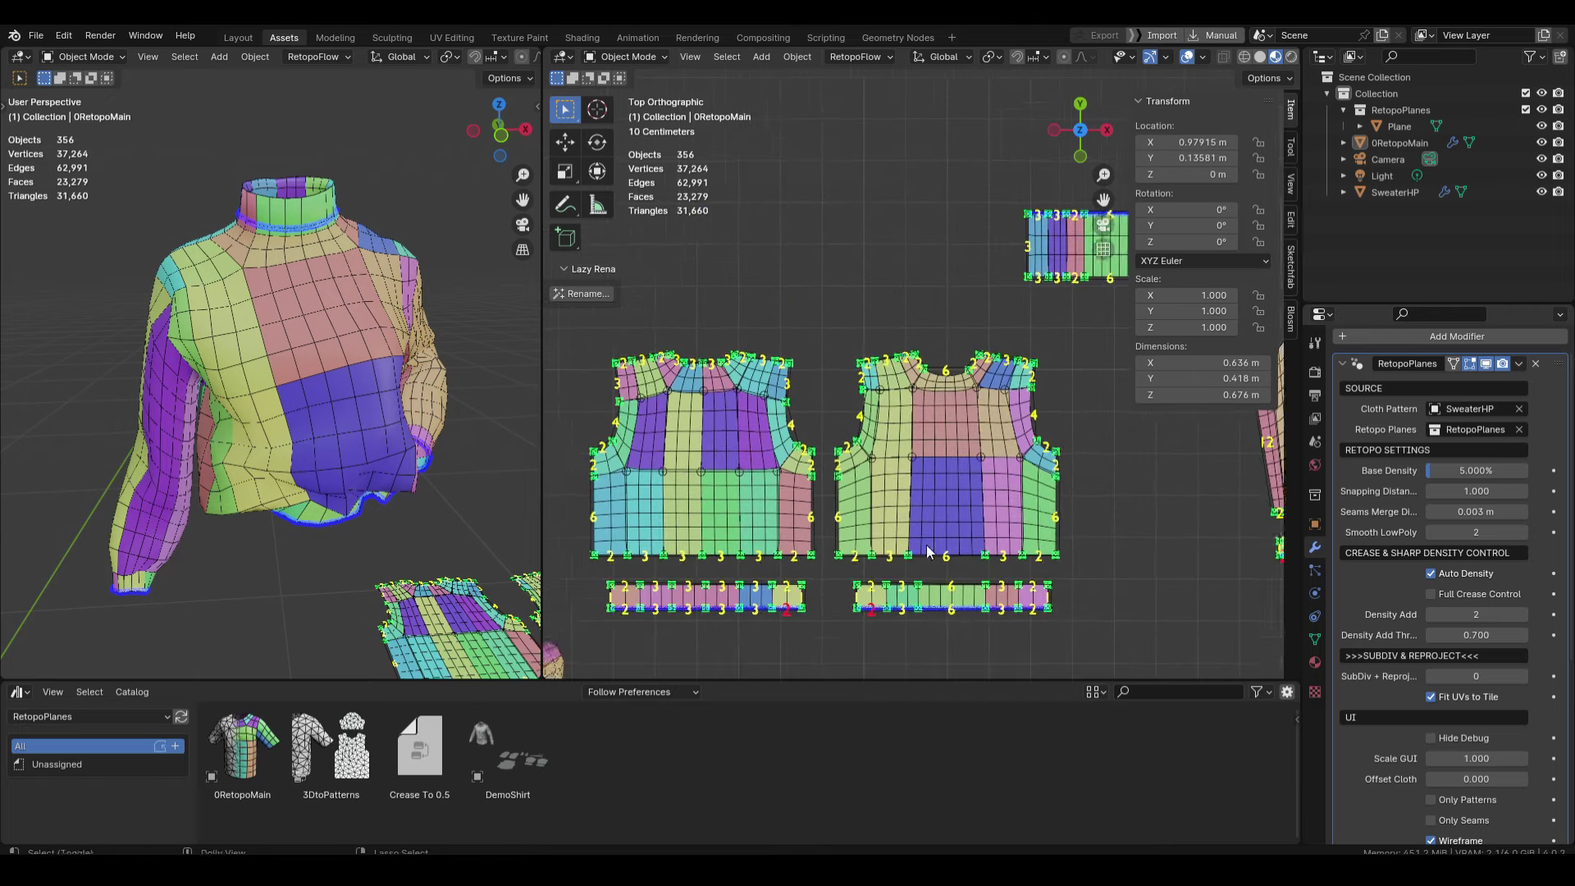
{"action": "middle_click_drag", "start_coordinate": [1058, 506], "coordinate": [1005, 494], "text": "shift"}
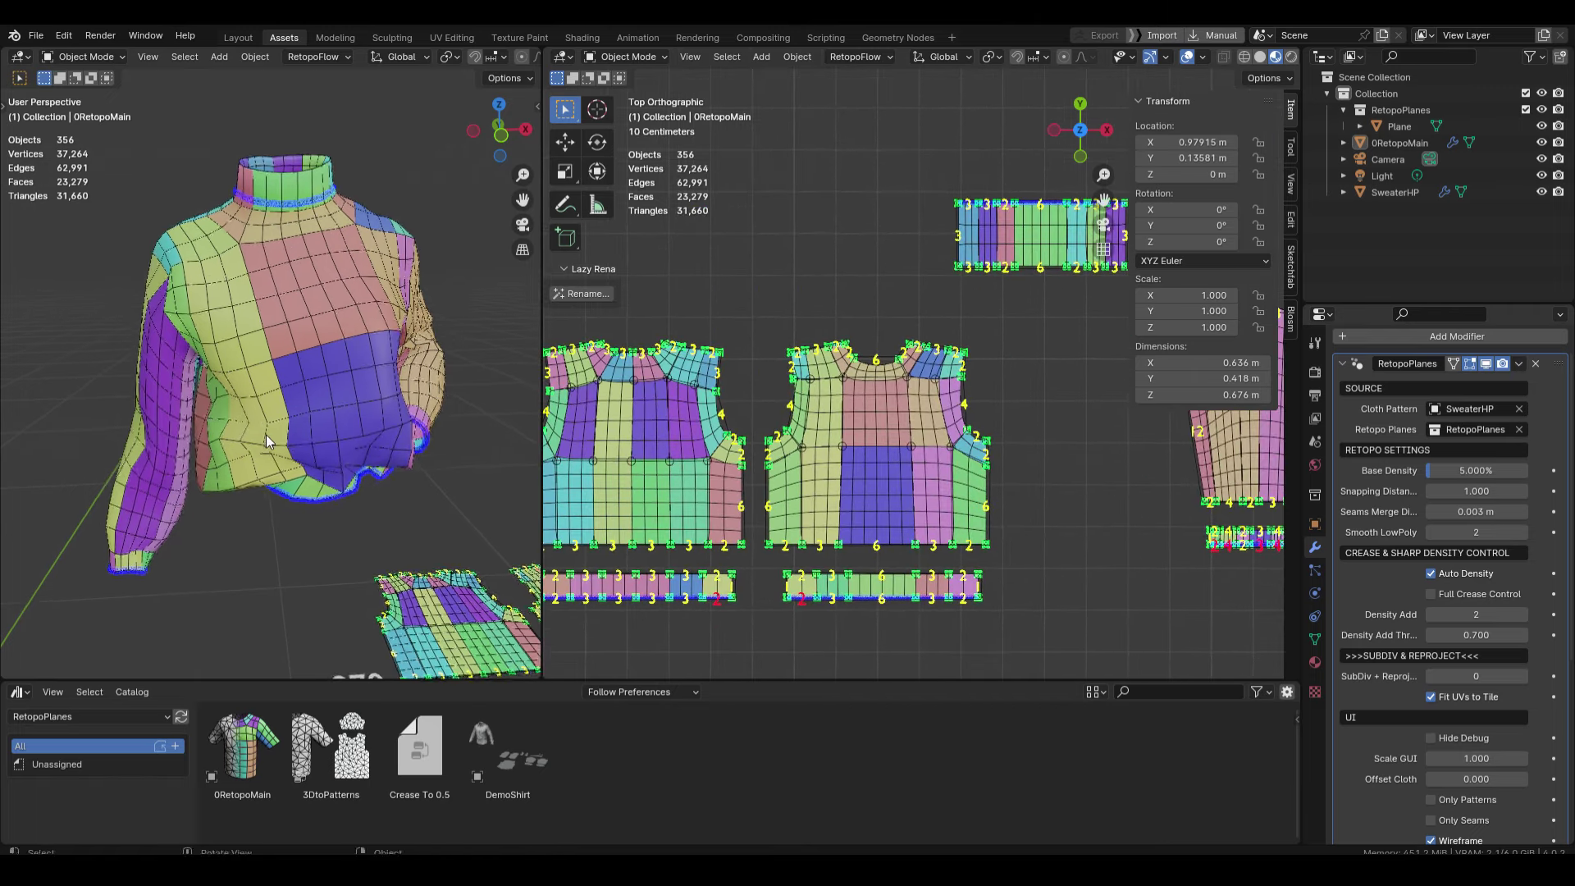
{"action": "scroll", "coordinate": [771, 504], "scroll_direction": "up", "scroll_amount": 1}
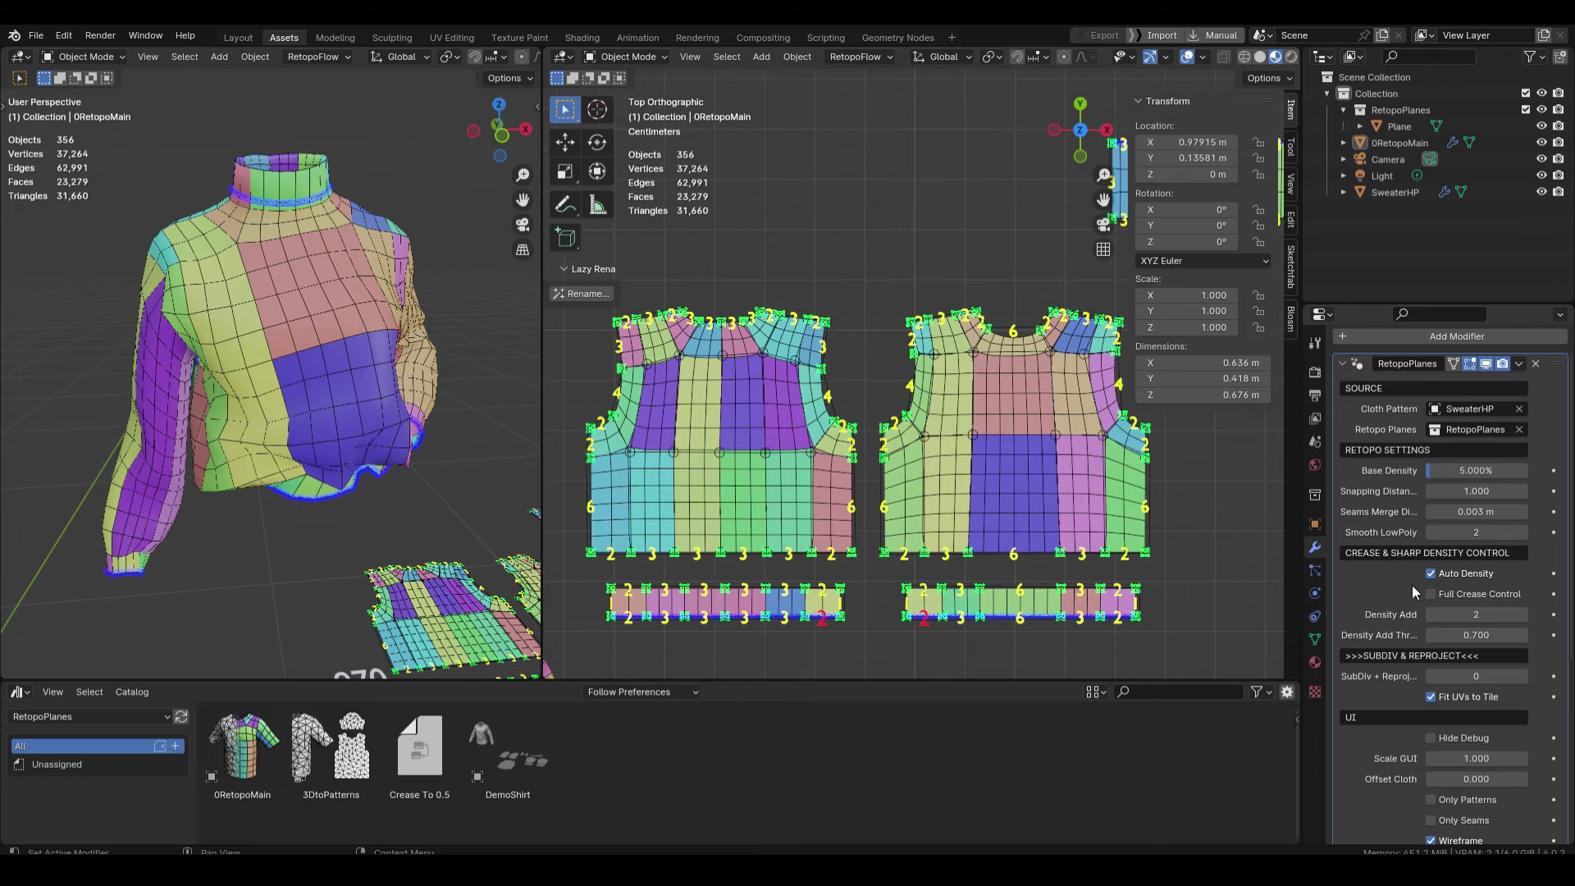
{"action": "left_click", "coordinate": [1432, 575]}
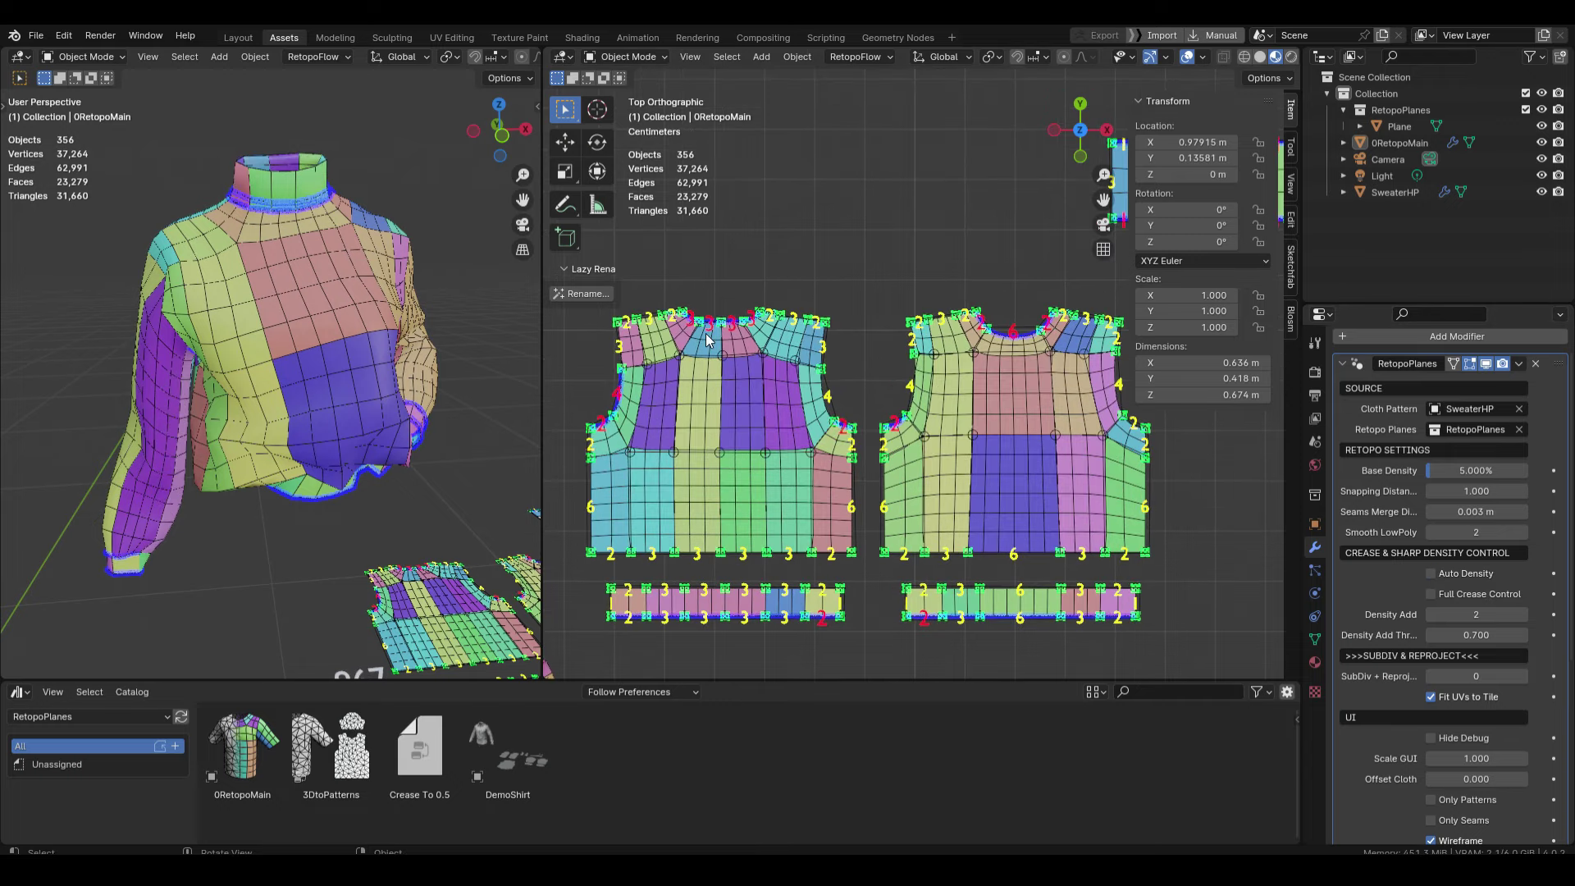
{"action": "middle_click_drag", "start_coordinate": [960, 447], "coordinate": [730, 450], "text": "shift"}
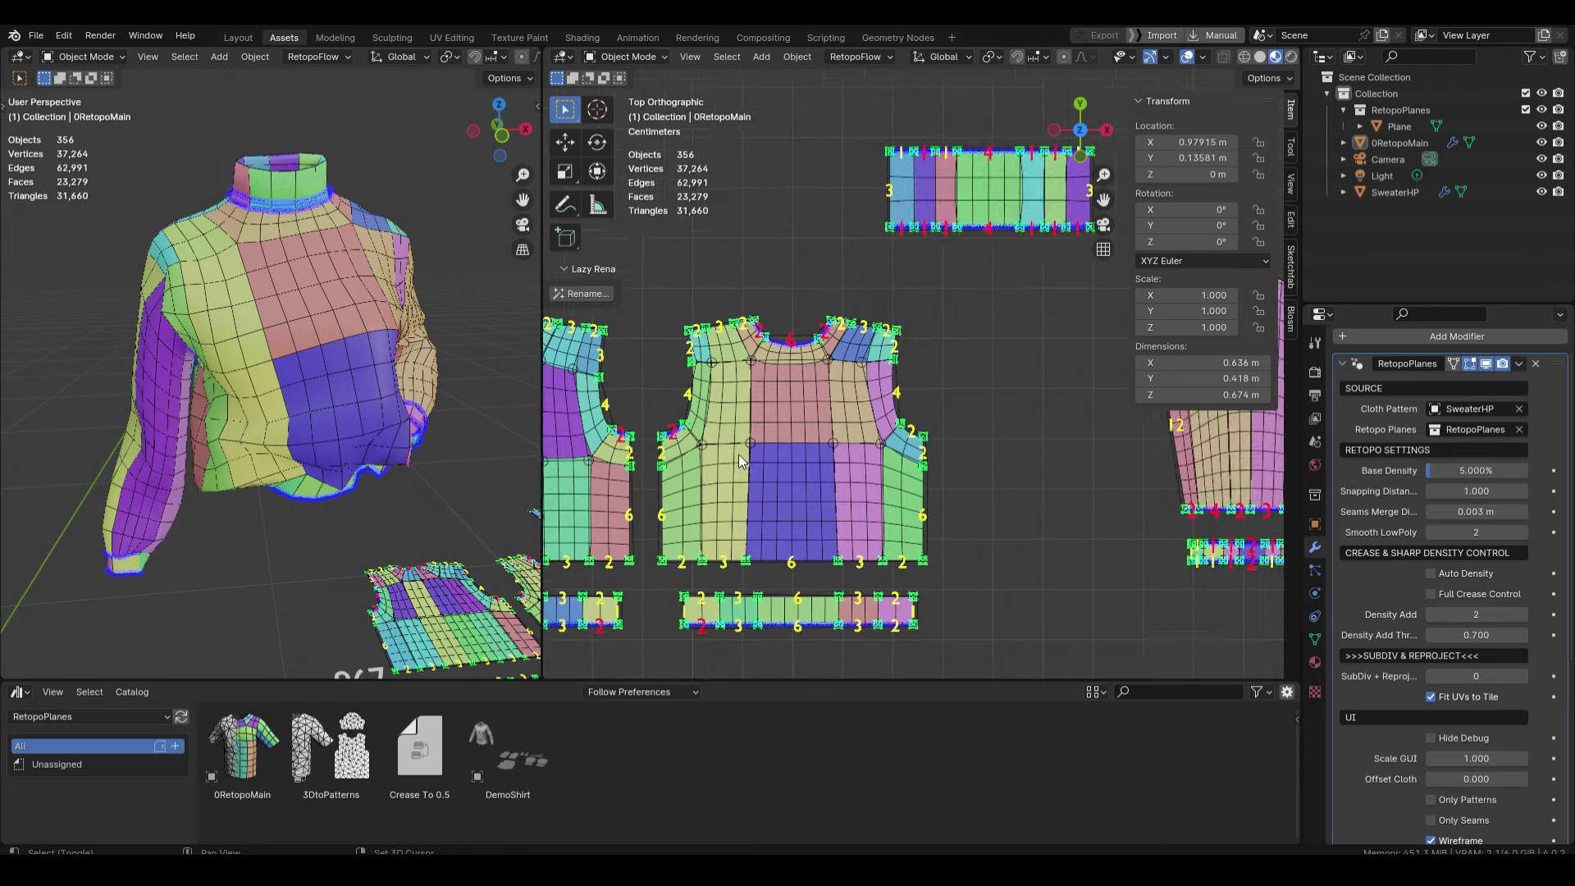
{"action": "scroll", "coordinate": [730, 450], "scroll_direction": "down", "scroll_amount": 2}
{"action": "middle_click_drag", "start_coordinate": [948, 443], "coordinate": [618, 500], "text": "shift"}
{"action": "scroll", "coordinate": [982, 434], "scroll_direction": "up", "scroll_amount": 4}
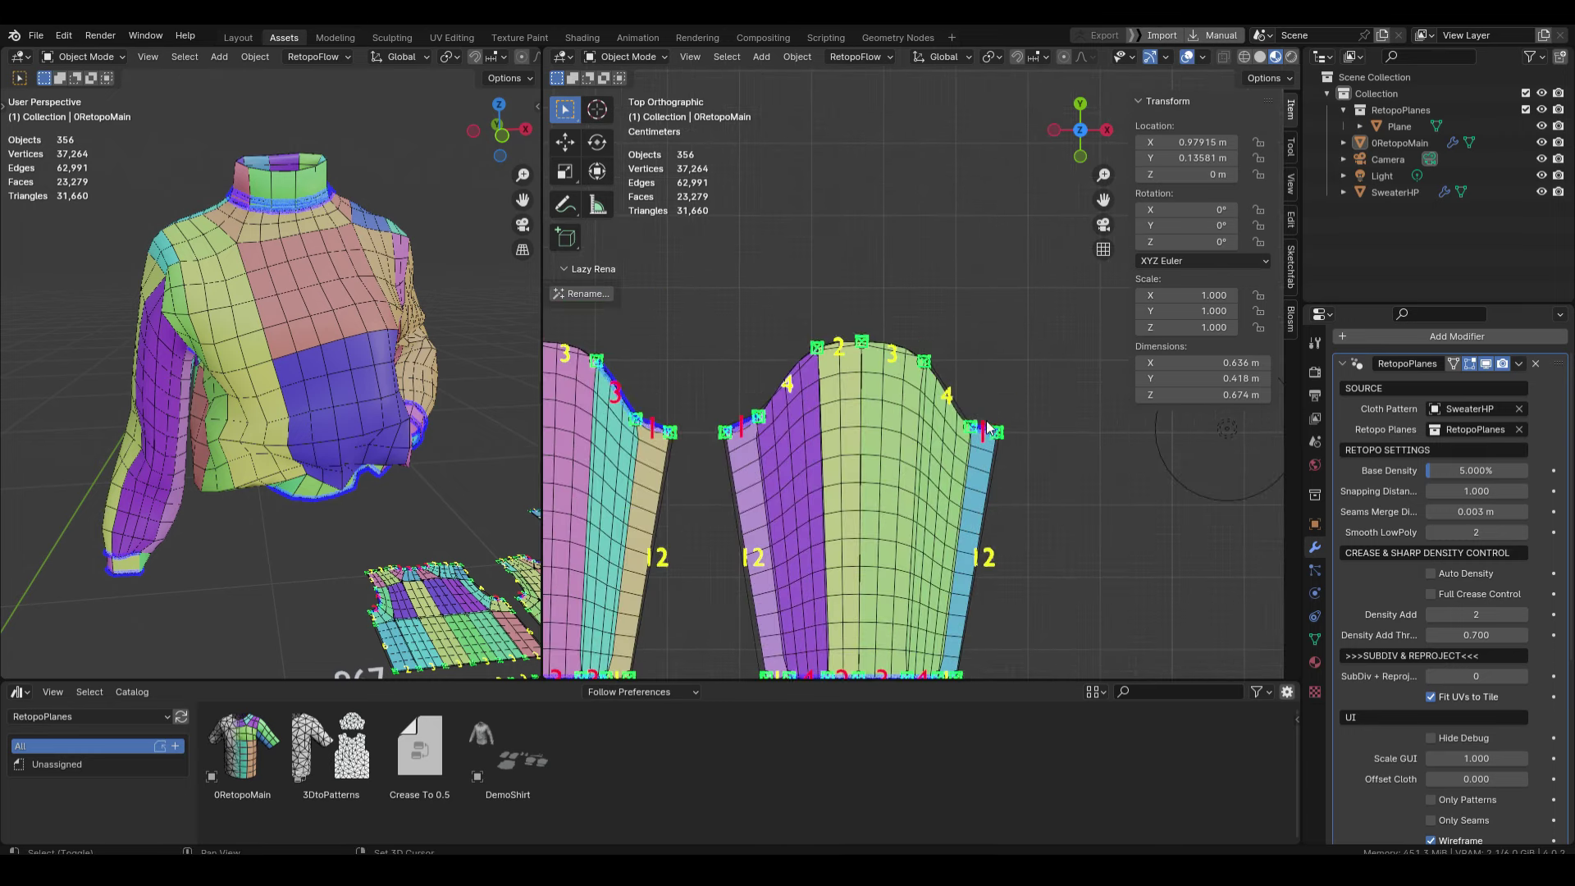
{"action": "middle_click_drag", "start_coordinate": [737, 488], "coordinate": [1238, 366], "text": "shift"}
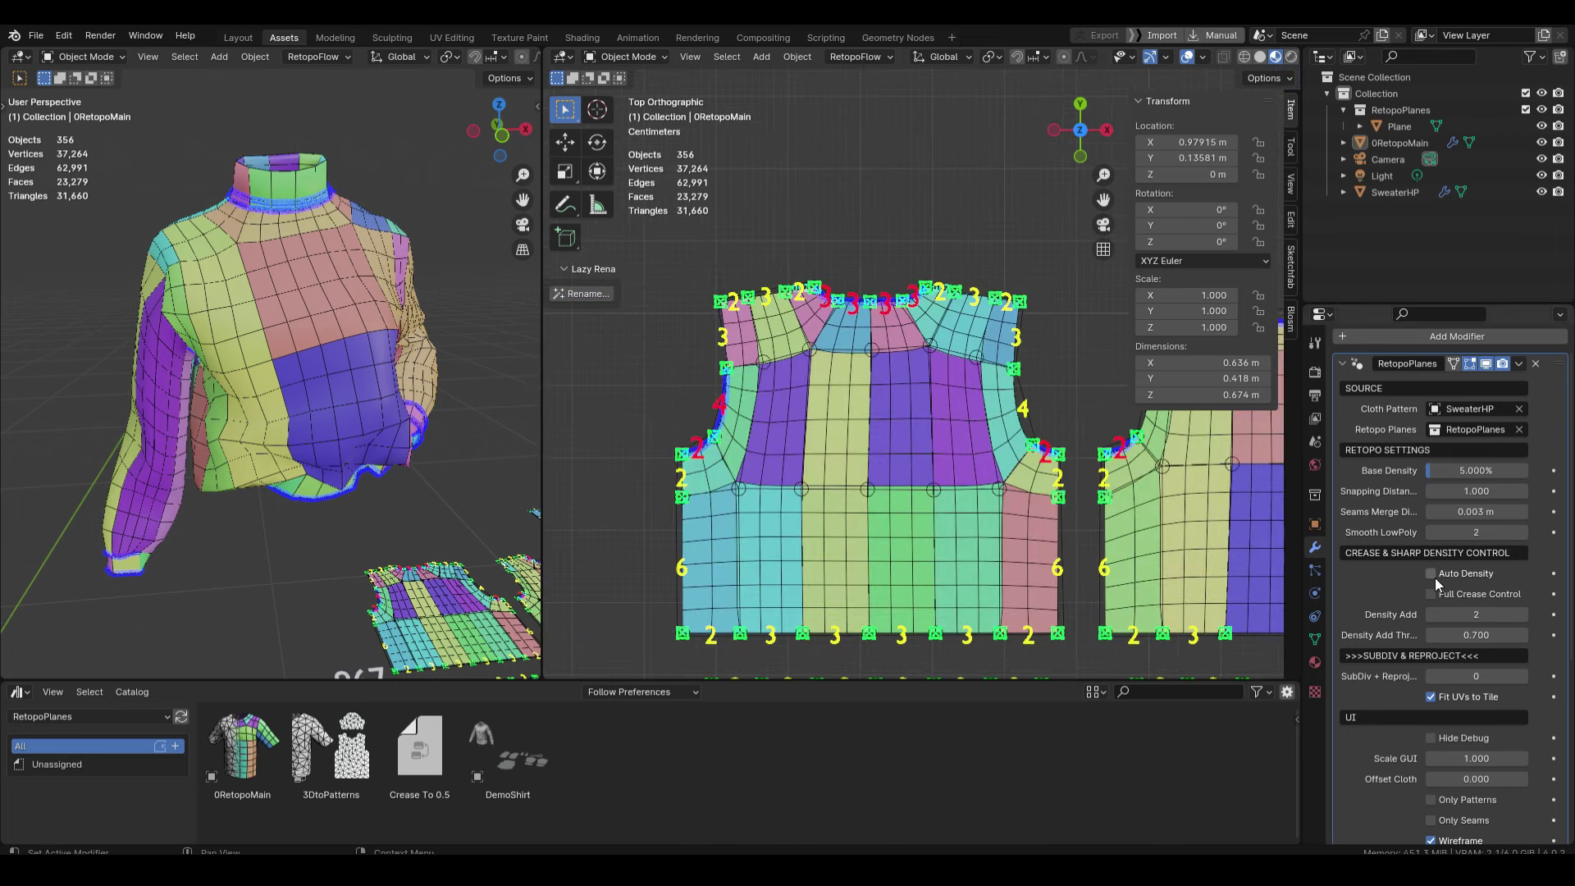
{"action": "left_click", "coordinate": [1433, 576]}
{"action": "middle_click_drag", "start_coordinate": [1150, 565], "coordinate": [1095, 560], "text": "shift"}
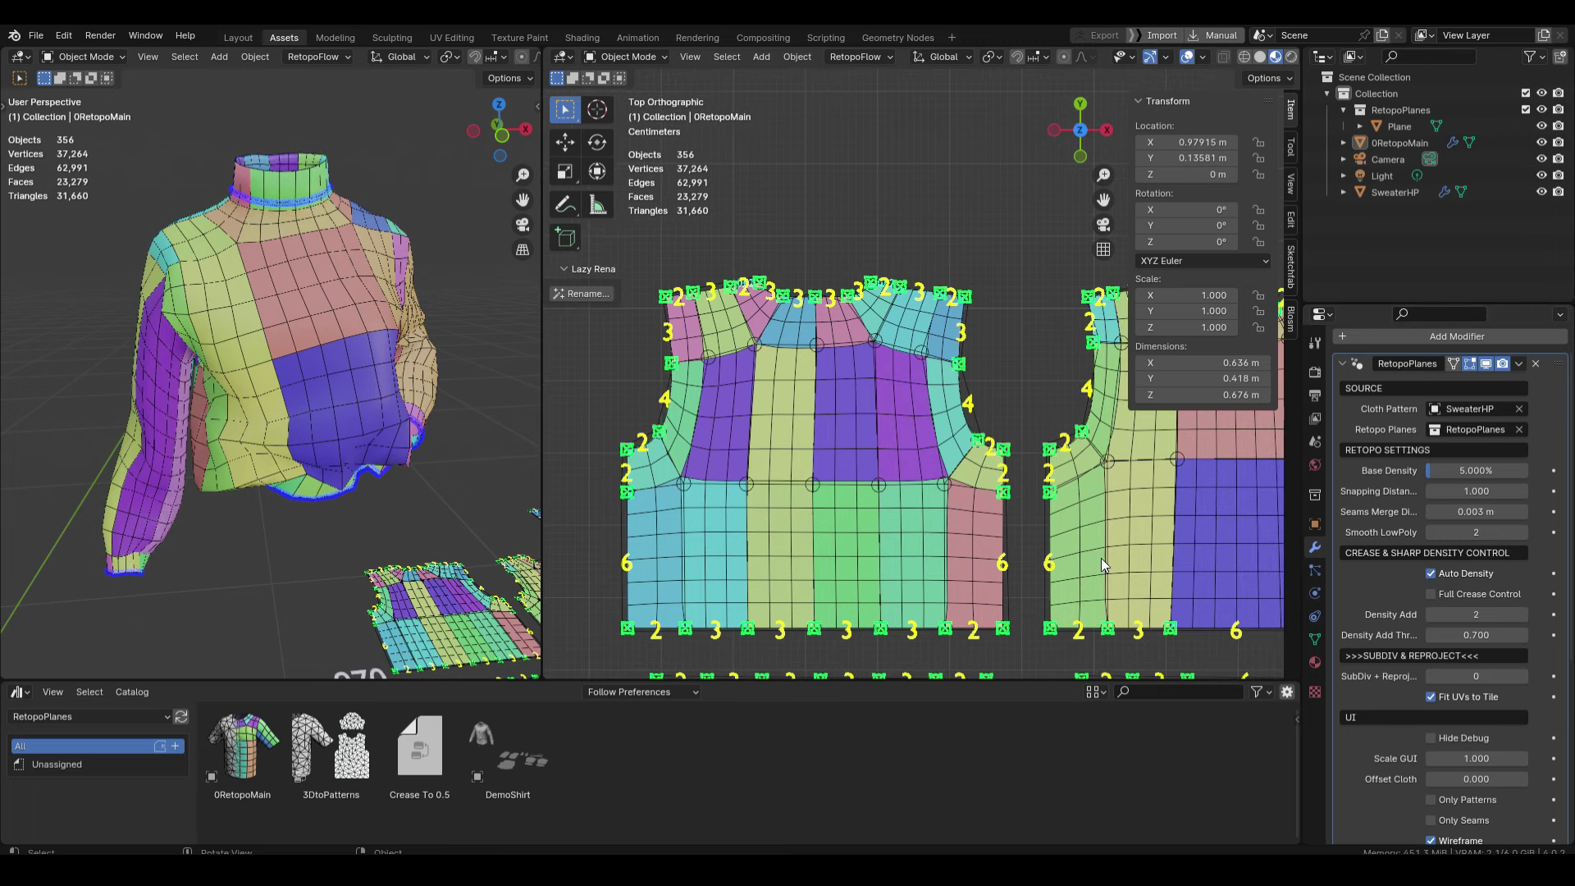
Turn on the PolyLoops display and examine the edge loops on the 3D sweater and the flat pattern pieces
{"action": "scroll", "coordinate": [1437, 669], "scroll_direction": "down", "scroll_amount": 8}
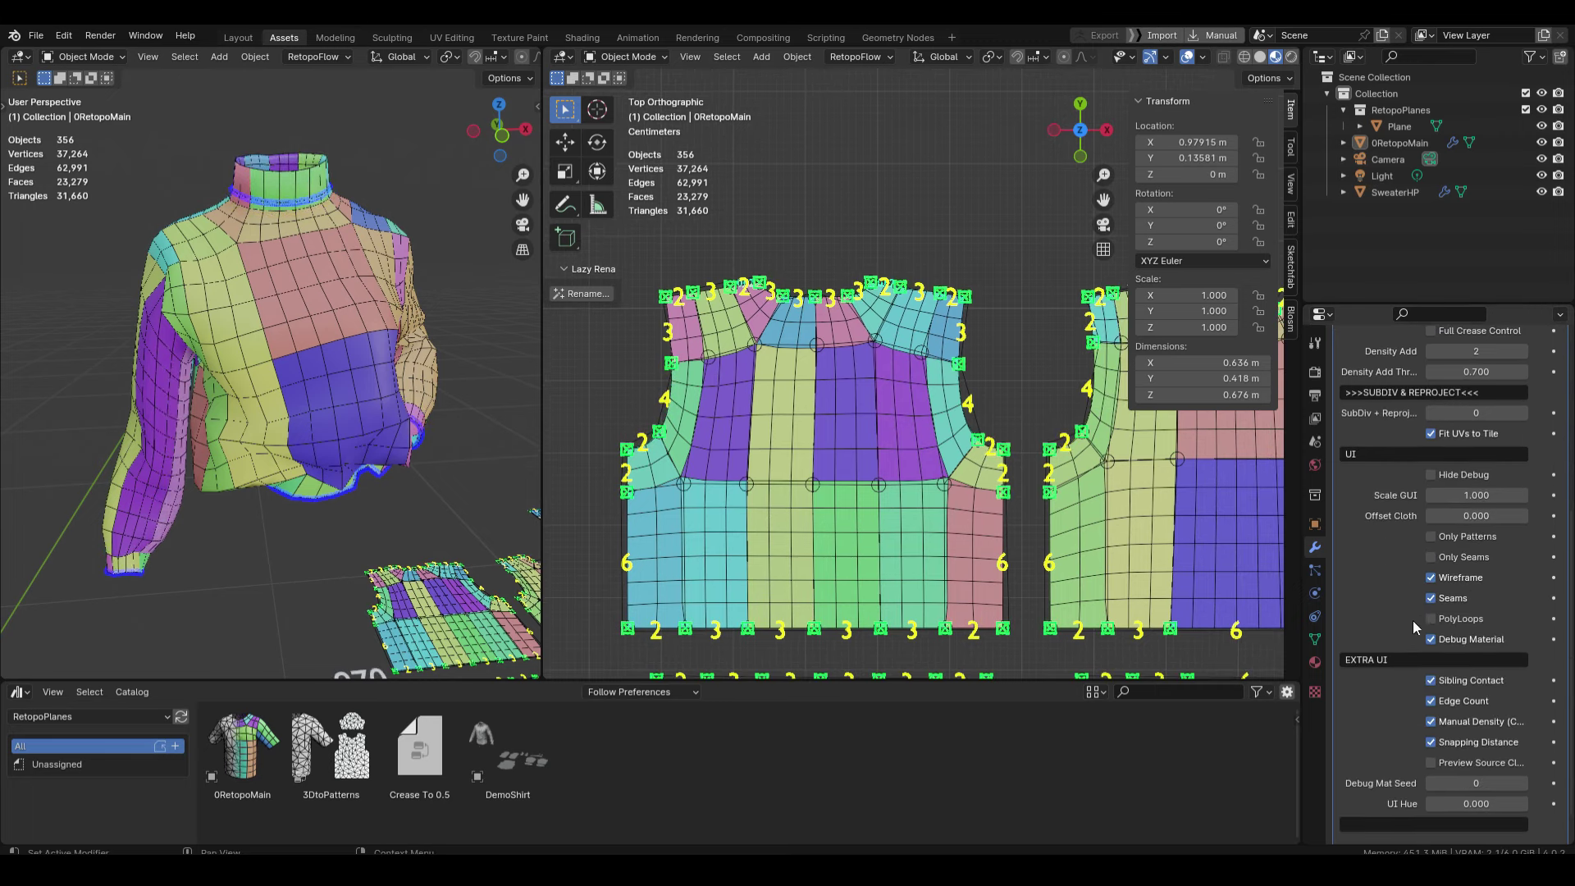
{"action": "left_click", "coordinate": [1431, 619]}
{"action": "middle_click_drag", "start_coordinate": [262, 410], "coordinate": [161, 573]}
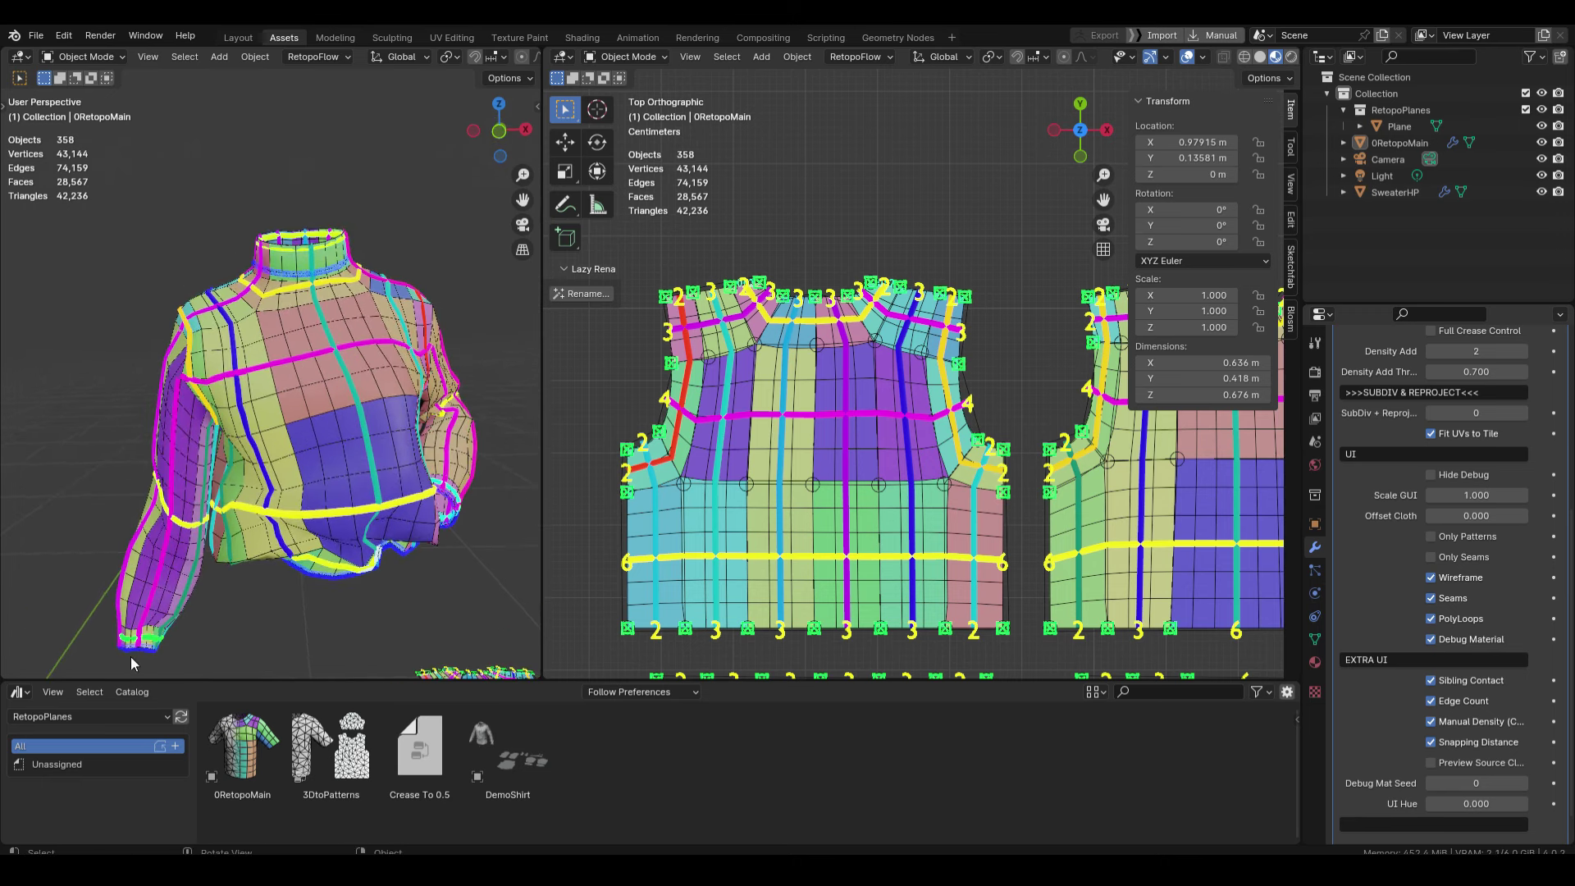
{"action": "middle_click_drag", "start_coordinate": [421, 372], "coordinate": [478, 411]}
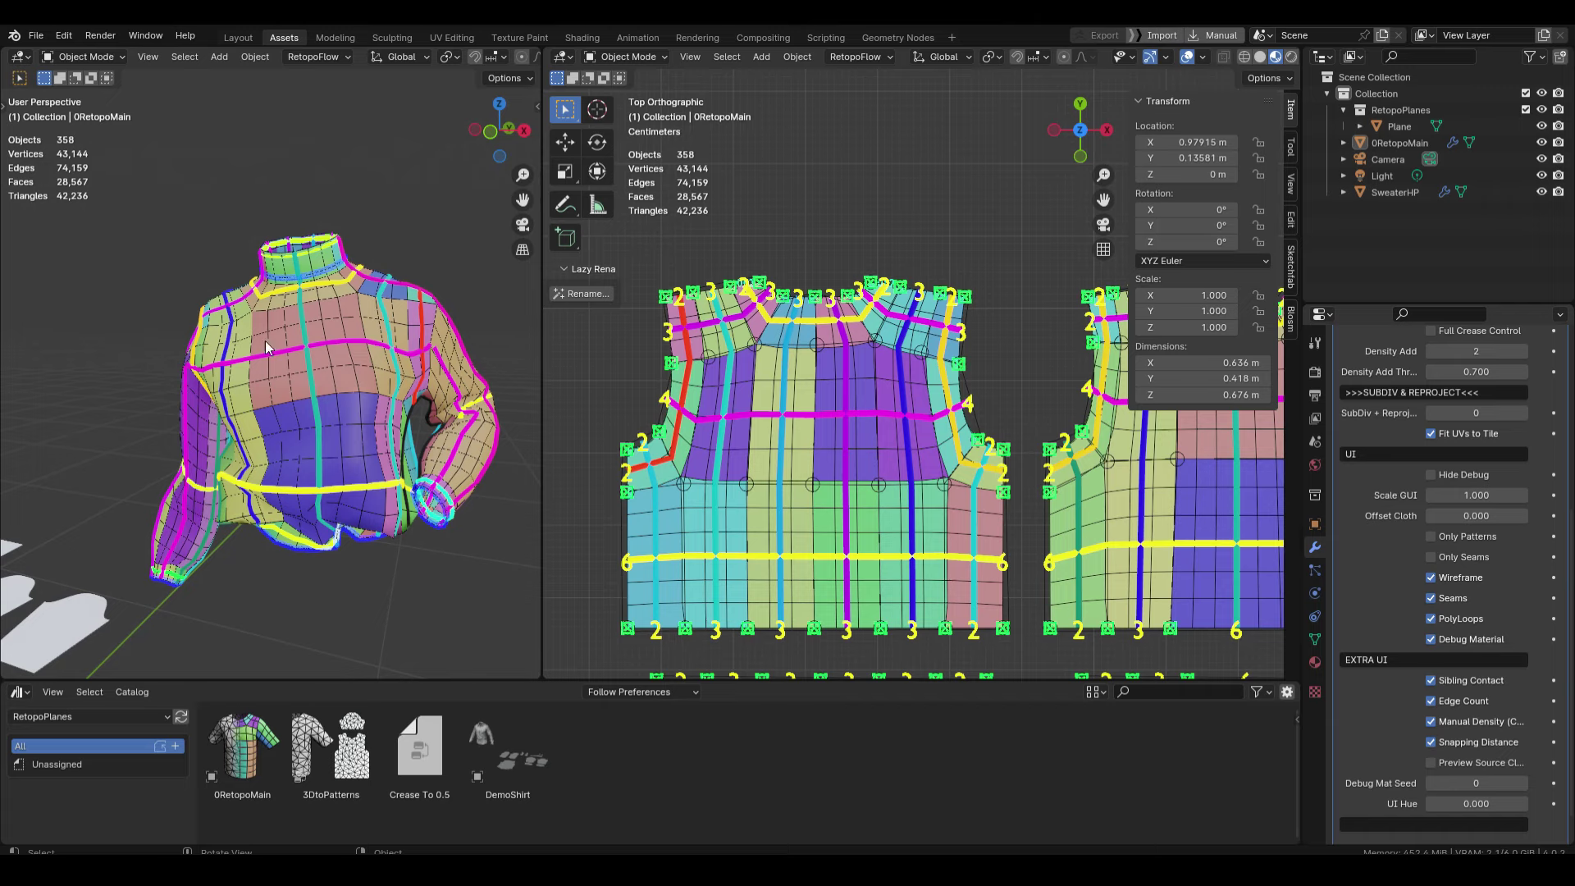
{"action": "middle_click_drag", "start_coordinate": [183, 514], "coordinate": [366, 408]}
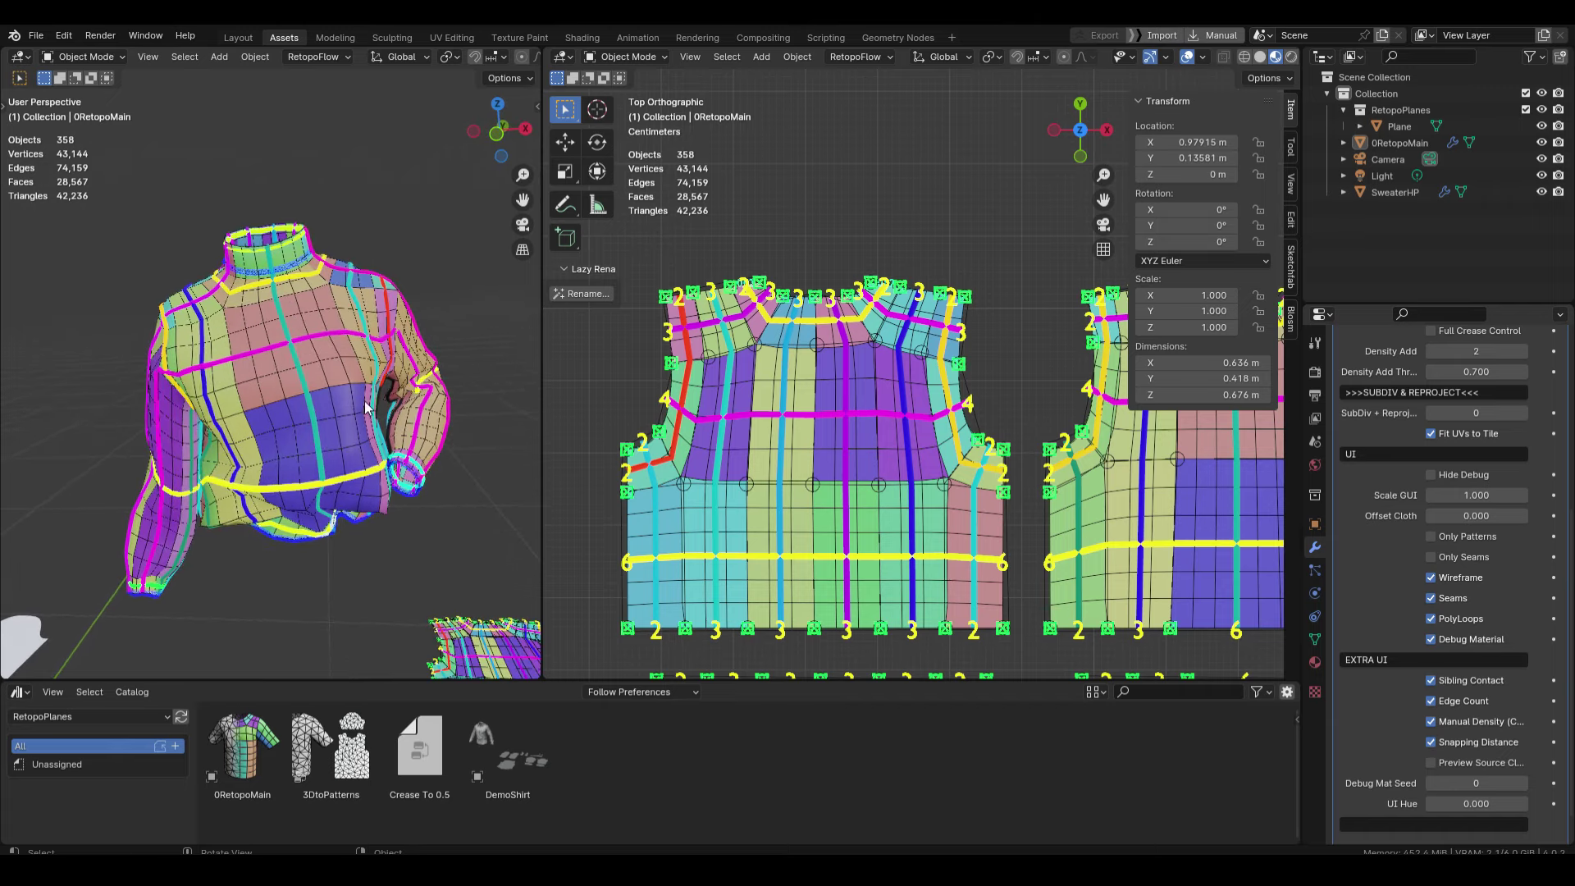
{"action": "middle_click_drag", "start_coordinate": [1114, 505], "coordinate": [593, 492], "text": "shift"}
{"action": "scroll", "coordinate": [603, 476], "scroll_direction": "down", "scroll_amount": 4}
{"action": "scroll", "coordinate": [968, 448], "scroll_direction": "up", "scroll_amount": 5}
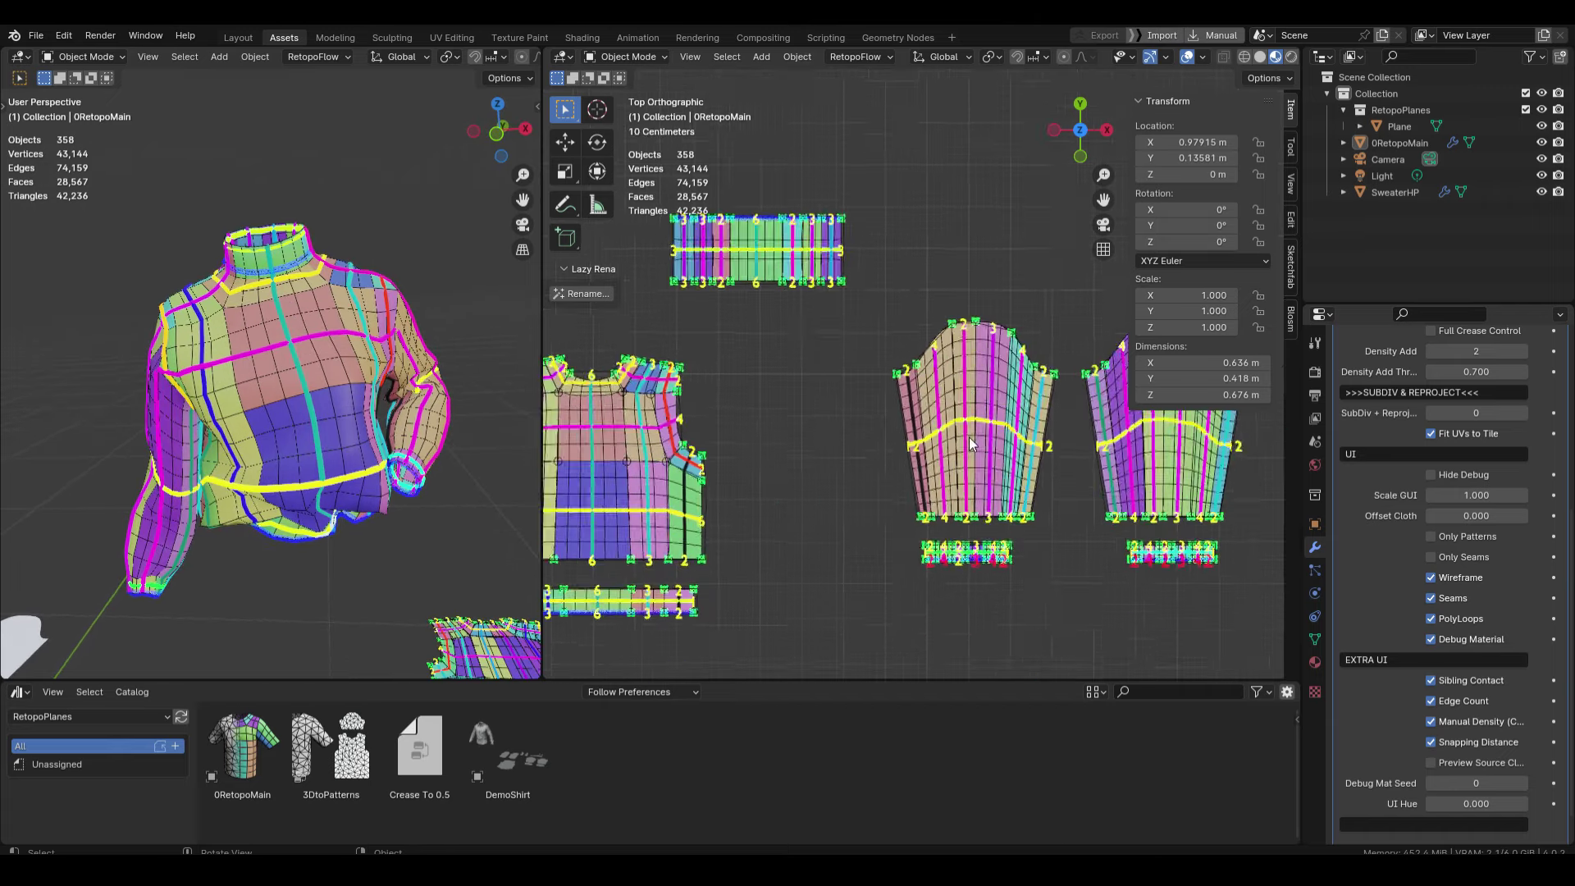
{"action": "middle_click_drag", "start_coordinate": [814, 471], "coordinate": [1148, 462], "text": "shift"}
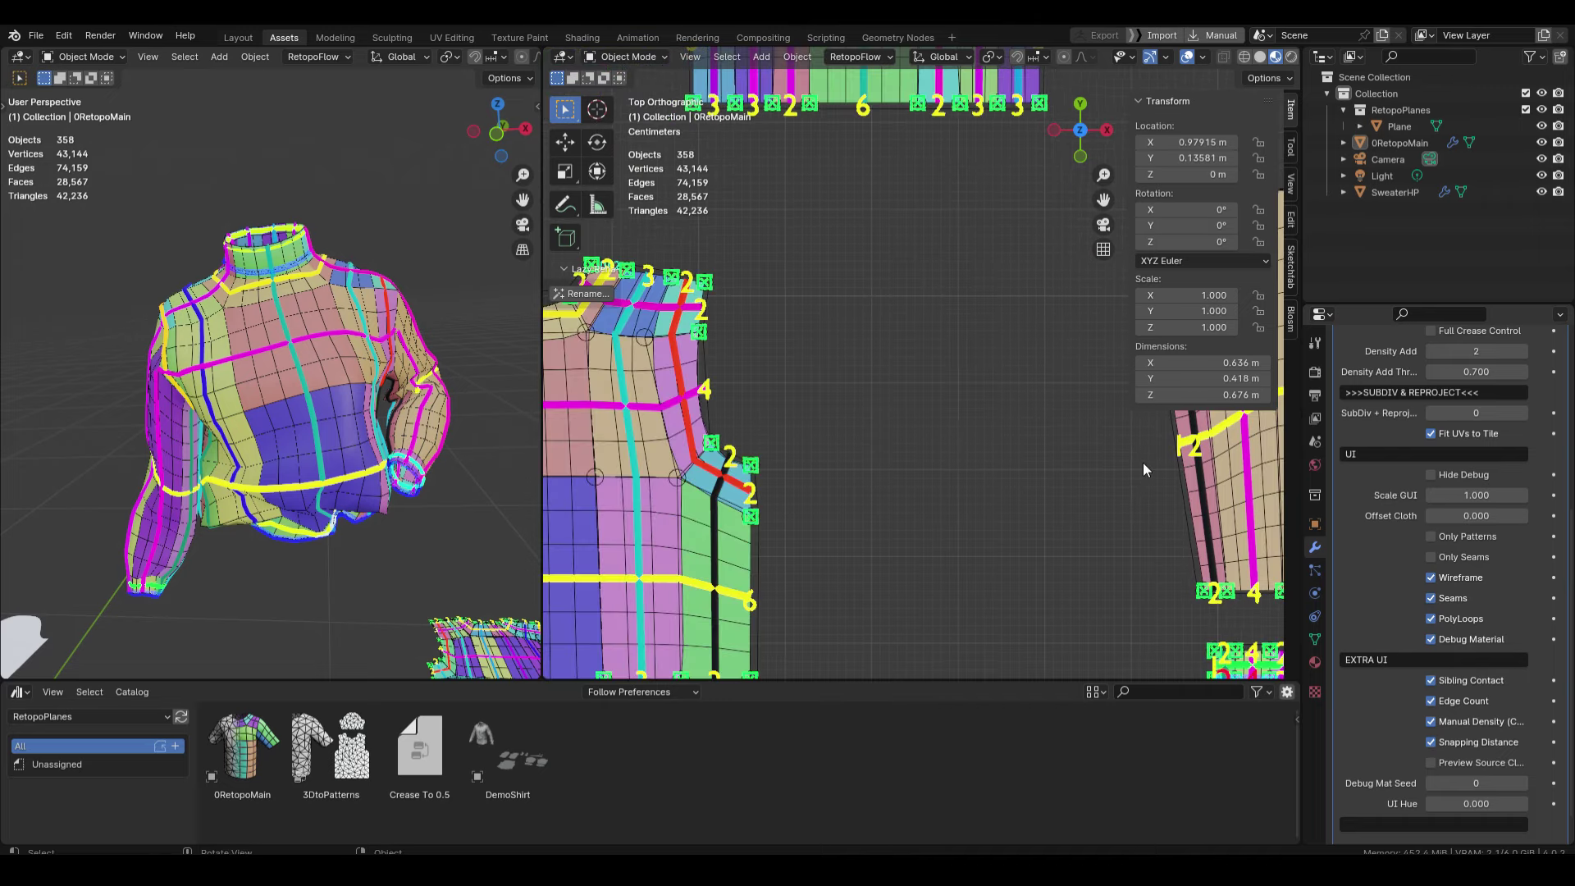
{"action": "scroll", "coordinate": [1144, 463], "scroll_direction": "down", "scroll_amount": 5}
{"action": "middle_click_drag", "start_coordinate": [700, 466], "coordinate": [838, 488], "text": "shift"}
{"action": "scroll", "coordinate": [913, 498], "scroll_direction": "up", "scroll_amount": 3}
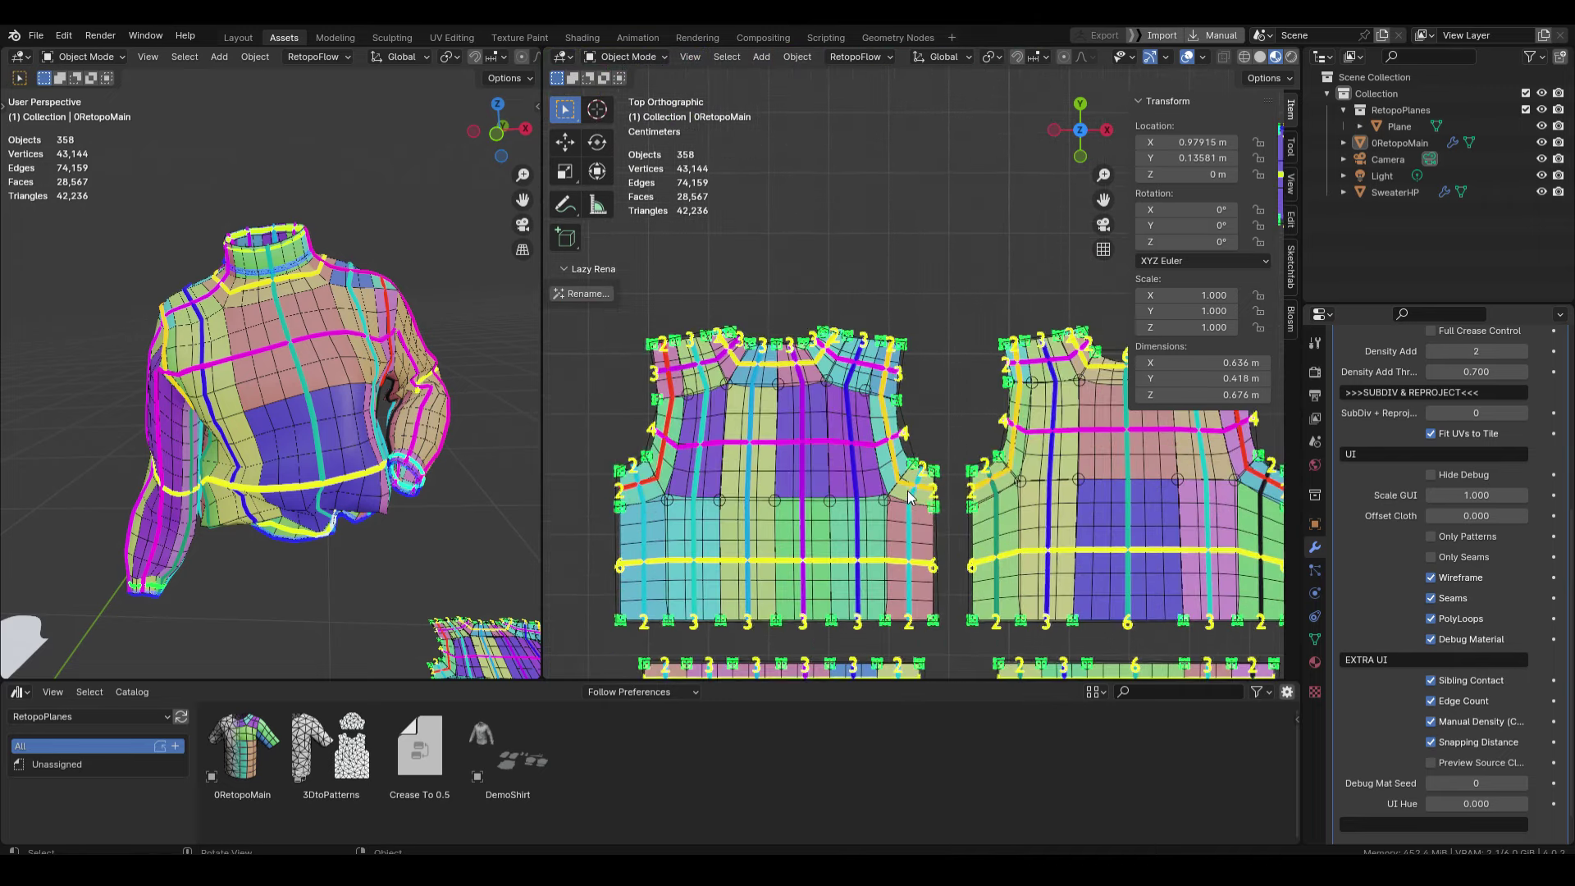
Take a closer look at the loops on the 3D sweater and turn the PolyLoops display off
{"action": "middle_click_drag", "start_coordinate": [309, 432], "coordinate": [310, 433]}
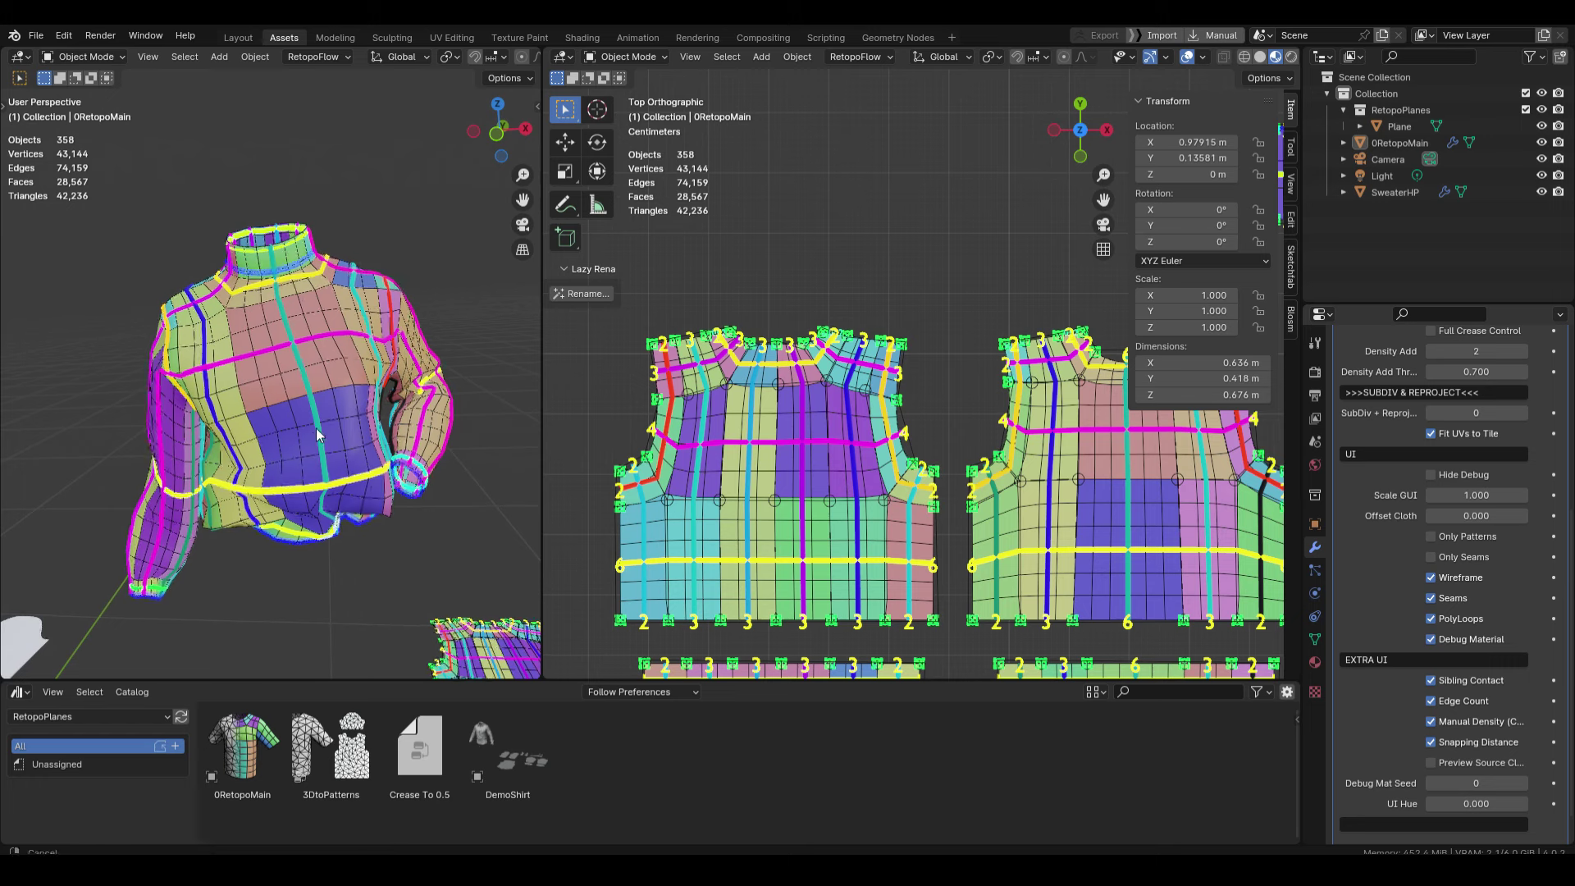
{"action": "scroll", "coordinate": [310, 434], "scroll_direction": "up", "scroll_amount": 1}
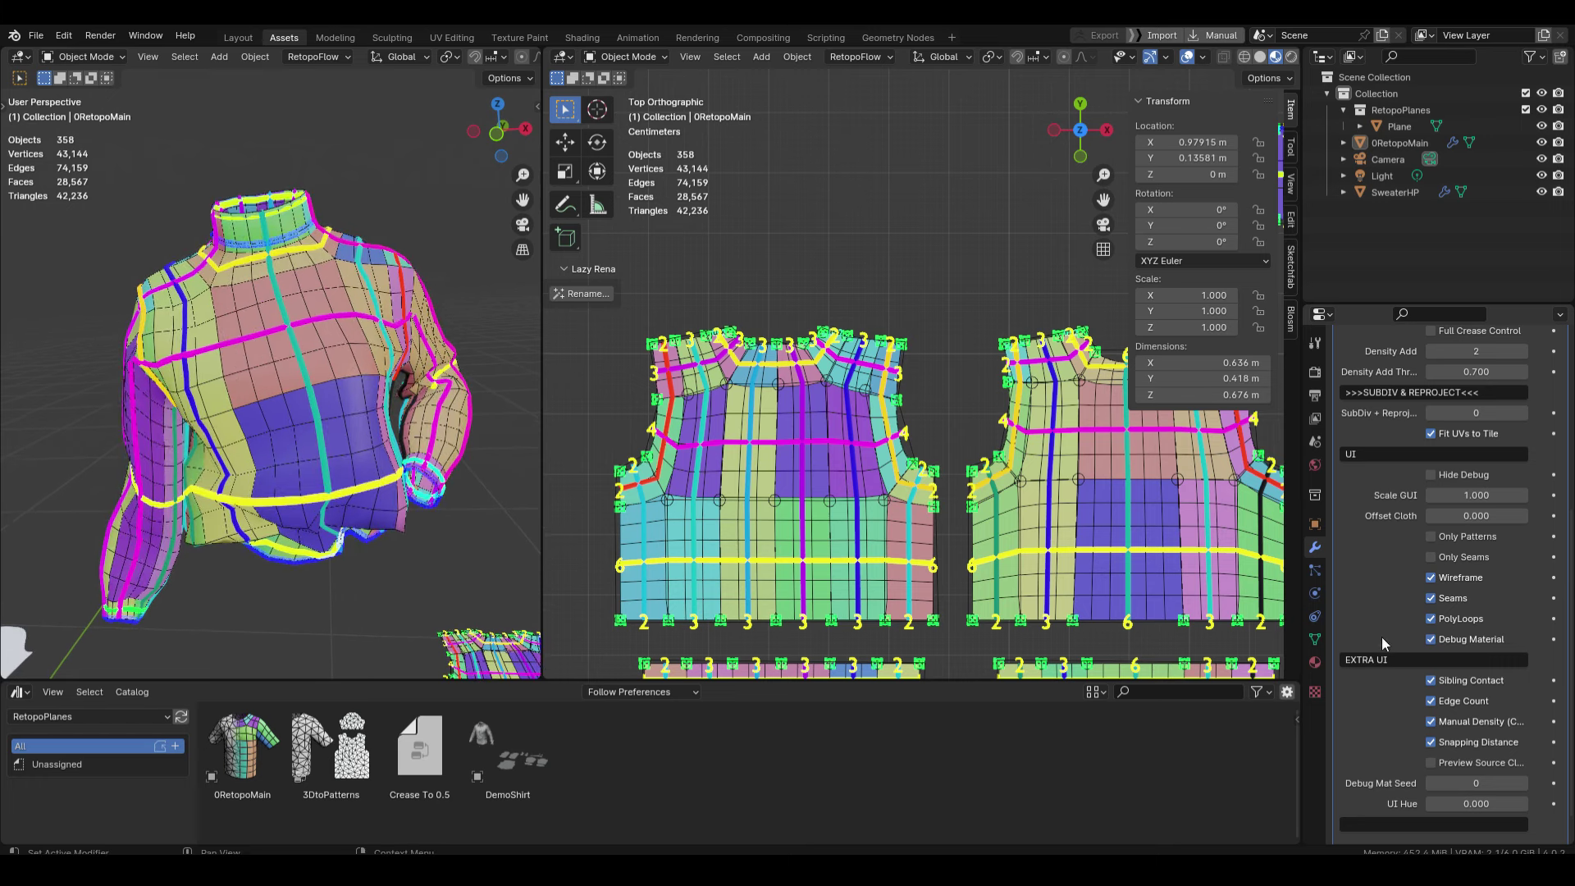
{"action": "left_click", "coordinate": [1432, 620]}
{"action": "scroll", "coordinate": [1377, 648], "scroll_direction": "up", "scroll_amount": 8}
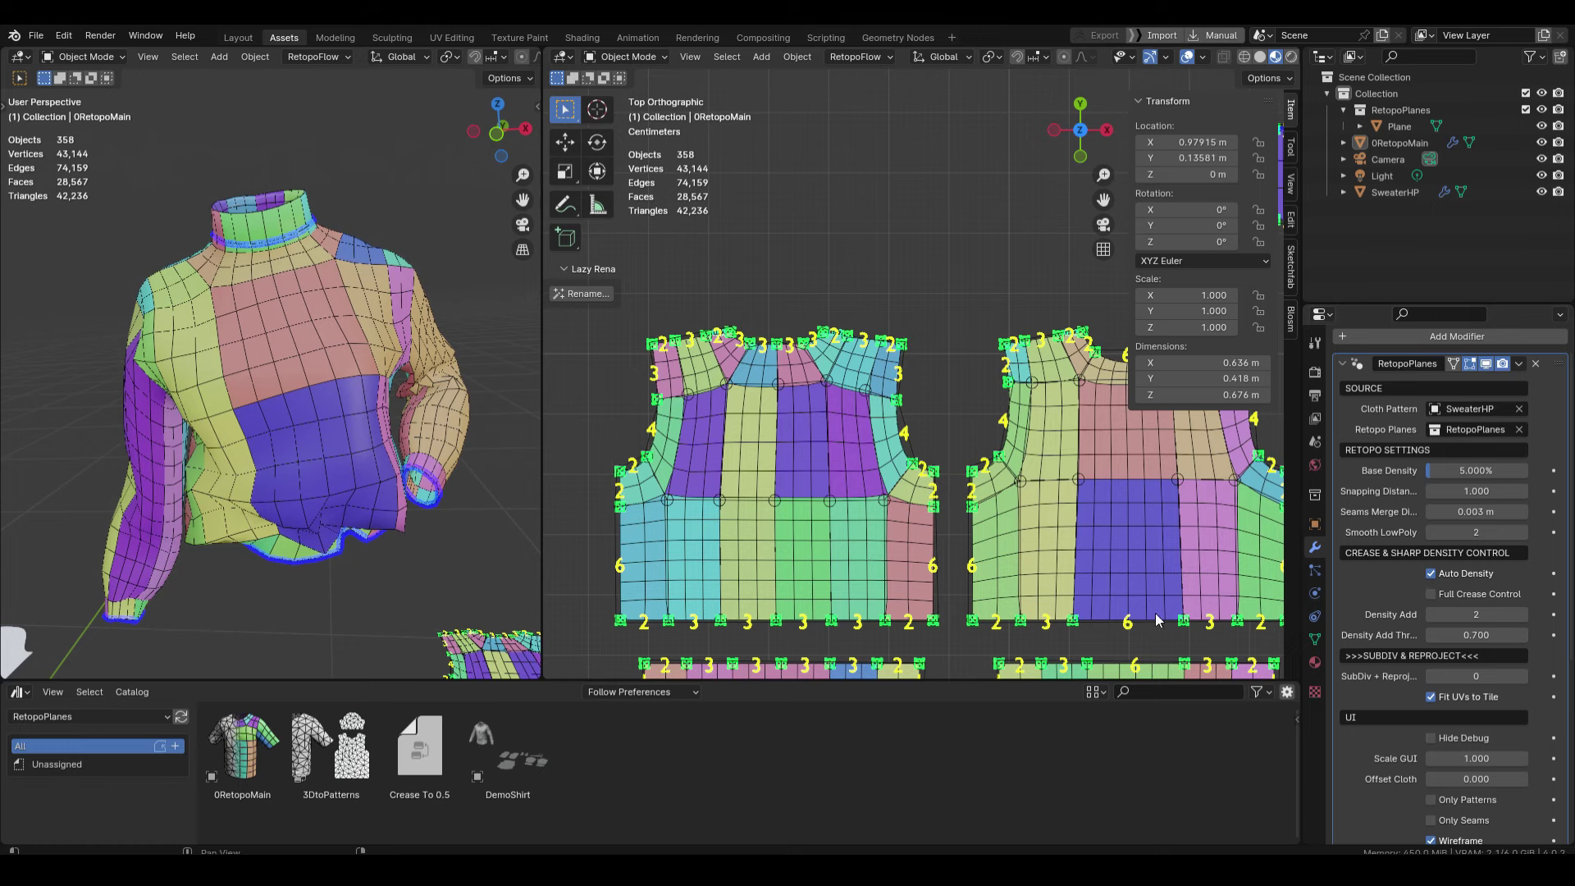
Try to change the crease of the left-hand body piece's armhole edge on the Plane object
{"action": "middle_click_drag", "start_coordinate": [763, 550], "coordinate": [783, 528], "text": "shift"}
{"action": "left_click", "coordinate": [940, 421]}
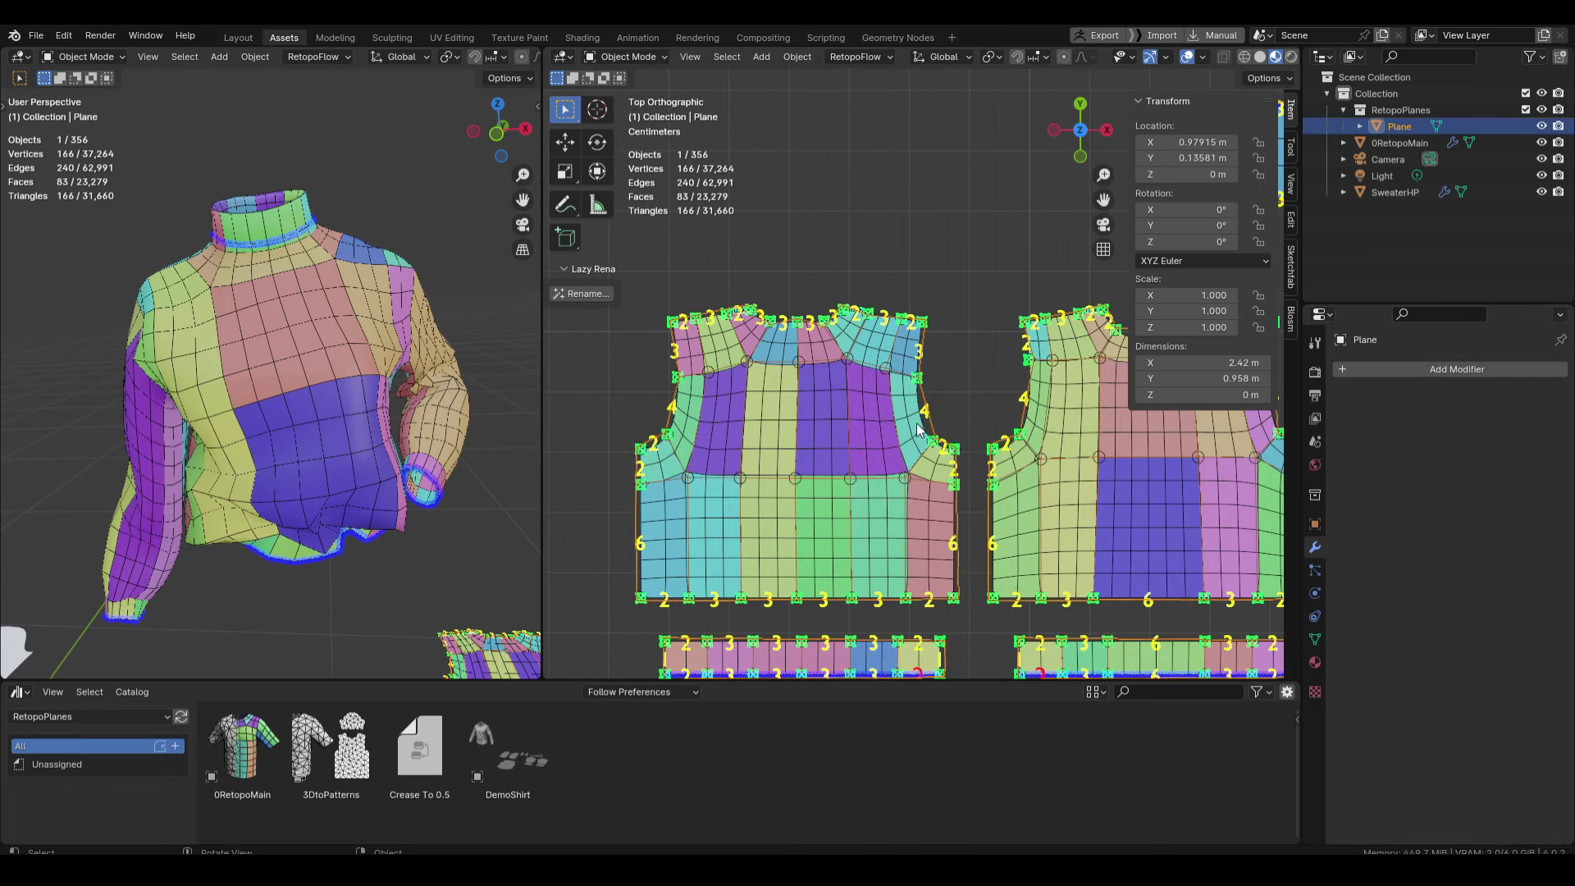
{"action": "key", "text": "Tab"}
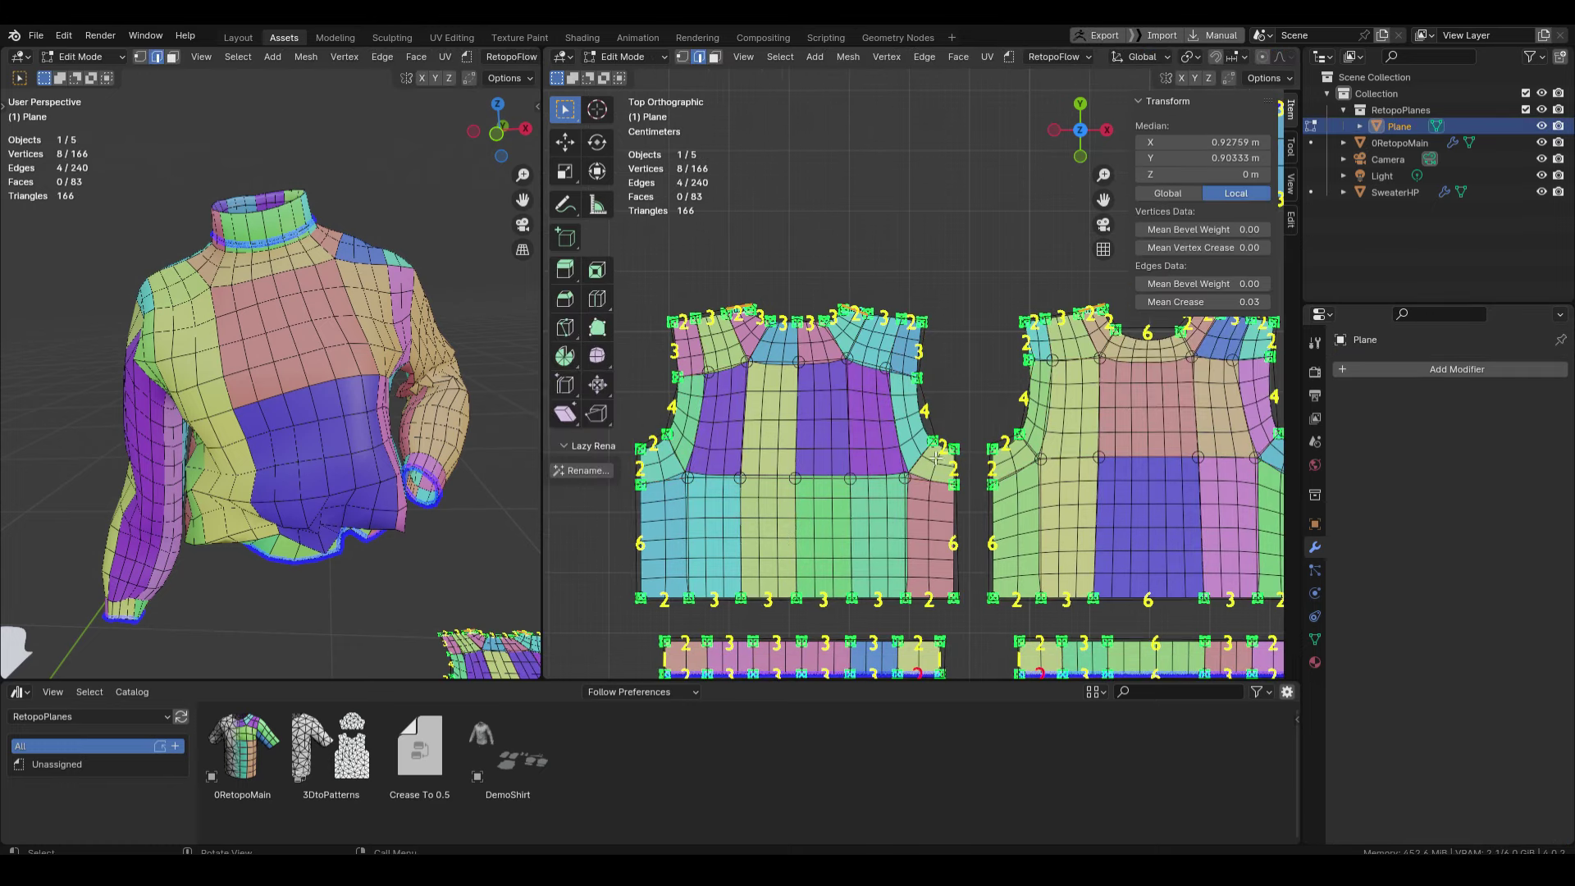
{"action": "left_click", "coordinate": [672, 406]}
{"action": "scroll", "coordinate": [740, 531], "scroll_direction": "down", "scroll_amount": 4}
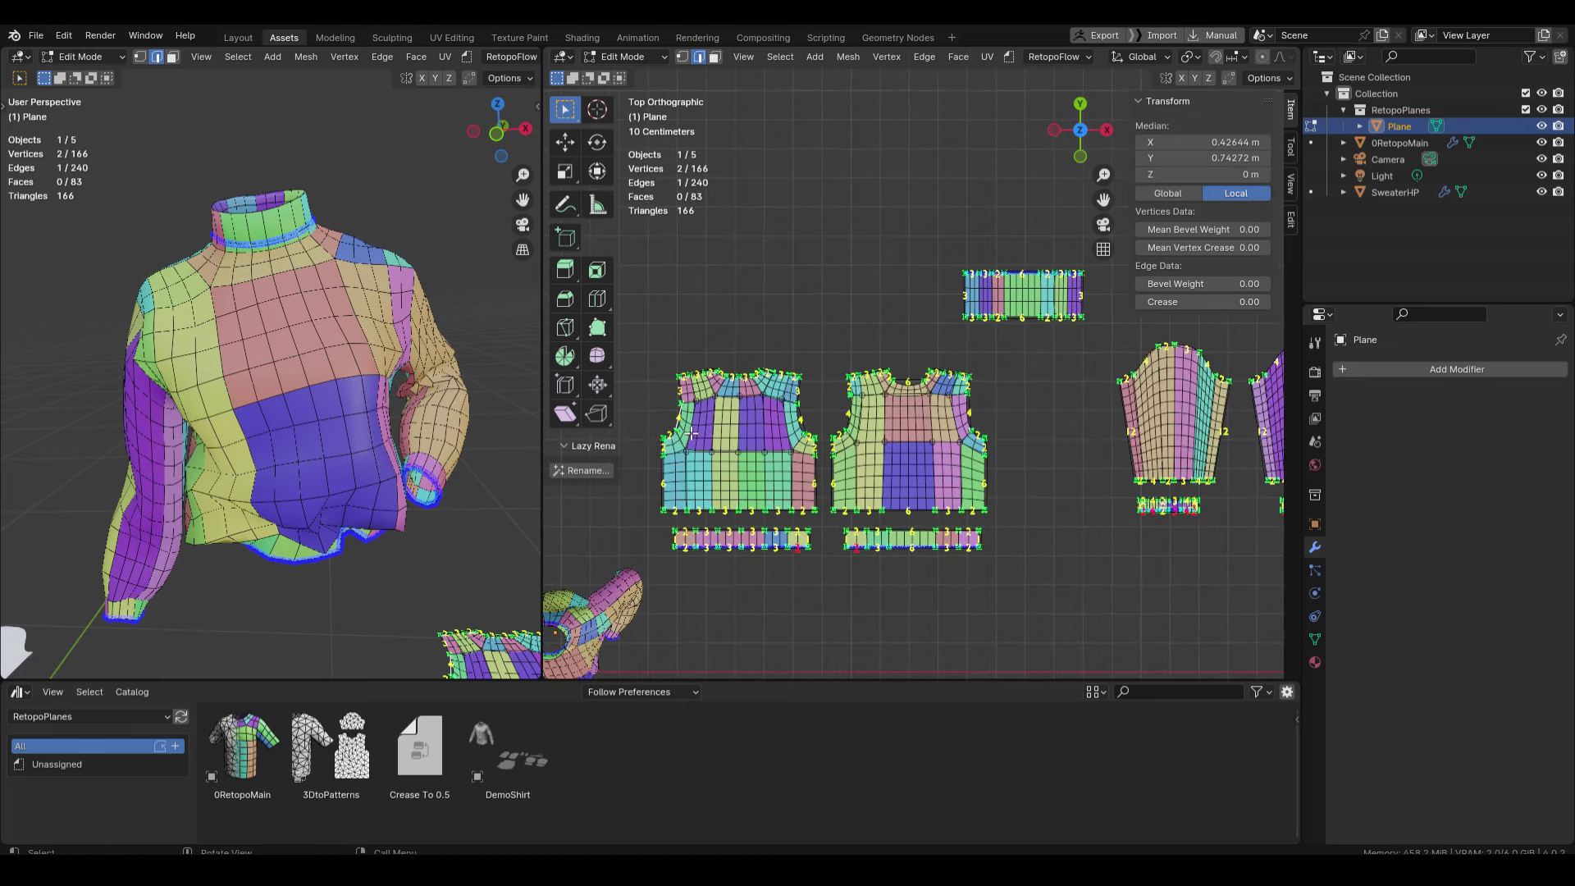
{"action": "middle_click_drag", "start_coordinate": [740, 532], "coordinate": [930, 521], "text": "shift"}
{"action": "key", "text": "shift+e"}
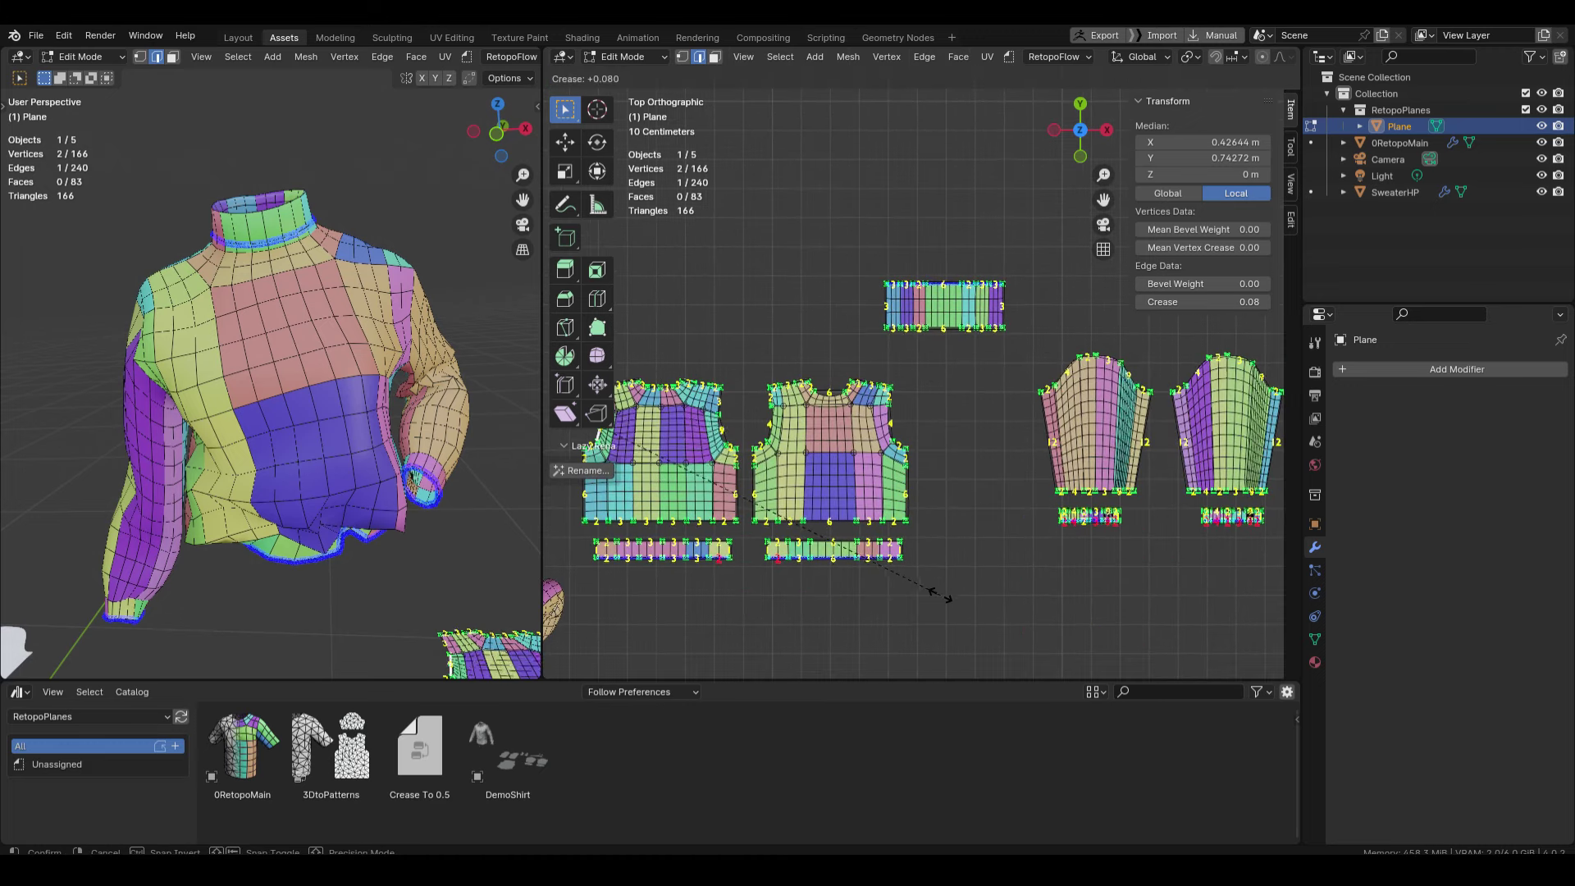
{"action": "right_click", "coordinate": [911, 568]}
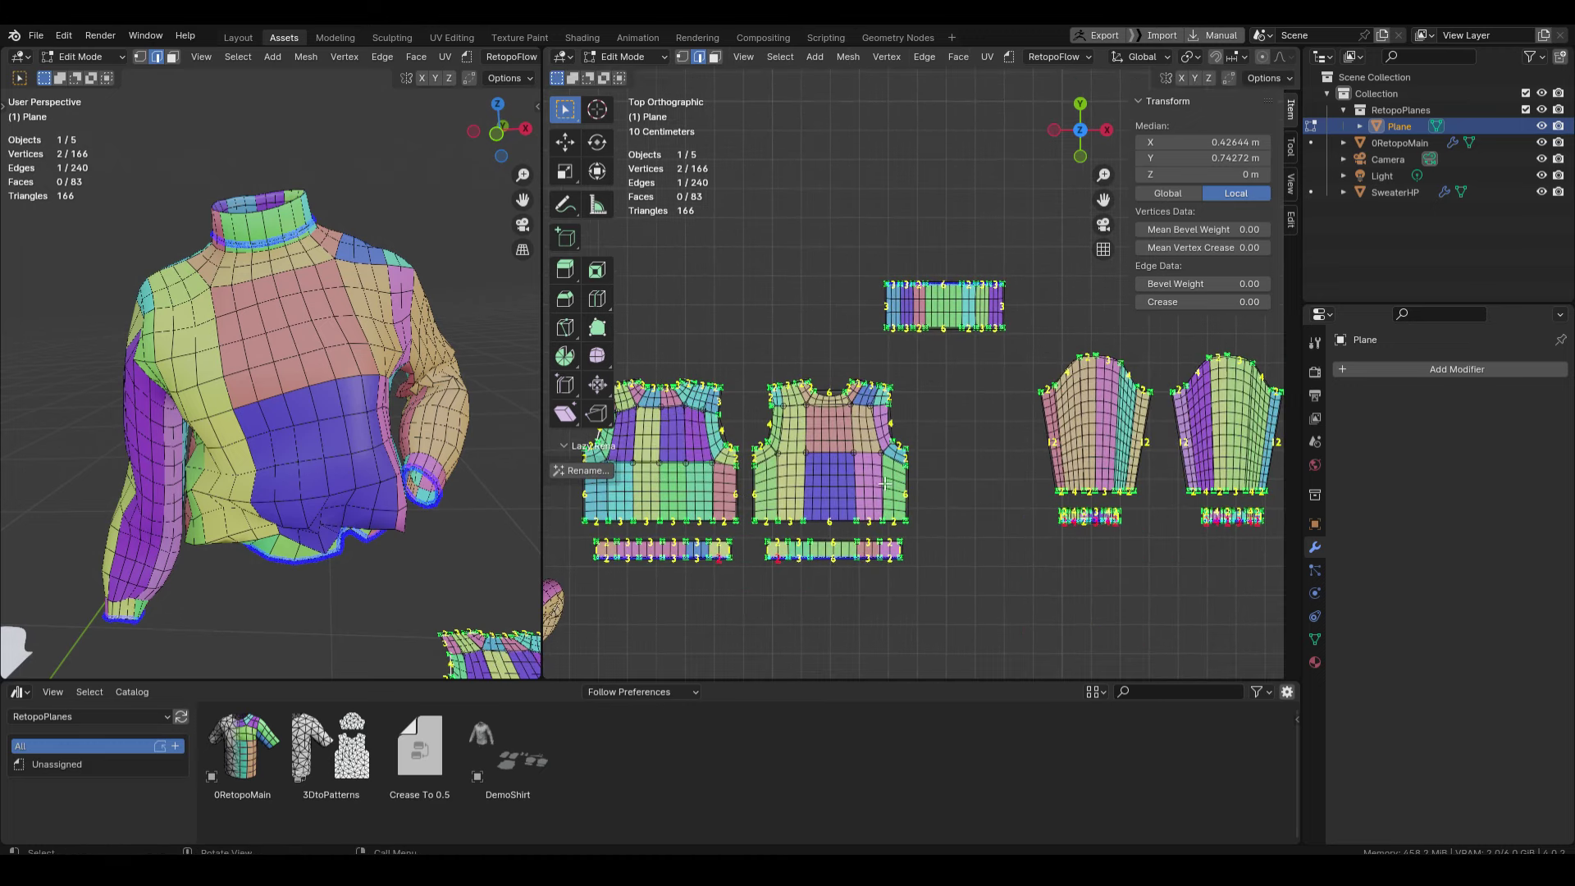
{"action": "key", "text": "shift+e"}
{"action": "right_click", "coordinate": [978, 533]}
Try to change the crease of a lower edge on the collar piece and leave mesh editing
{"action": "left_click", "coordinate": [921, 330]}
{"action": "key", "text": "shift+e"}
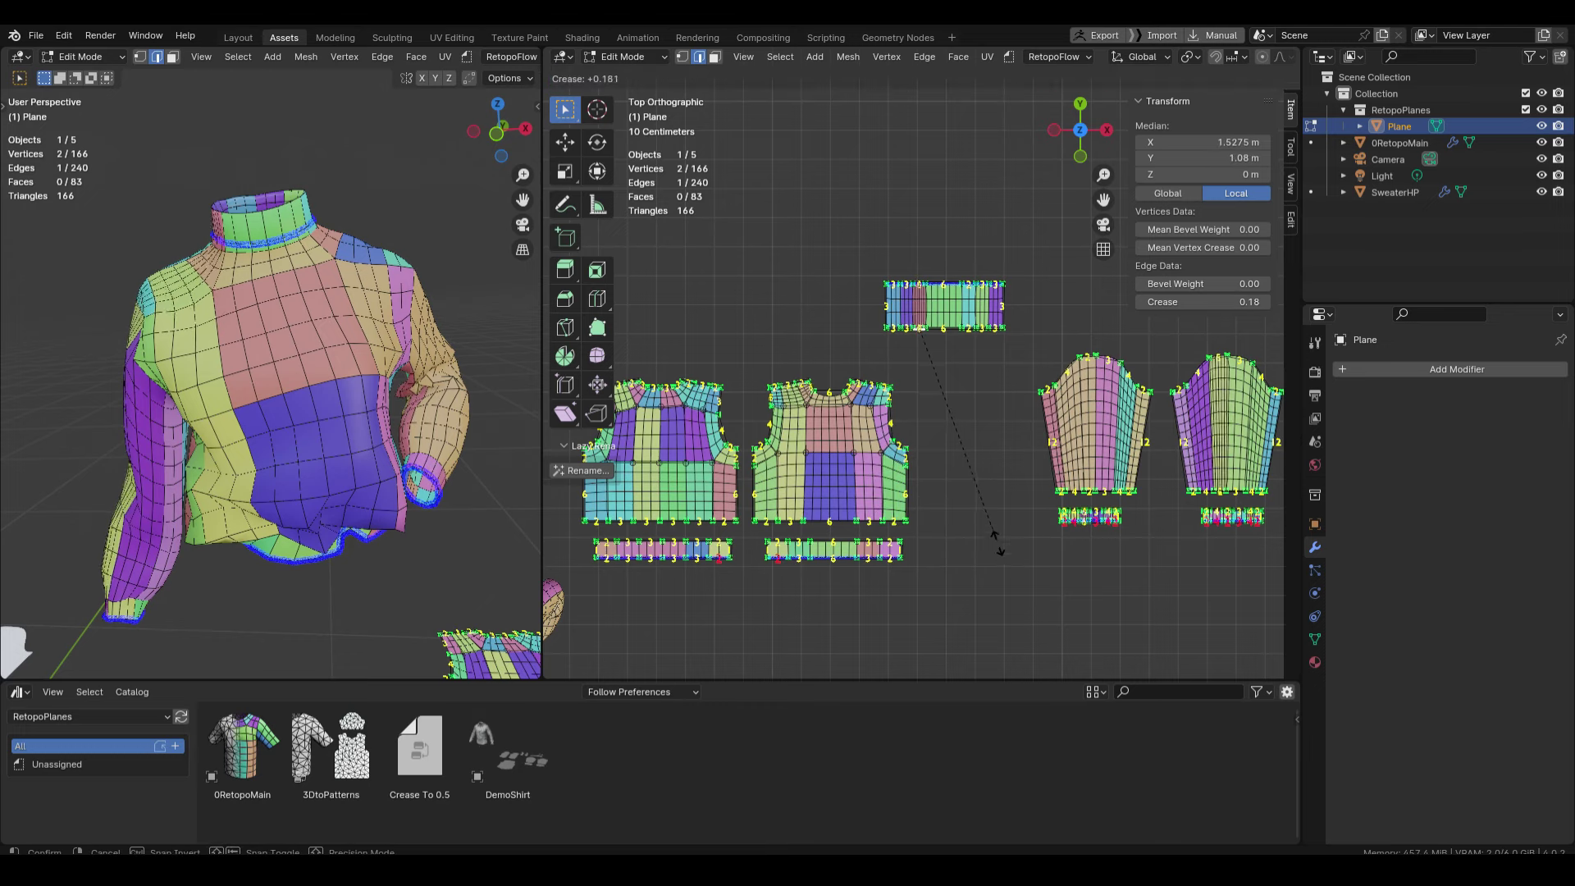
{"action": "key", "text": "Escape"}
{"action": "key", "text": "Tab"}
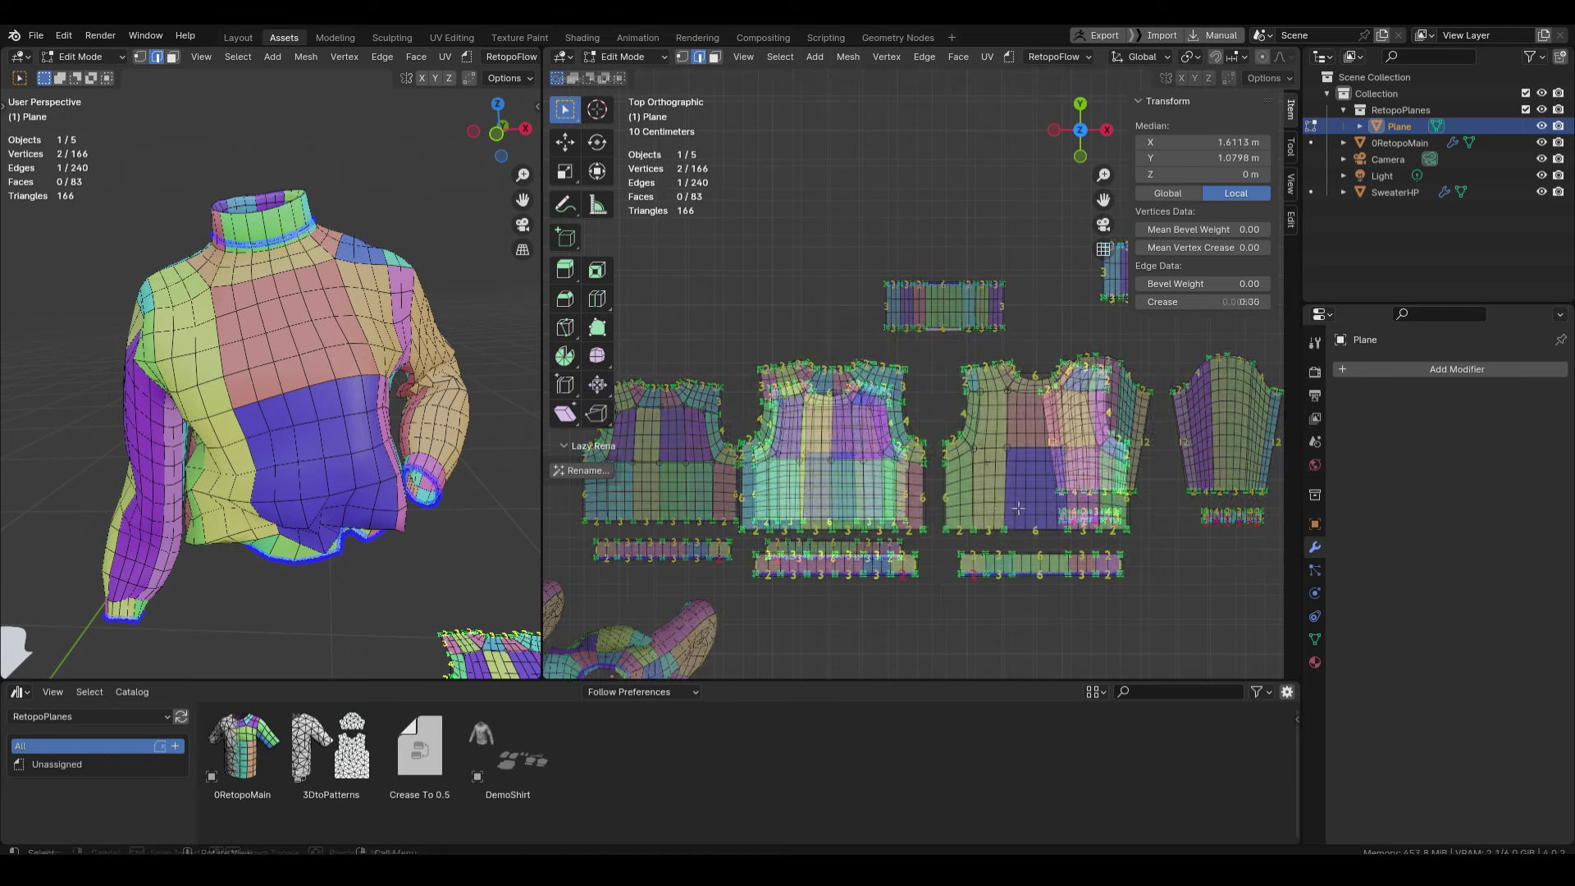
Pin the modifier properties of 0RetopoMain, enable Full Crease Control and inspect the crease labels at the armhole
{"action": "left_click", "coordinate": [853, 437]}
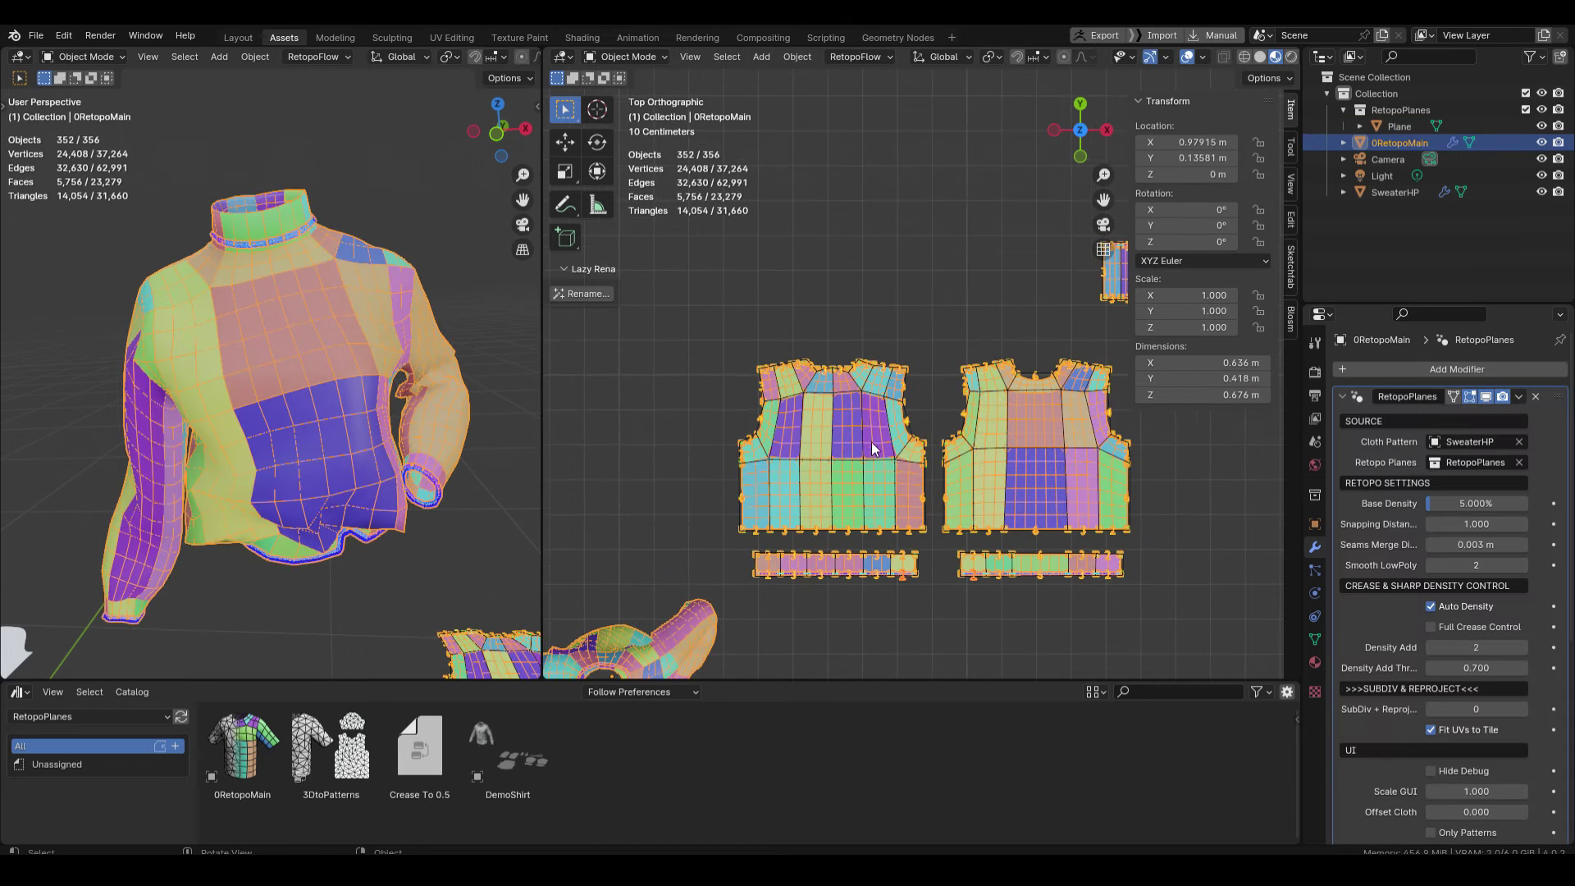
{"action": "left_click", "coordinate": [1561, 340]}
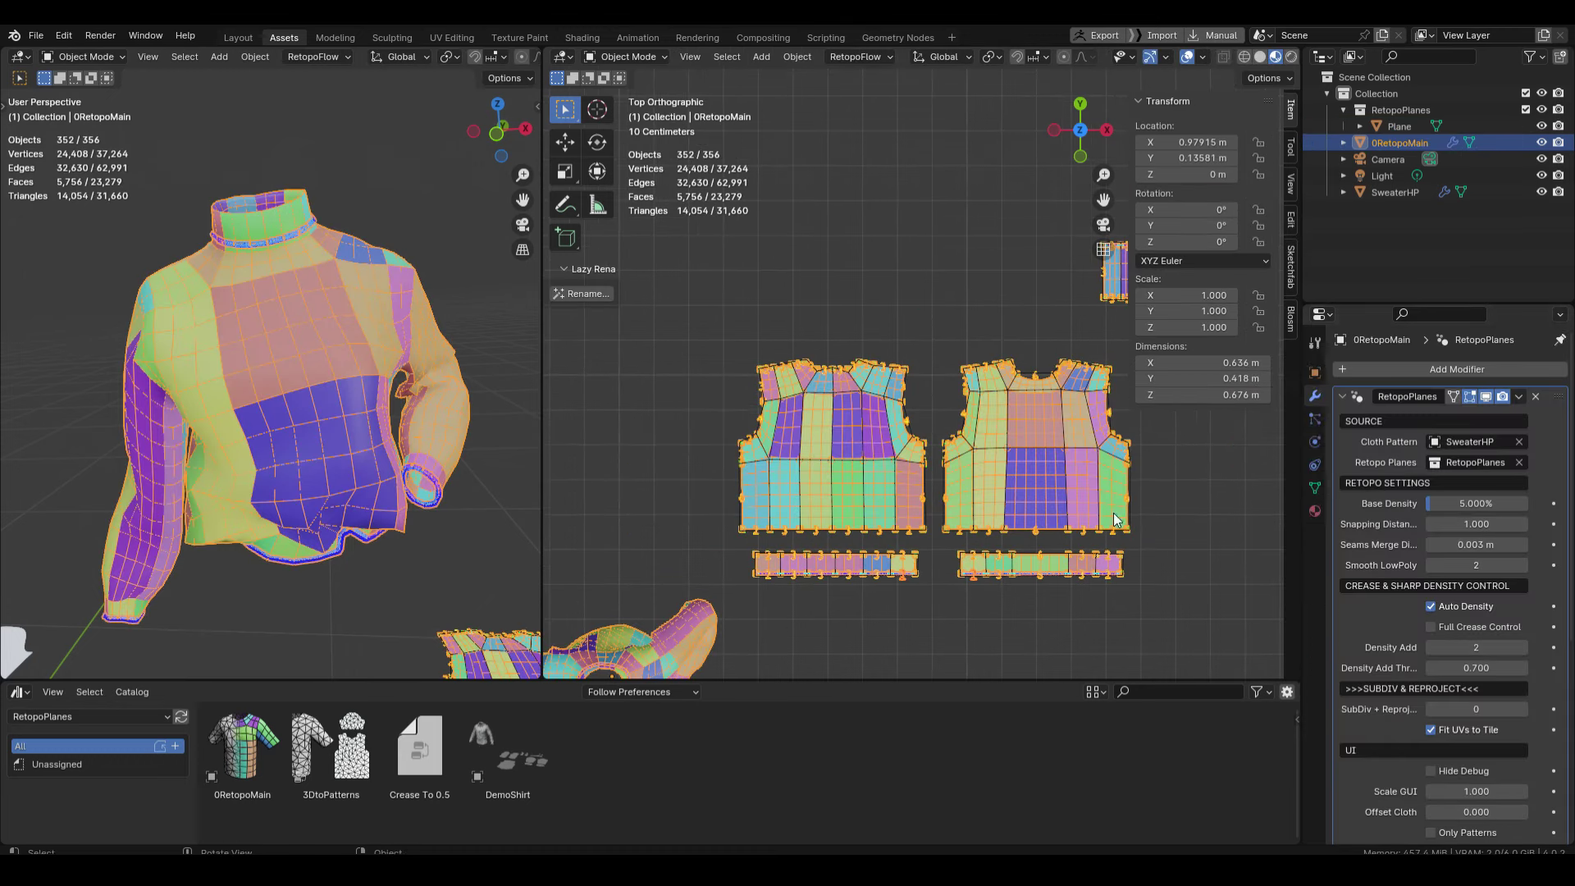
{"action": "left_click", "coordinate": [978, 623]}
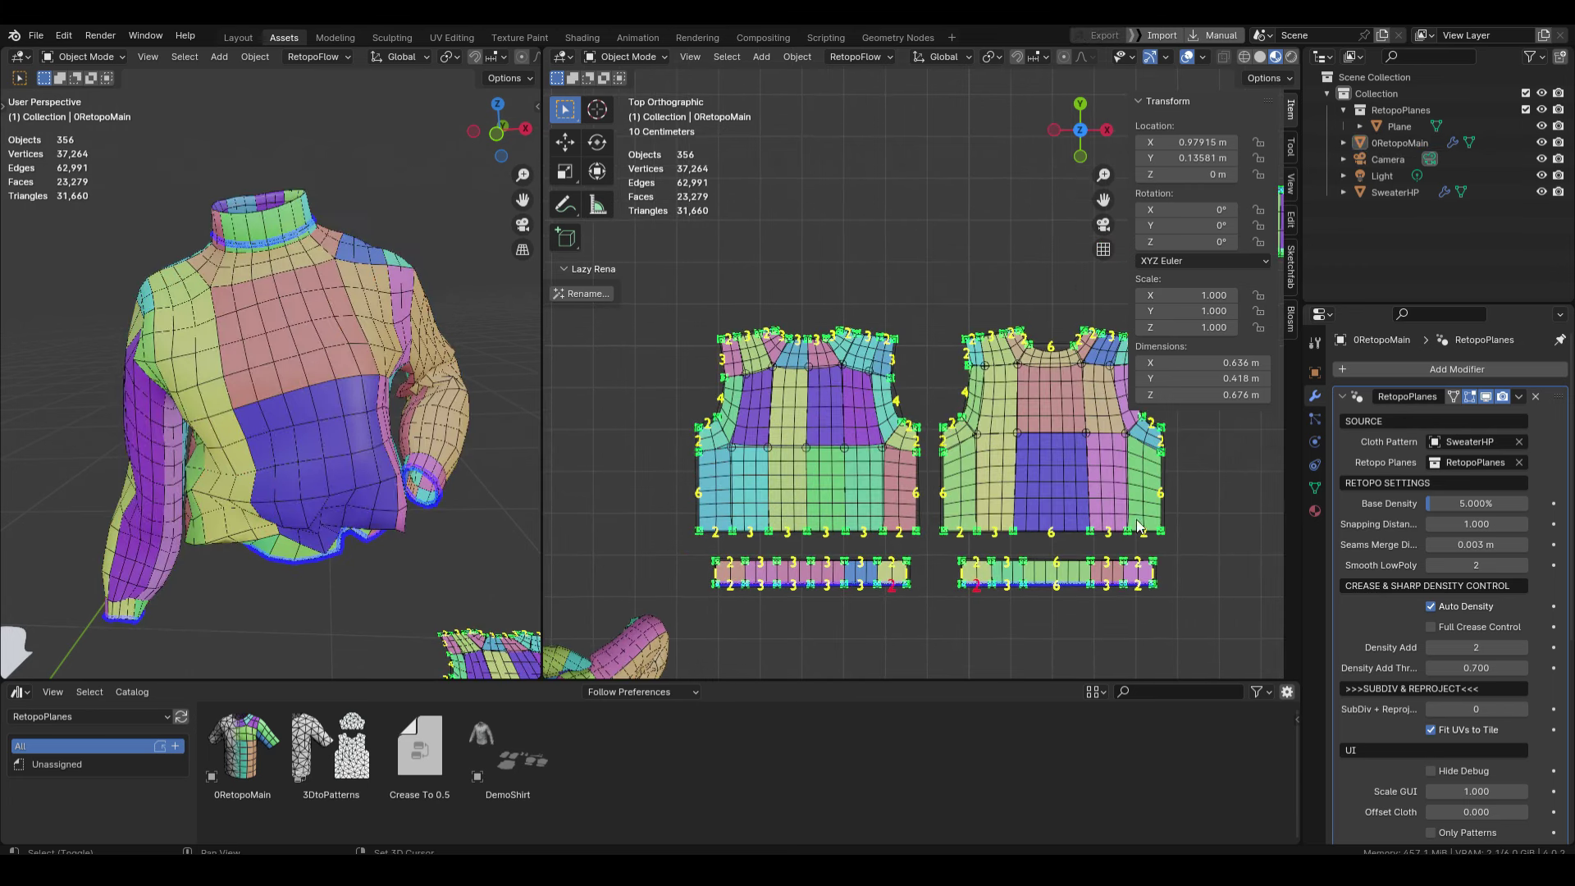
{"action": "left_click", "coordinate": [1432, 628]}
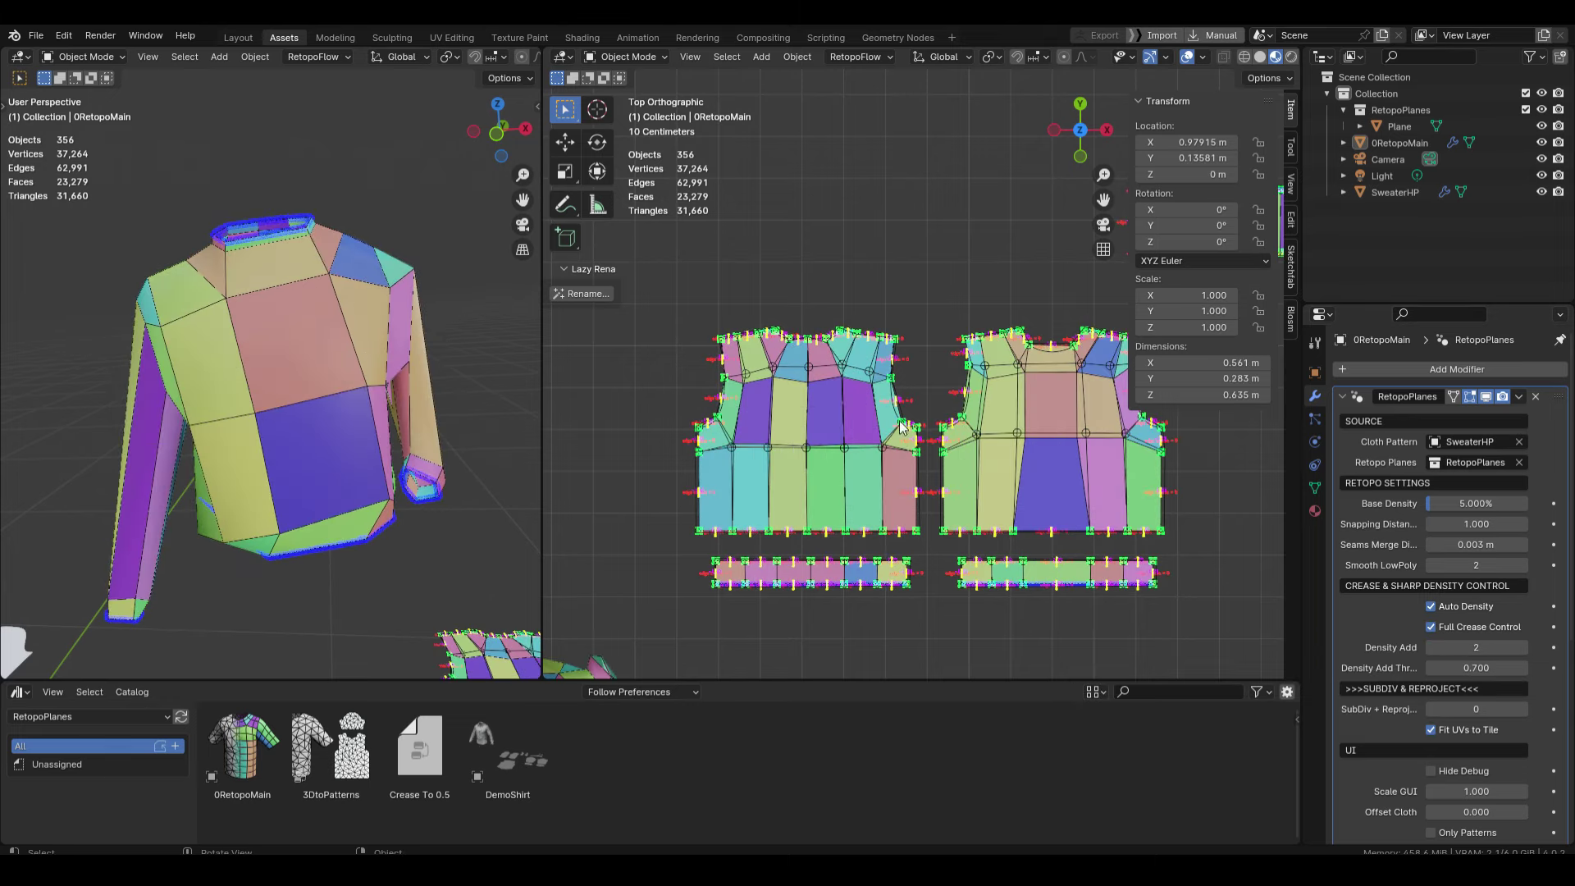
{"action": "scroll", "coordinate": [882, 411], "scroll_direction": "up", "scroll_amount": 10}
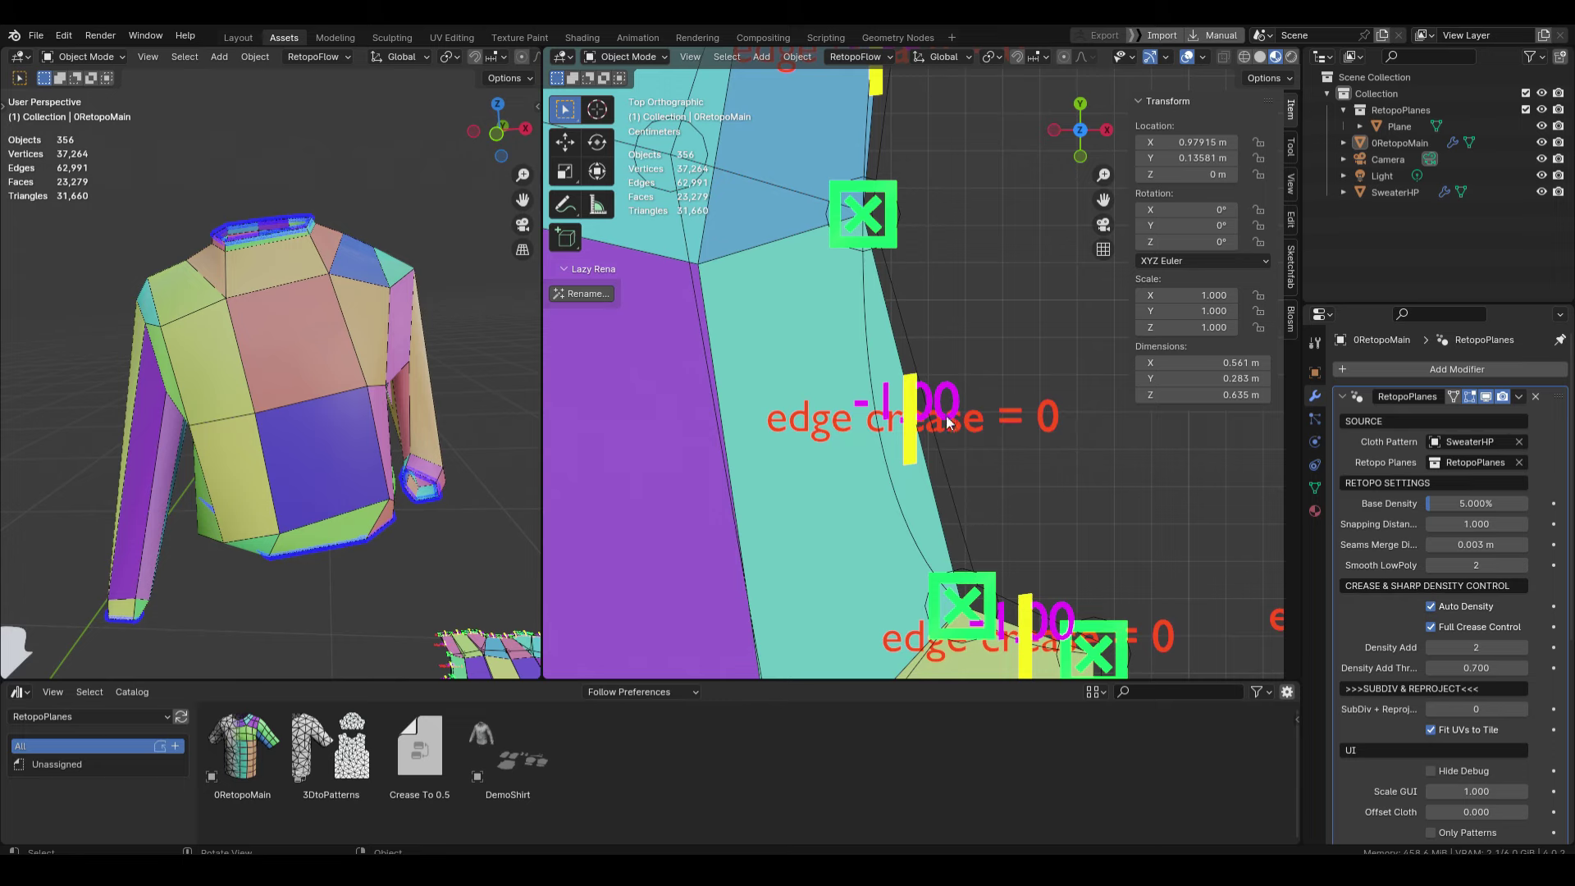
Run Crease To 0.5 on all edges of the Plane object
{"action": "scroll", "coordinate": [948, 386], "scroll_direction": "down", "scroll_amount": 12}
{"action": "middle_click_drag", "start_coordinate": [1029, 469], "coordinate": [959, 485], "text": "shift"}
{"action": "scroll", "coordinate": [962, 489], "scroll_direction": "up", "scroll_amount": 1}
{"action": "left_click", "coordinate": [860, 387]}
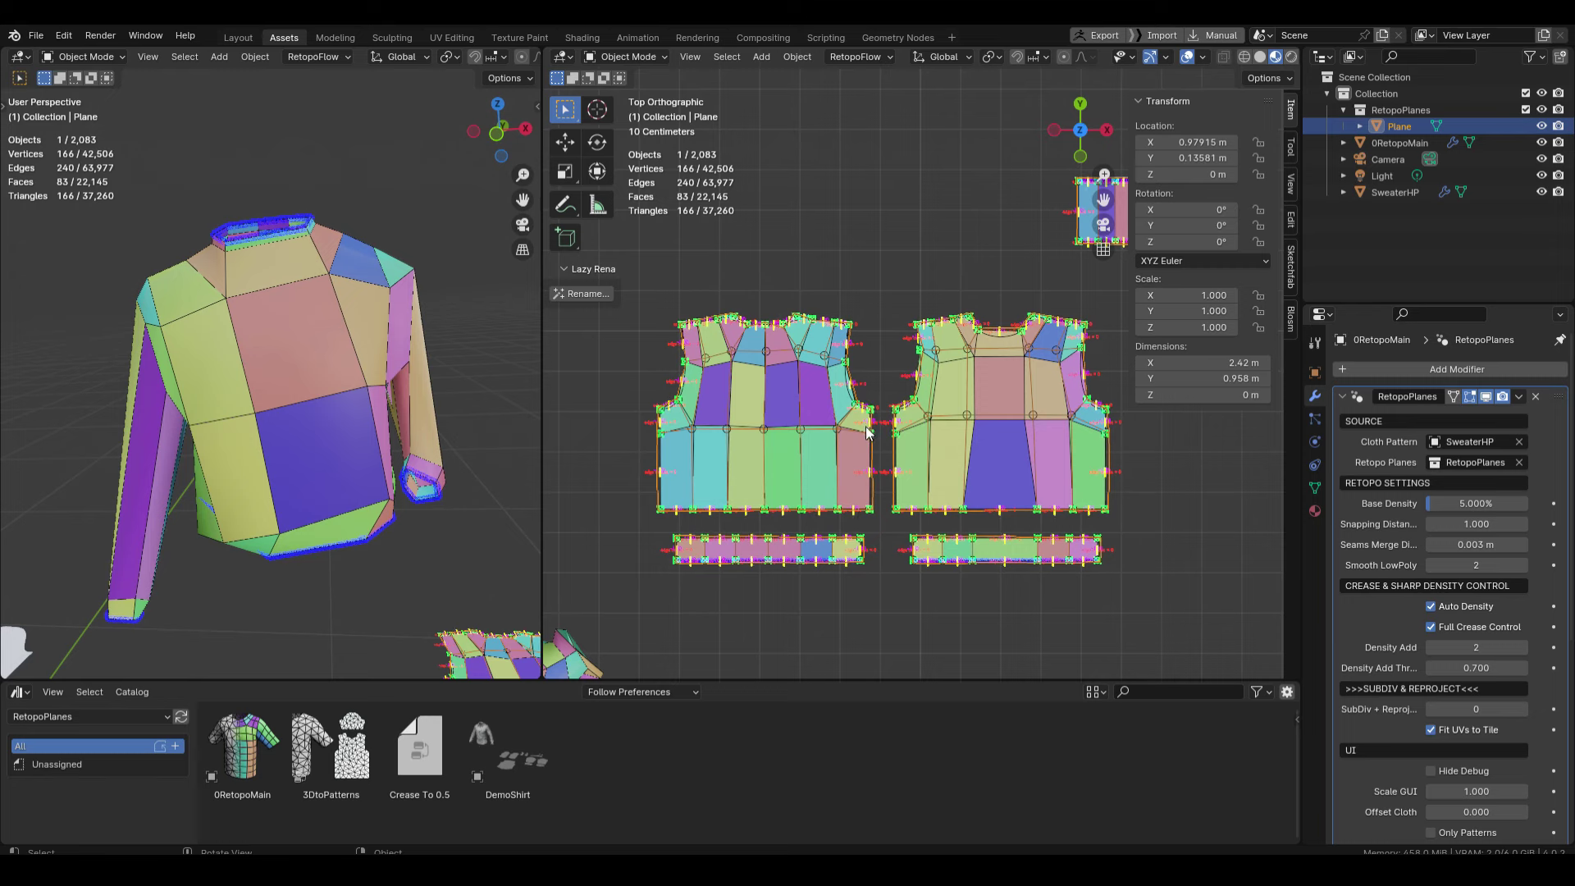
{"action": "key", "text": "ctrl+Tab"}
{"action": "left_click", "coordinate": [1134, 432]}
{"action": "key", "text": "a"}
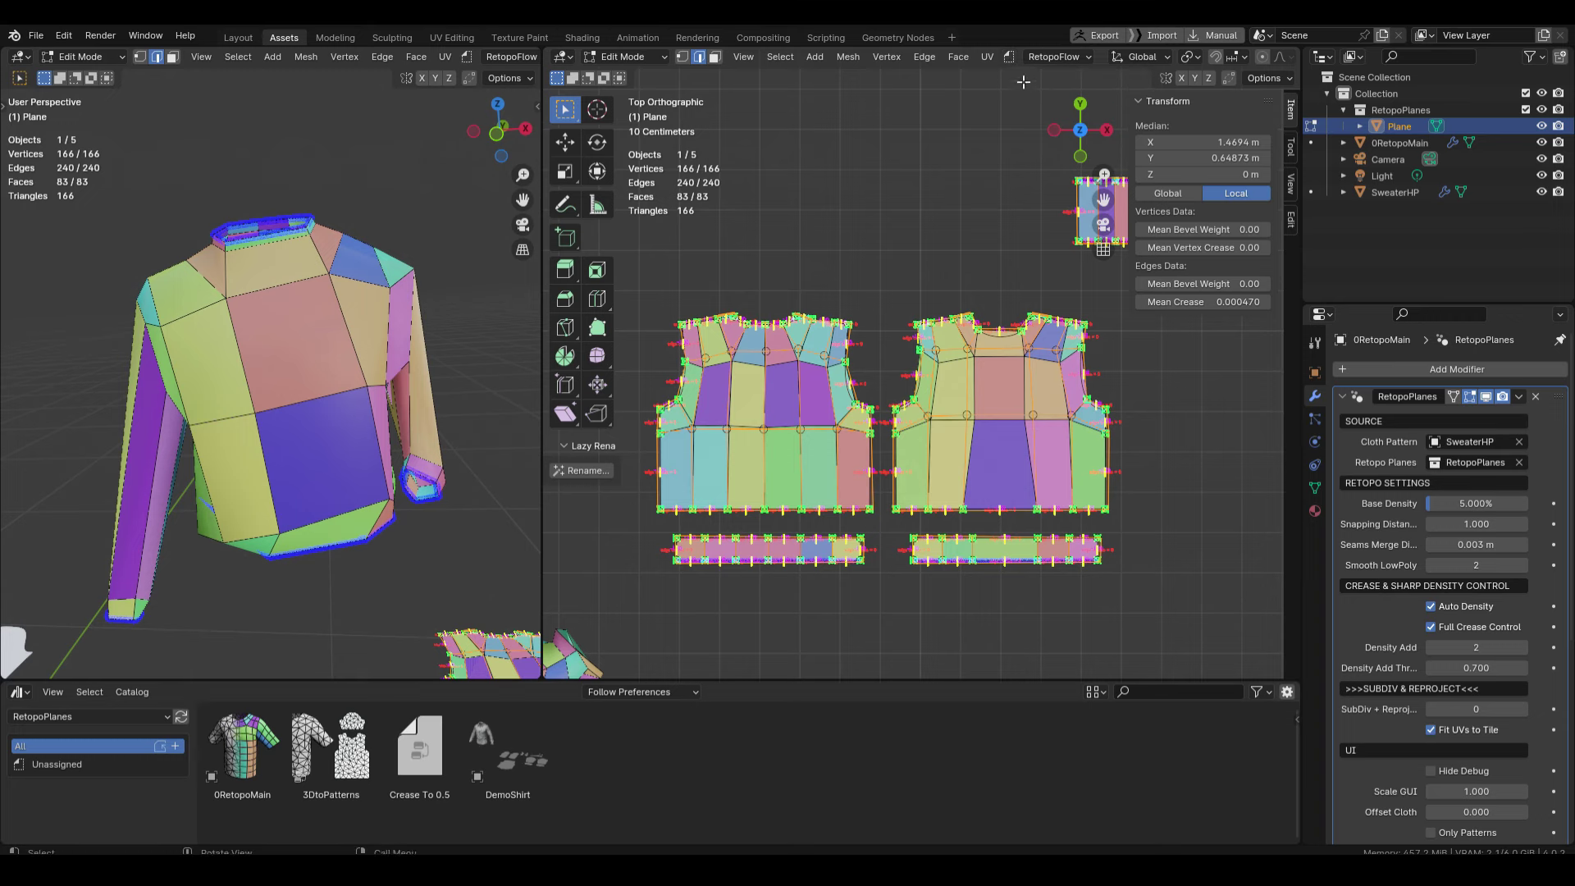
{"action": "left_click", "coordinate": [1011, 56]}
{"action": "left_click", "coordinate": [1042, 77]}
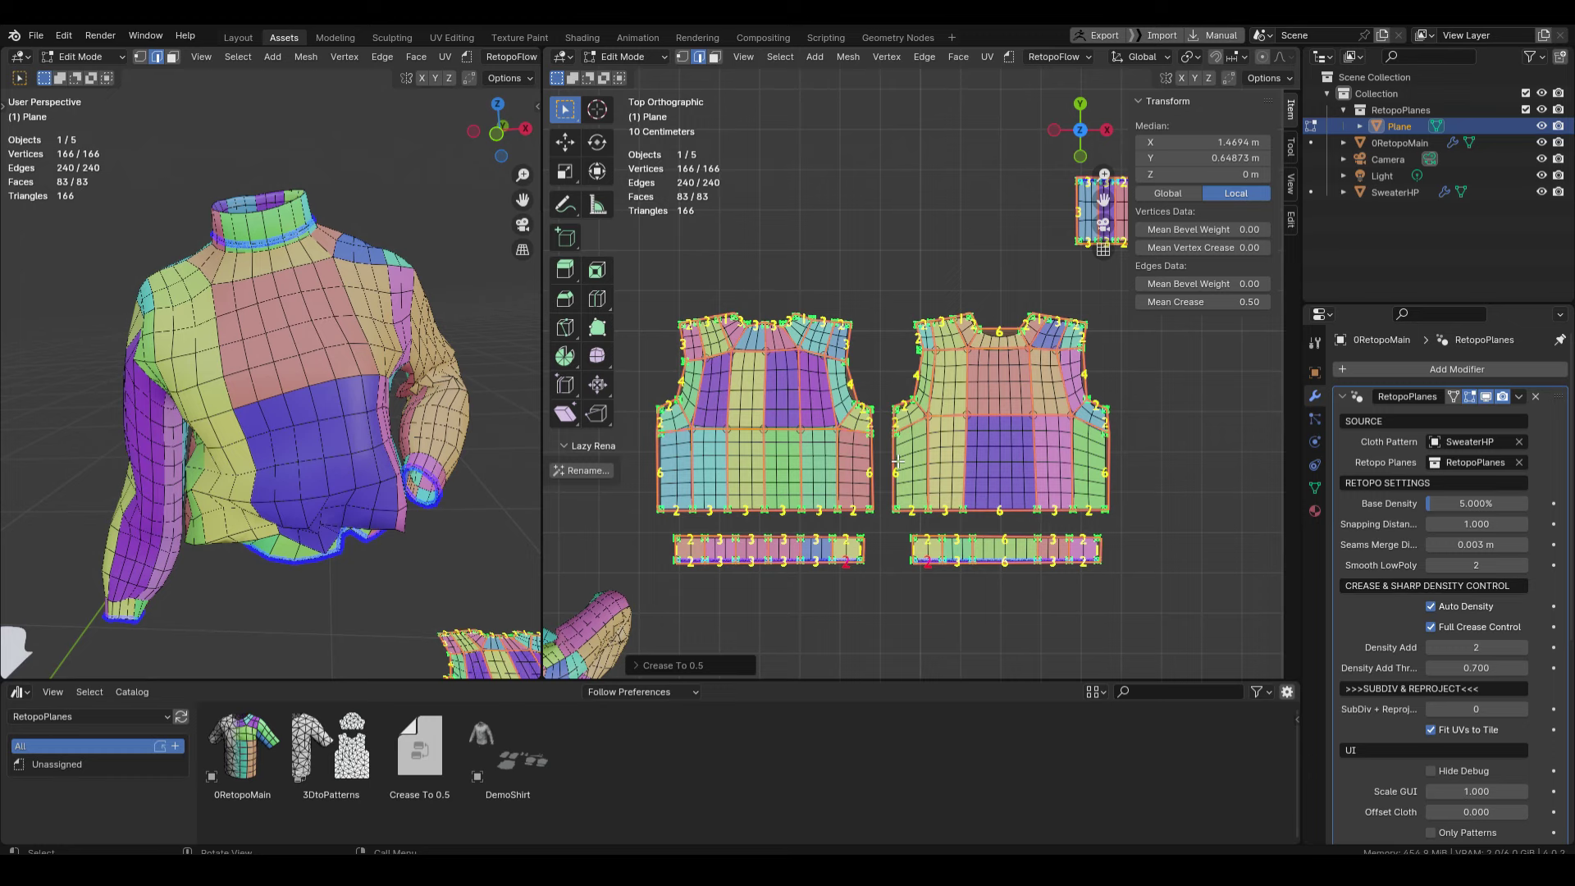
Try to lower the crease of the four lower side edges on the two body pieces
{"action": "left_click", "coordinate": [656, 478]}
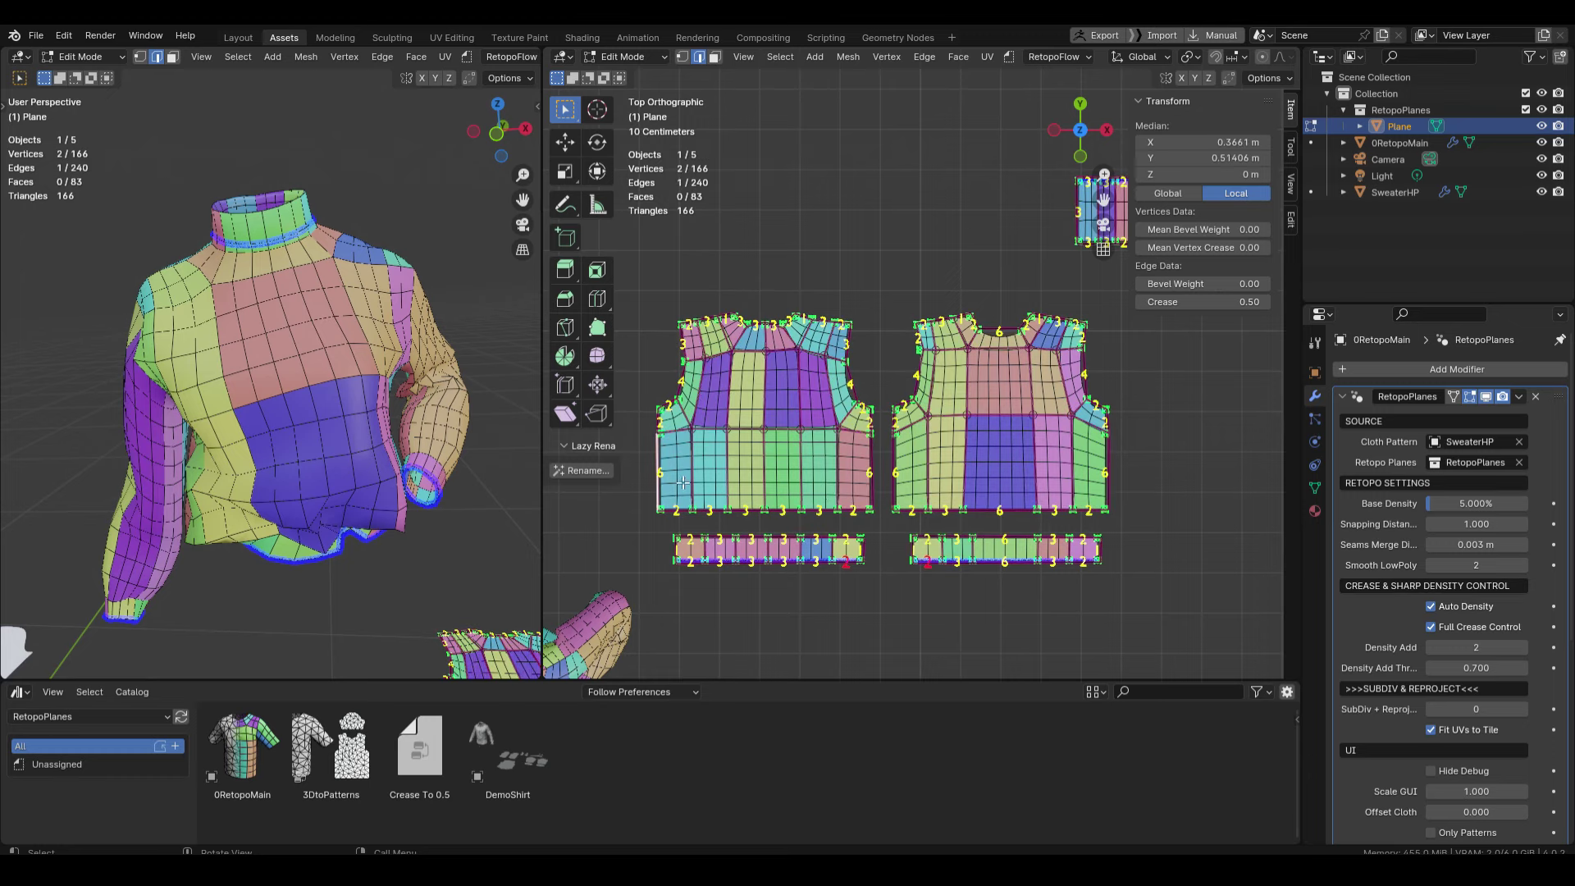
{"action": "left_click", "coordinate": [872, 476], "text": "shift"}
{"action": "left_click", "coordinate": [894, 476], "text": "shift"}
{"action": "left_click", "coordinate": [1108, 475], "text": "shift"}
{"action": "key", "text": "shift+e"}
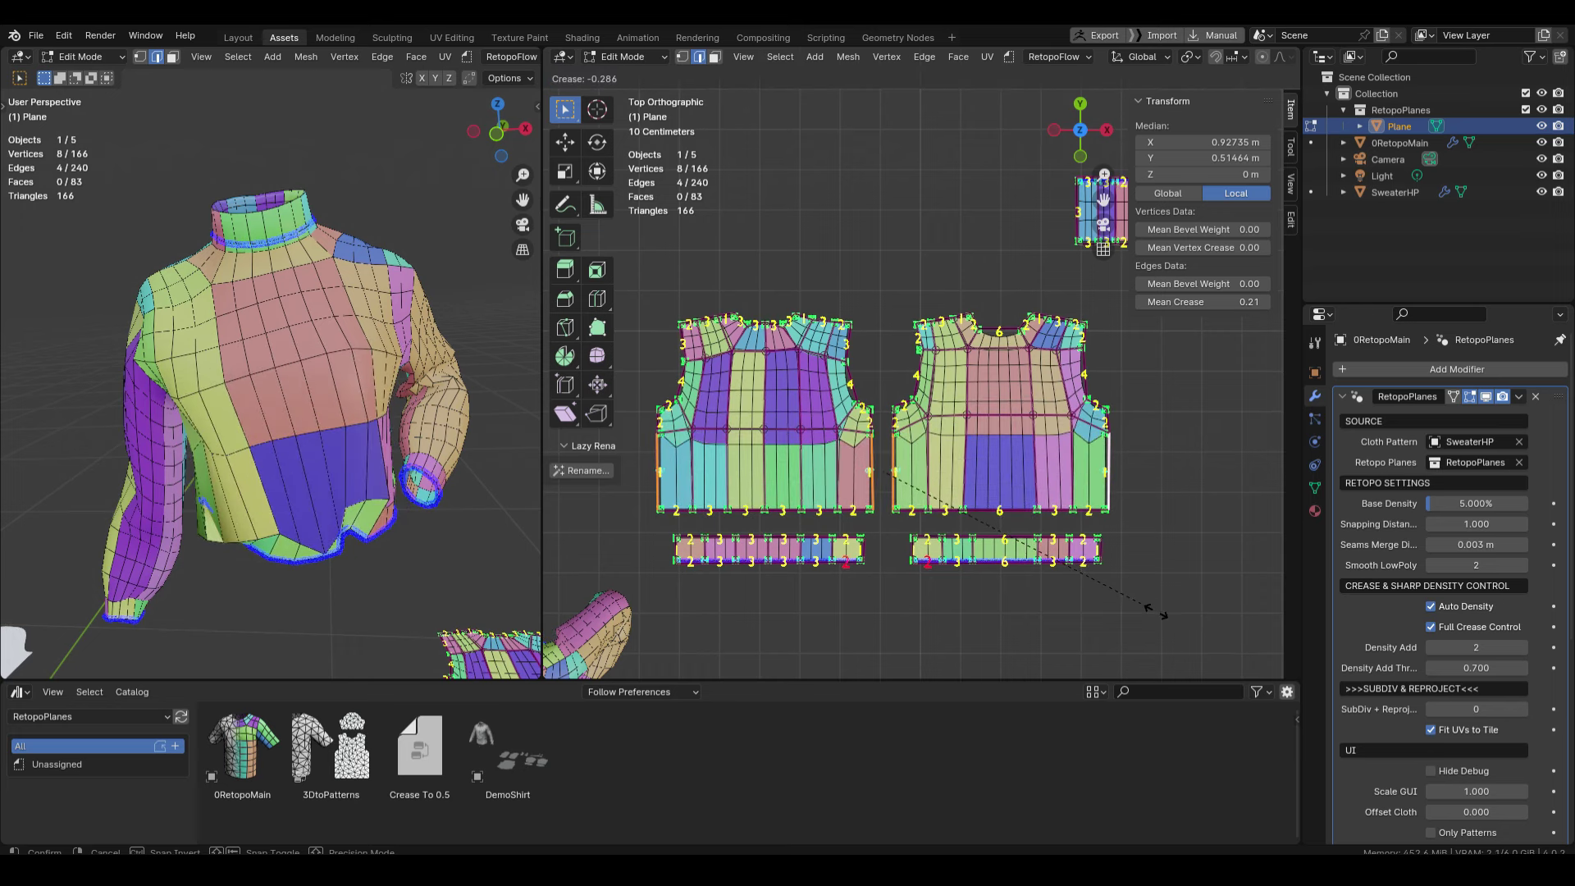
{"action": "key", "text": "Escape"}
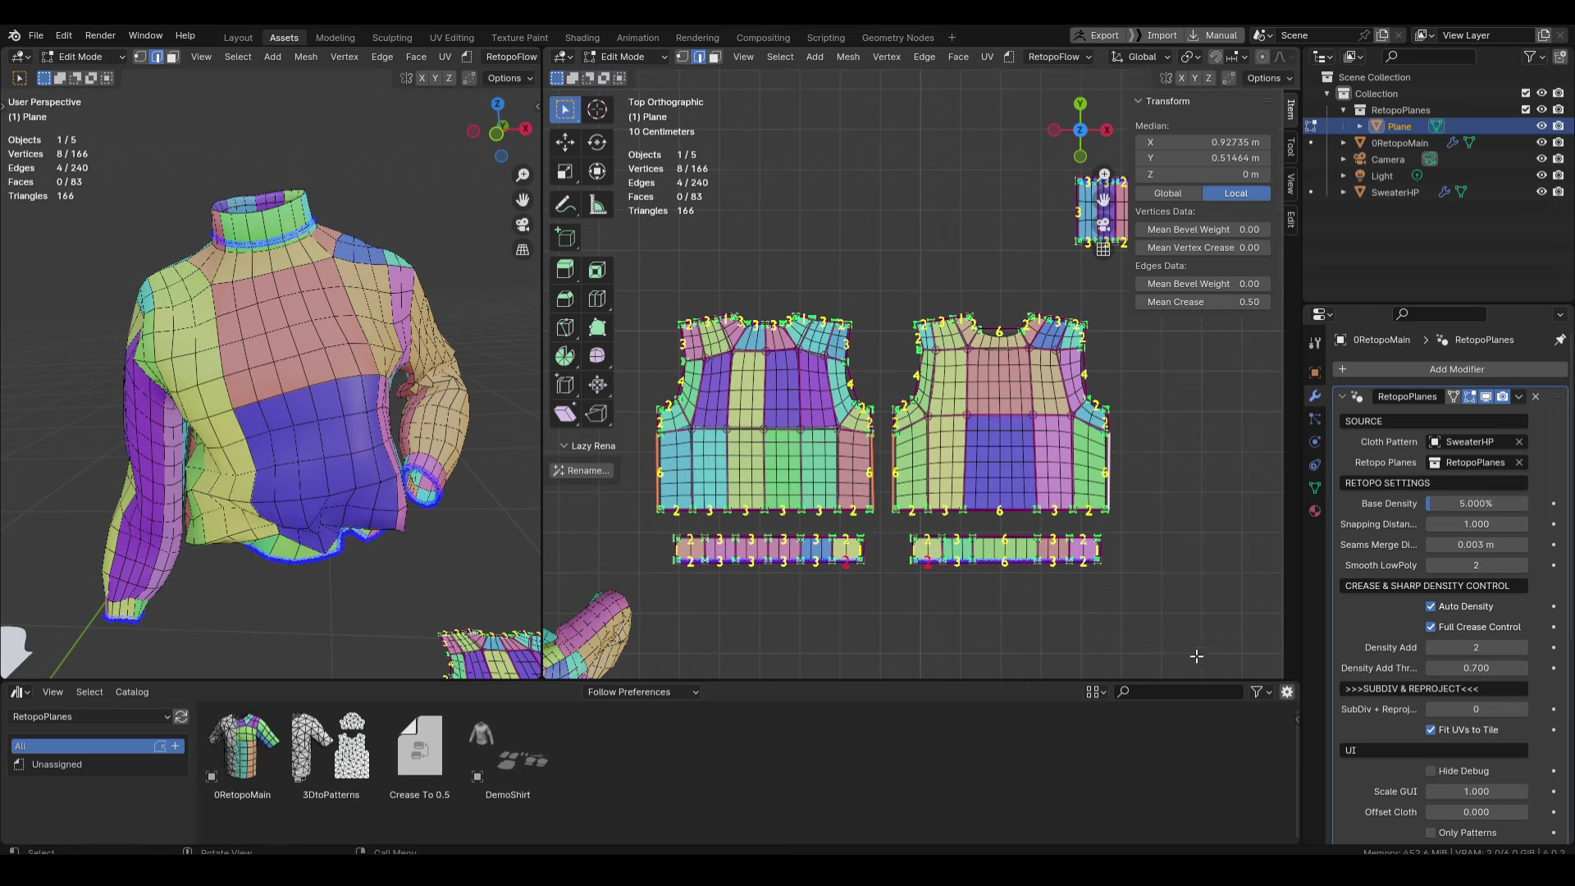
Try to lower the crease of only the left-hand body piece's armhole edge
{"action": "middle_click_drag", "start_coordinate": [899, 535], "coordinate": [950, 572], "text": "shift"}
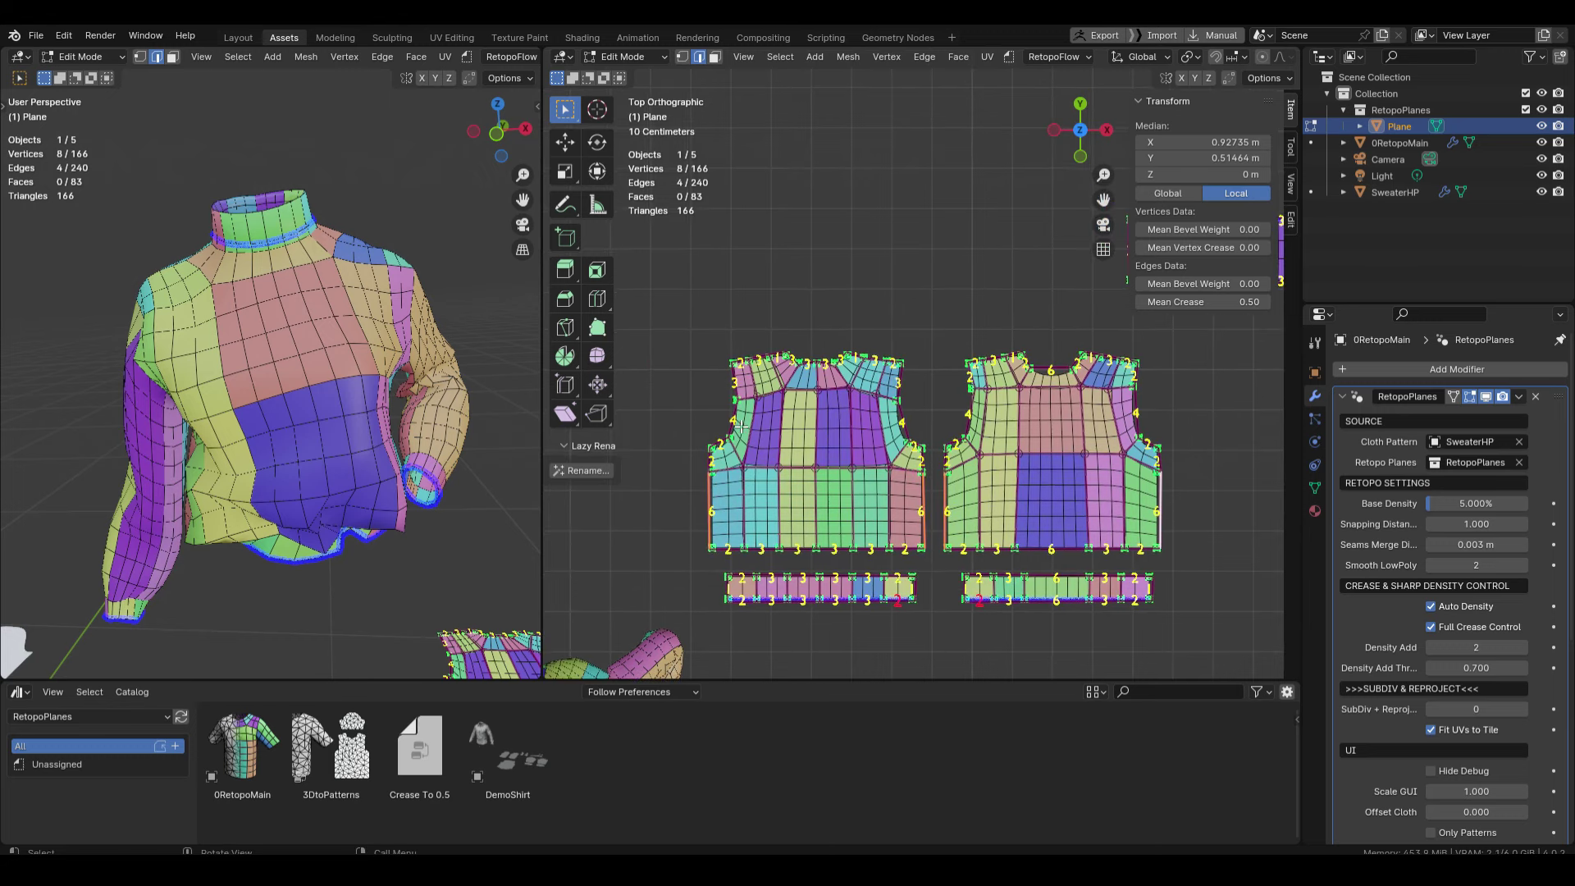
{"action": "left_click", "coordinate": [907, 621]}
{"action": "key", "text": "shift+e"}
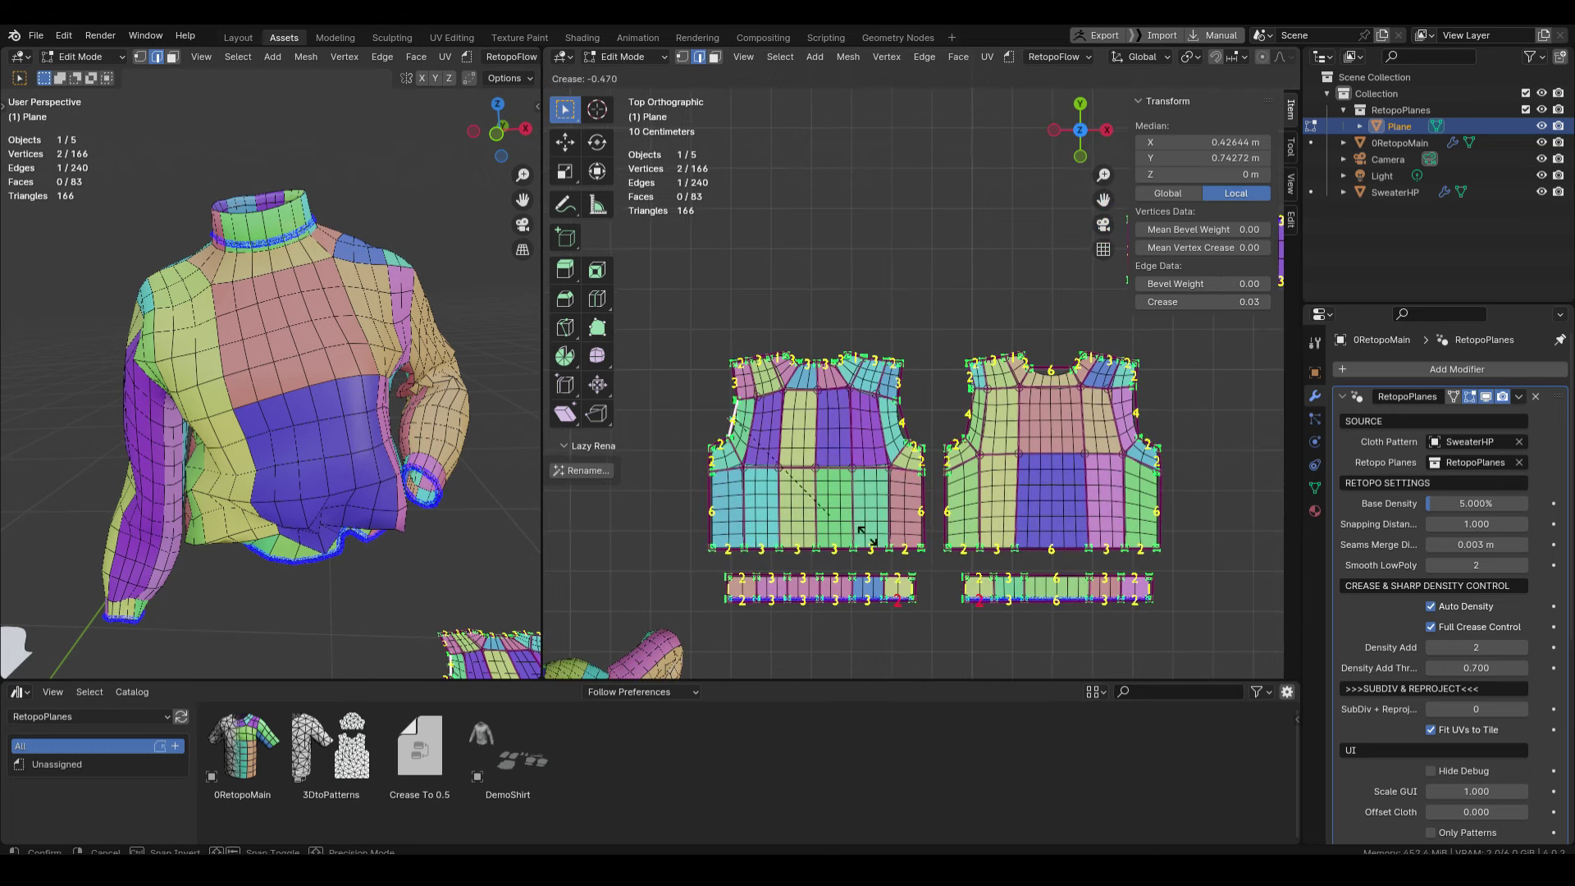
{"action": "key", "text": "Escape"}
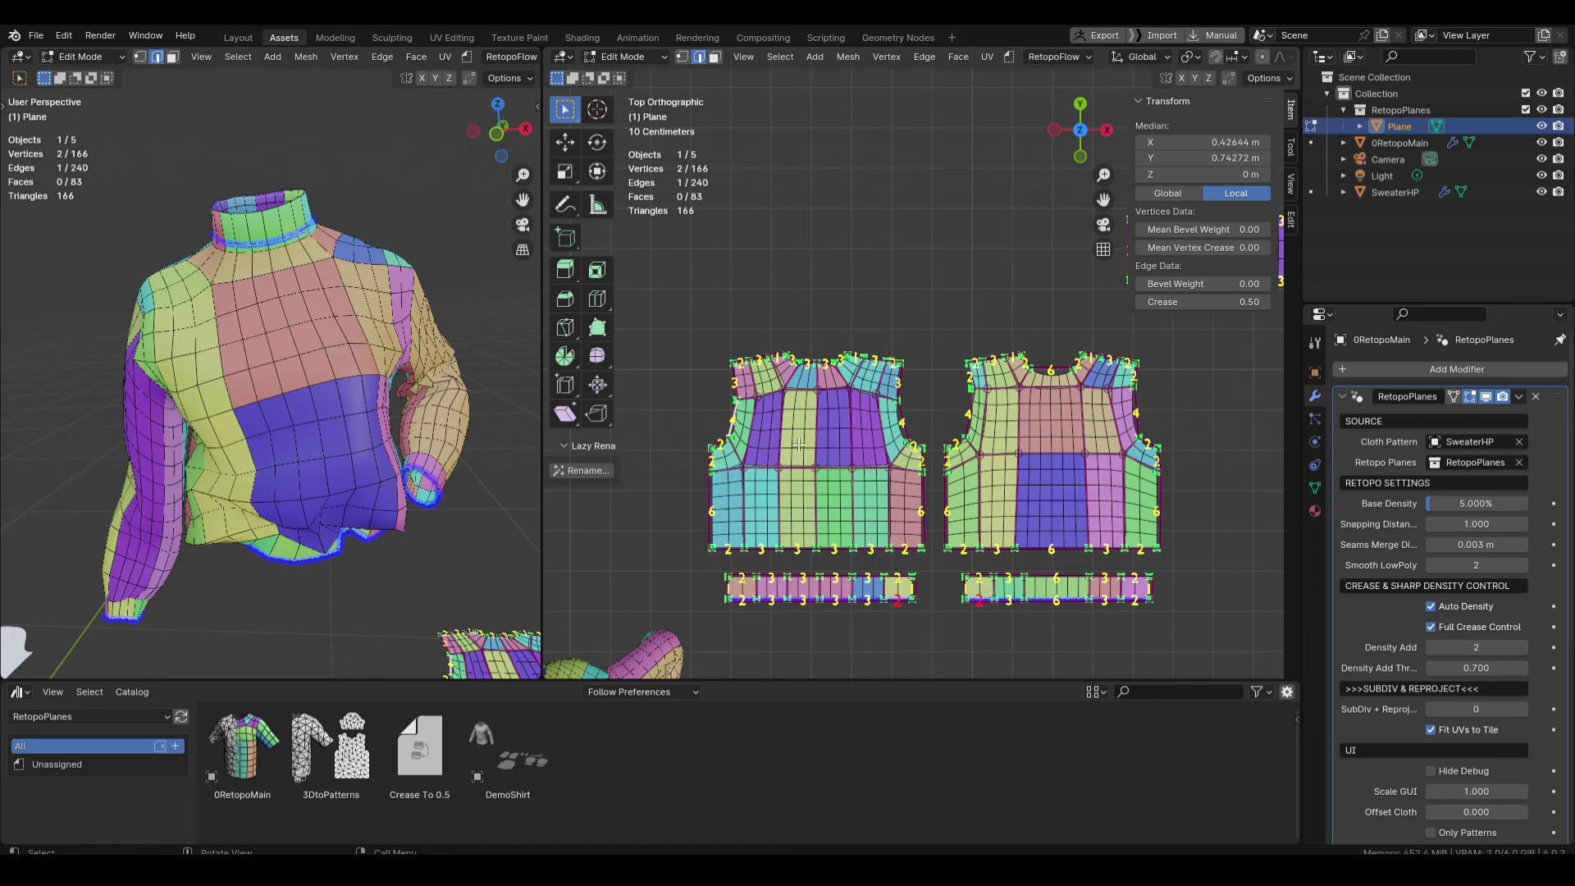
Turn on the PolyLoops display and select the edge ring running across the left-hand body piece from its armhole edge
{"action": "scroll", "coordinate": [1392, 640], "scroll_direction": "down", "scroll_amount": 7}
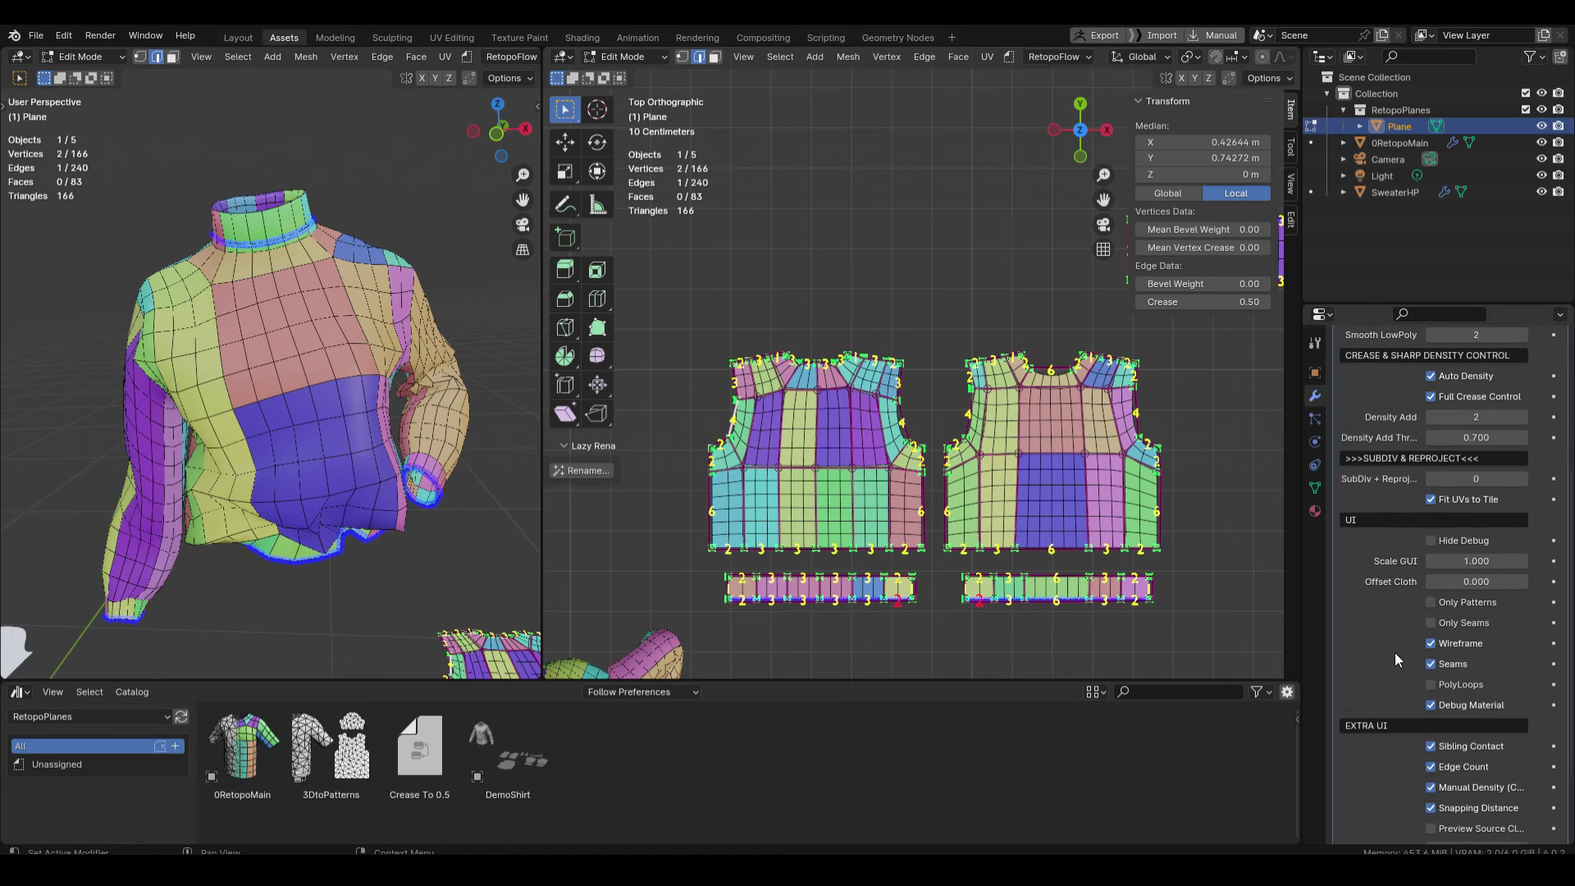
{"action": "left_click", "coordinate": [1431, 685]}
{"action": "scroll", "coordinate": [726, 420], "scroll_direction": "up", "scroll_amount": 4}
{"action": "left_click", "coordinate": [736, 422], "text": "ctrl+alt"}
{"action": "scroll", "coordinate": [716, 421], "scroll_direction": "down", "scroll_amount": 3}
{"action": "middle_click_drag", "start_coordinate": [921, 466], "coordinate": [875, 480], "text": "shift"}
{"action": "scroll", "coordinate": [882, 473], "scroll_direction": "down", "scroll_amount": 3}
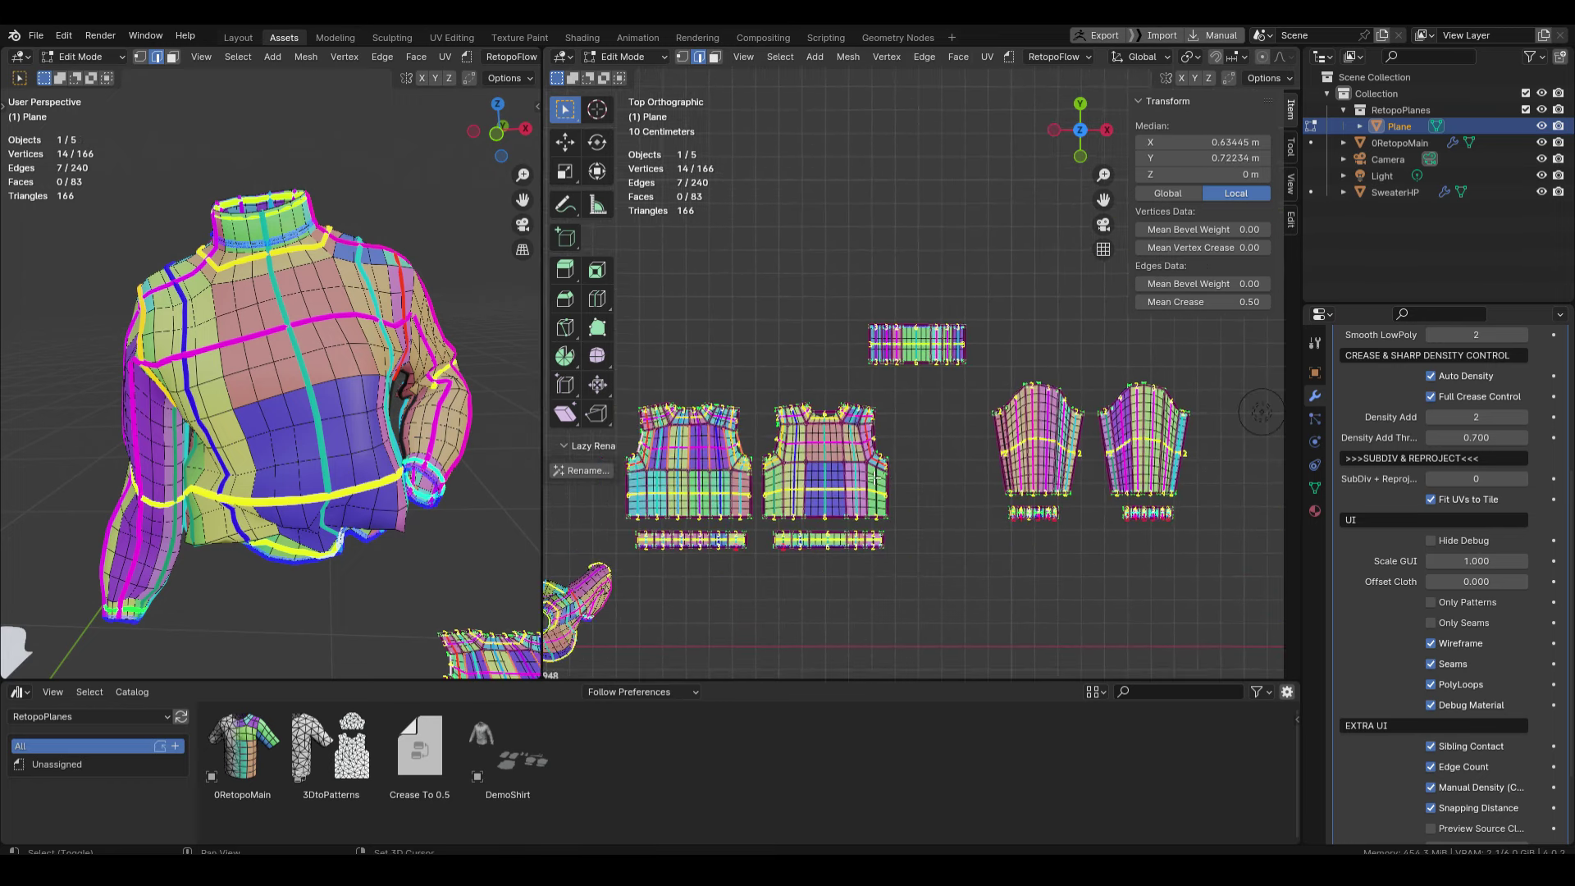
Trace the magenta loop on the 3D sweater and add the matching edge ring of the purple and green sleeve piece
{"action": "middle_click_drag", "start_coordinate": [359, 431], "coordinate": [396, 400]}
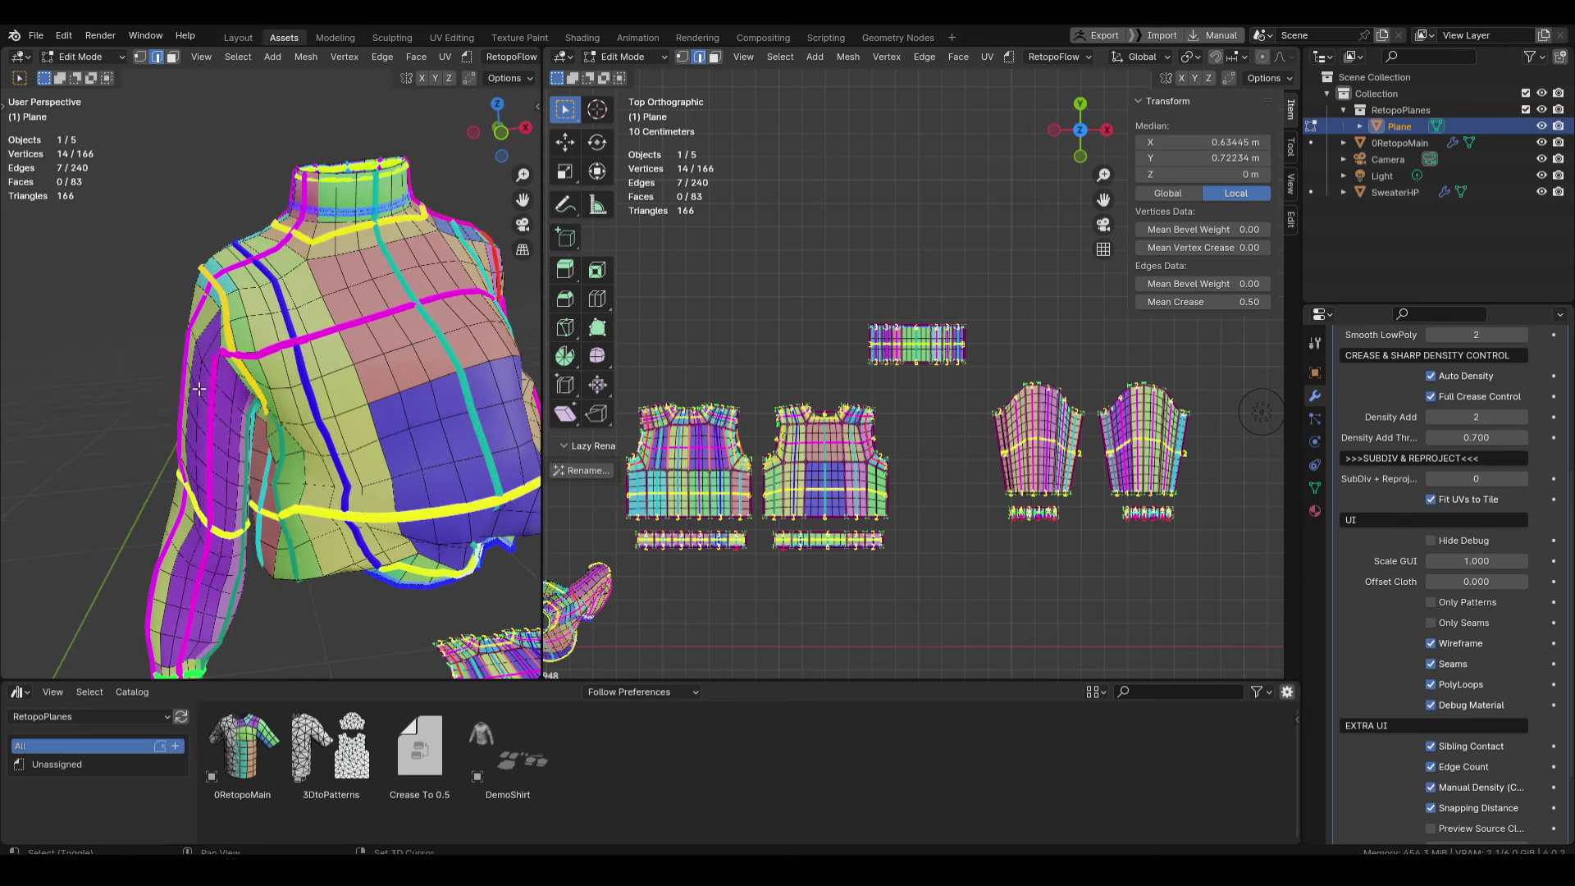
{"action": "scroll", "coordinate": [198, 388], "scroll_direction": "up", "scroll_amount": 4}
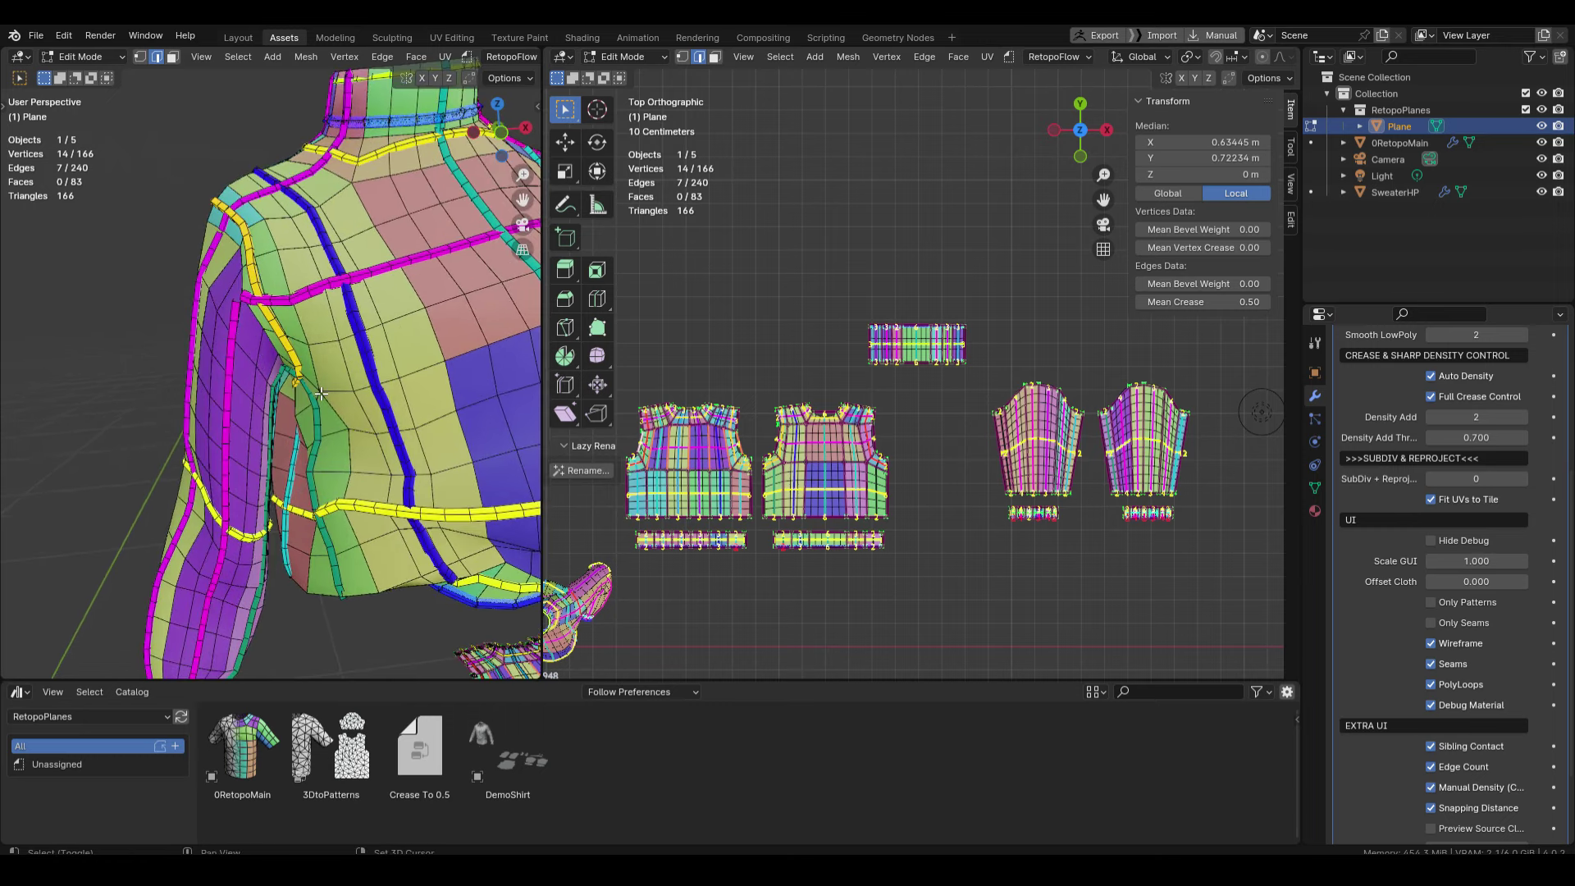
{"action": "middle_click_drag", "start_coordinate": [321, 394], "coordinate": [302, 373], "text": "shift"}
{"action": "scroll", "coordinate": [1104, 416], "scroll_direction": "up", "scroll_amount": 3}
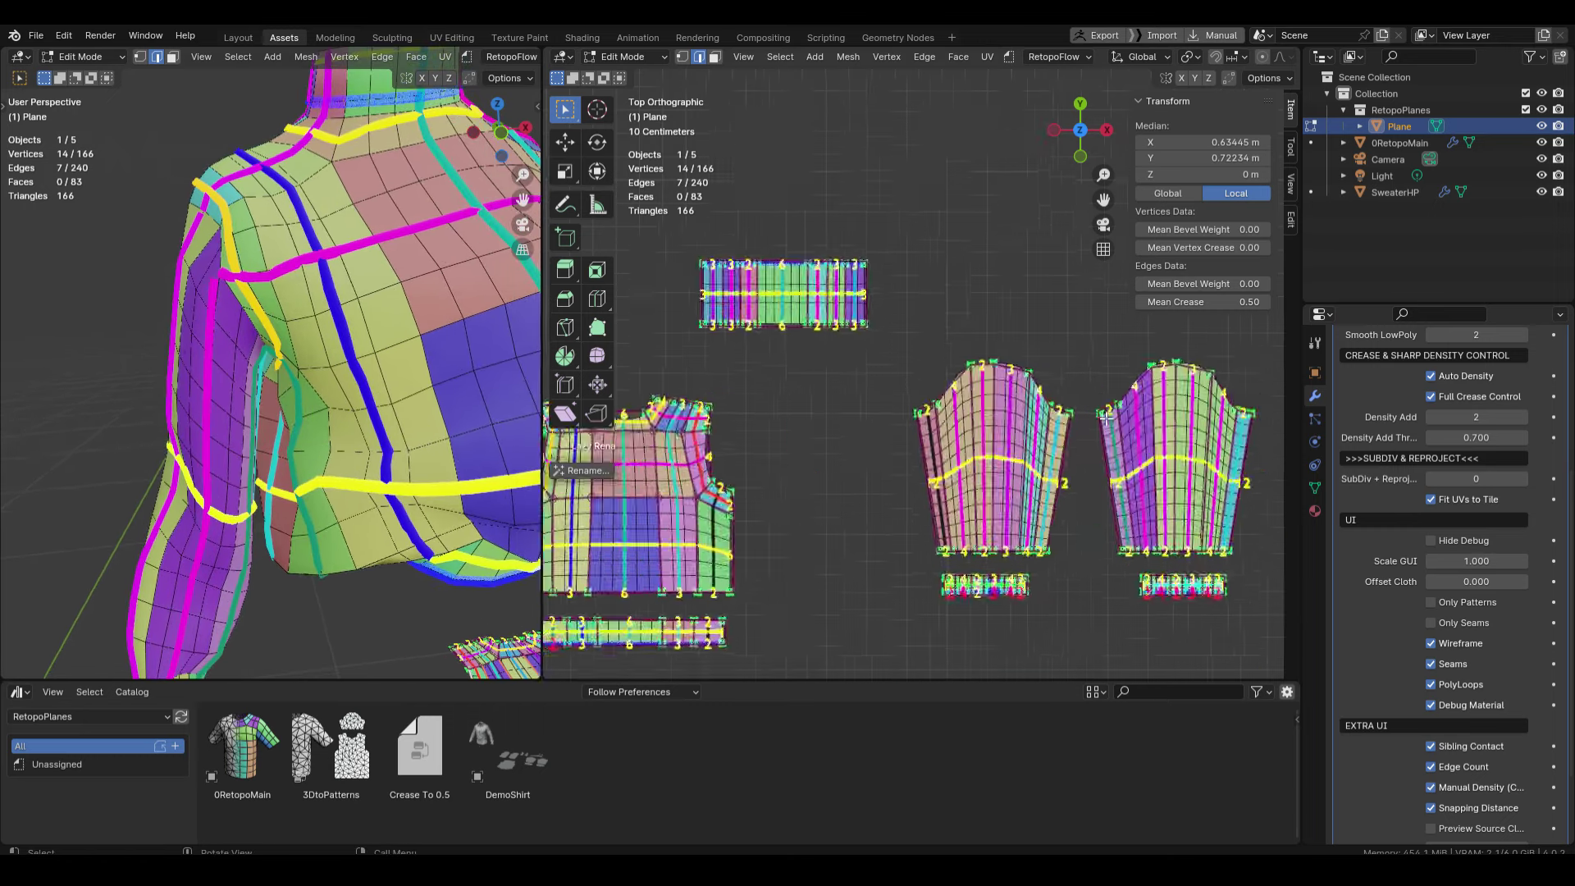
{"action": "scroll", "coordinate": [1106, 417], "scroll_direction": "up", "scroll_amount": 4}
{"action": "left_click", "coordinate": [1164, 370], "text": "ctrl+alt"}
{"action": "scroll", "coordinate": [1164, 369], "scroll_direction": "down", "scroll_amount": 4}
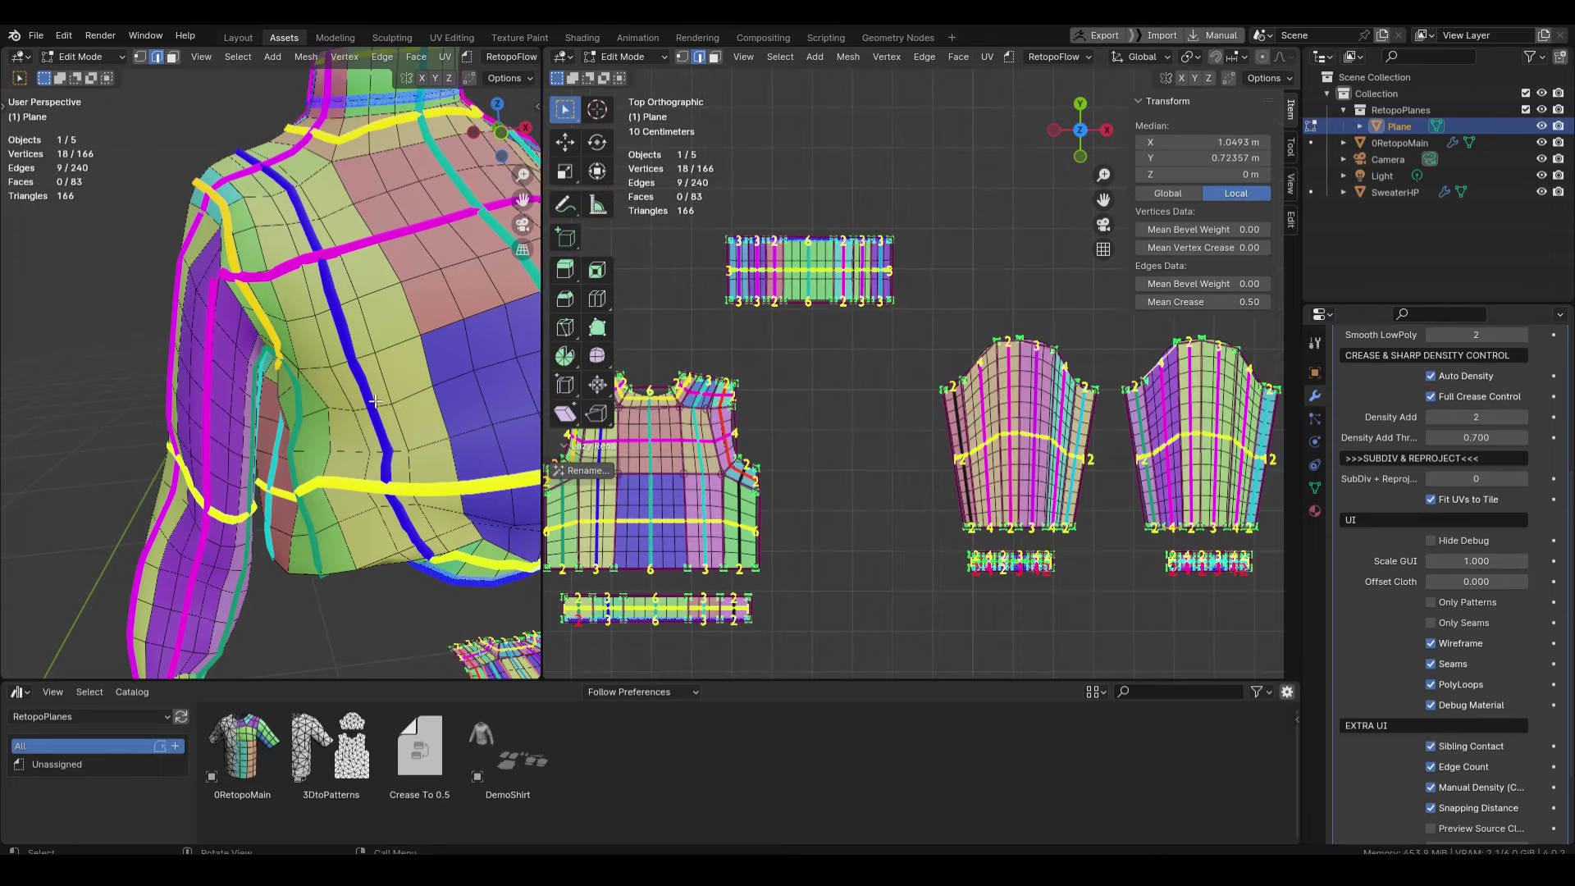
Follow the loop around the other arm and add the matching edge ring of the tan sleeve piece
{"action": "scroll", "coordinate": [375, 401], "scroll_direction": "up", "scroll_amount": 6}
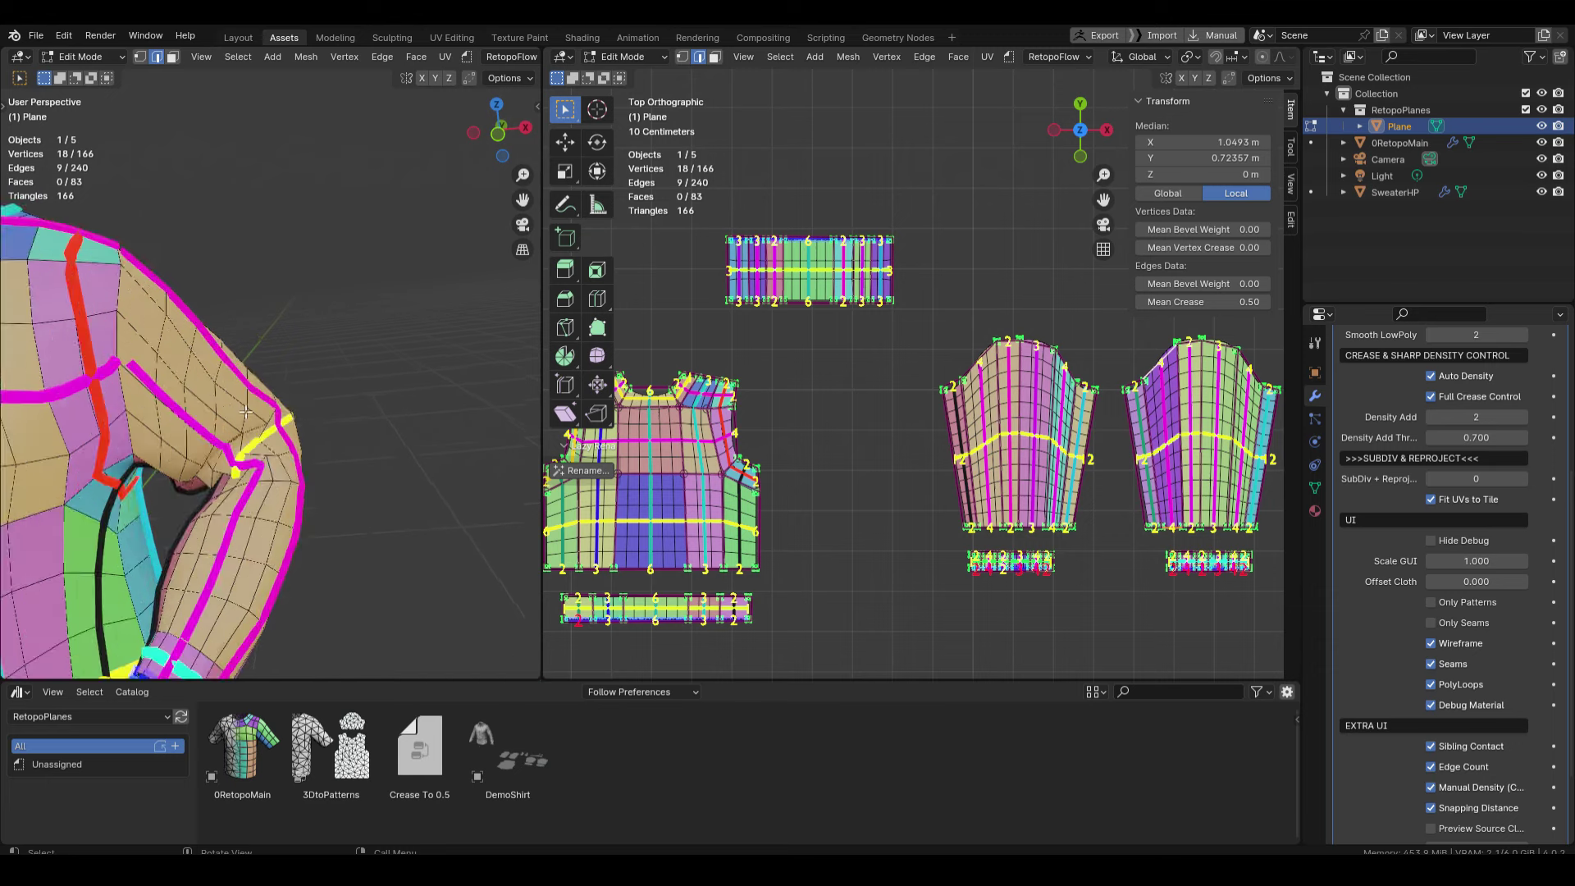
{"action": "scroll", "coordinate": [980, 403], "scroll_direction": "up", "scroll_amount": 3}
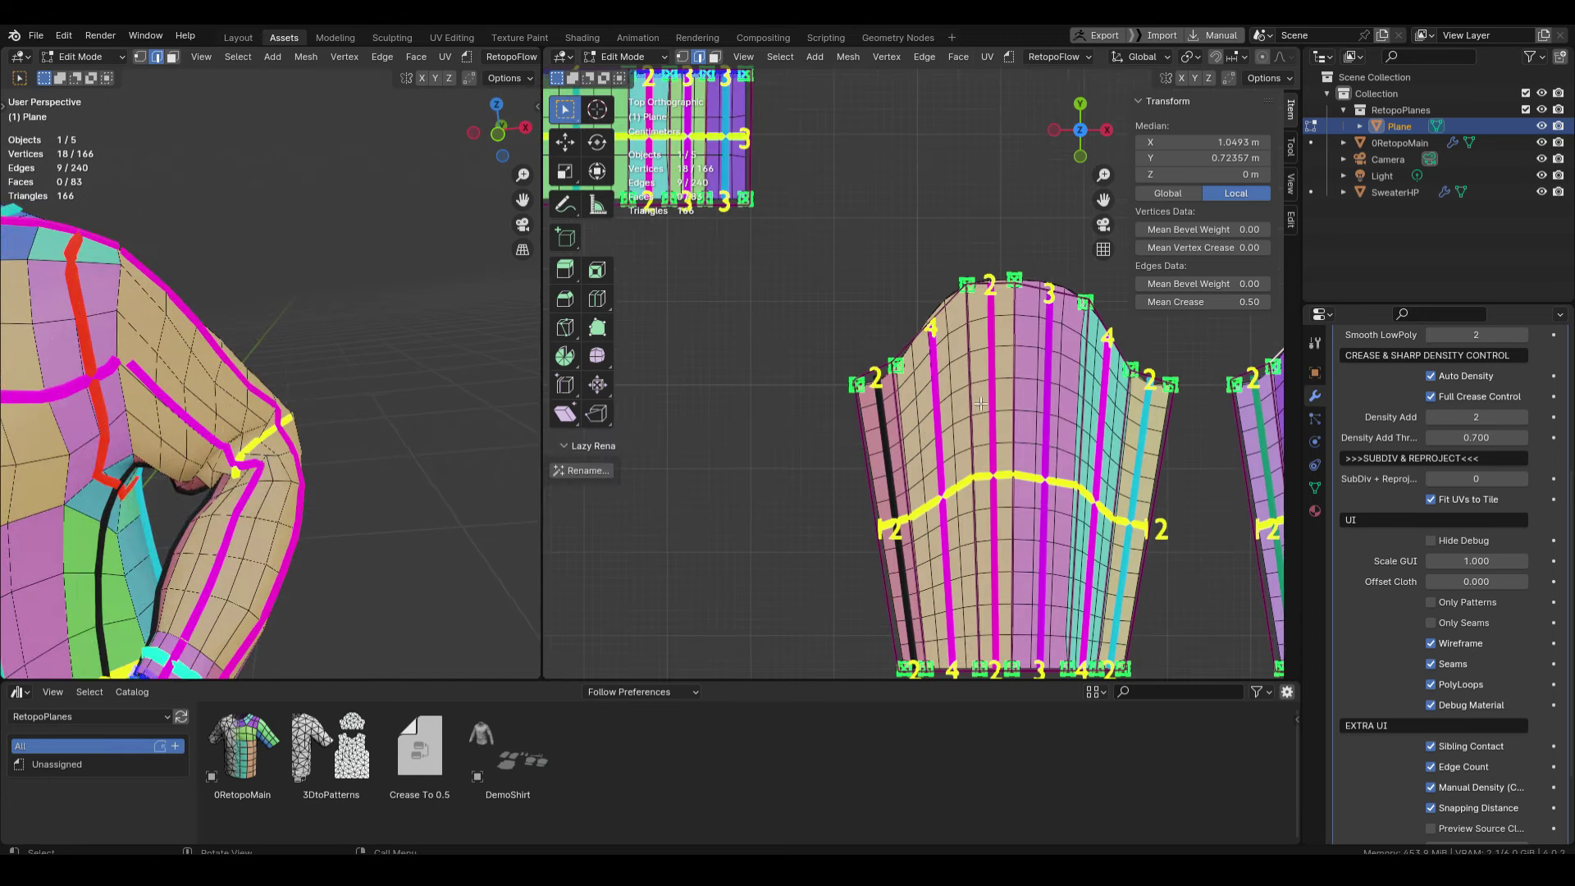
{"action": "left_click", "coordinate": [940, 334], "text": "ctrl+alt+shift"}
{"action": "scroll", "coordinate": [1039, 534], "scroll_direction": "down", "scroll_amount": 2}
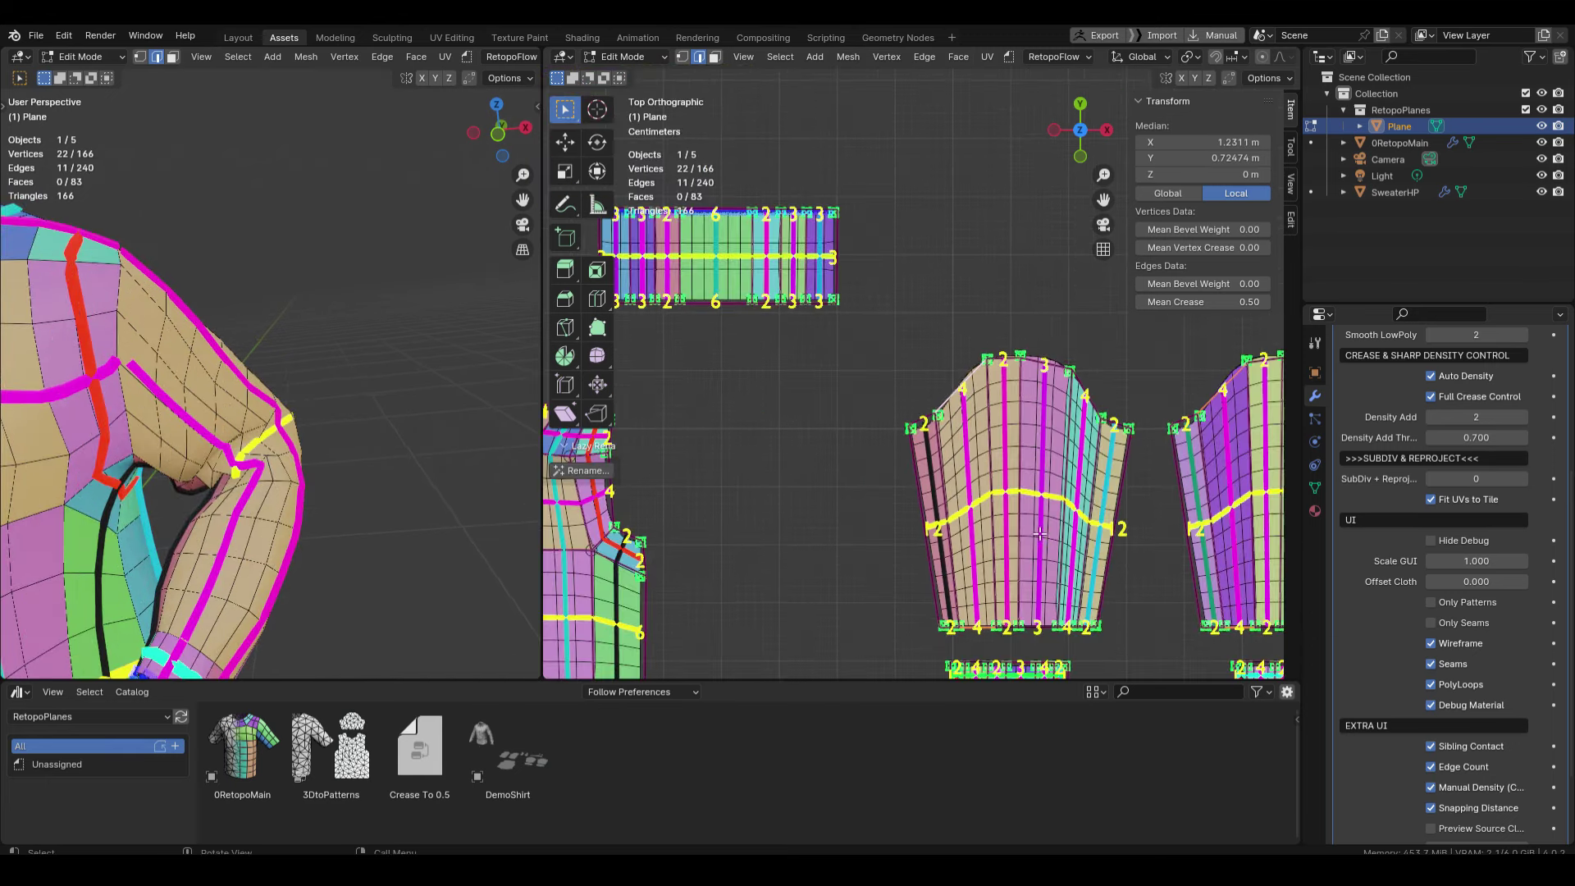
Add the matching edge rings of both cuff pieces to the loop selection
{"action": "scroll", "coordinate": [990, 575], "scroll_direction": "down", "scroll_amount": 3}
{"action": "scroll", "coordinate": [991, 645], "scroll_direction": "up", "scroll_amount": 3}
{"action": "left_click", "coordinate": [983, 586], "text": "ctrl+alt+shift"}
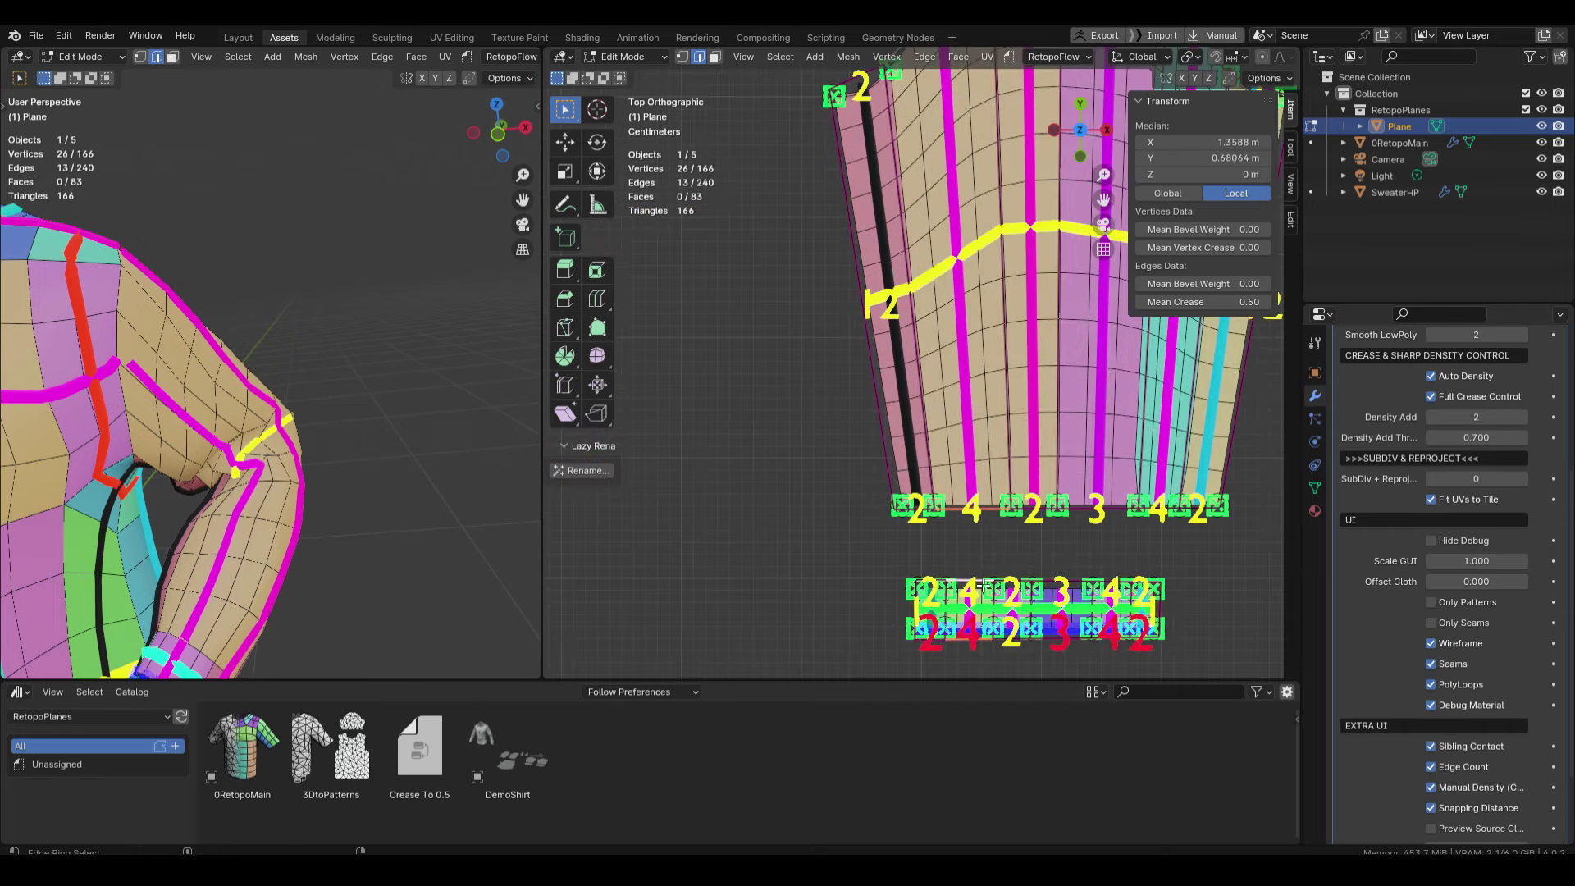
{"action": "middle_click_drag", "start_coordinate": [976, 564], "coordinate": [842, 557], "text": "shift"}
{"action": "scroll", "coordinate": [842, 558], "scroll_direction": "down", "scroll_amount": 3}
{"action": "middle_click_drag", "start_coordinate": [1217, 605], "coordinate": [1126, 588], "text": "shift"}
{"action": "scroll", "coordinate": [1101, 573], "scroll_direction": "up", "scroll_amount": 5}
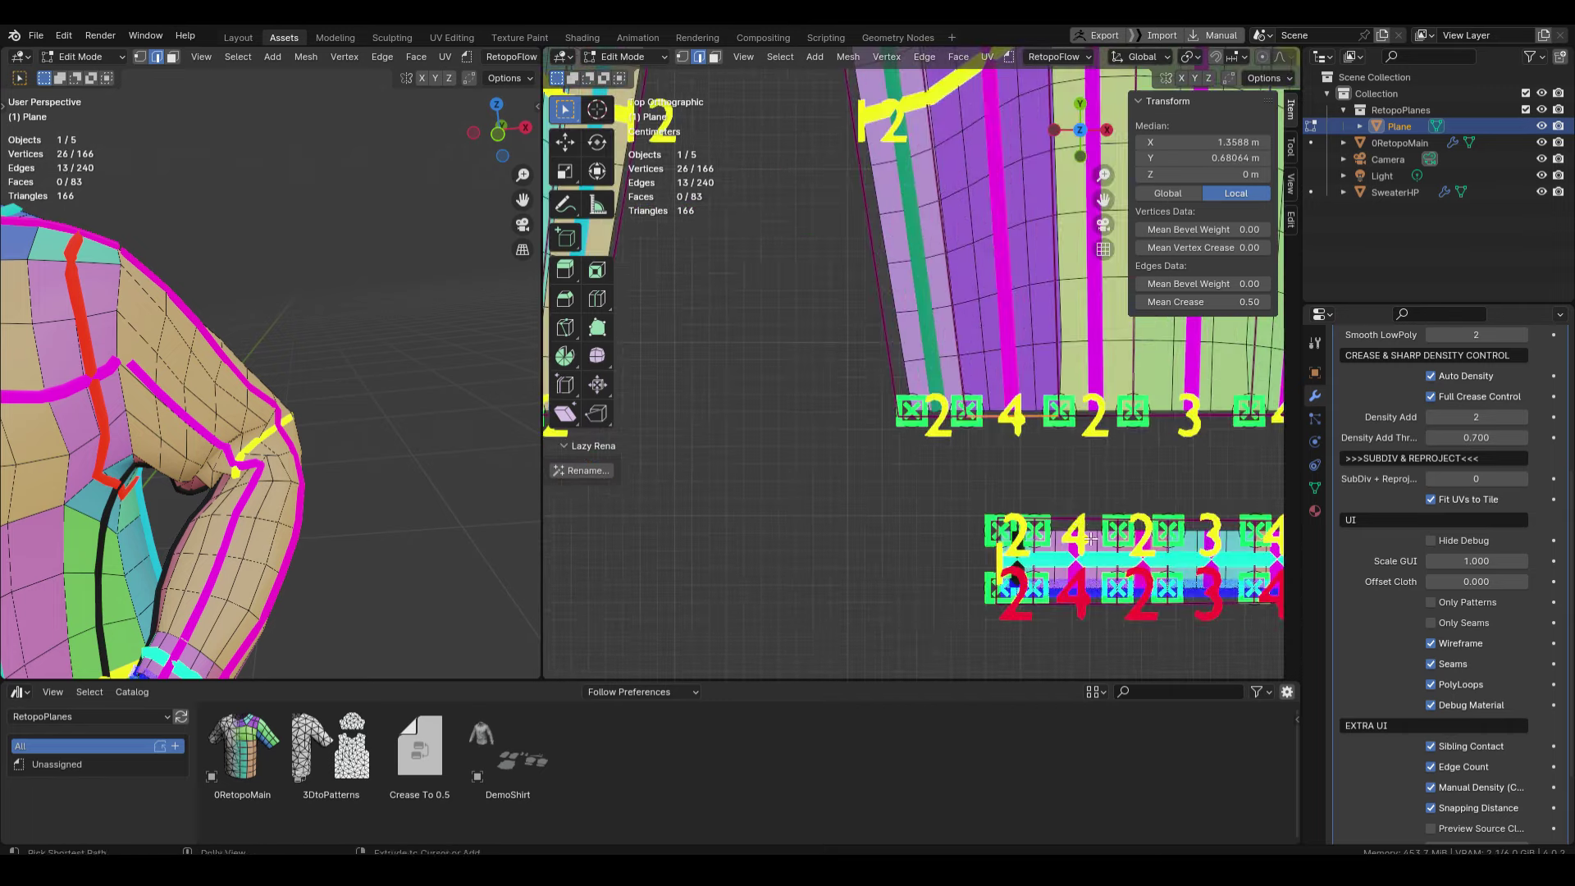
{"action": "left_click", "coordinate": [1075, 526], "text": "ctrl+alt+shift"}
Add the edge ring crossing the other body piece from its armhole edge to the selection
{"action": "scroll", "coordinate": [1058, 520], "scroll_direction": "down", "scroll_amount": 8}
{"action": "middle_click_drag", "start_coordinate": [893, 516], "coordinate": [1133, 509], "text": "shift"}
{"action": "middle_click_drag", "start_coordinate": [1065, 457], "coordinate": [1067, 479], "text": "shift"}
{"action": "scroll", "coordinate": [970, 443], "scroll_direction": "up", "scroll_amount": 7}
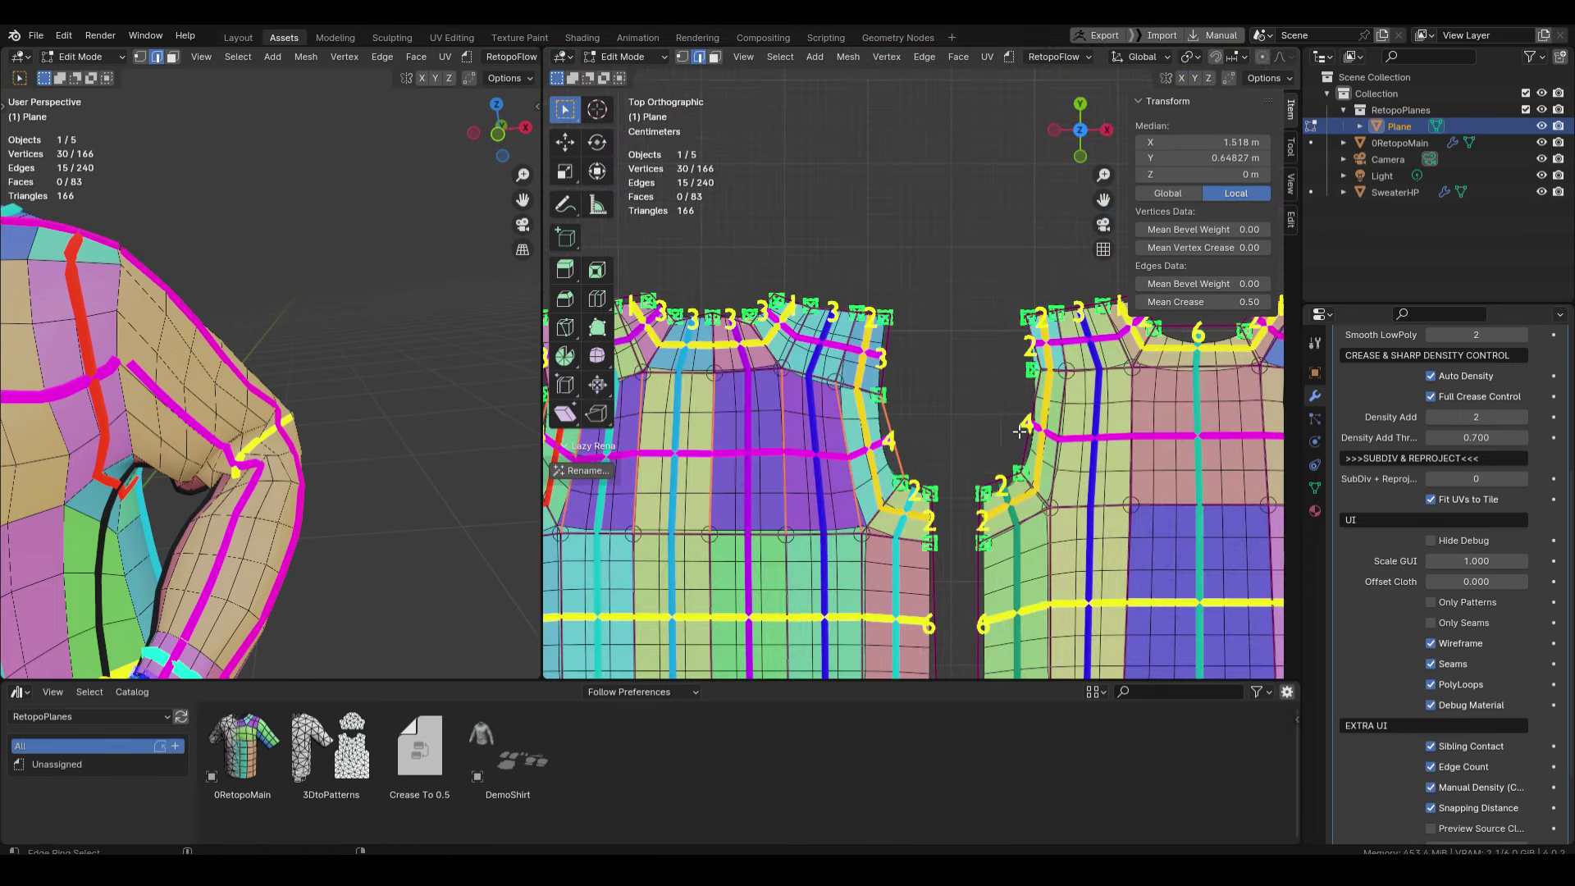
{"action": "left_click", "coordinate": [1019, 432], "text": "ctrl+alt+shift"}
Try to change the crease of the whole selected loop across the body, sleeve and cuff pieces
{"action": "scroll", "coordinate": [1007, 428], "scroll_direction": "down", "scroll_amount": 6}
{"action": "key", "text": "shift+e"}
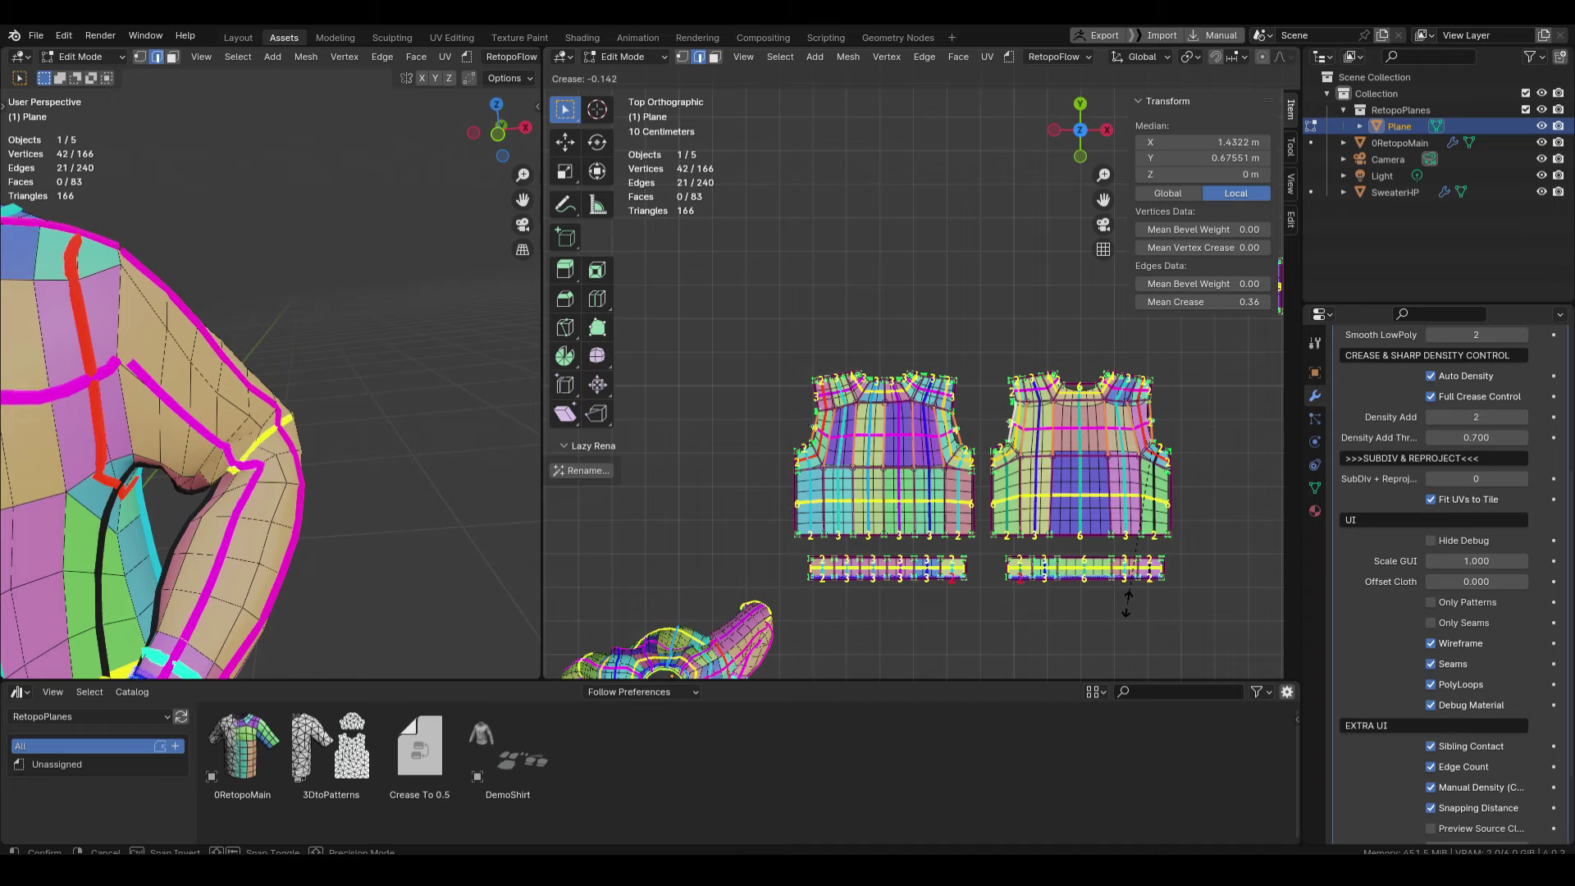
{"action": "right_click", "coordinate": [1132, 616]}
{"action": "middle_click_drag", "start_coordinate": [115, 452], "coordinate": [841, 543], "text": "shift"}
{"action": "scroll", "coordinate": [271, 371], "scroll_direction": "down", "scroll_amount": 4}
{"action": "key", "text": "shift+e"}
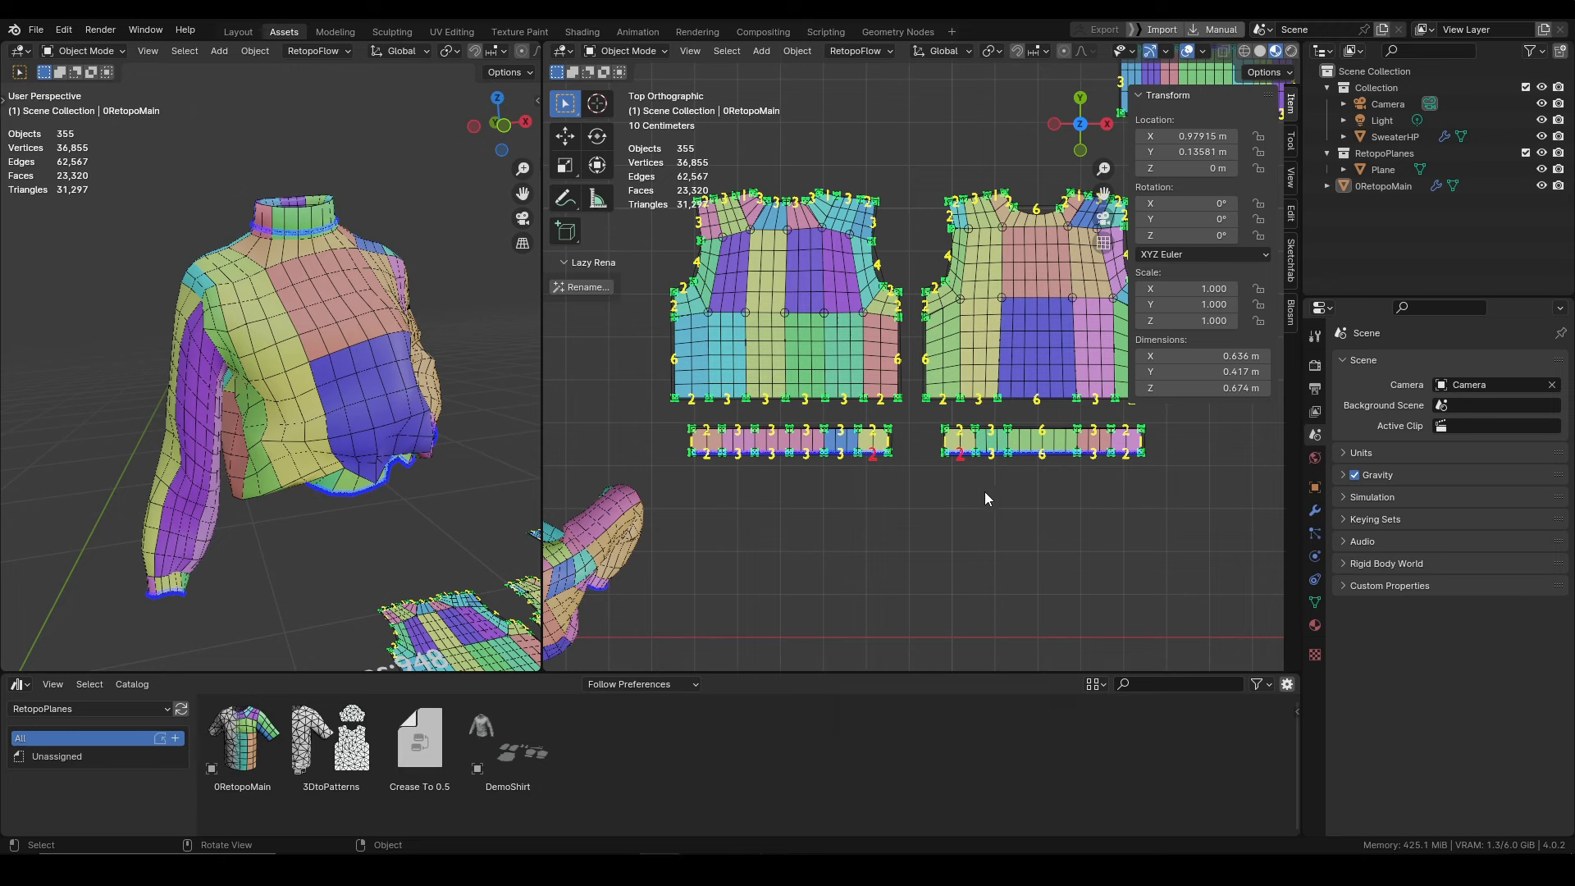
Switch the pattern viewport to Solid shading and back to Material Preview
{"action": "key", "text": "z"}
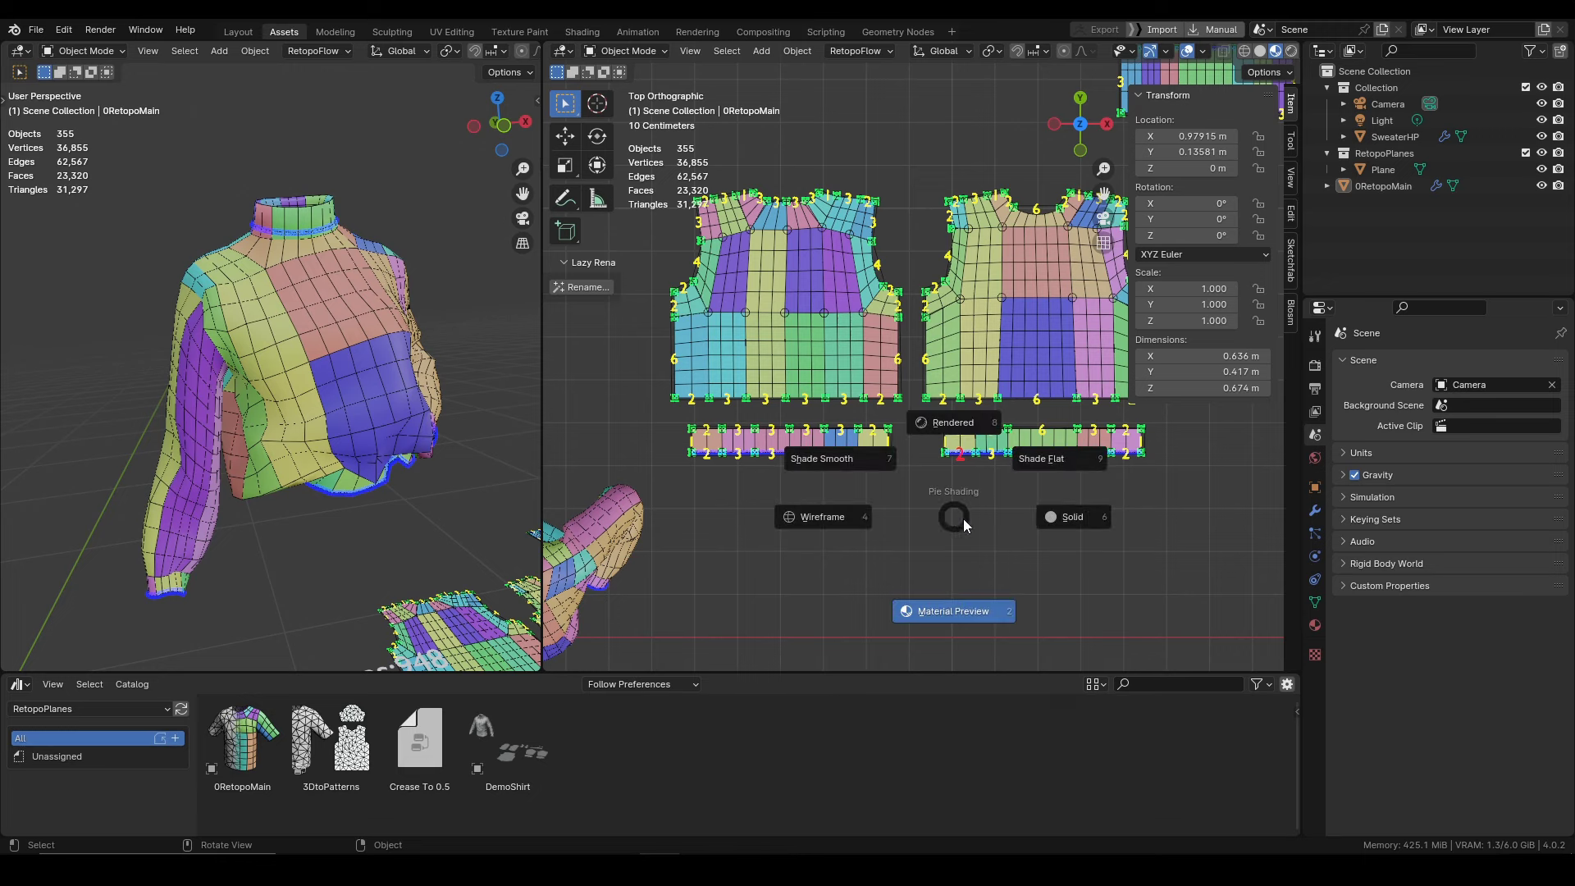
{"action": "left_click", "coordinate": [1054, 515]}
{"action": "key", "text": "z"}
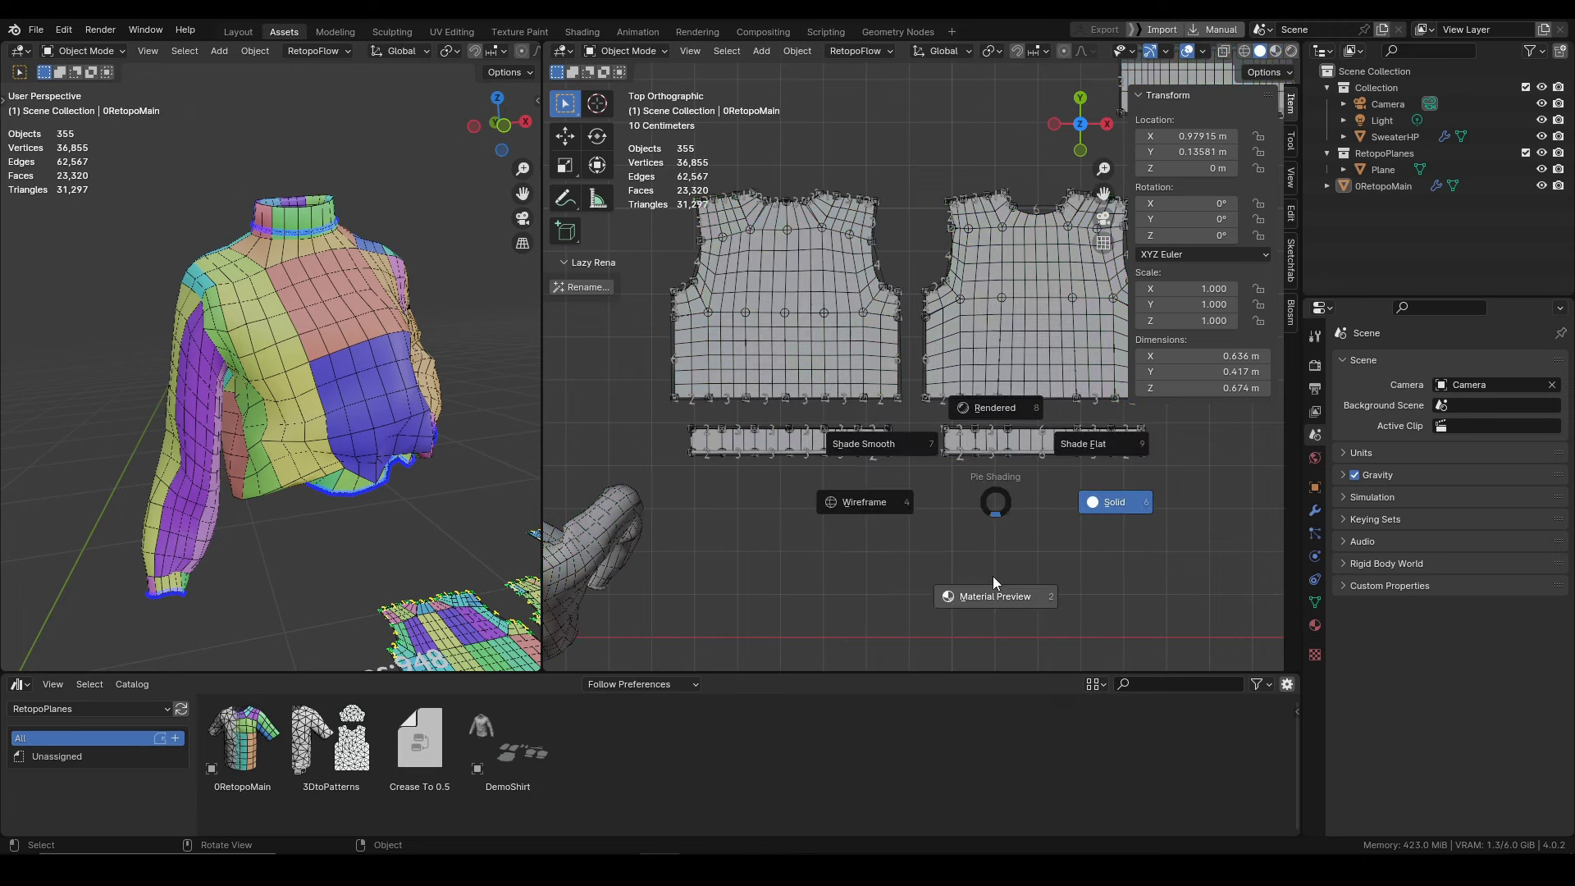
{"action": "left_click", "coordinate": [993, 576]}
Import the Wavefront OBJ file tshirt.obj from the indepth folder on the Desktop
{"action": "middle_click_drag", "start_coordinate": [912, 494], "coordinate": [1025, 425]}
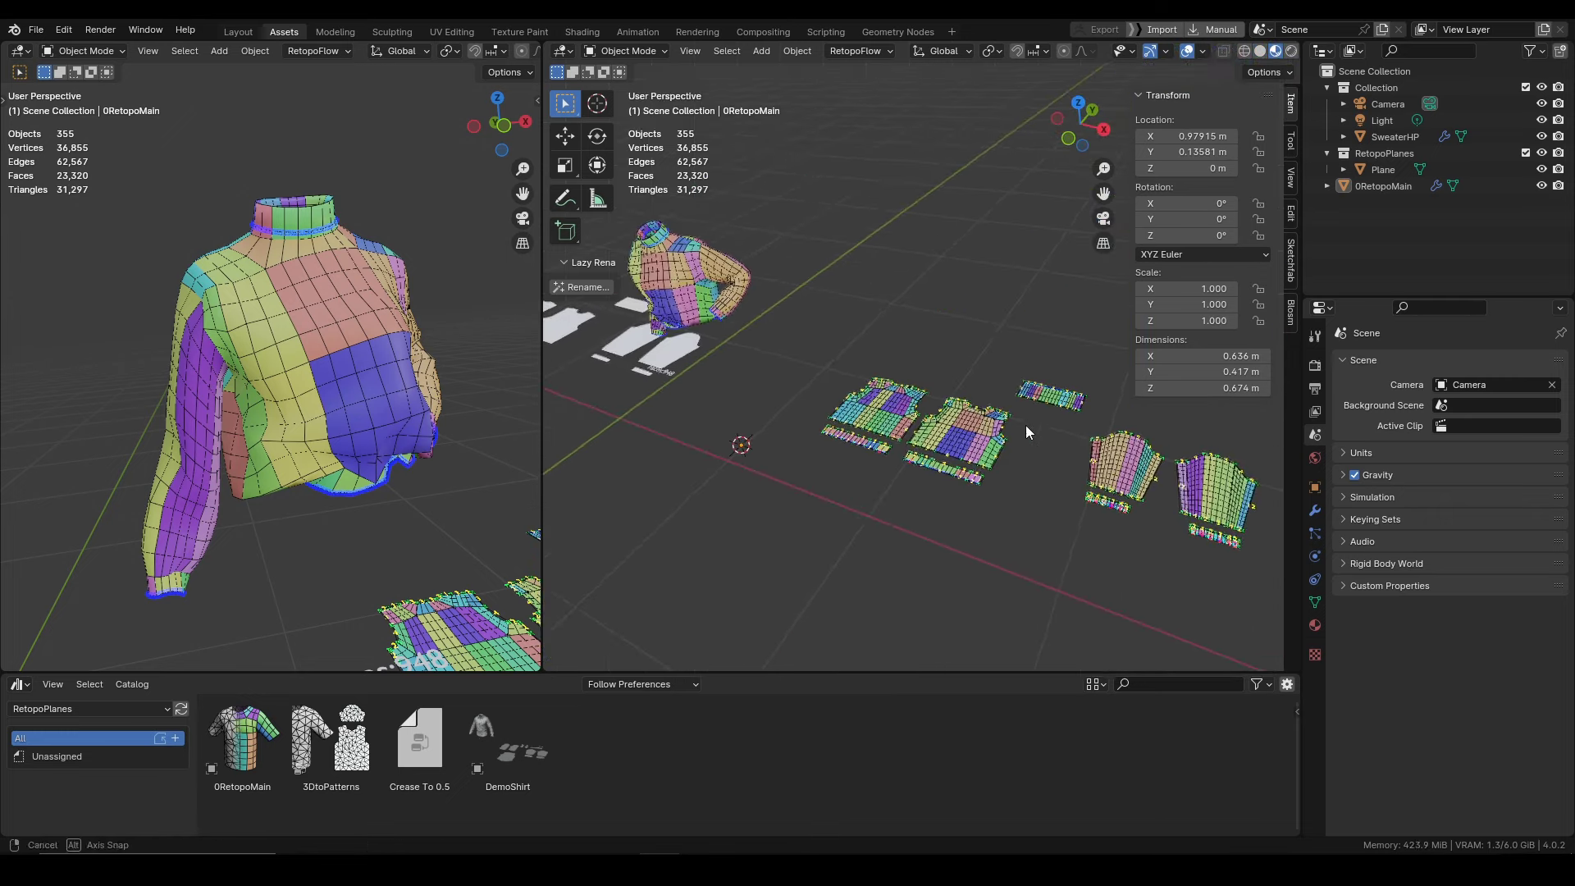
{"action": "left_click", "coordinate": [26, 31]}
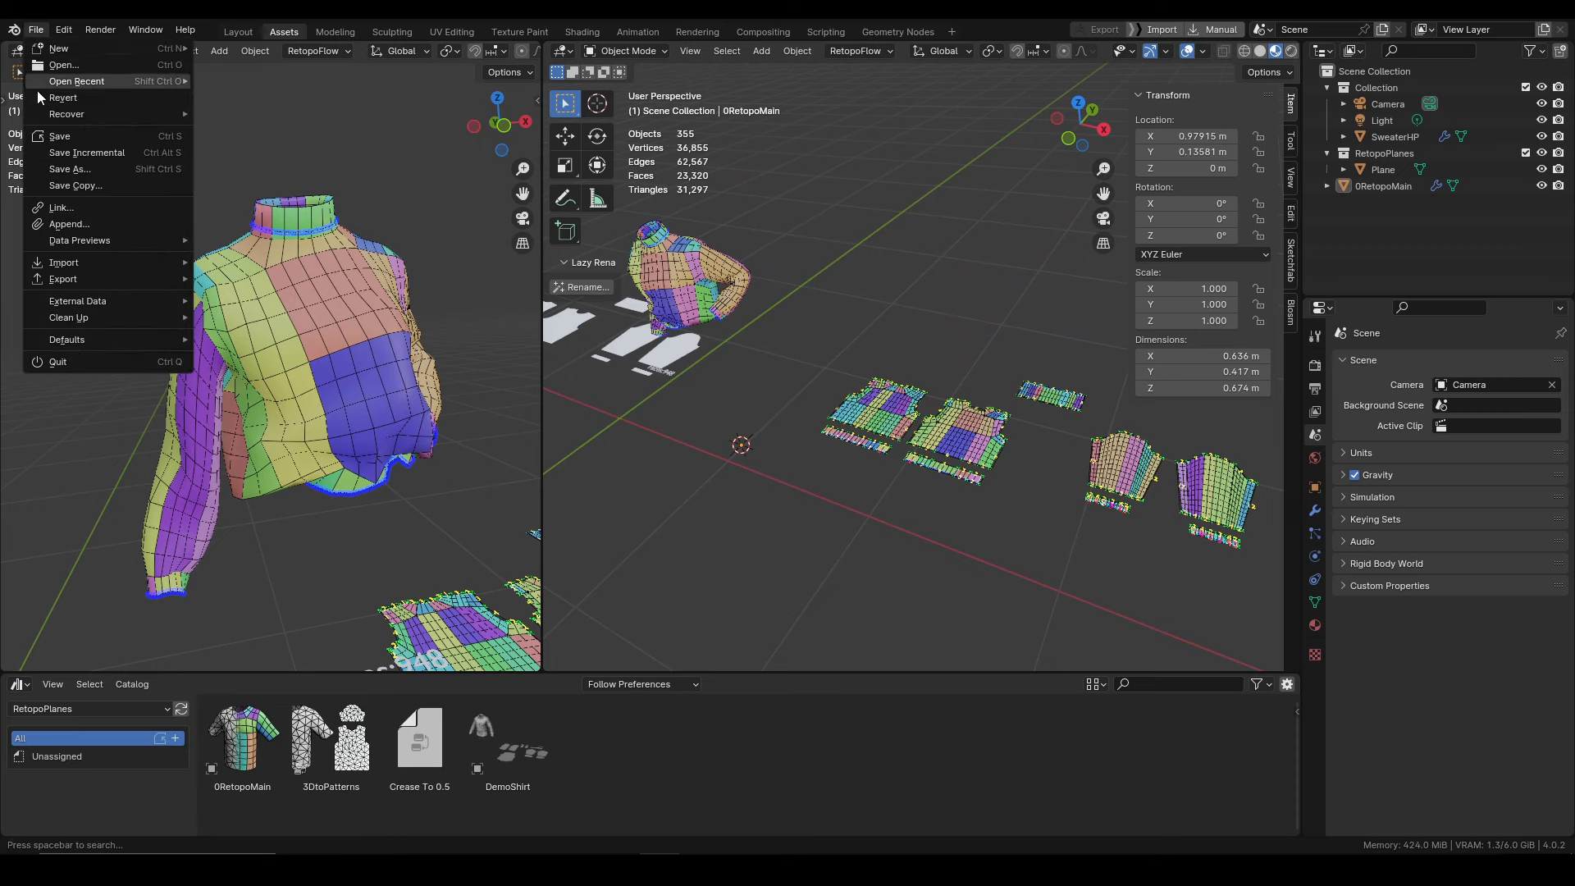
{"action": "mouse_move", "coordinate": [74, 259]}
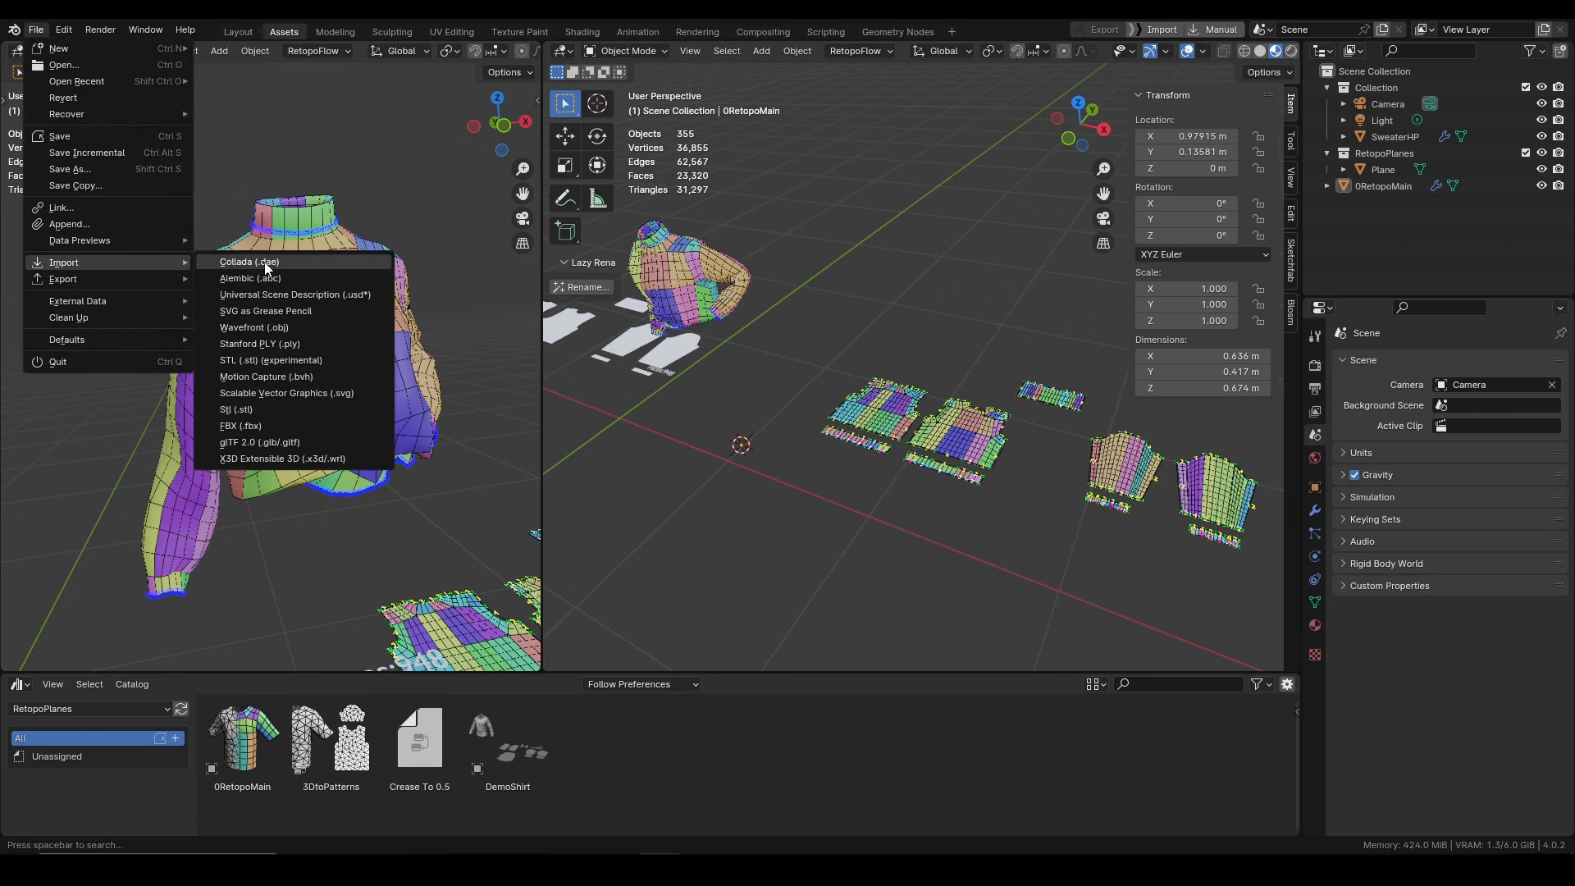
{"action": "left_click", "coordinate": [264, 329]}
{"action": "left_click", "coordinate": [295, 388]}
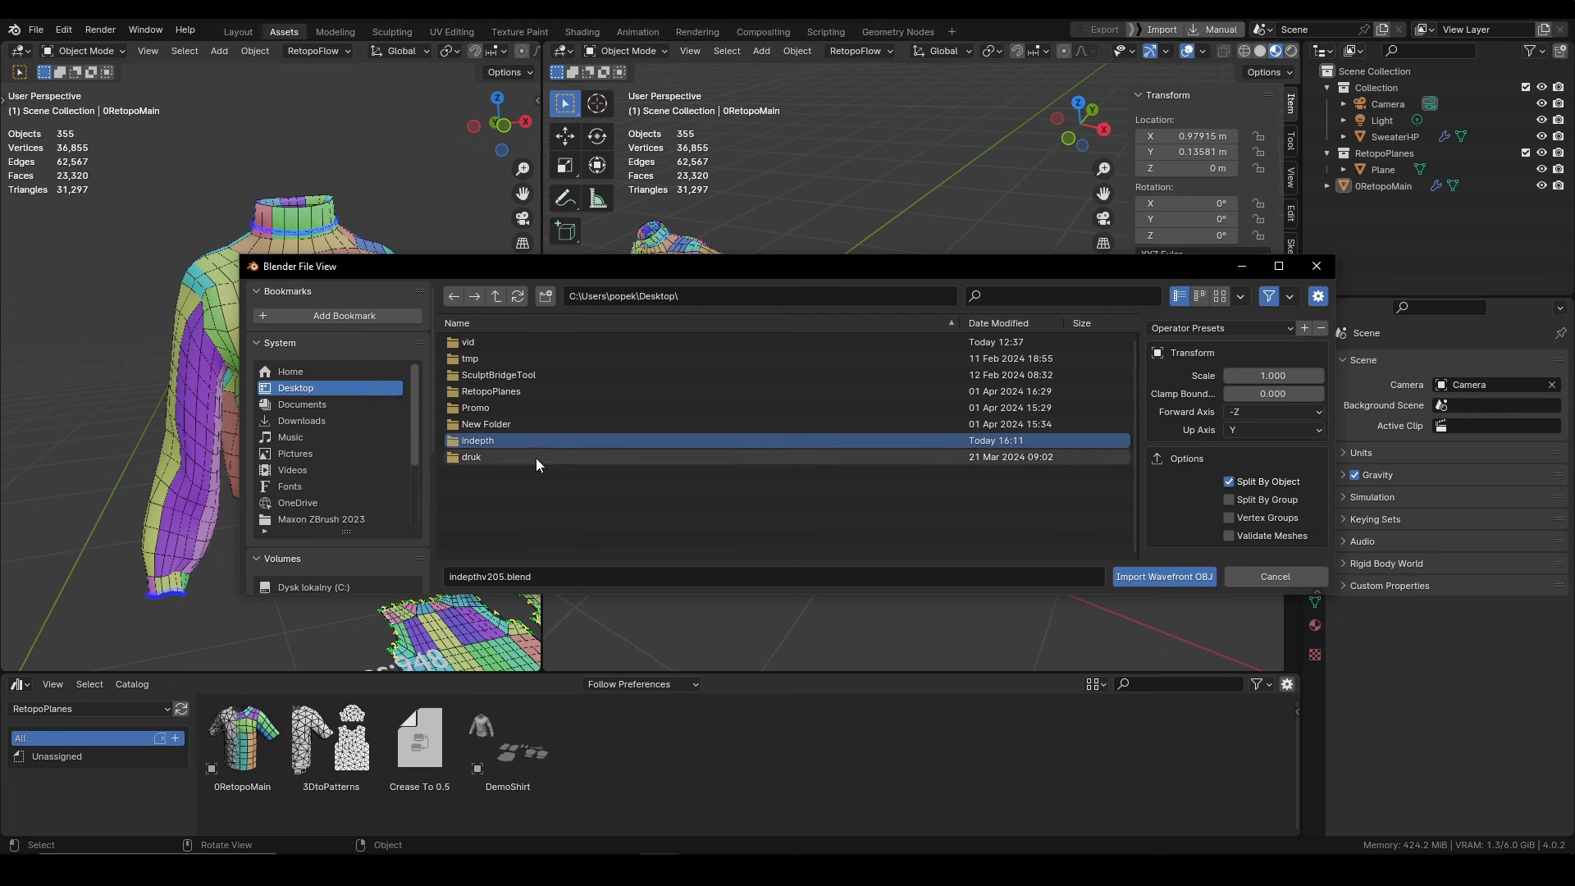
{"action": "left_click", "coordinate": [468, 441]}
{"action": "double_click", "coordinate": [468, 441]}
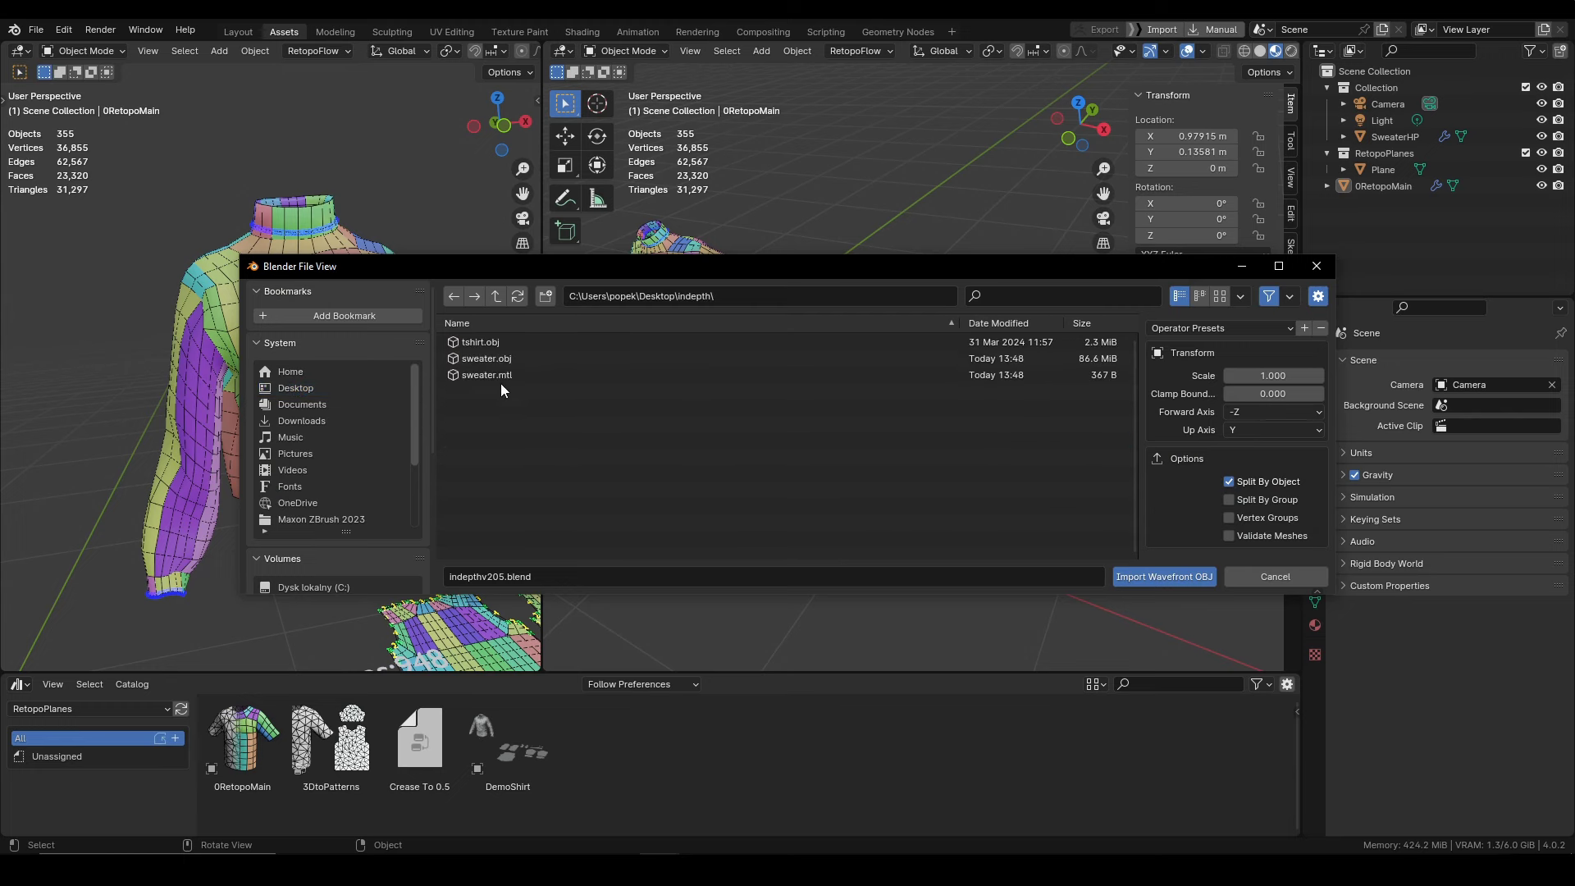
{"action": "left_click", "coordinate": [476, 343]}
{"action": "left_click", "coordinate": [1176, 577]}
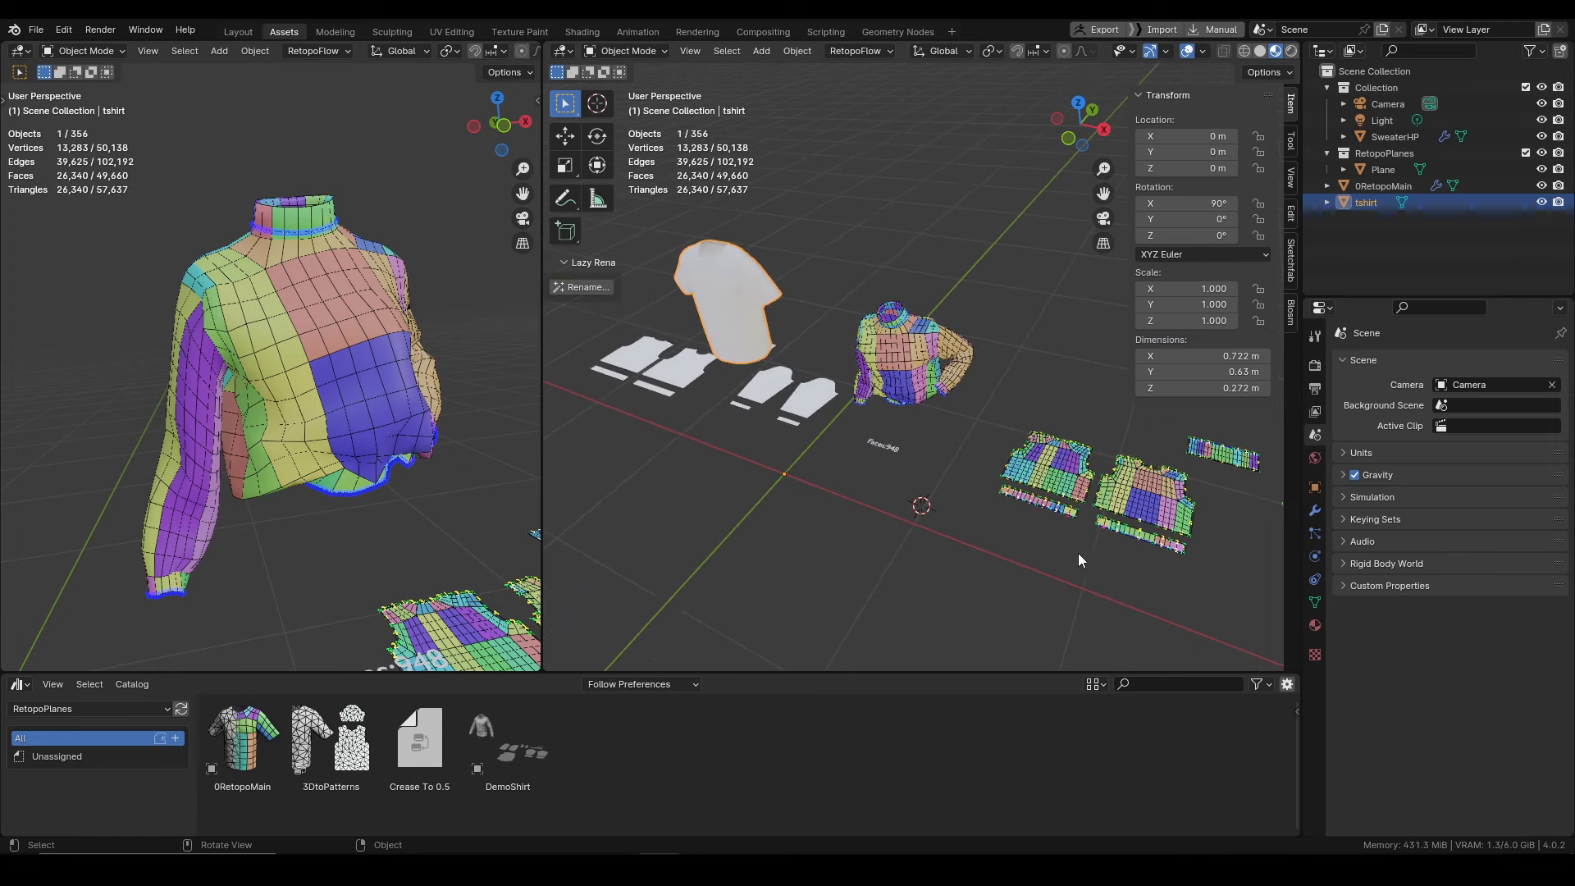
Flatten the imported T-shirt with the 3DtoPatterns asset and apply its rotation
{"action": "left_click_drag", "start_coordinate": [336, 738], "coordinate": [722, 307]}
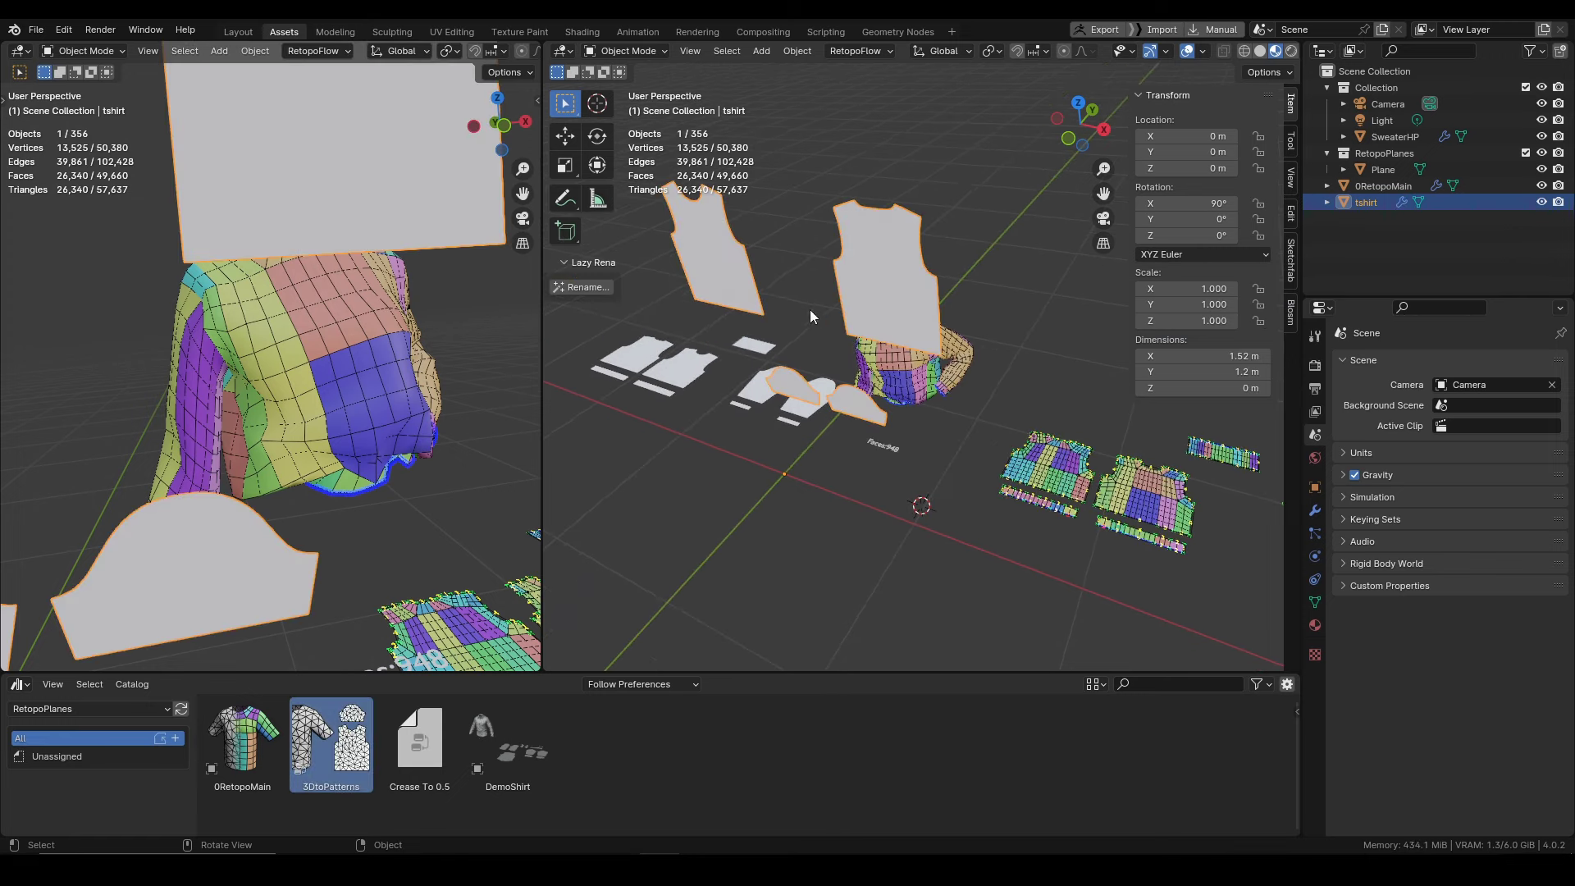
{"action": "key", "text": "ctrl+a"}
{"action": "left_click", "coordinate": [848, 315]}
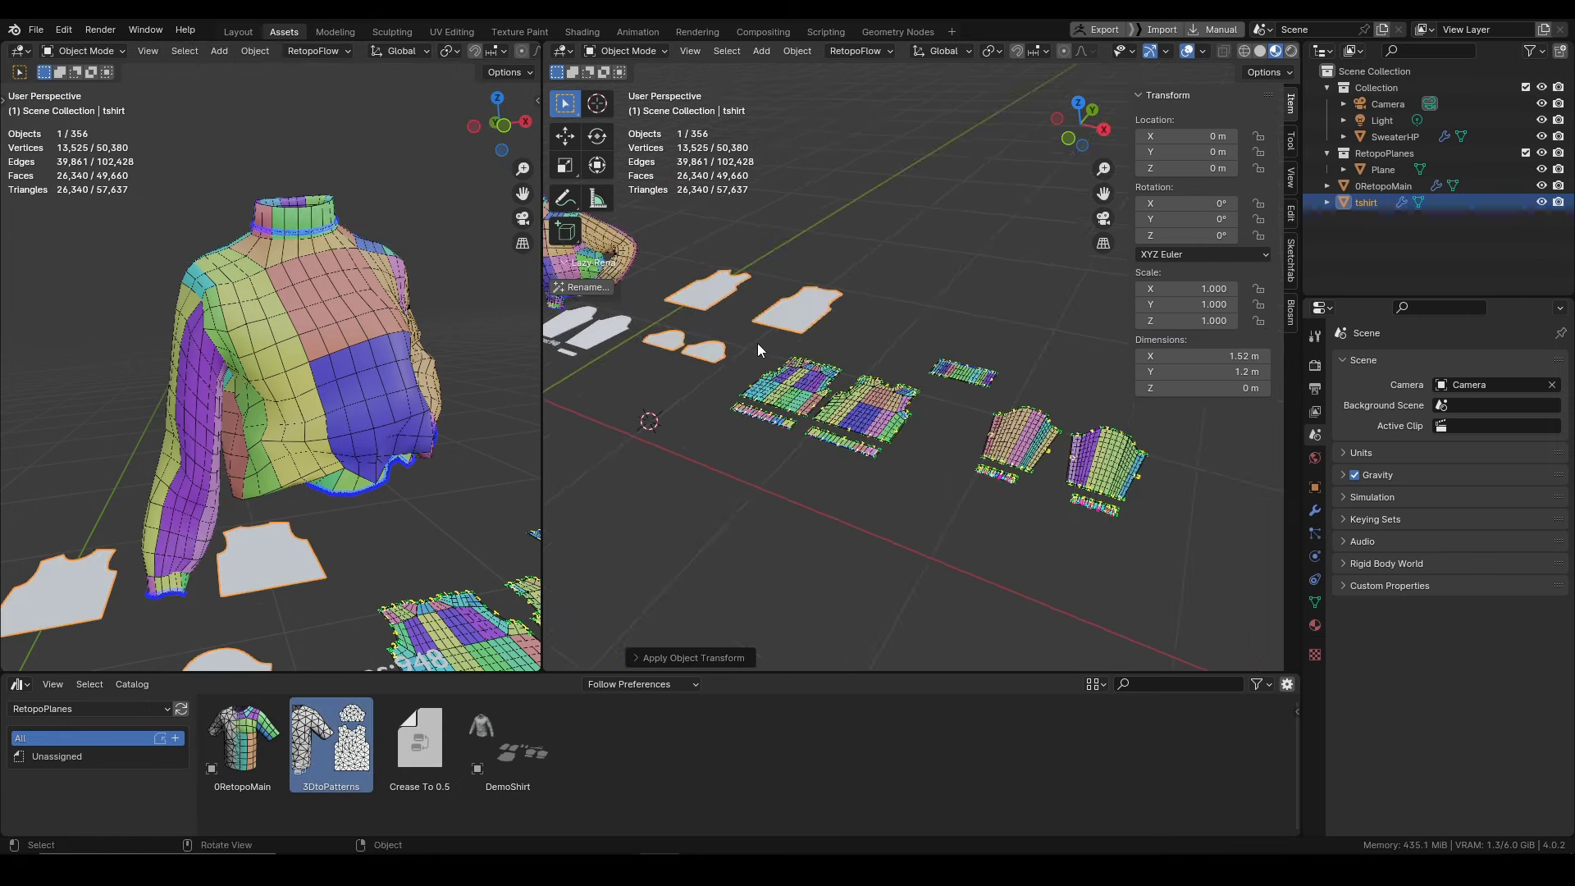
Add a second 0RetopoMain asset to the scene in the empty area beyond the sweater patterns
{"action": "middle_click_drag", "start_coordinate": [899, 450], "coordinate": [797, 425], "text": "shift"}
{"action": "left_click_drag", "start_coordinate": [250, 739], "coordinate": [874, 514]}
{"action": "middle_click_drag", "start_coordinate": [875, 514], "coordinate": [953, 554], "text": "shift"}
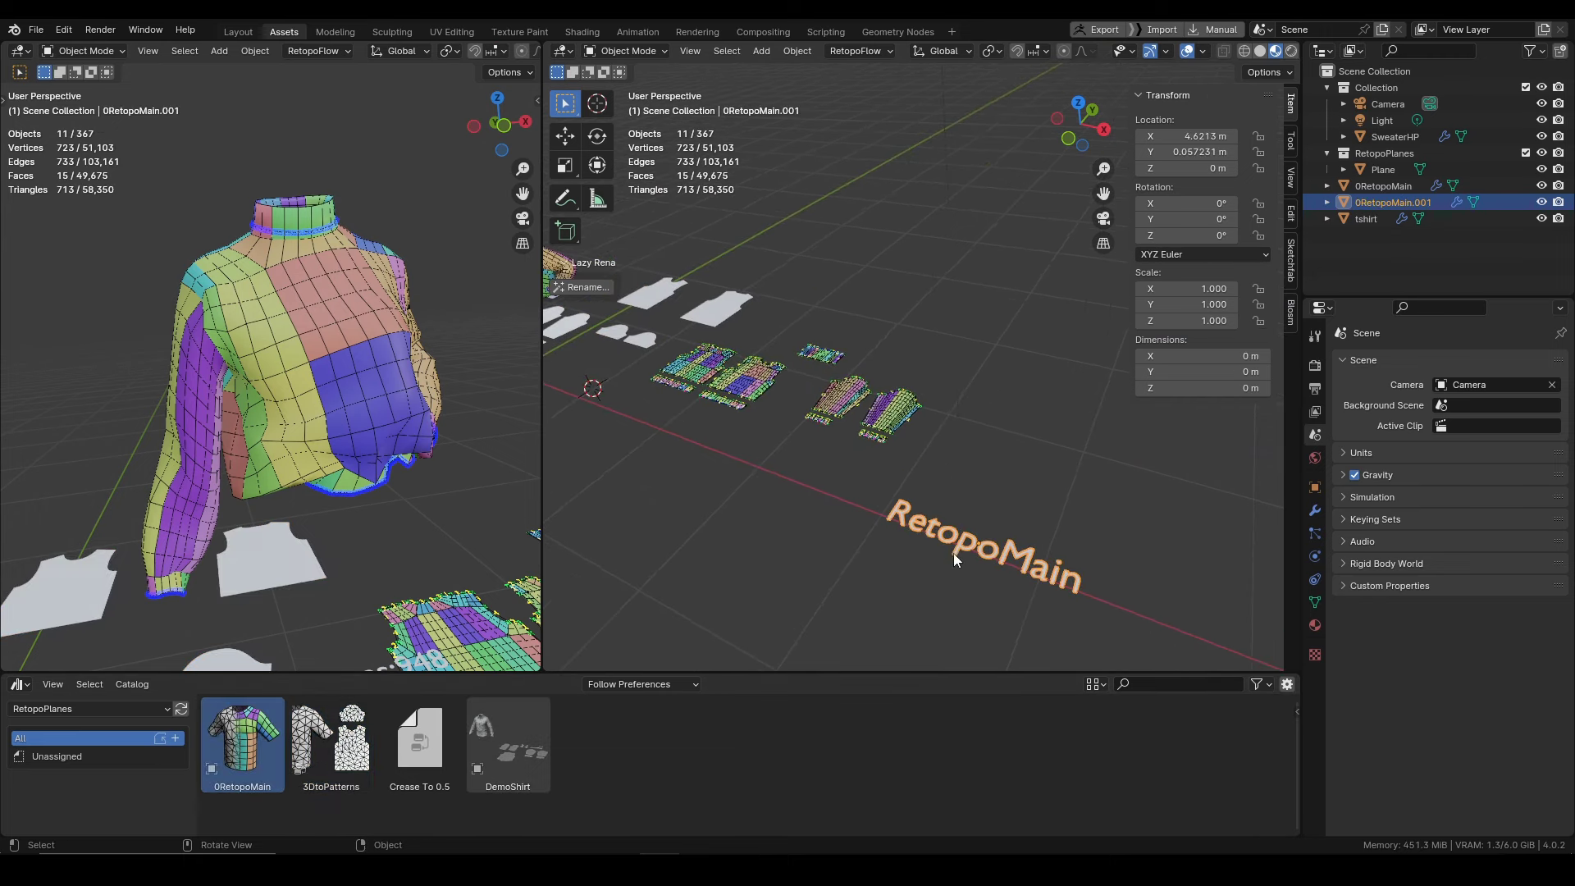
Duplicate the RetopoPlanes collection and set RetopoPlanes.001 as the Retopo Planes source of the new RetopoPlanes modifier
{"action": "left_click", "coordinate": [1315, 510]}
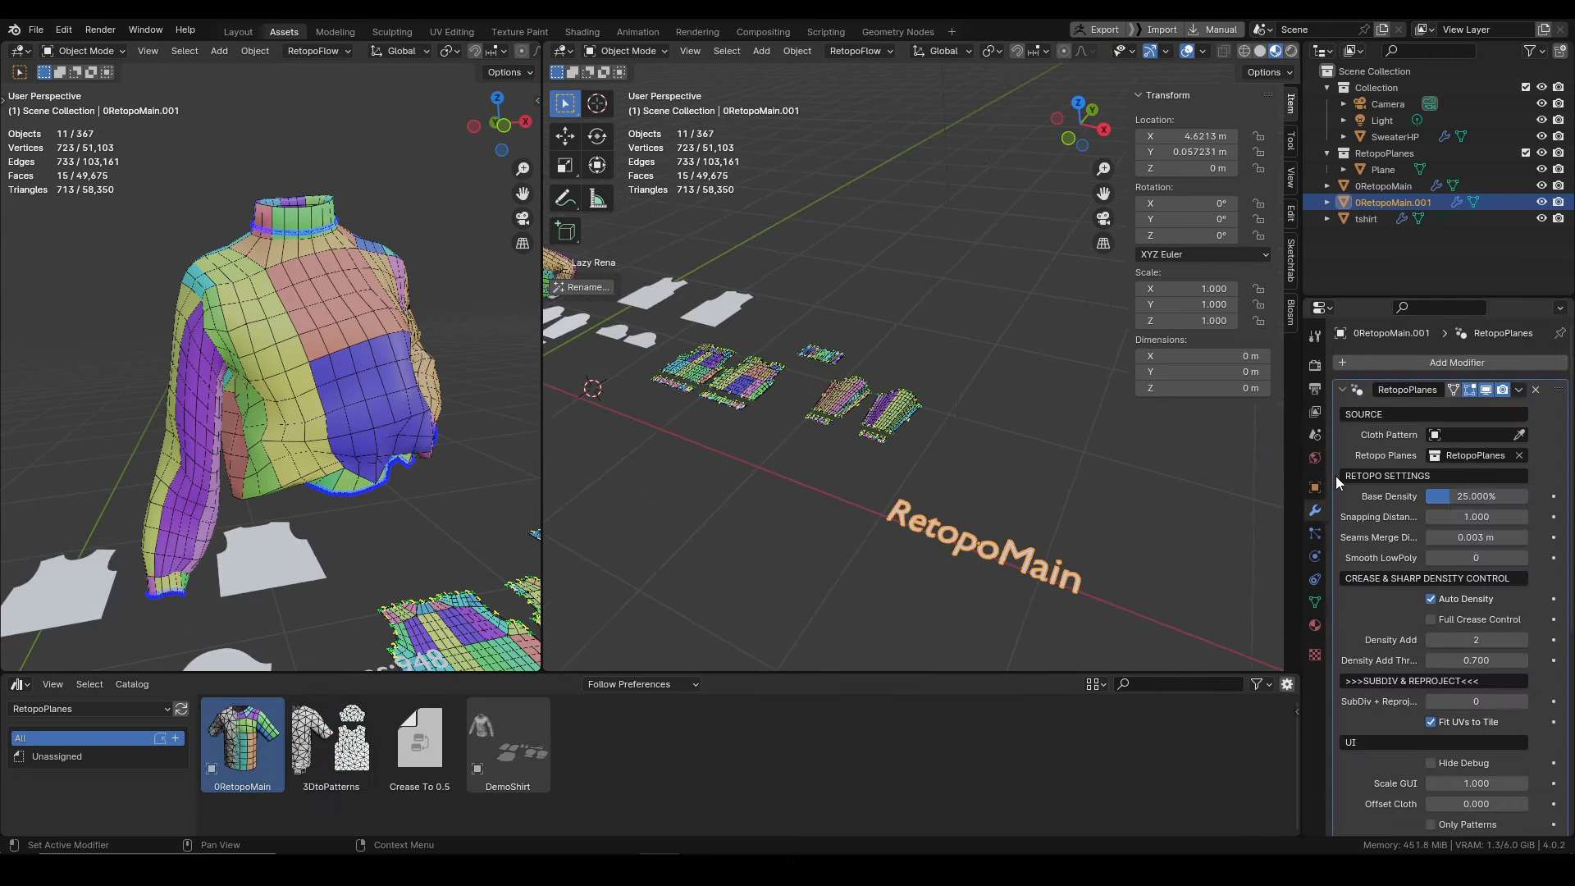
{"action": "right_click", "coordinate": [1346, 154]}
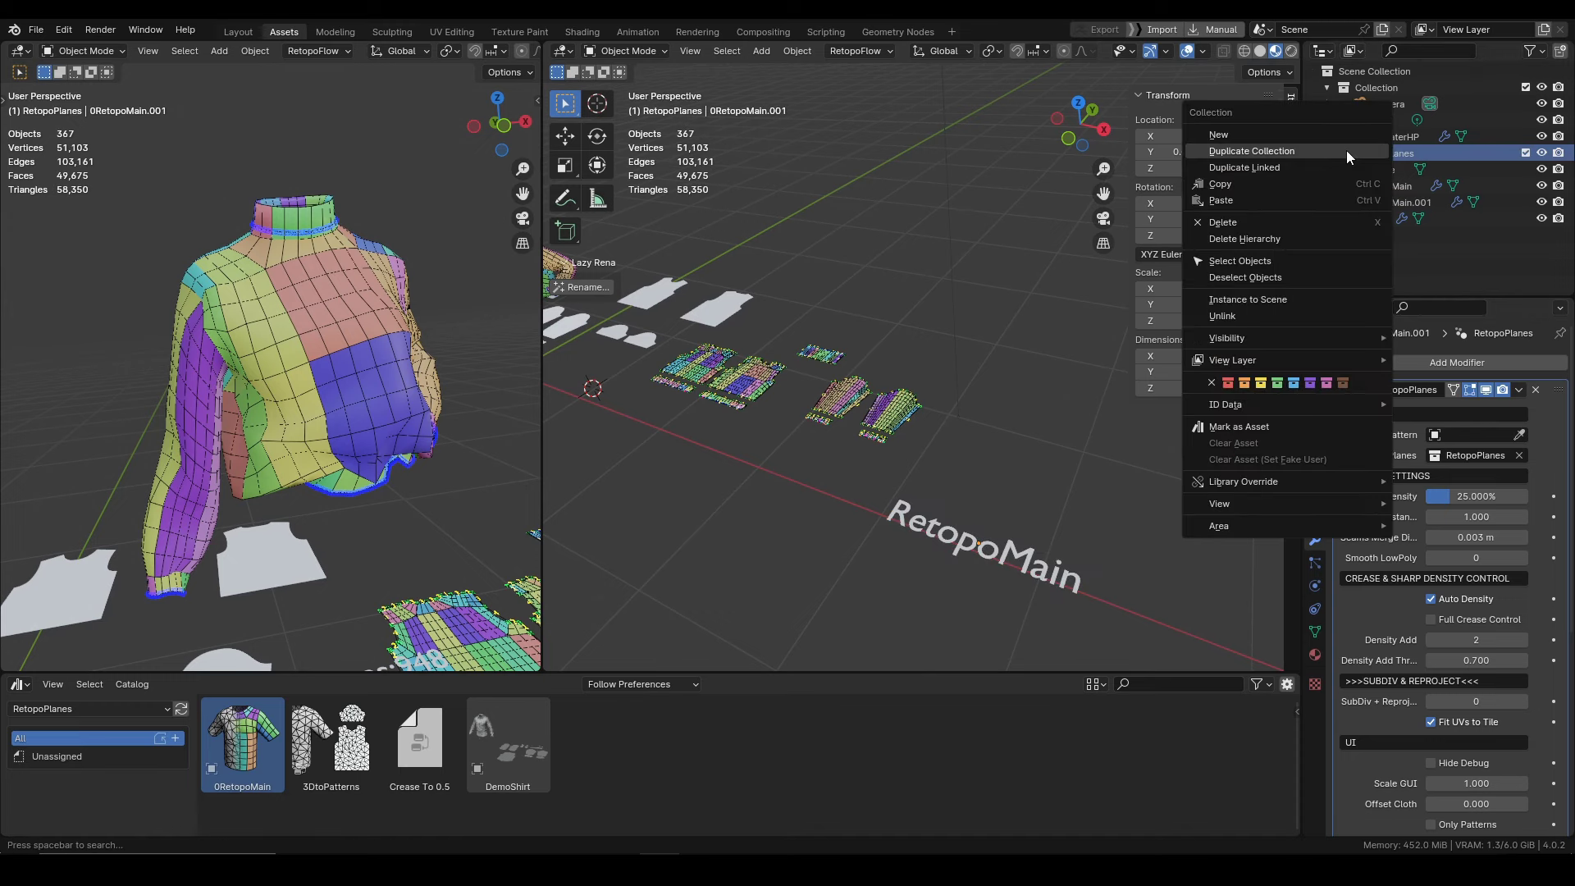
{"action": "left_click", "coordinate": [1268, 151]}
{"action": "left_click", "coordinate": [1486, 456]}
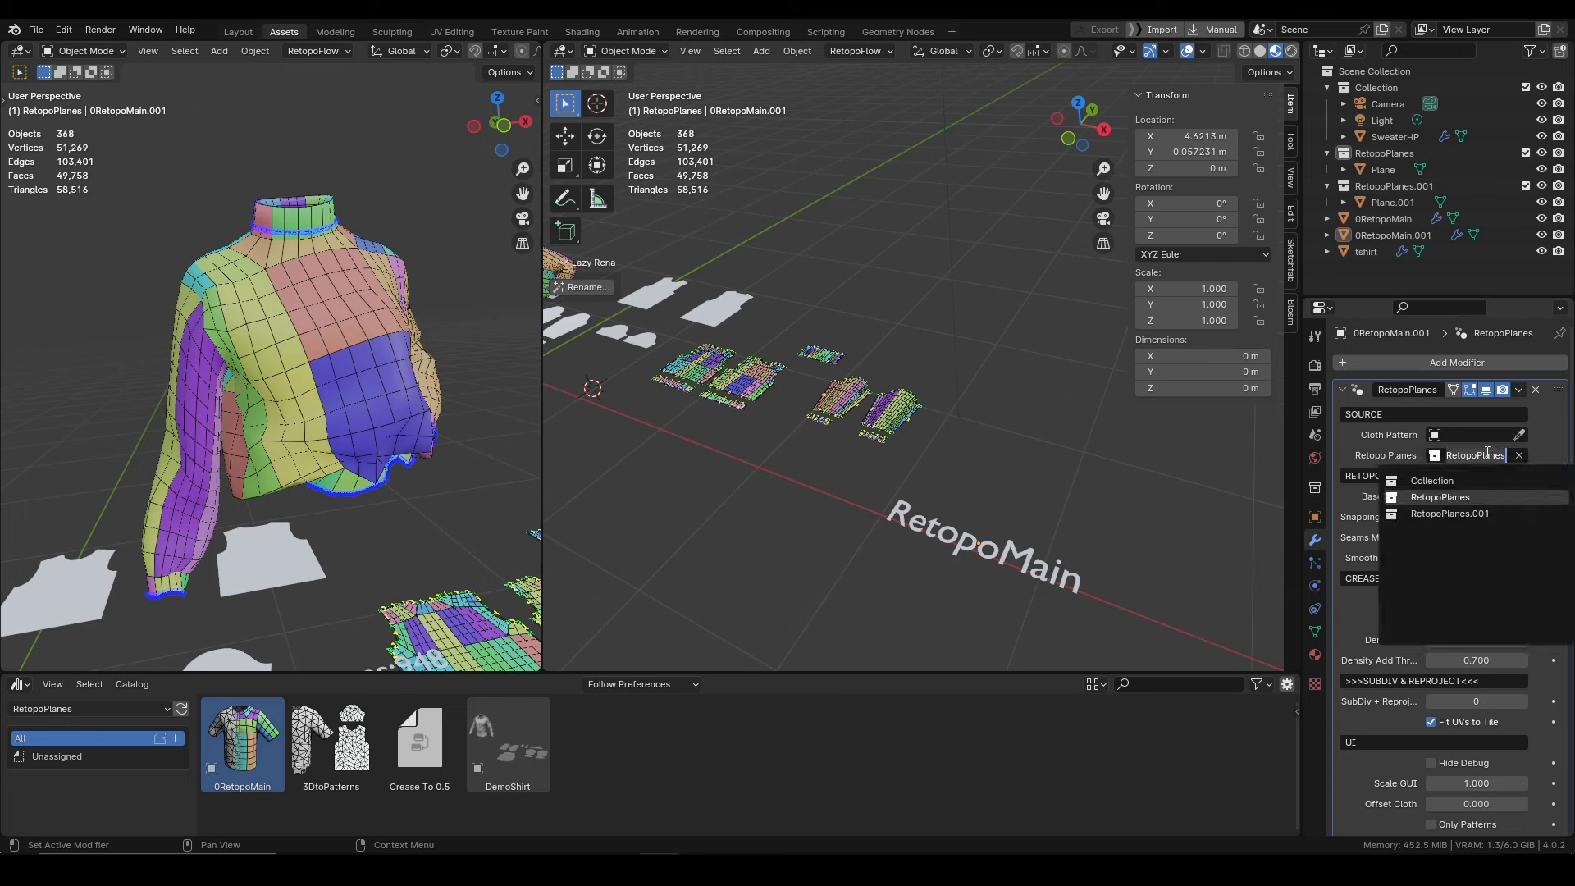
{"action": "left_click", "coordinate": [1447, 514]}
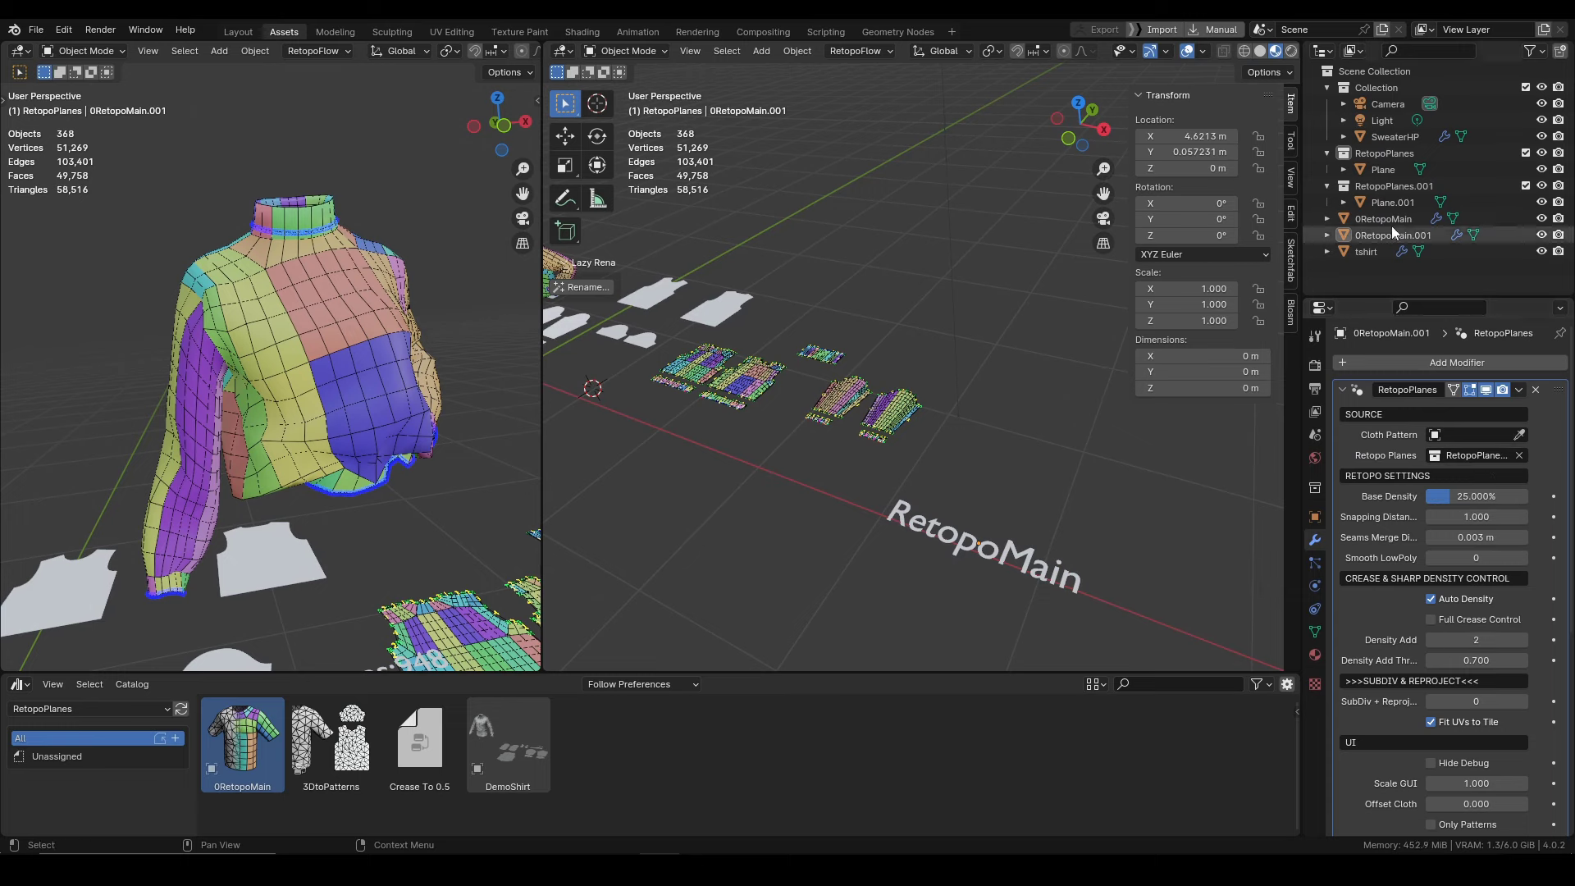
In Plane.001, duplicate one face of a body panel and move the copy in the ground plane to the empty area beyond the sleeves
{"action": "left_click", "coordinate": [1387, 201]}
{"action": "middle_click_drag", "start_coordinate": [809, 470], "coordinate": [850, 494]}
{"action": "key", "text": "Tab"}
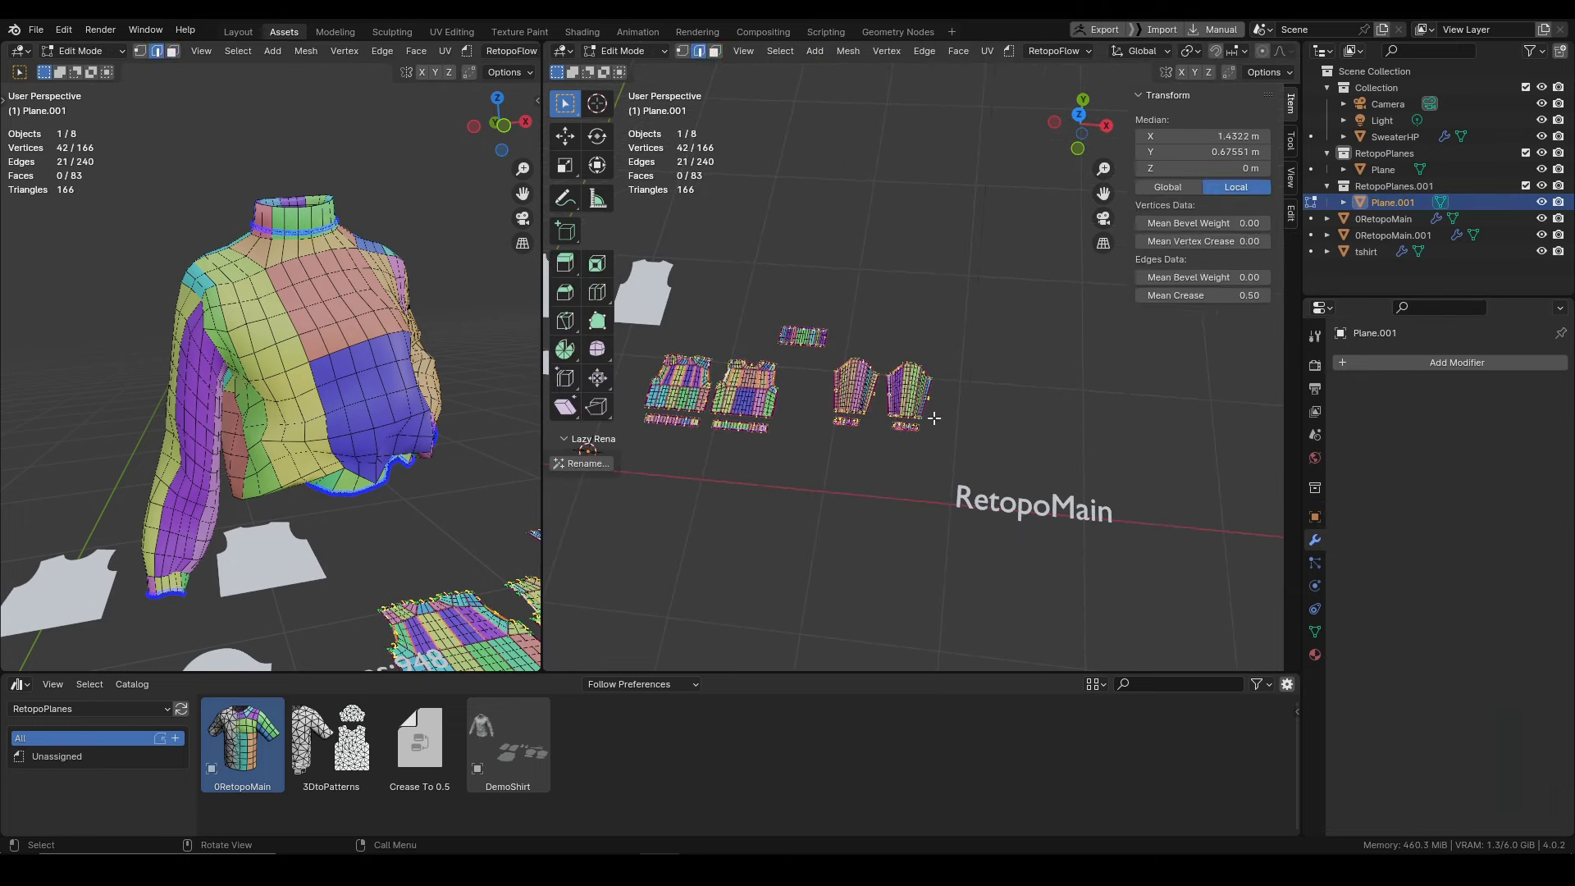
{"action": "key", "text": "3"}
{"action": "left_click", "coordinate": [748, 379]}
{"action": "key", "text": "shift+d"}
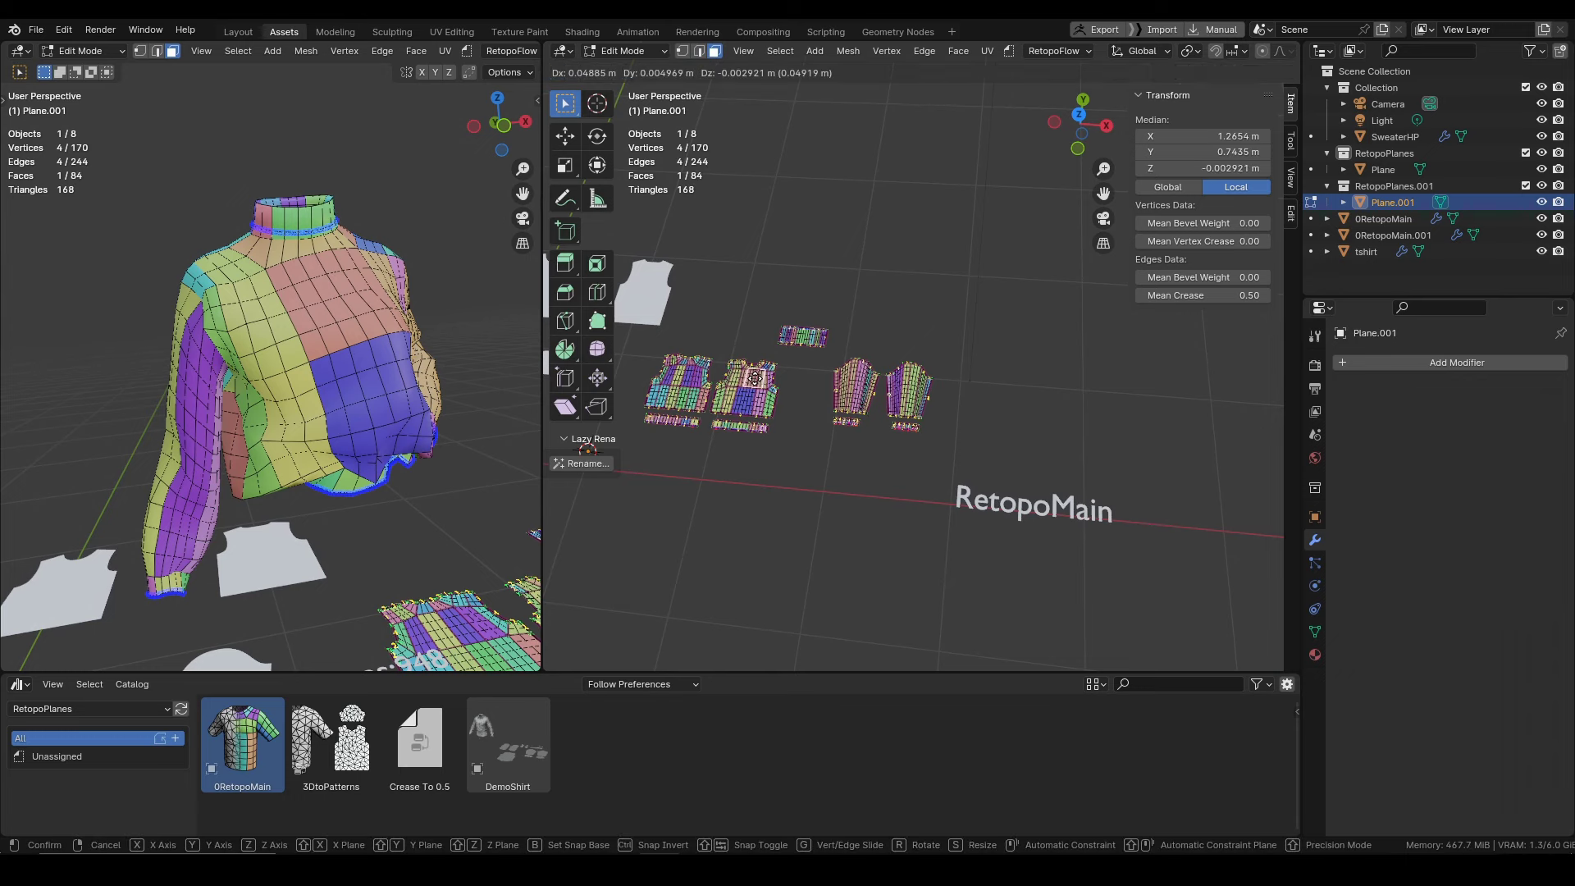
{"action": "key", "text": "shift+z"}
{"action": "left_click", "coordinate": [1143, 384]}
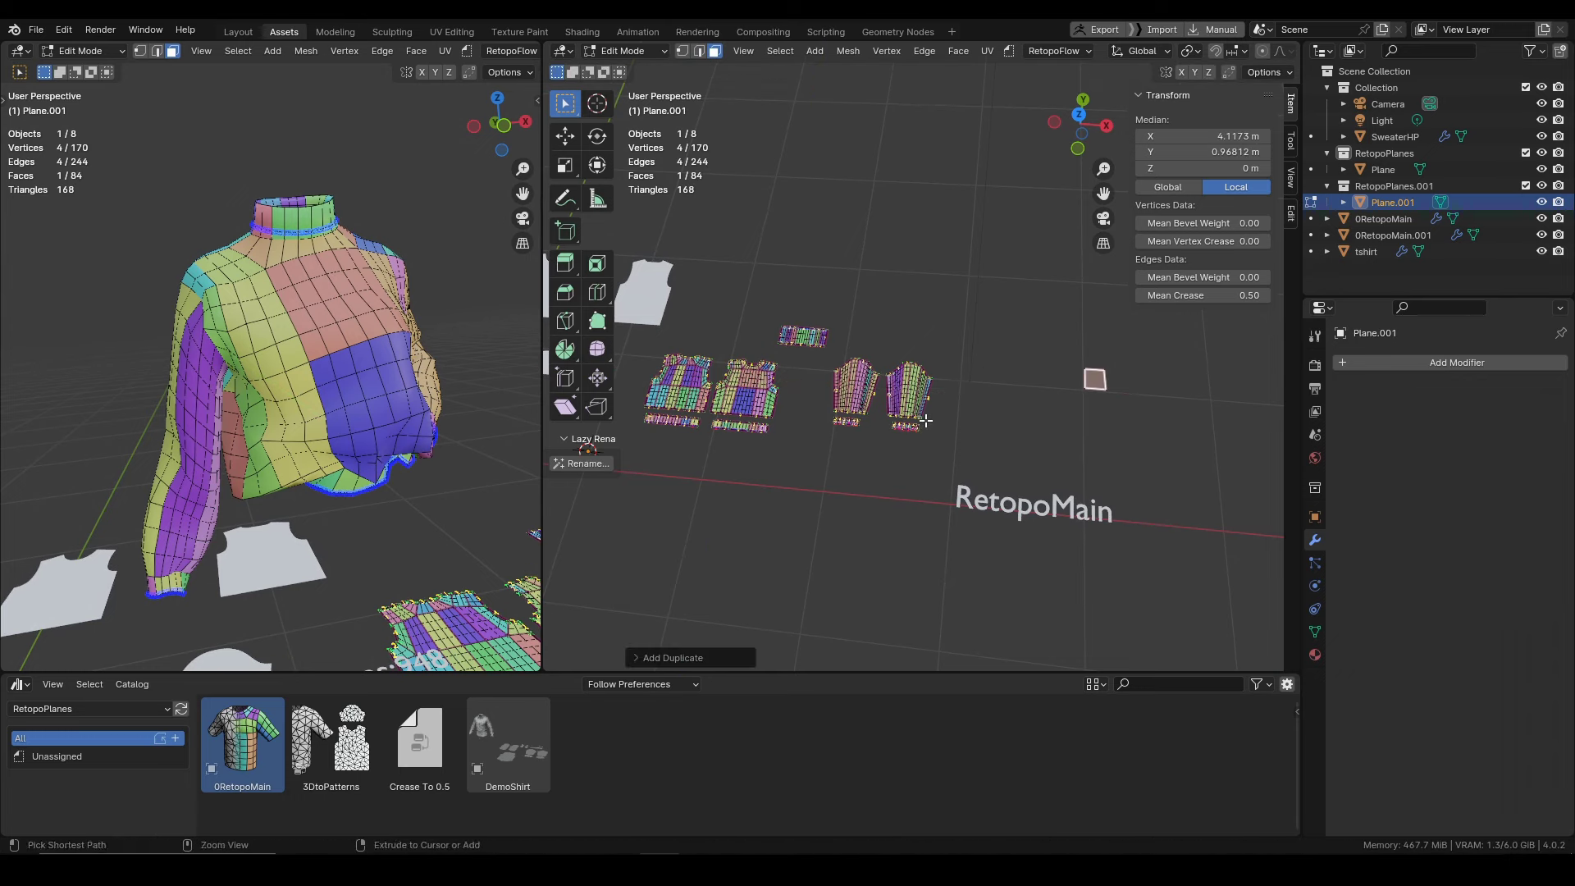
Invert the selection, delete all the other faces of Plane.001 and leave Edit Mode
{"action": "key", "text": "ctrl+i"}
{"action": "key", "text": "x"}
{"action": "left_click", "coordinate": [873, 357]}
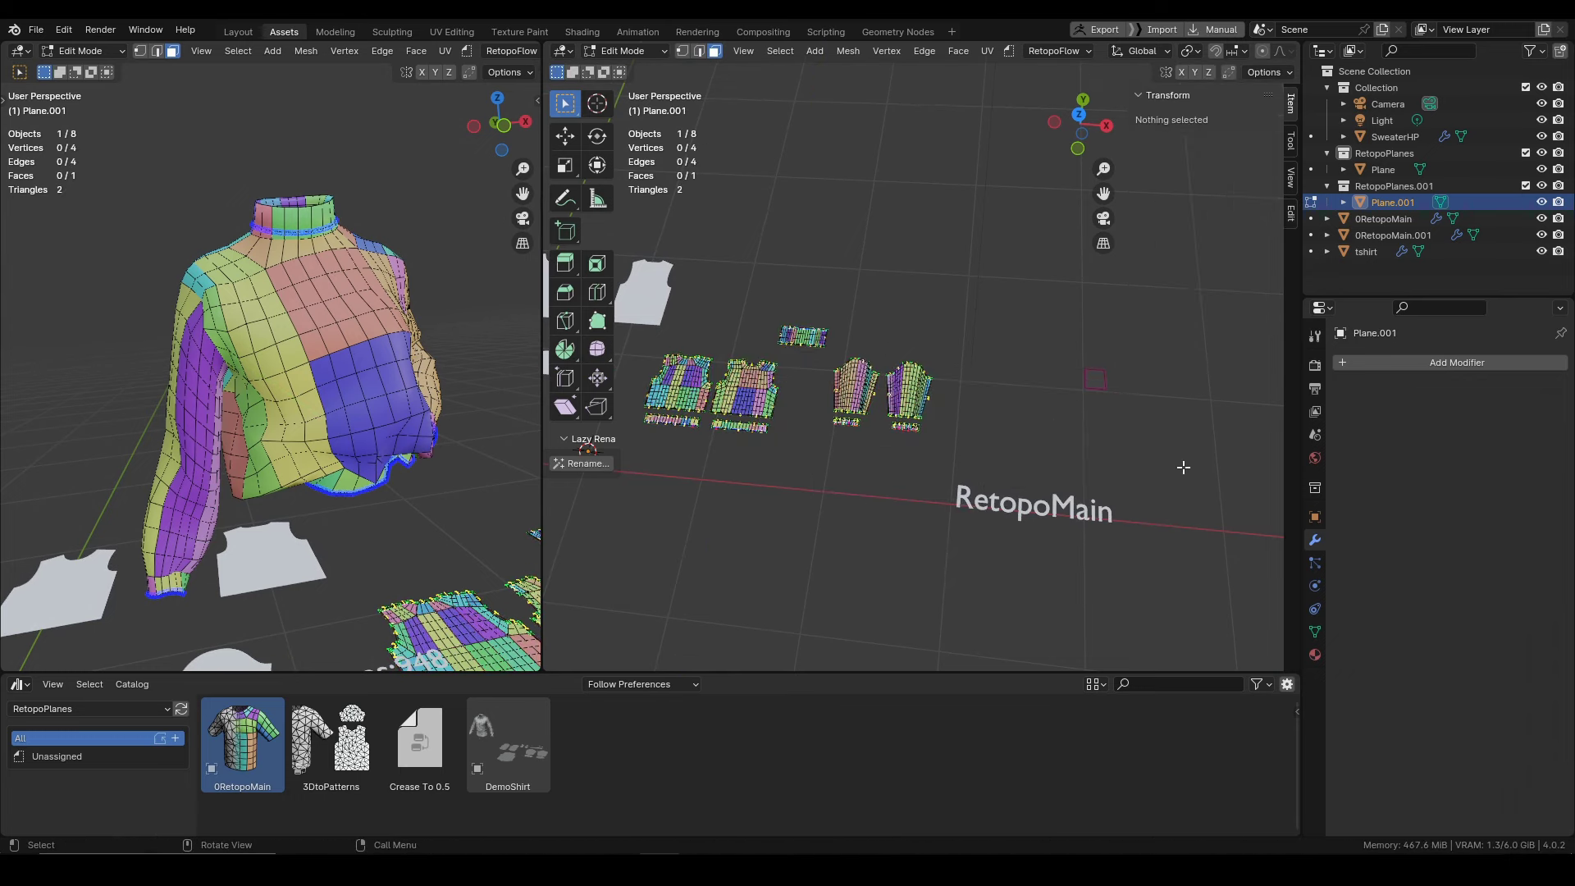
{"action": "key", "text": "Tab"}
Set the flattened tshirt as the Cloth Pattern of the new RetopoMain object
{"action": "left_click", "coordinate": [1035, 513]}
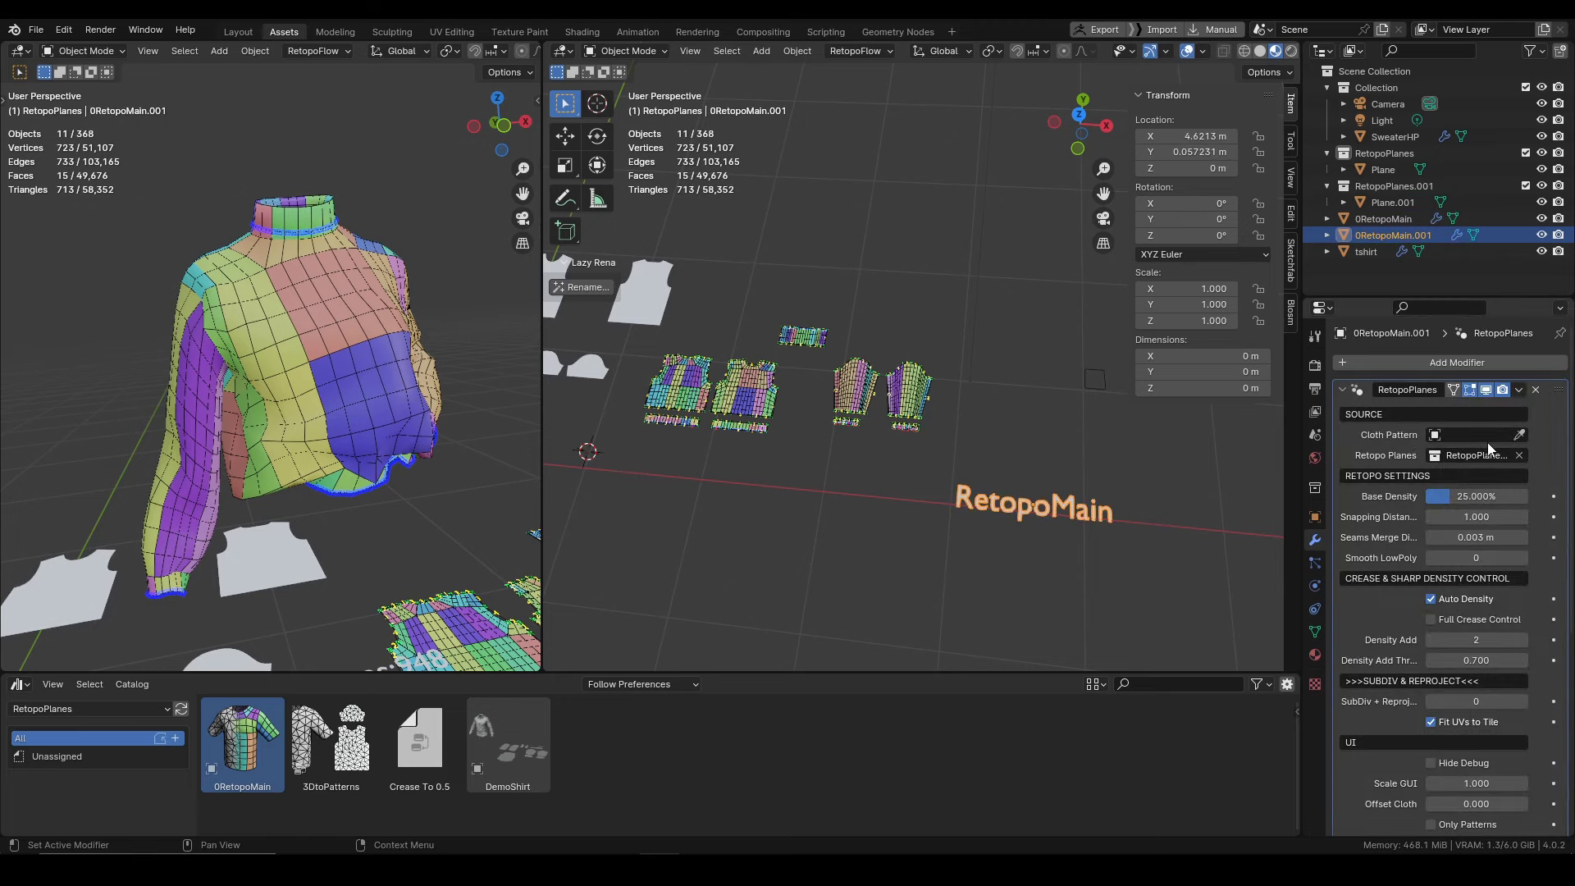
{"action": "left_click", "coordinate": [1521, 435]}
{"action": "left_click", "coordinate": [656, 320]}
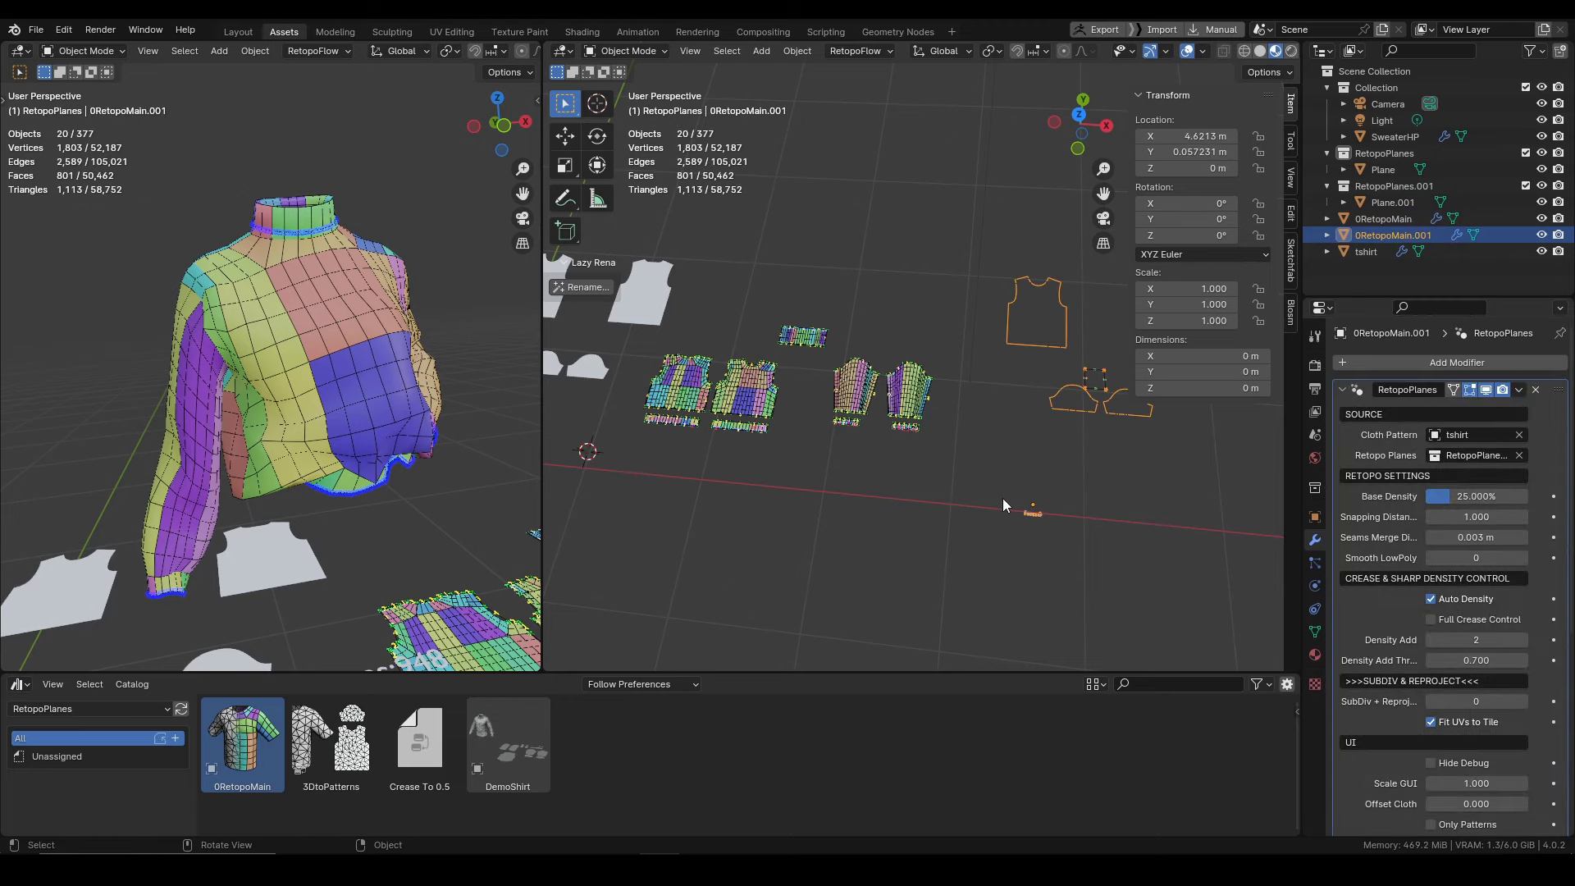
Move the remaining Plane.001 face from above the sleeve patterns into the first T-shirt body pattern
{"action": "scroll", "coordinate": [1018, 432], "scroll_direction": "up", "scroll_amount": 3}
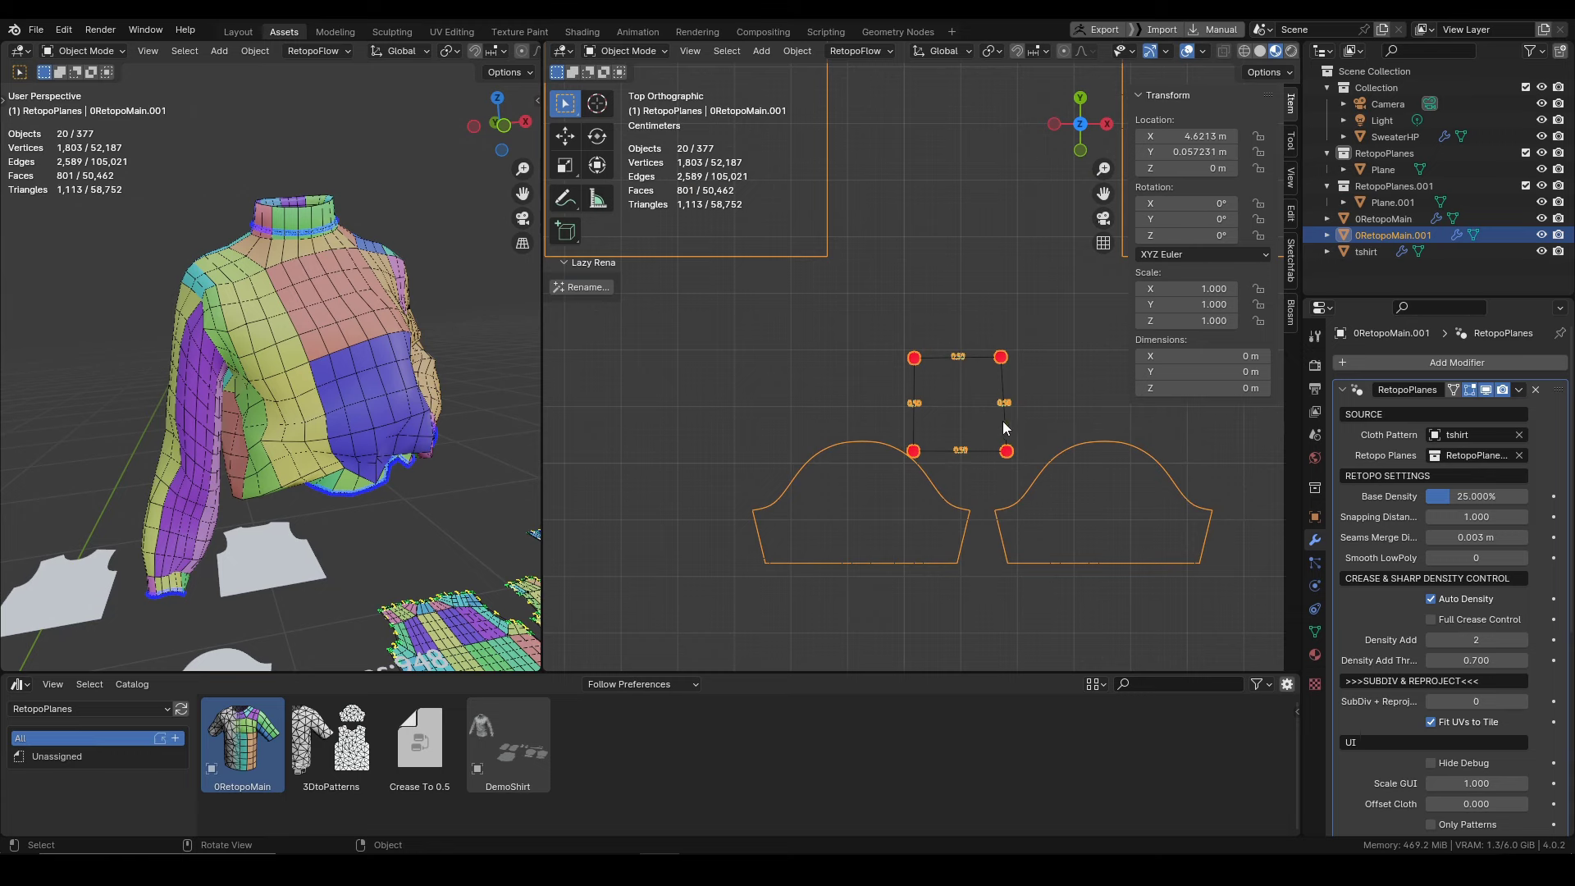
{"action": "left_click", "coordinate": [1007, 427]}
{"action": "key", "text": "Tab"}
{"action": "left_click", "coordinate": [966, 403]}
{"action": "middle_click_drag", "start_coordinate": [1005, 416], "coordinate": [1063, 567], "text": "shift"}
{"action": "scroll", "coordinate": [1063, 568], "scroll_direction": "down", "scroll_amount": 2}
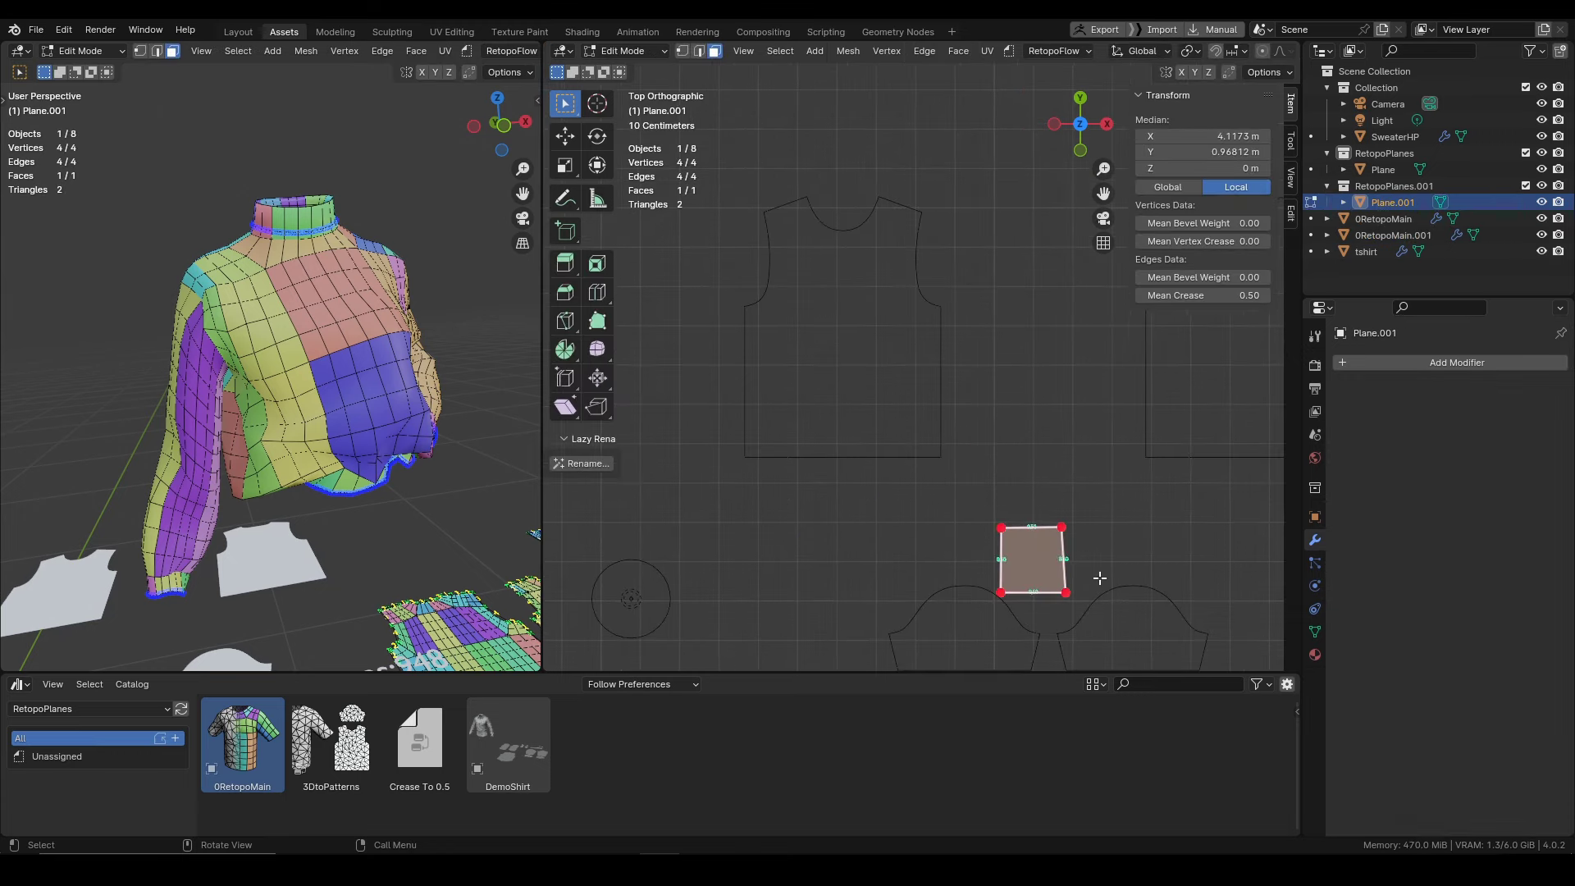
{"action": "key", "text": "g"}
{"action": "left_click", "coordinate": [908, 394]}
{"action": "key", "text": "Tab"}
Move the face's two upper vertices to the outer shoulder corners of the T-shirt body pattern
{"action": "key", "text": "1"}
{"action": "left_click", "coordinate": [866, 346]}
{"action": "key", "text": "g"}
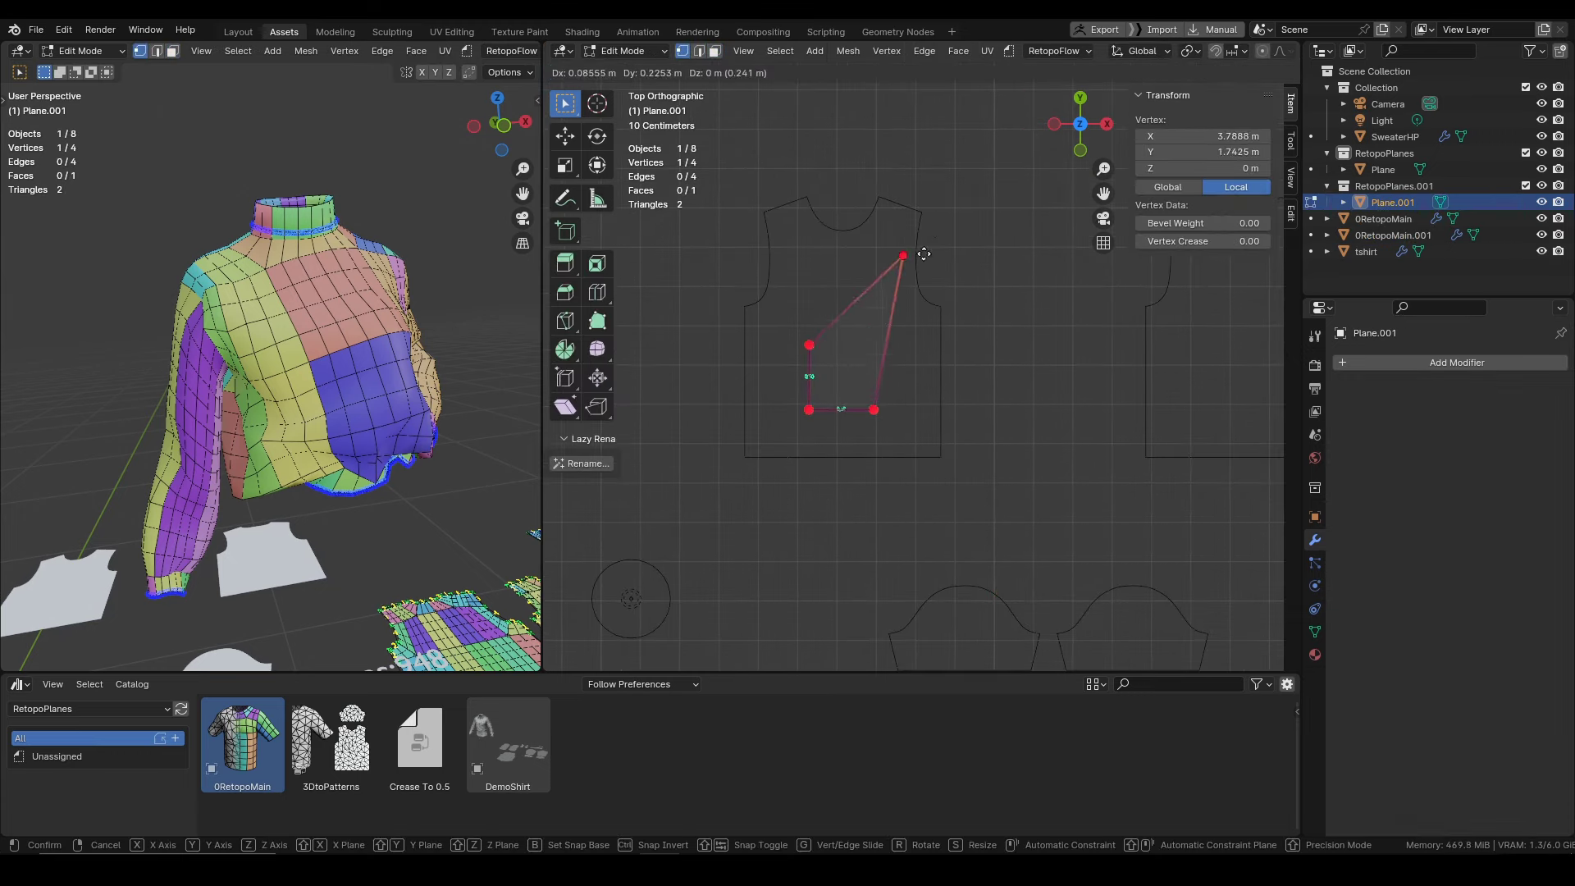
{"action": "left_click", "coordinate": [932, 230]}
{"action": "left_click", "coordinate": [811, 343]}
{"action": "key", "text": "g"}
{"action": "left_click_drag", "start_coordinate": [808, 264], "coordinate": [764, 213]}
Move the face's two lower vertices to the hem corners of the T-shirt body pattern
{"action": "left_click", "coordinate": [809, 410]}
{"action": "left_click_drag", "start_coordinate": [809, 409], "coordinate": [747, 462]}
{"action": "left_click", "coordinate": [742, 464]}
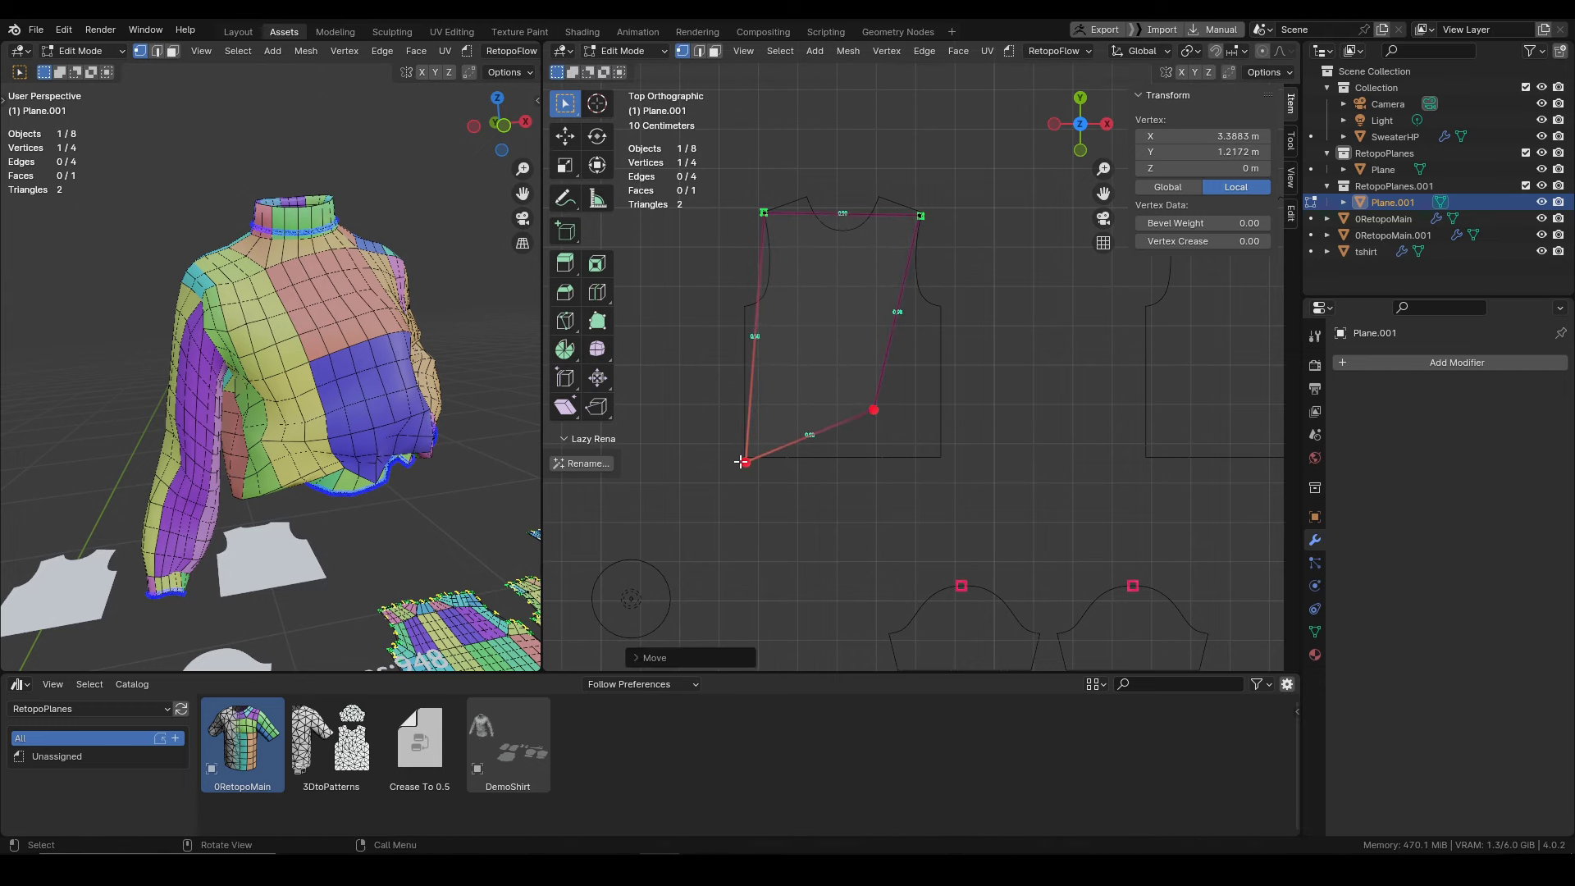
{"action": "key", "text": "g"}
{"action": "left_click", "coordinate": [784, 446]}
{"action": "left_click", "coordinate": [874, 412]}
{"action": "key", "text": "g"}
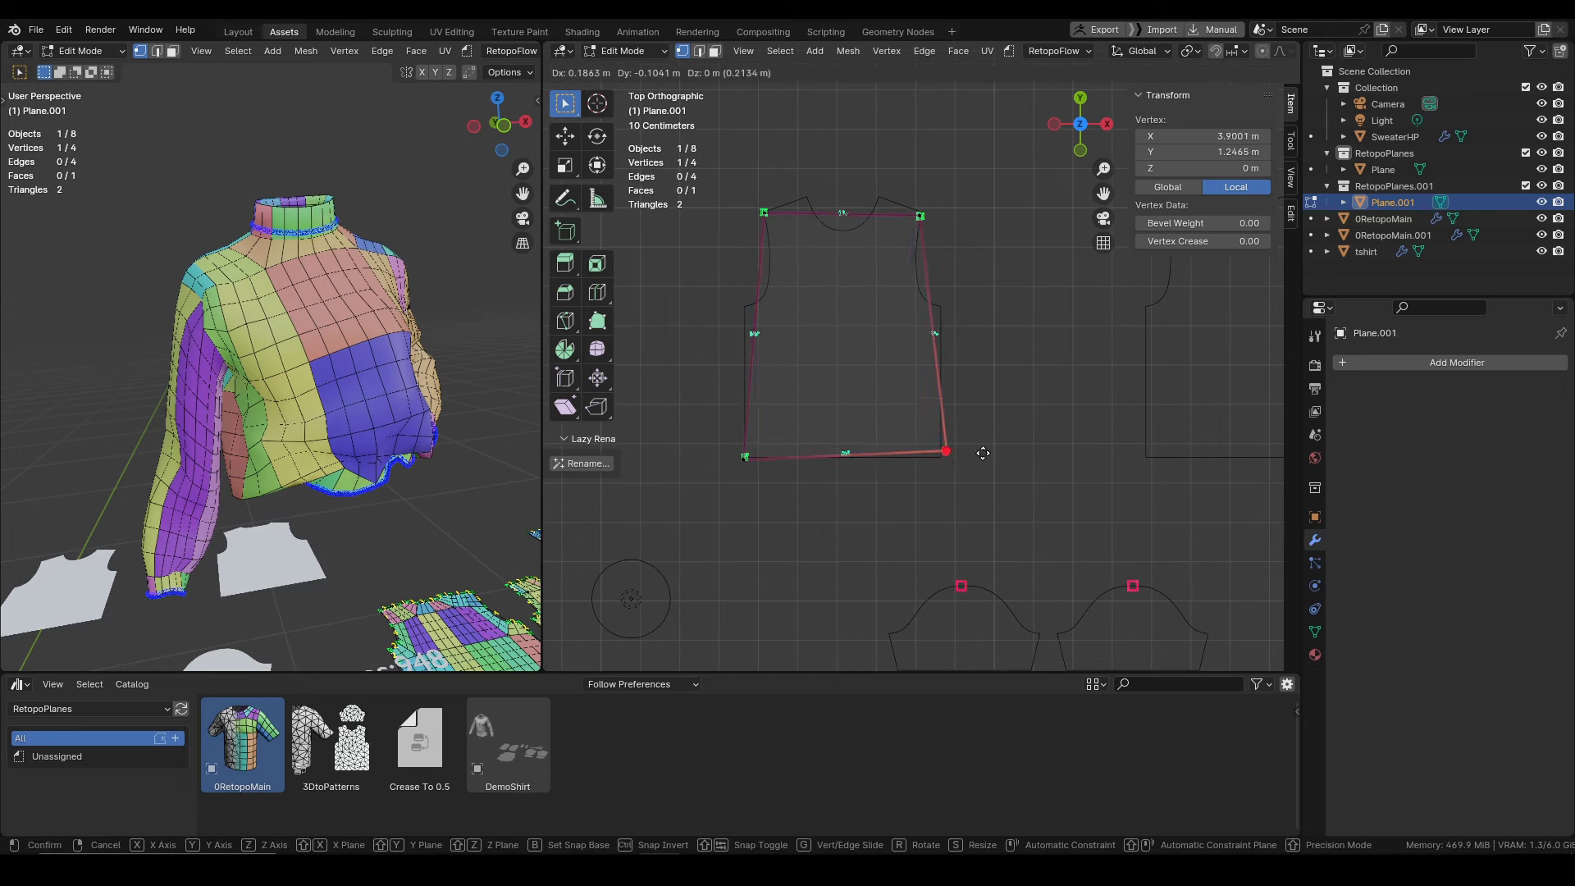
{"action": "left_click", "coordinate": [950, 496]}
Leave Edit Mode and select the T-shirt's generated retopology mesh
{"action": "scroll", "coordinate": [859, 283], "scroll_direction": "down", "scroll_amount": 4}
{"action": "middle_click_drag", "start_coordinate": [857, 373], "coordinate": [900, 315]}
{"action": "mouse_move", "coordinate": [900, 315]}
{"action": "middle_mouse_down"}
{"action": "mouse_move", "coordinate": [1016, 386]}
{"action": "mouse_move", "coordinate": [912, 343]}
{"action": "middle_mouse_up"}
{"action": "scroll", "coordinate": [912, 343], "scroll_direction": "up", "scroll_amount": 5}
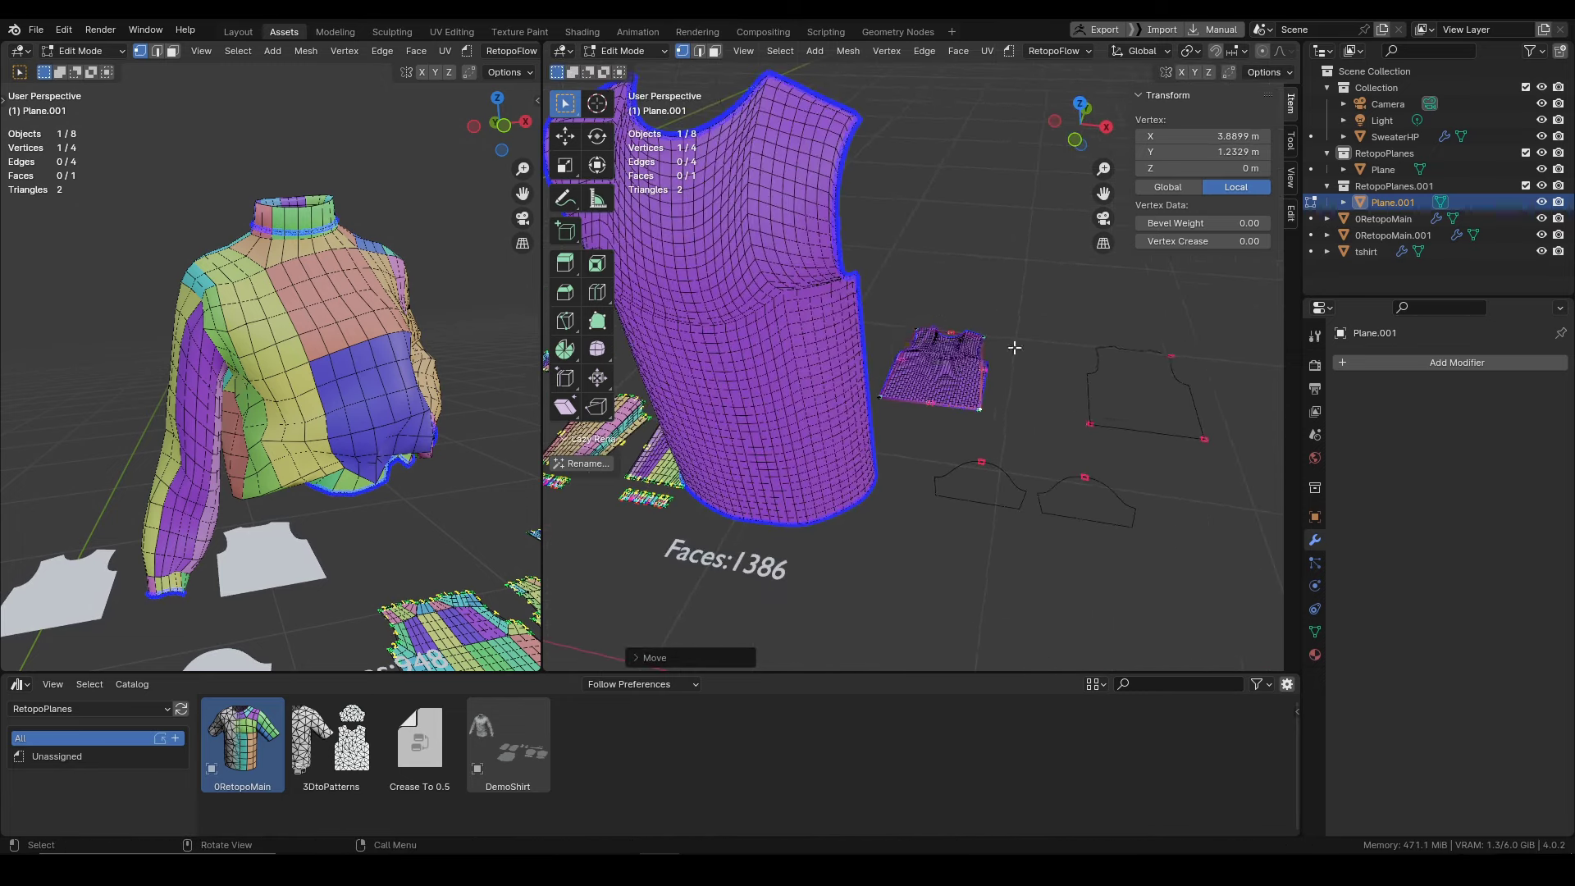
{"action": "key", "text": "Tab"}
{"action": "left_click", "coordinate": [784, 337]}
{"action": "middle_click_drag", "start_coordinate": [921, 391], "coordinate": [1301, 551], "text": "shift"}
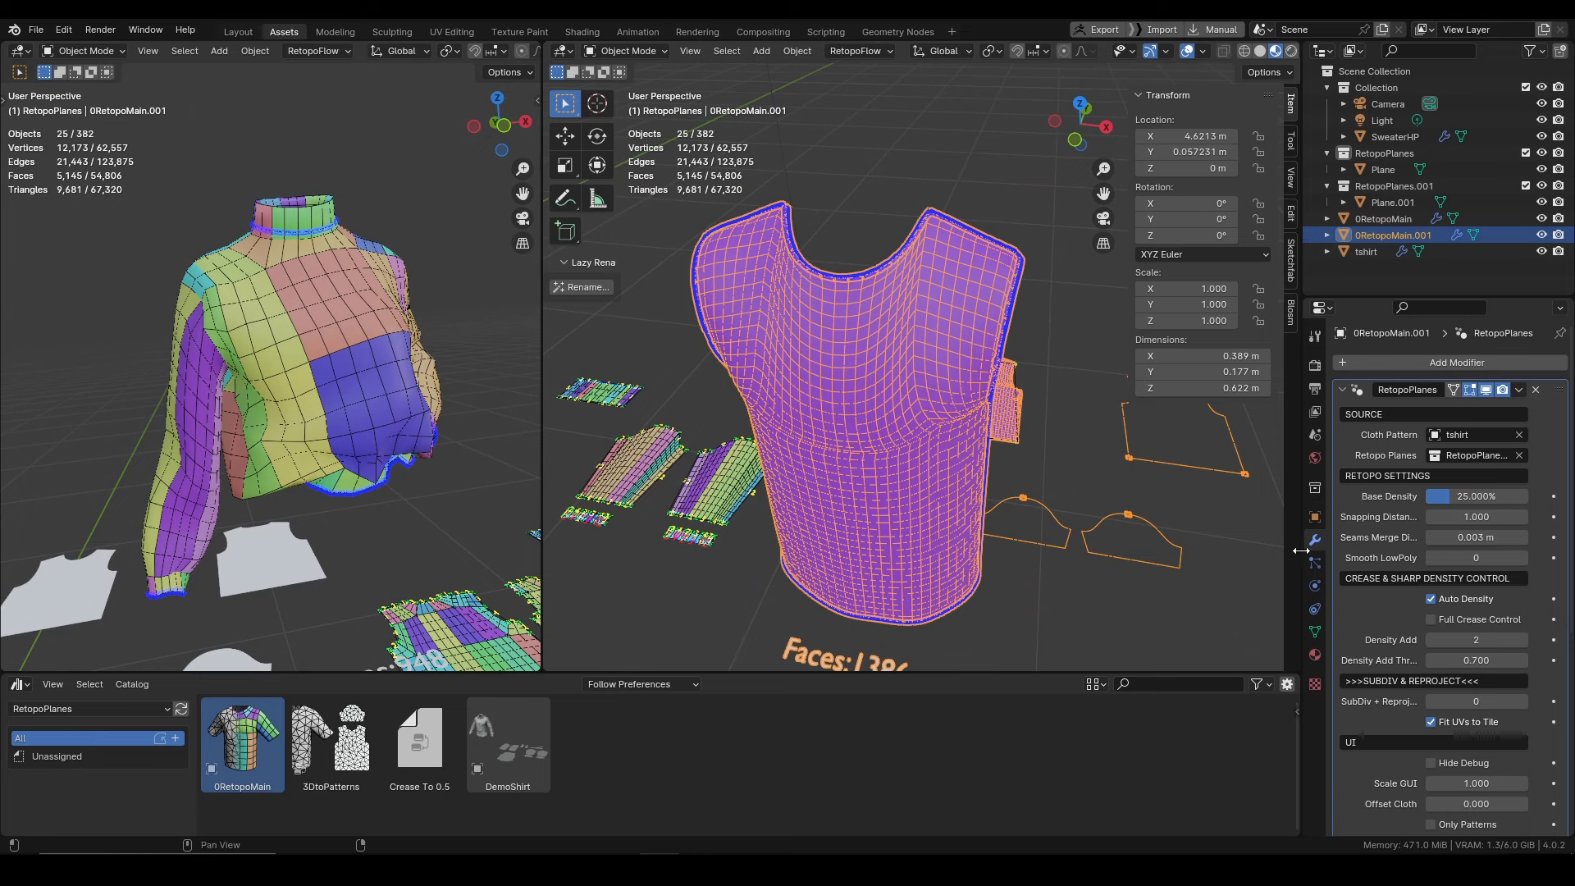
Make the selected object's RetopoMain mesh data single-user, and undo the change
{"action": "left_click", "coordinate": [1313, 519]}
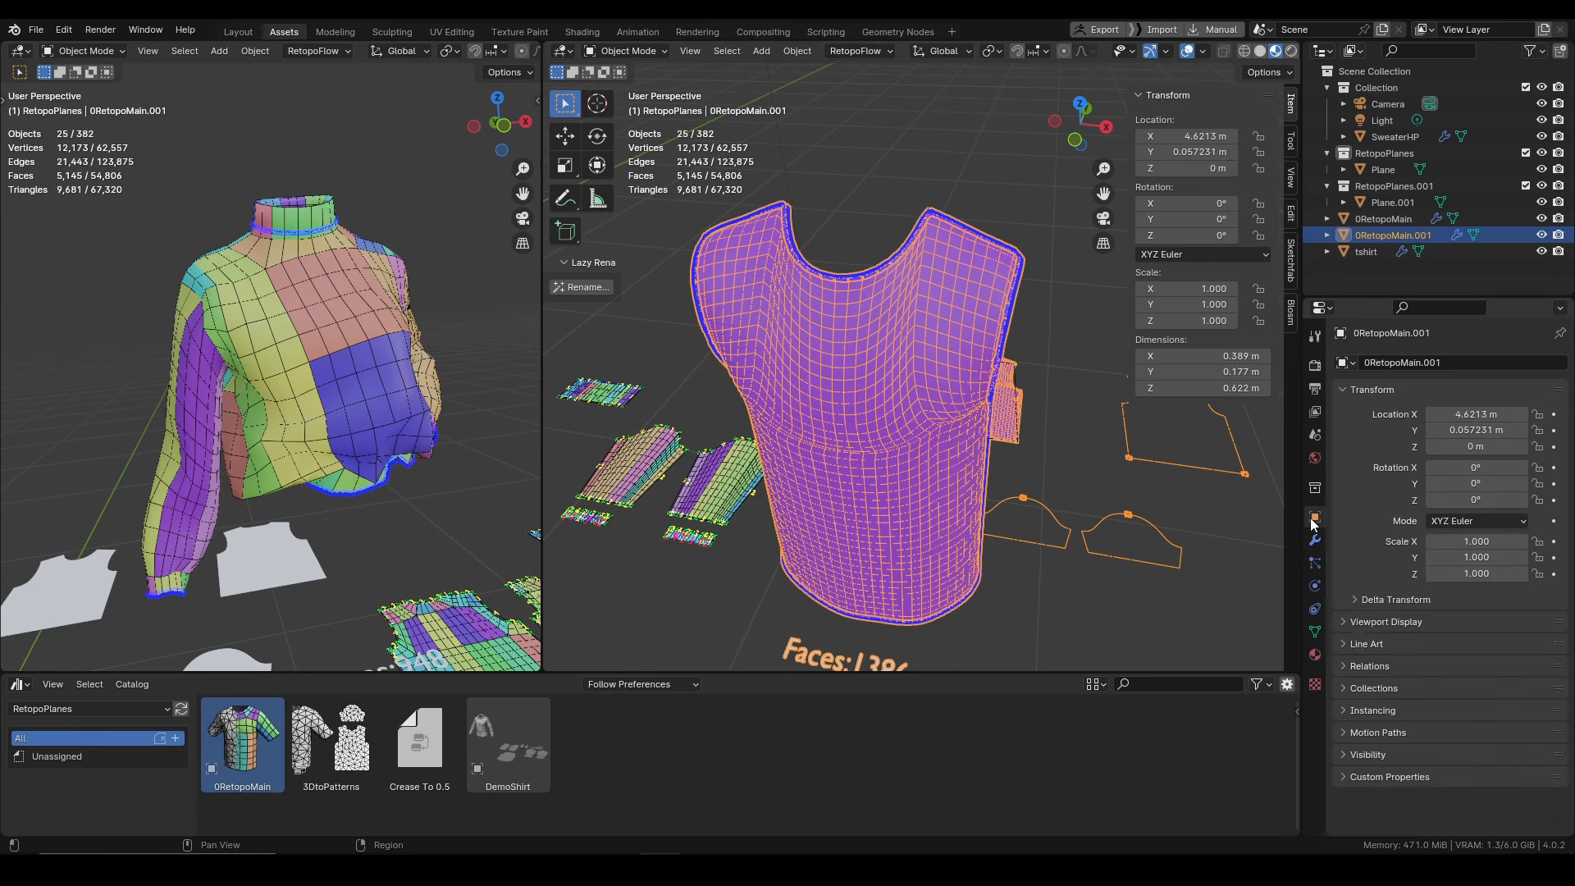
{"action": "left_click", "coordinate": [1315, 631]}
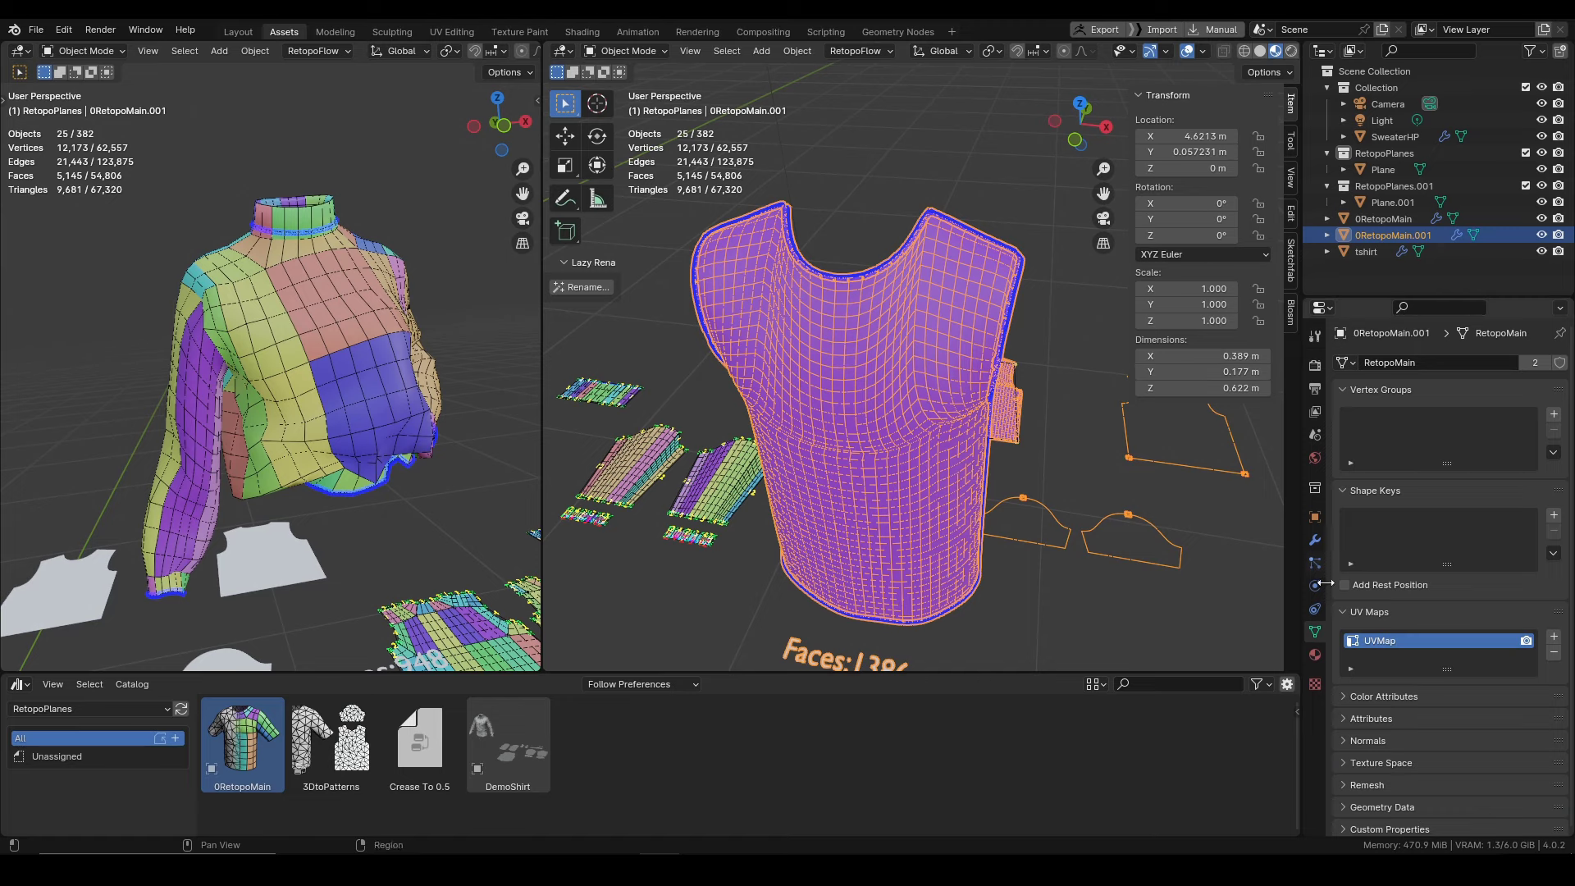
{"action": "left_click", "coordinate": [1524, 362]}
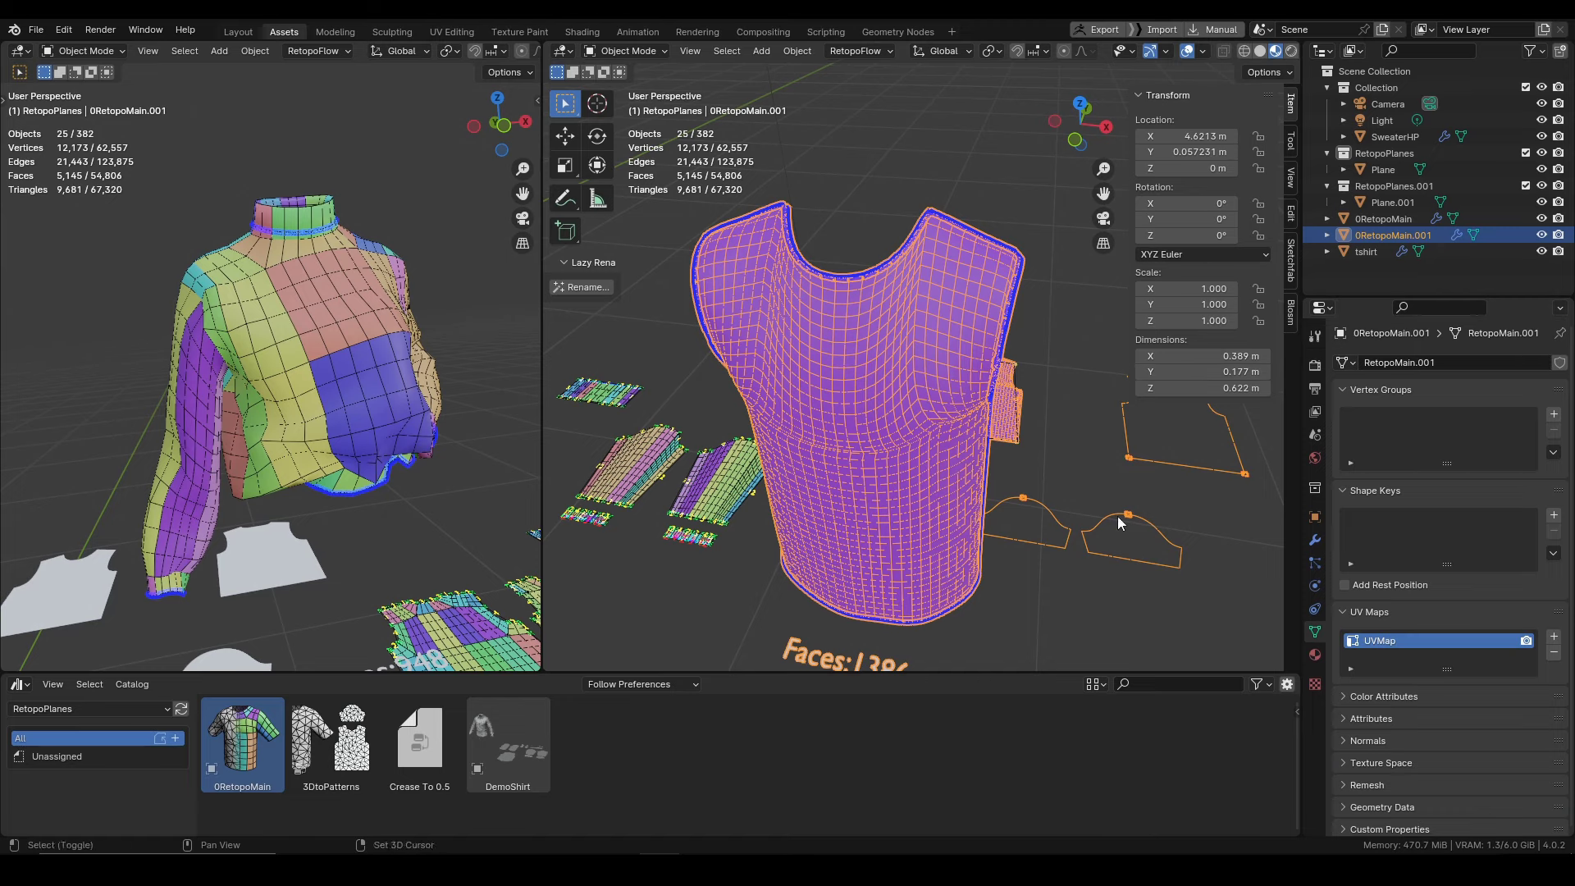
{"action": "middle_click_drag", "start_coordinate": [1117, 515], "coordinate": [1028, 480]}
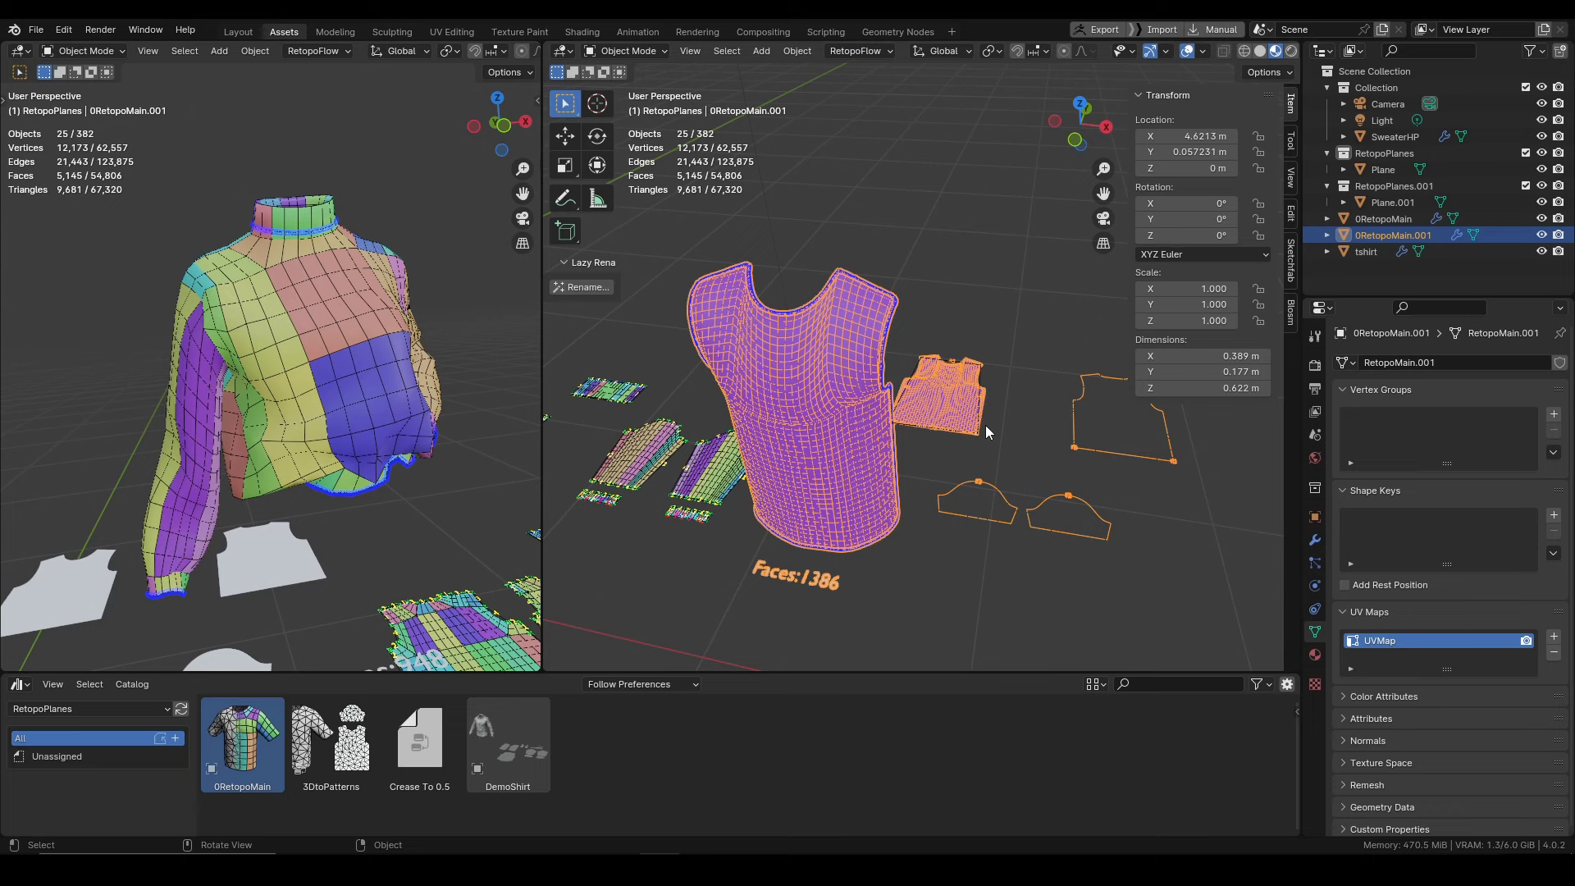
{"action": "middle_click_drag", "start_coordinate": [987, 425], "coordinate": [993, 419]}
{"action": "key", "text": "ctrl+z"}
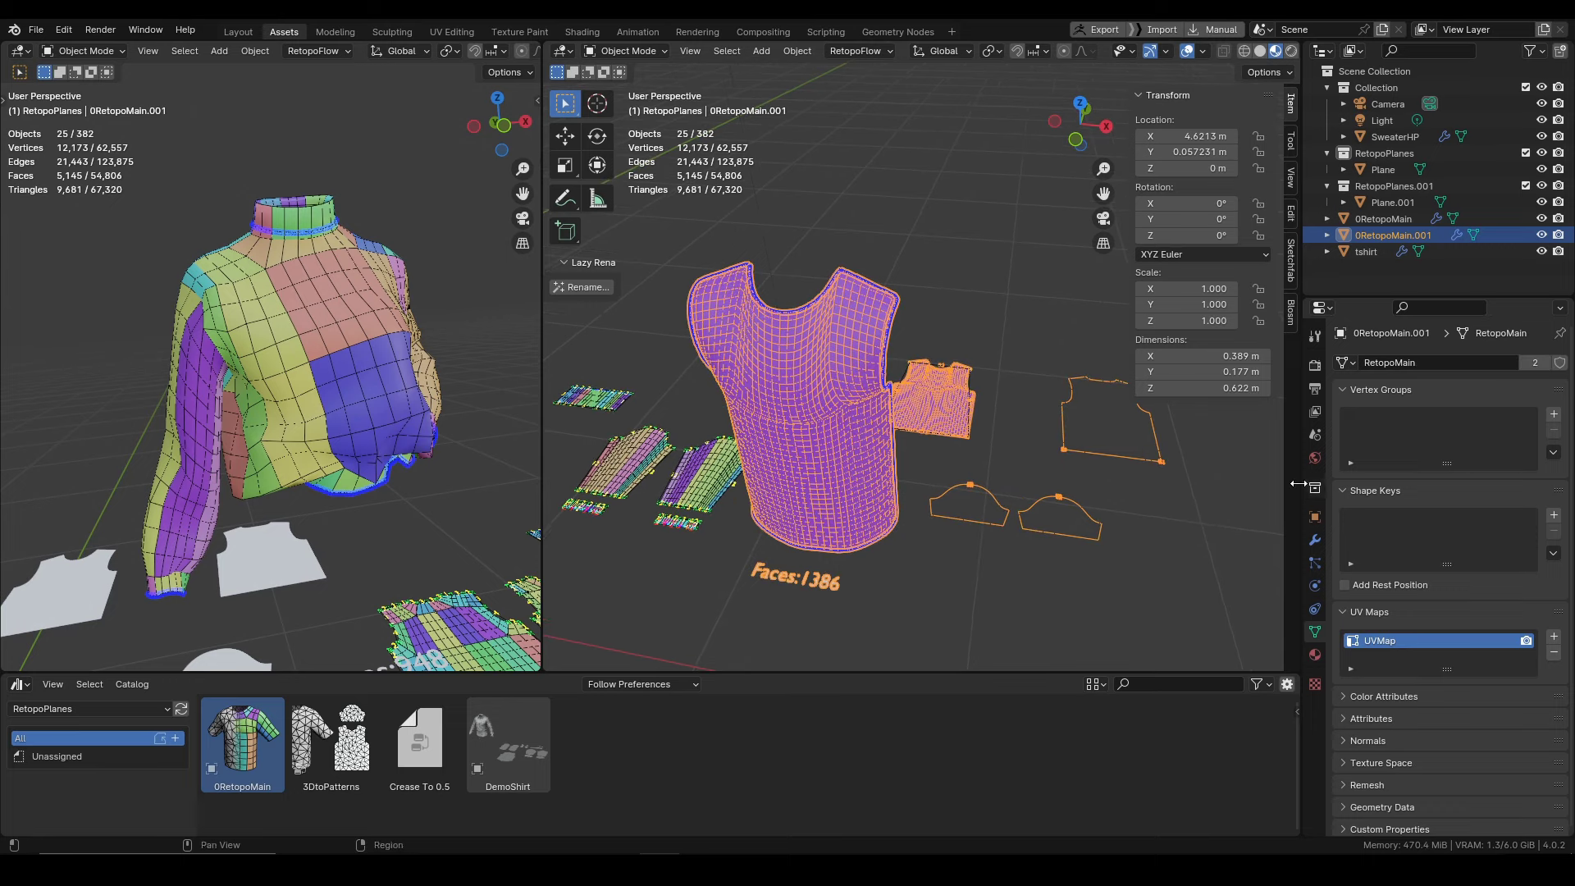
Make the shared RetopoMain mesh data of the T-shirt's retopology object single-user
{"action": "left_click", "coordinate": [1315, 540]}
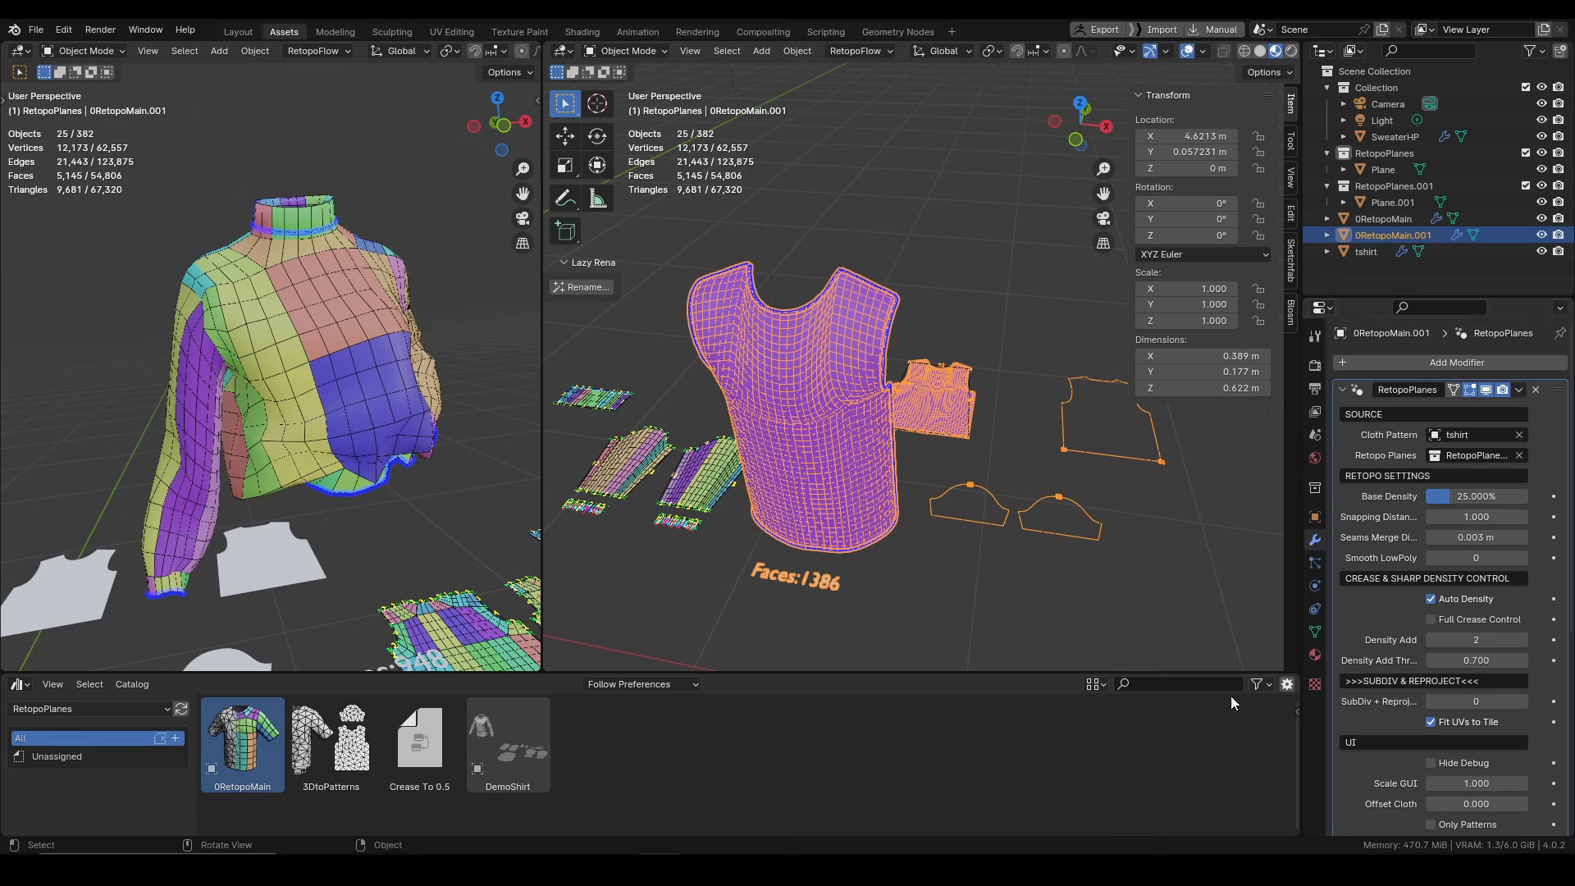
{"action": "left_click", "coordinate": [1315, 632]}
{"action": "left_click", "coordinate": [1533, 363]}
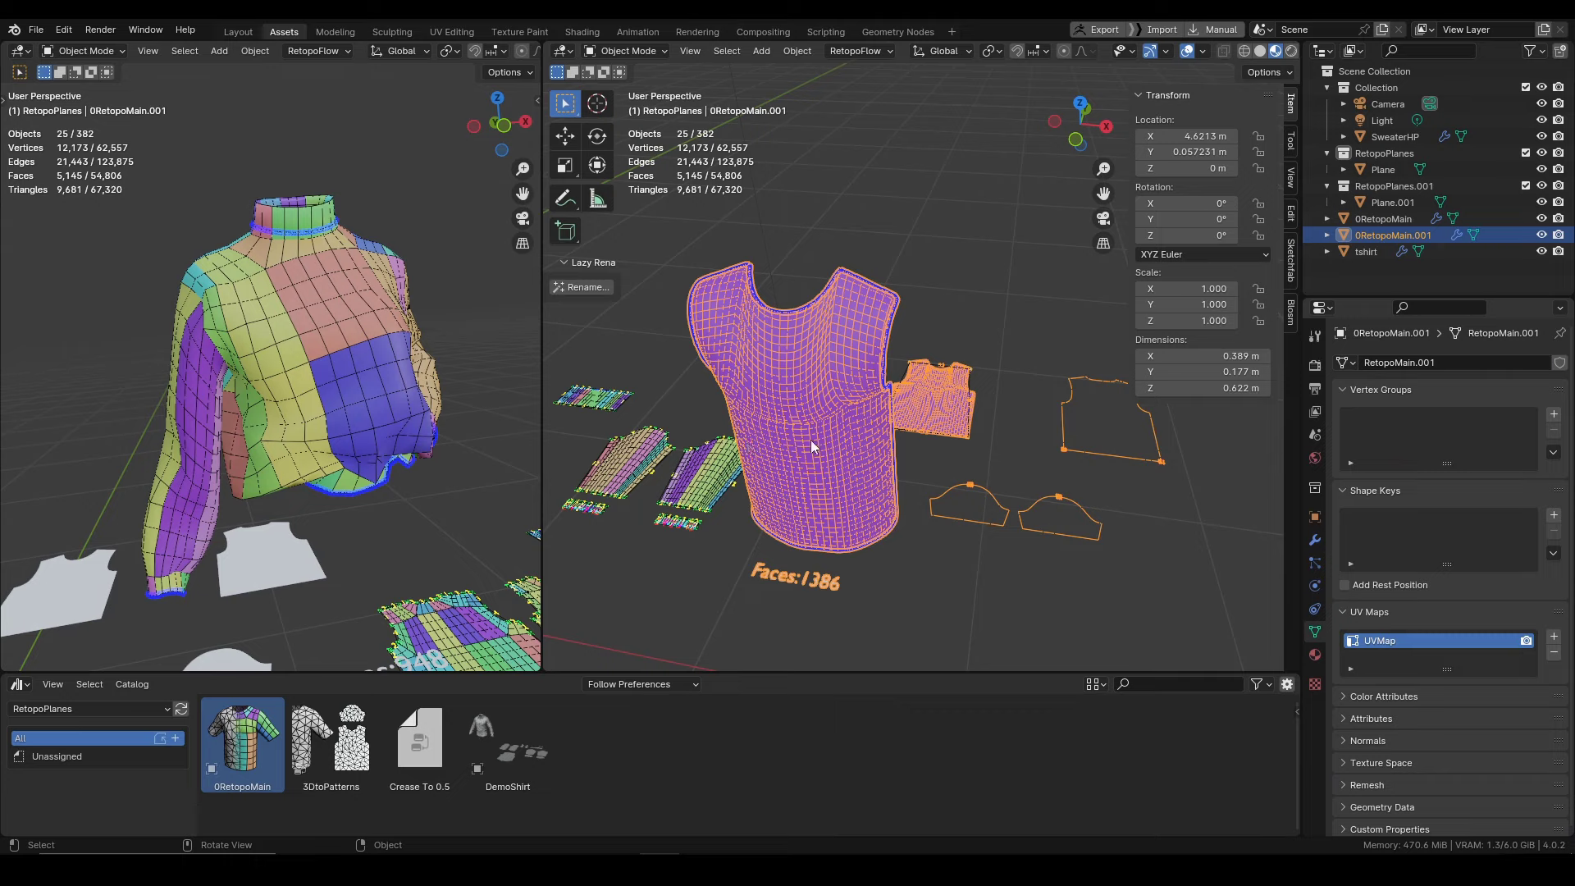
Maximize the viewport showing the retopologized sweater to inspect it, with all objects deselected
{"action": "middle_click_drag", "start_coordinate": [811, 440], "coordinate": [873, 455], "text": "shift"}
{"action": "left_click", "coordinate": [483, 344]}
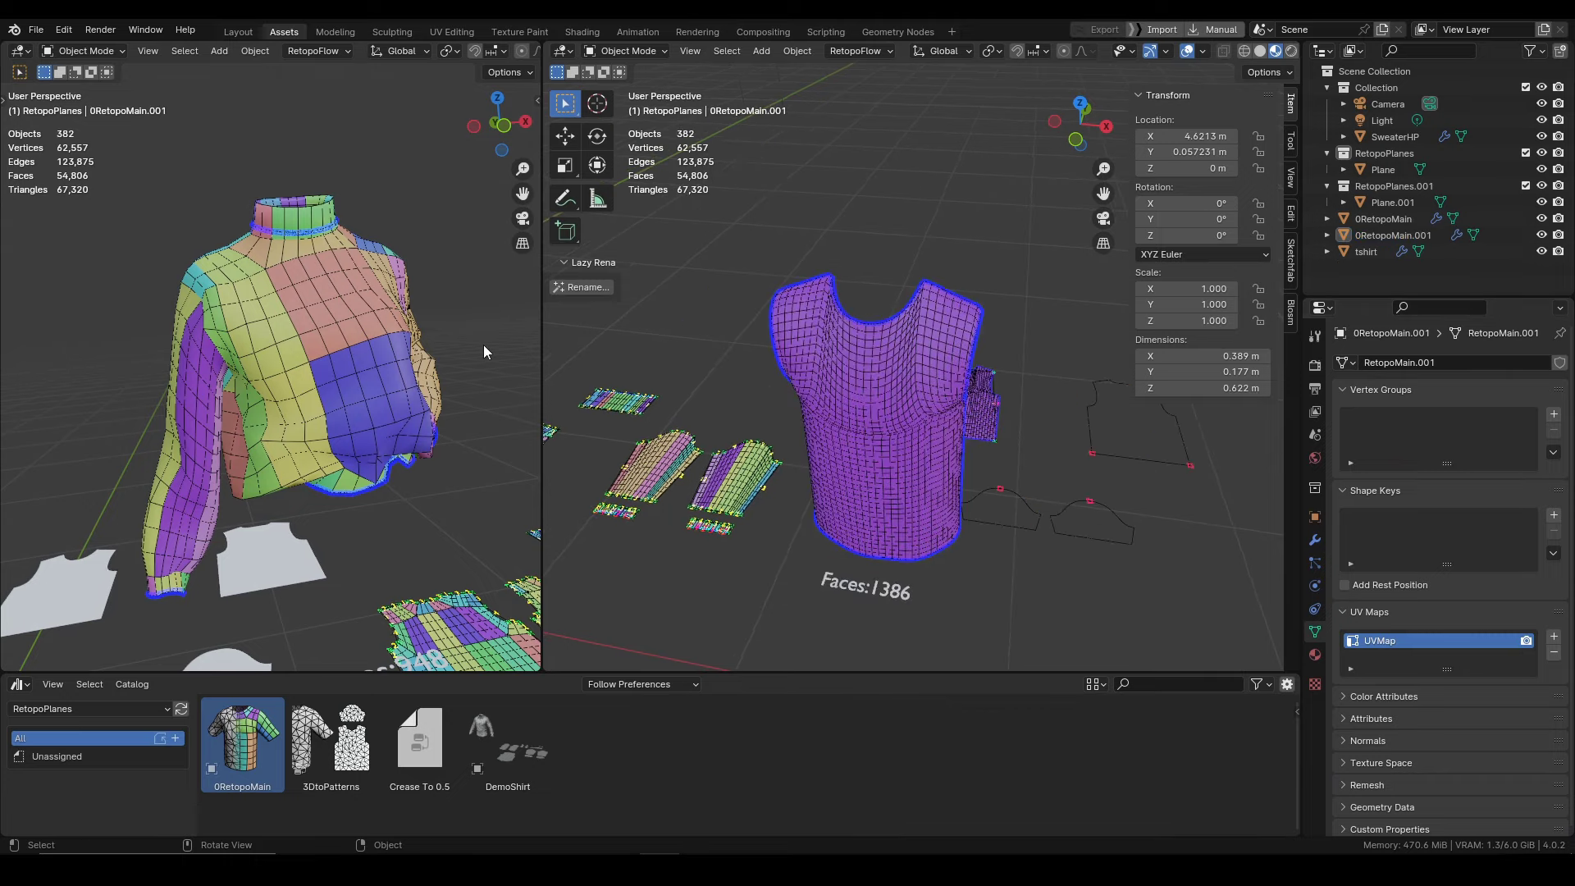
{"action": "key", "text": "ctrl+space"}
{"action": "scroll", "coordinate": [857, 456], "scroll_direction": "down", "scroll_amount": 2}
{"action": "middle_click_drag", "start_coordinate": [857, 456], "coordinate": [854, 416], "text": "shift"}
{"action": "scroll", "coordinate": [854, 422], "scroll_direction": "down", "scroll_amount": 2}
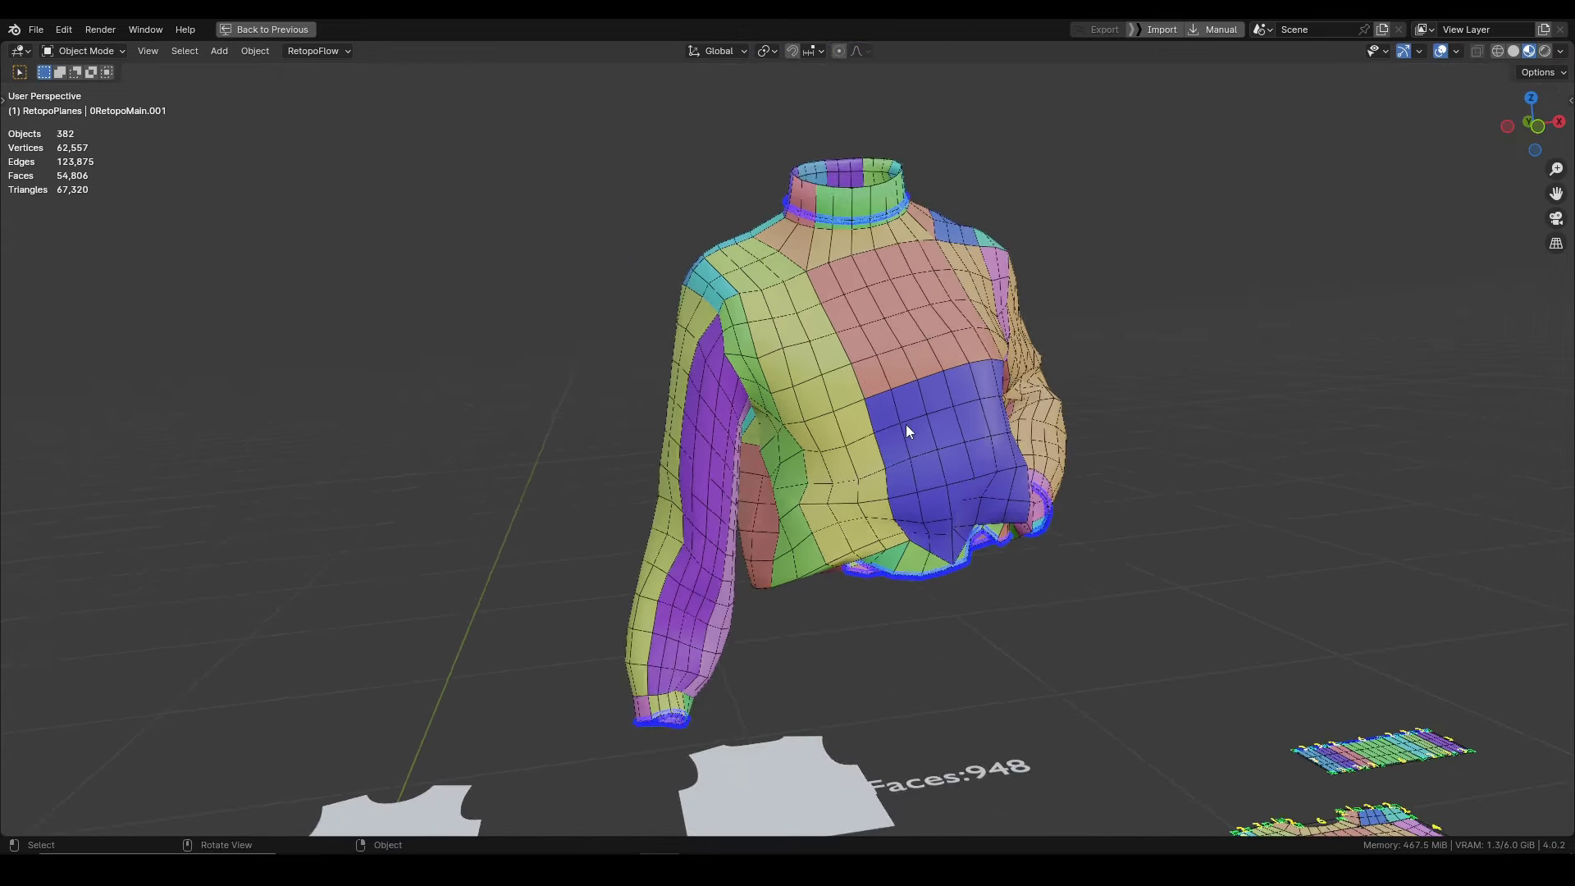
{"action": "key", "text": "a"}
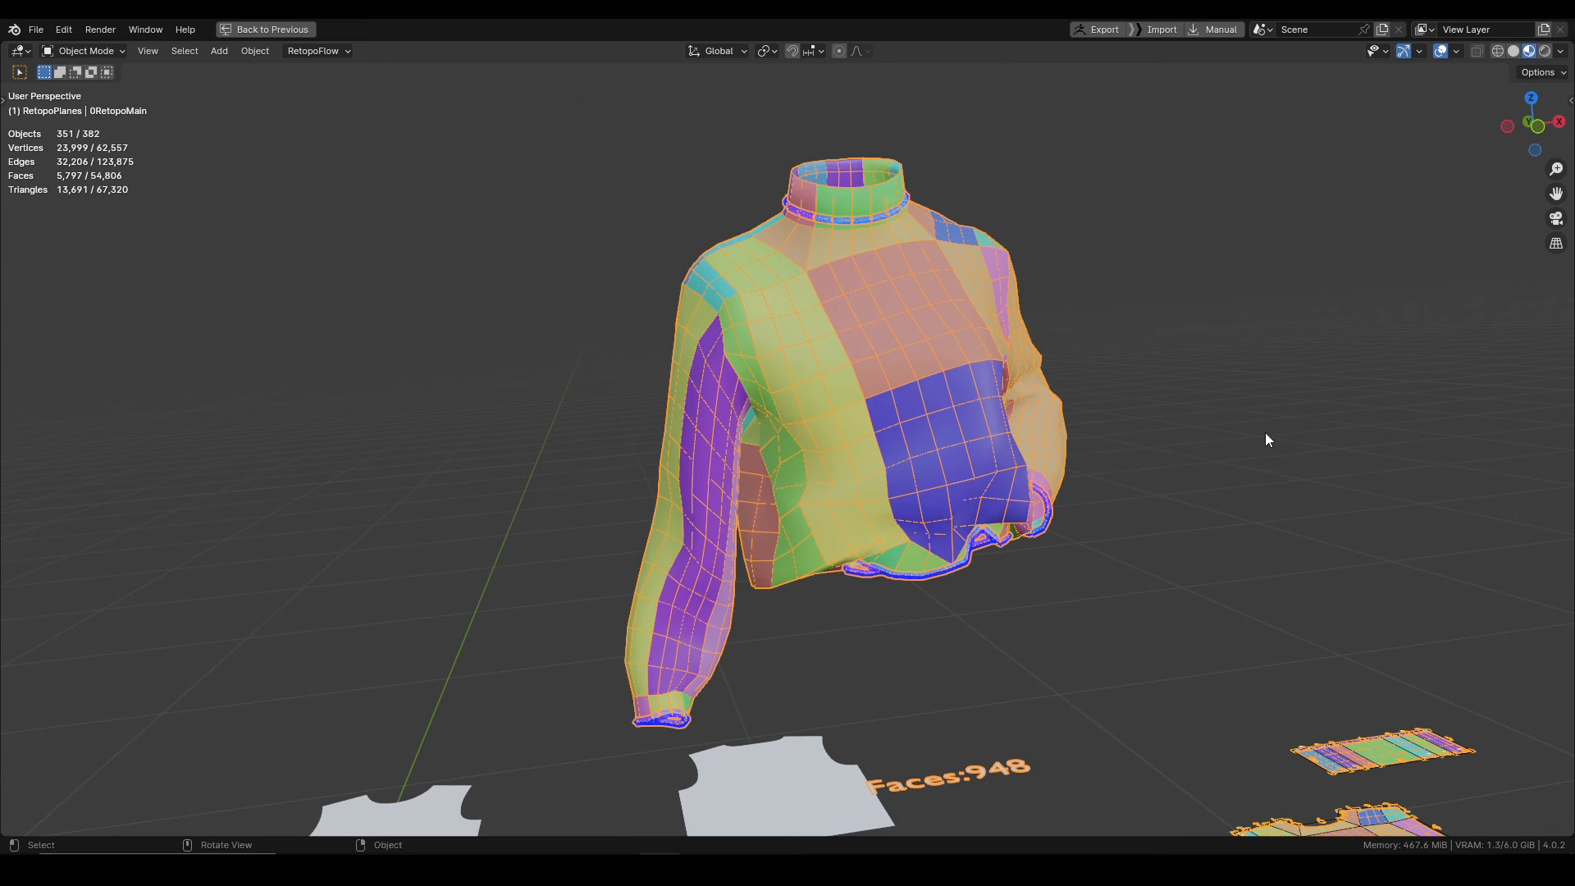
{"action": "left_click", "coordinate": [1259, 436]}
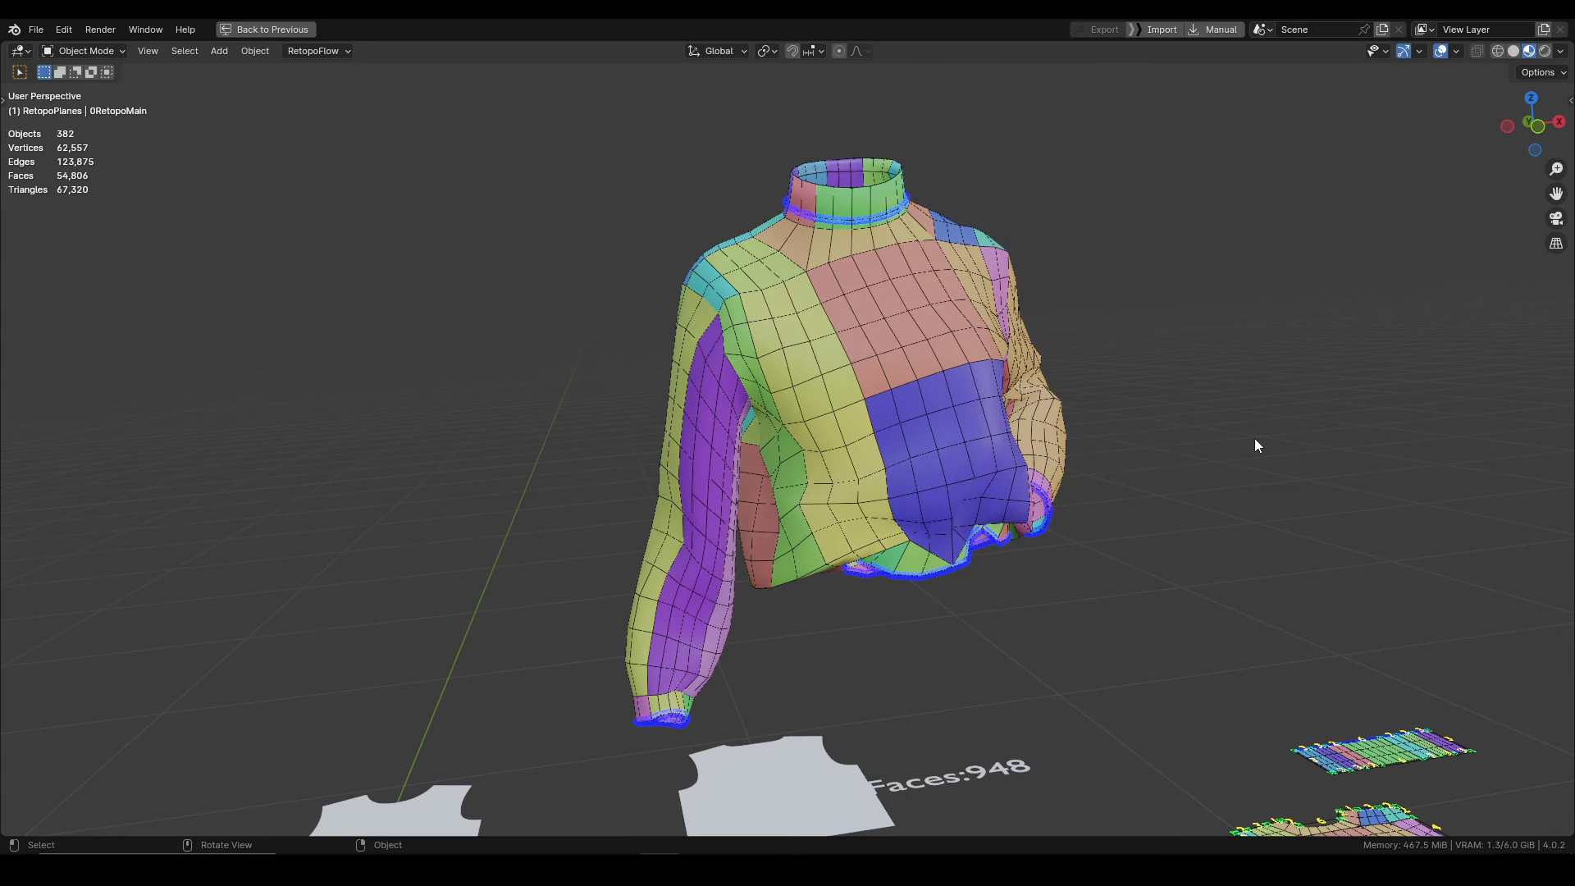